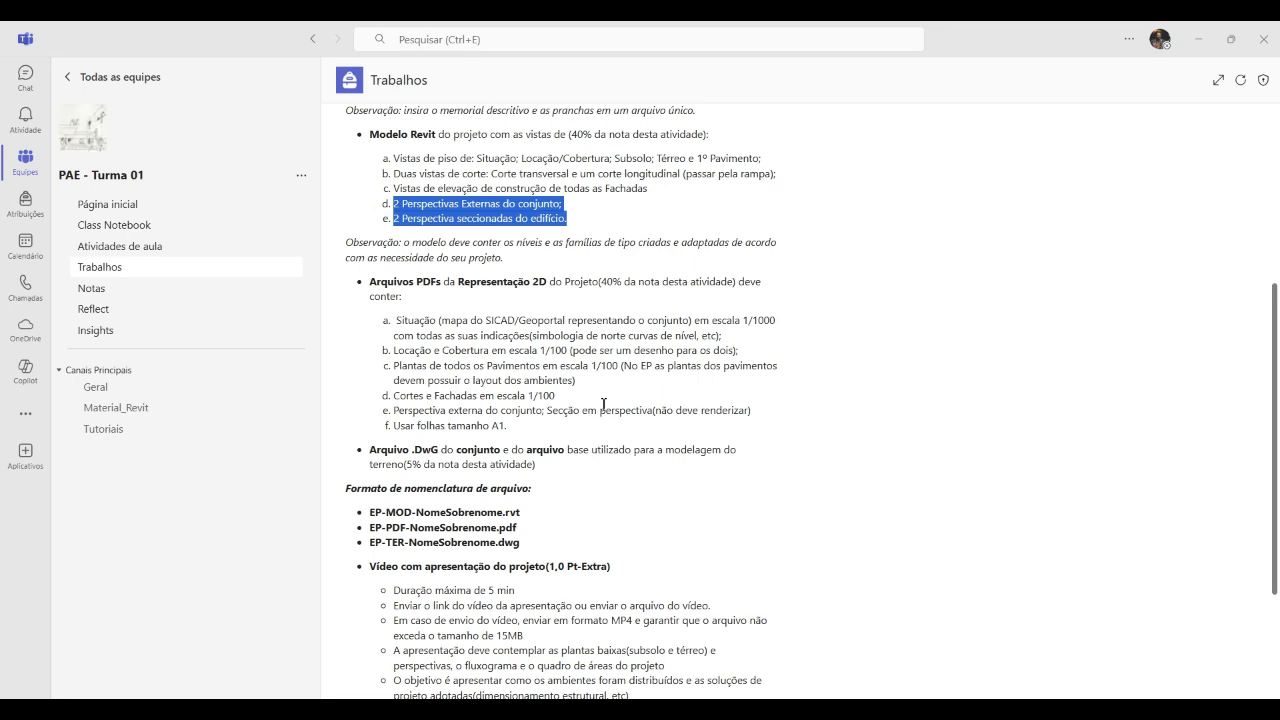
Switch to Revit and open the EP-Planta Baixa Térreo floor plan view
click(1198, 40)
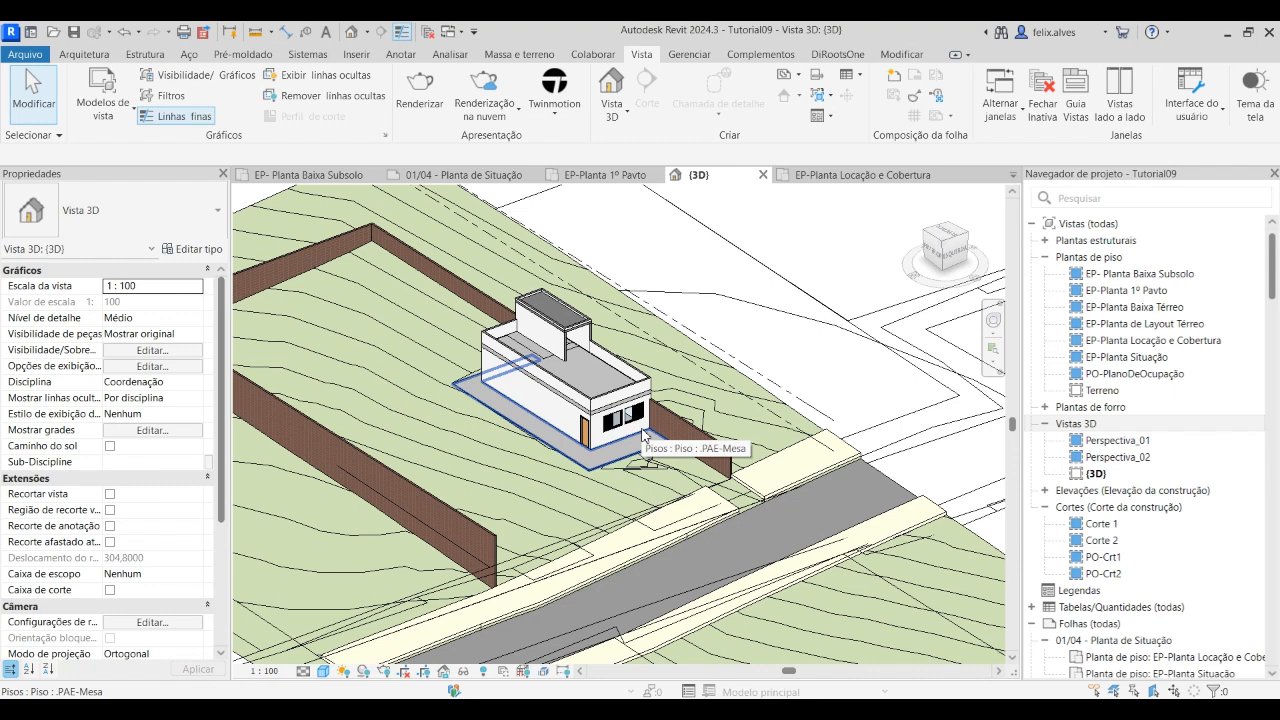
click(625, 115)
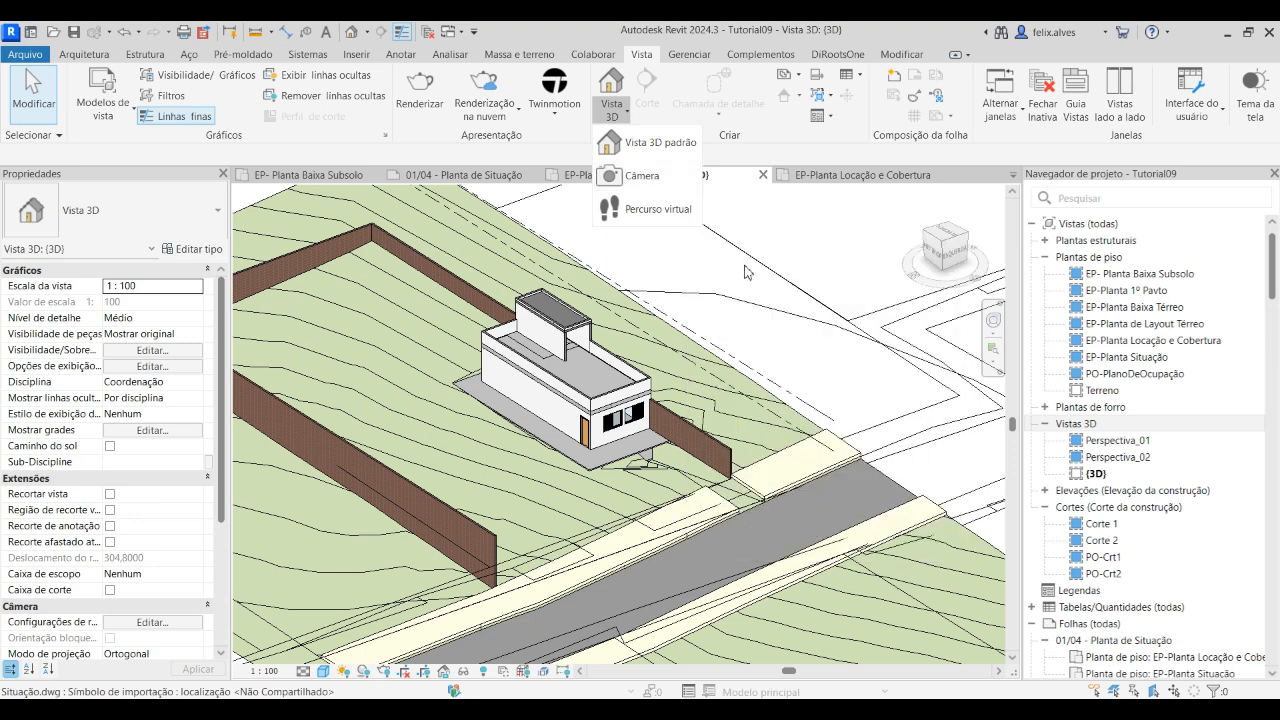
click(1176, 310)
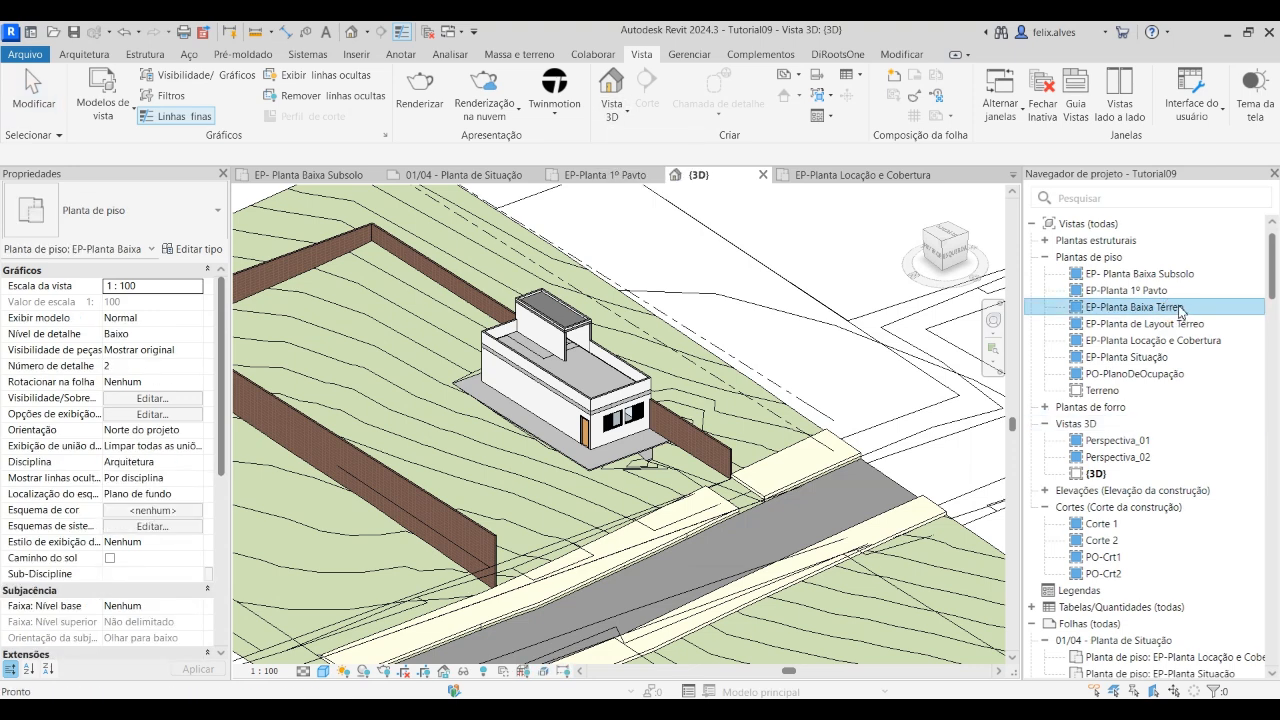
click(1172, 312)
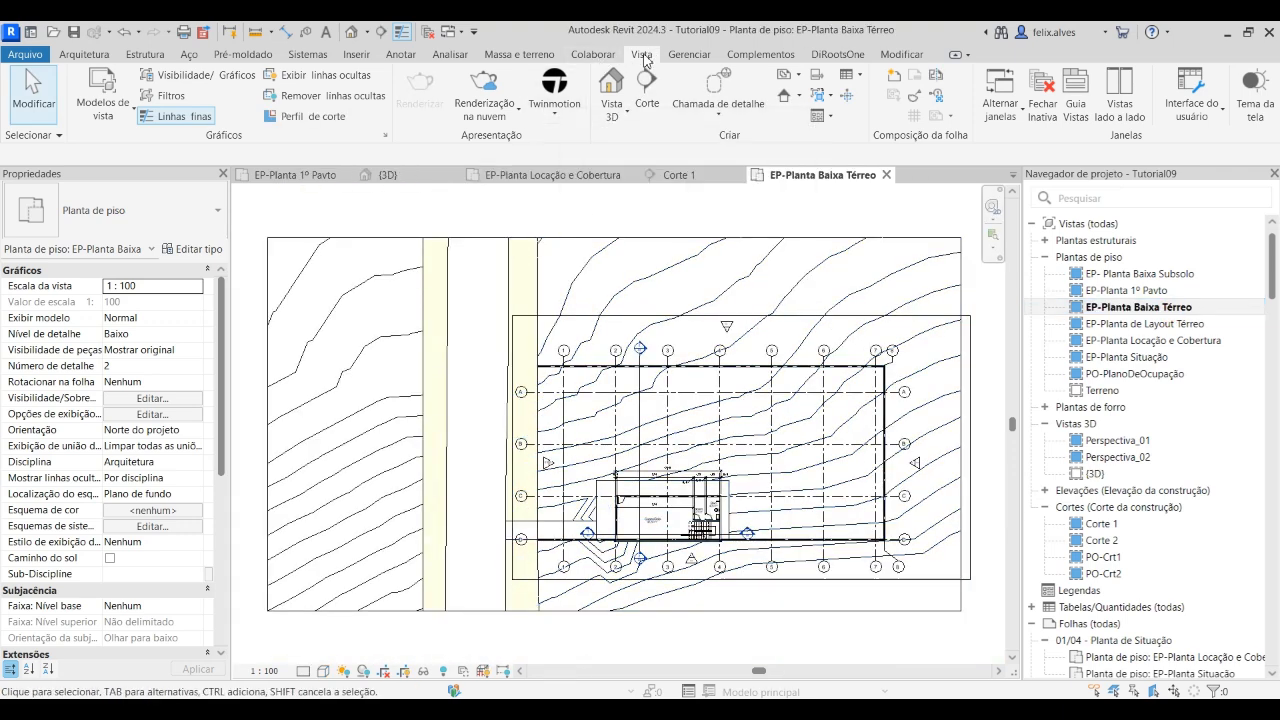
Create a perspective camera view in the ground floor plan, with the eye on the sidewalk and the target just behind the building
click(614, 116)
click(620, 175)
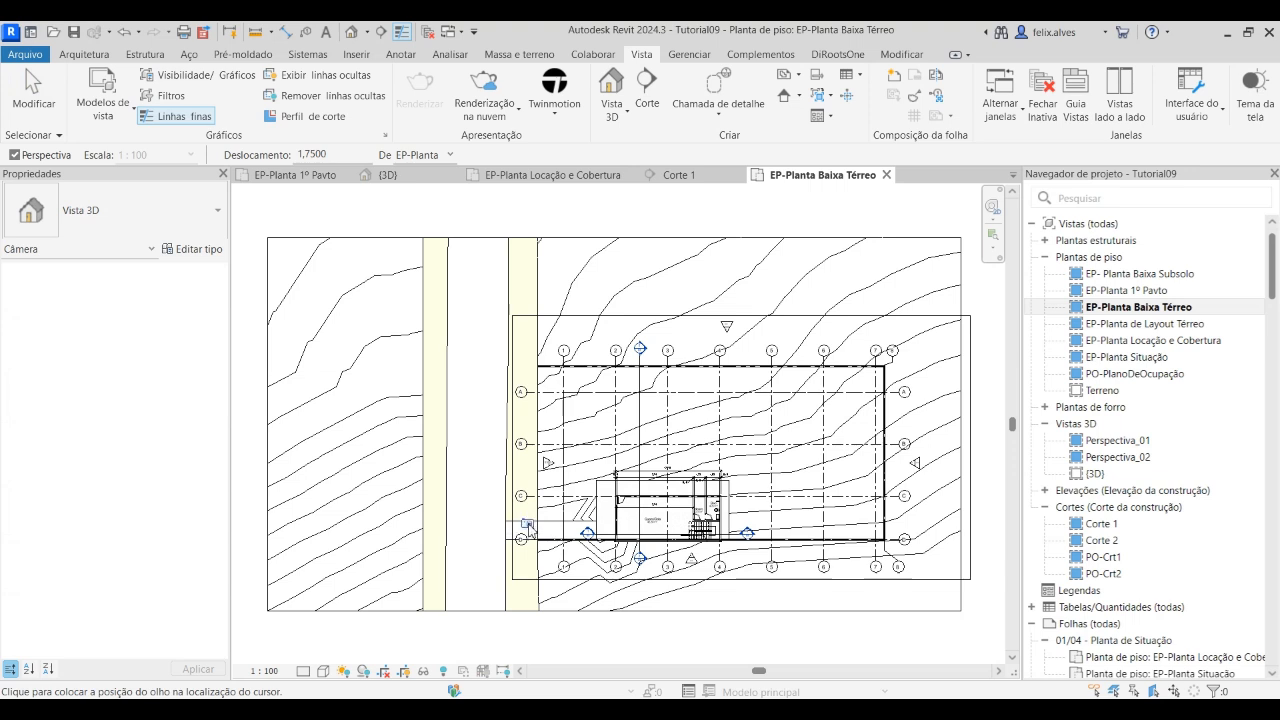
click(527, 516)
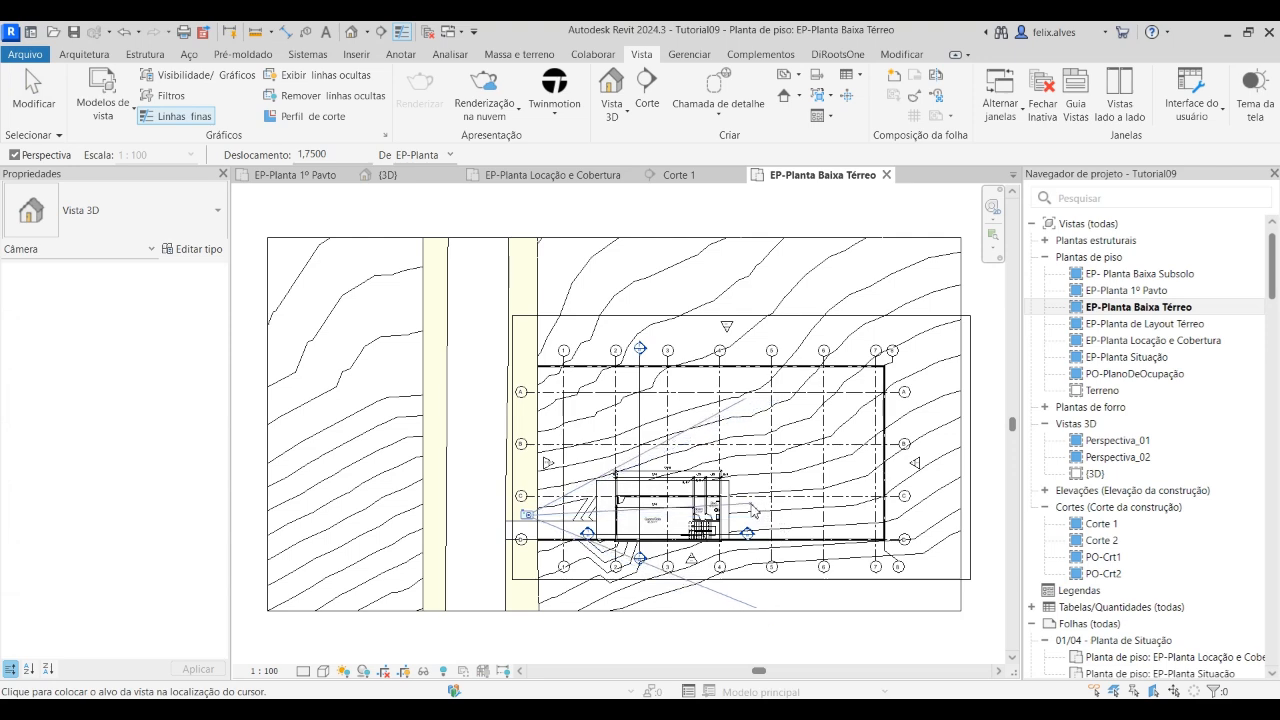
click(752, 509)
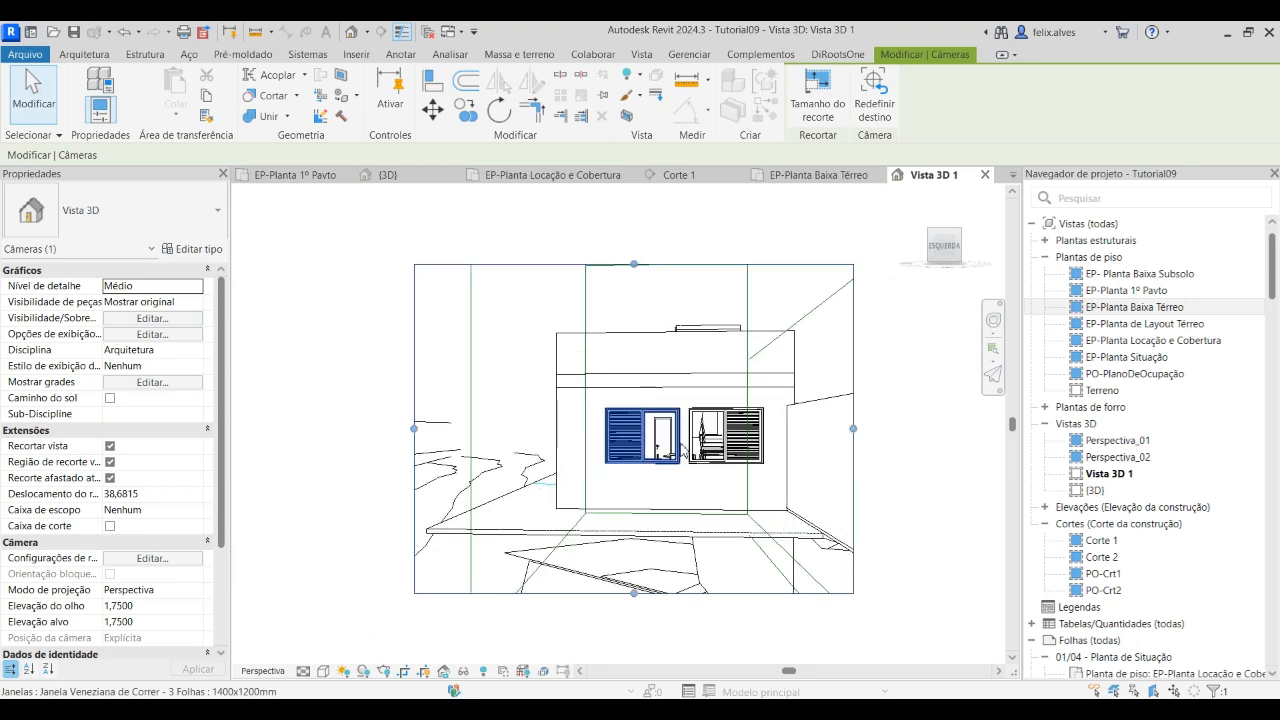
Enlarge the camera view's crop region on all four sides to show more of the terrain, side wall and sky
scroll(630, 520, down, 3)
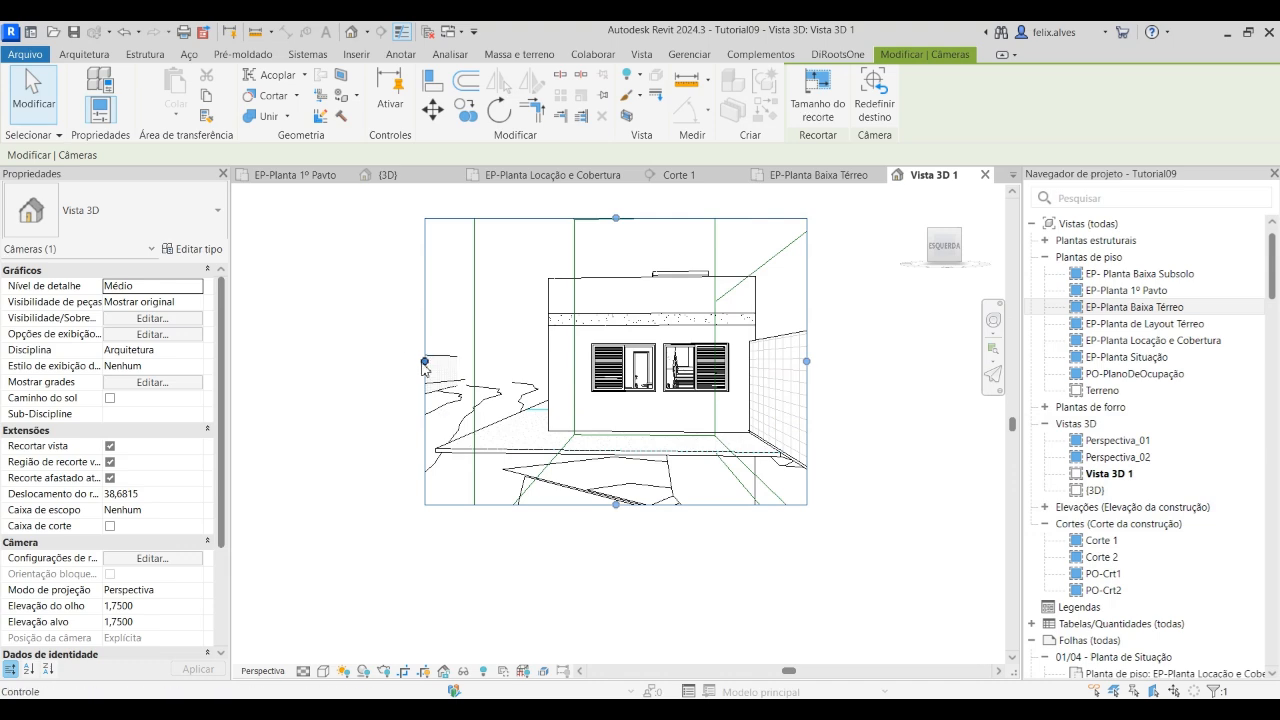
drag(425, 362, 331, 361)
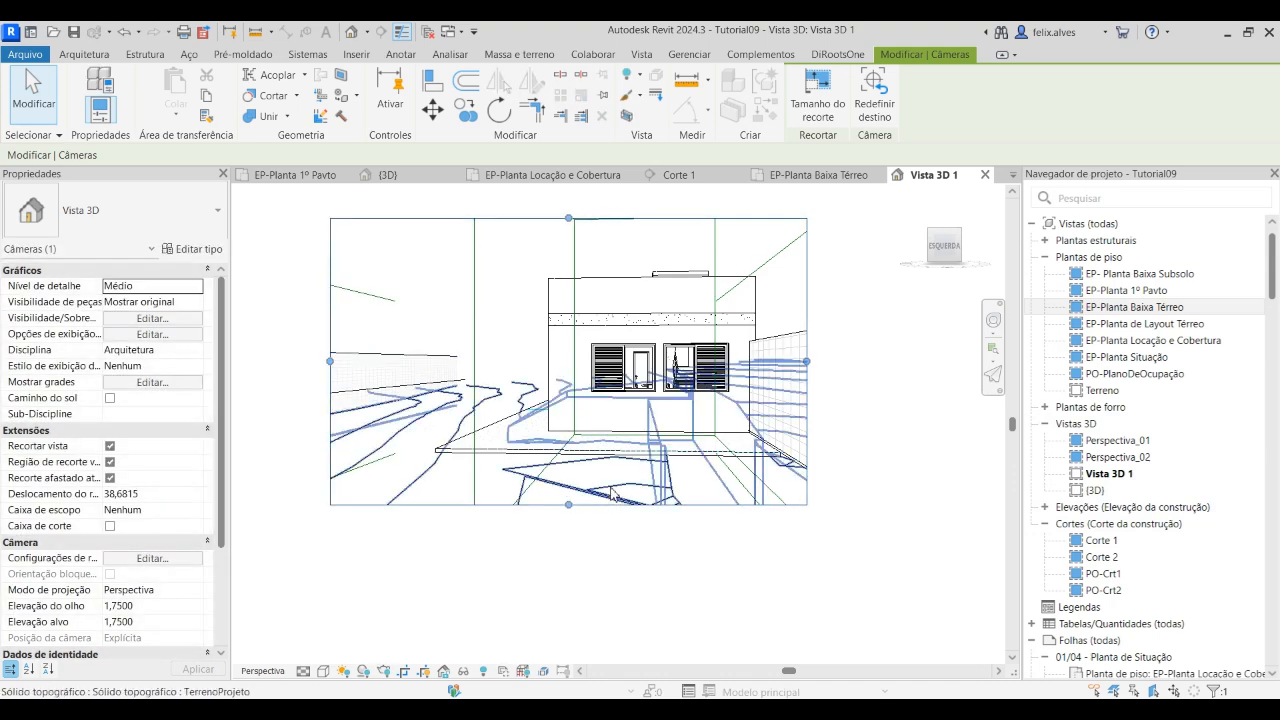
drag(569, 506, 569, 593)
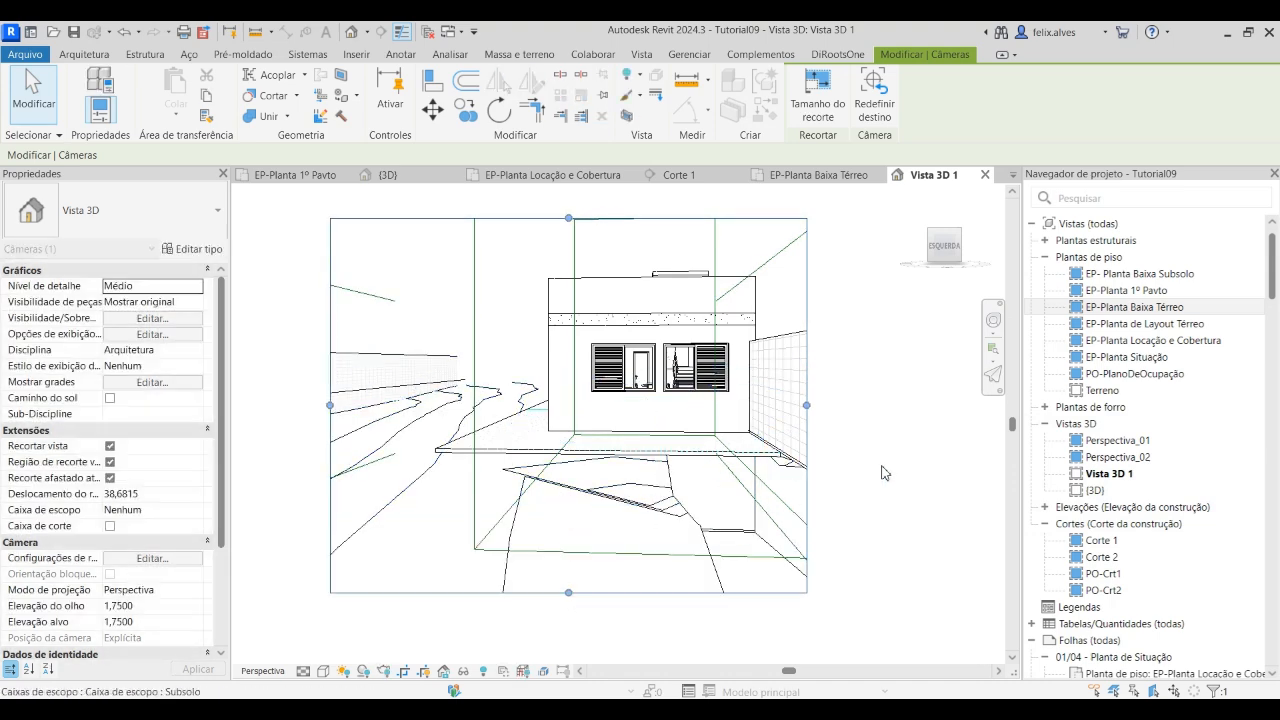
drag(807, 405, 907, 410)
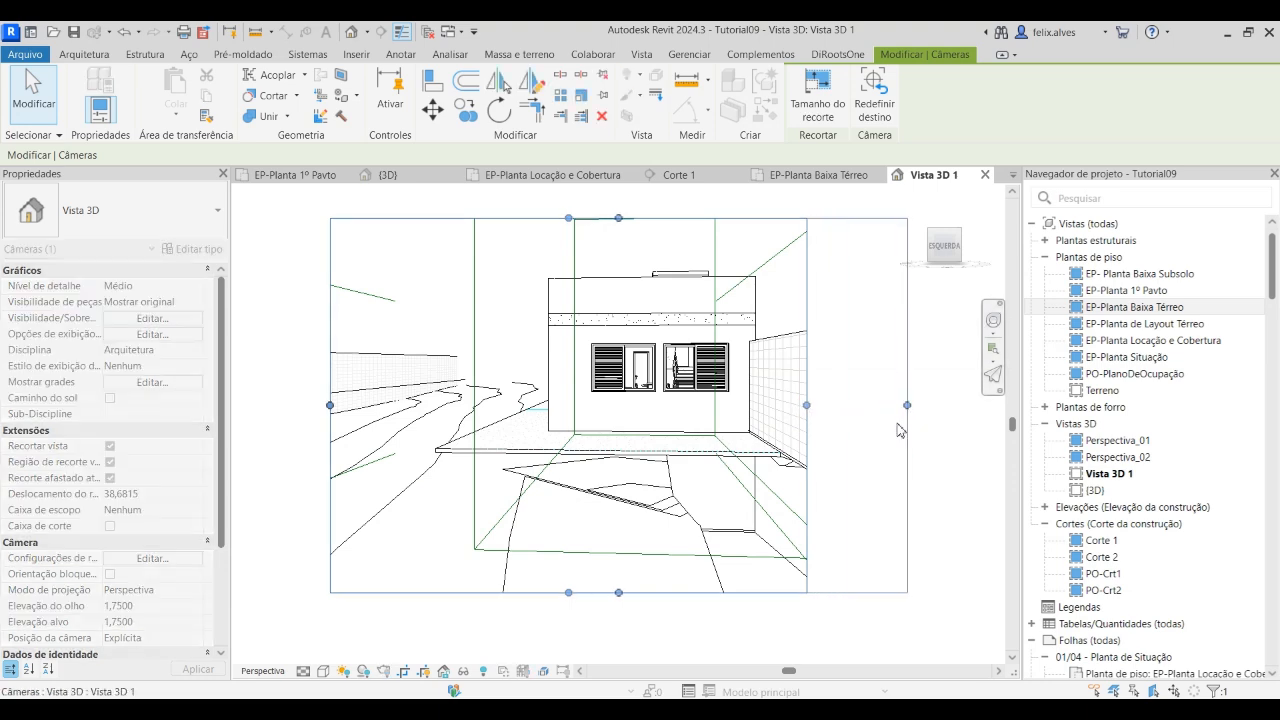
drag(619, 217, 610, 185)
drag(667, 285, 669, 279)
drag(453, 437, 440, 436)
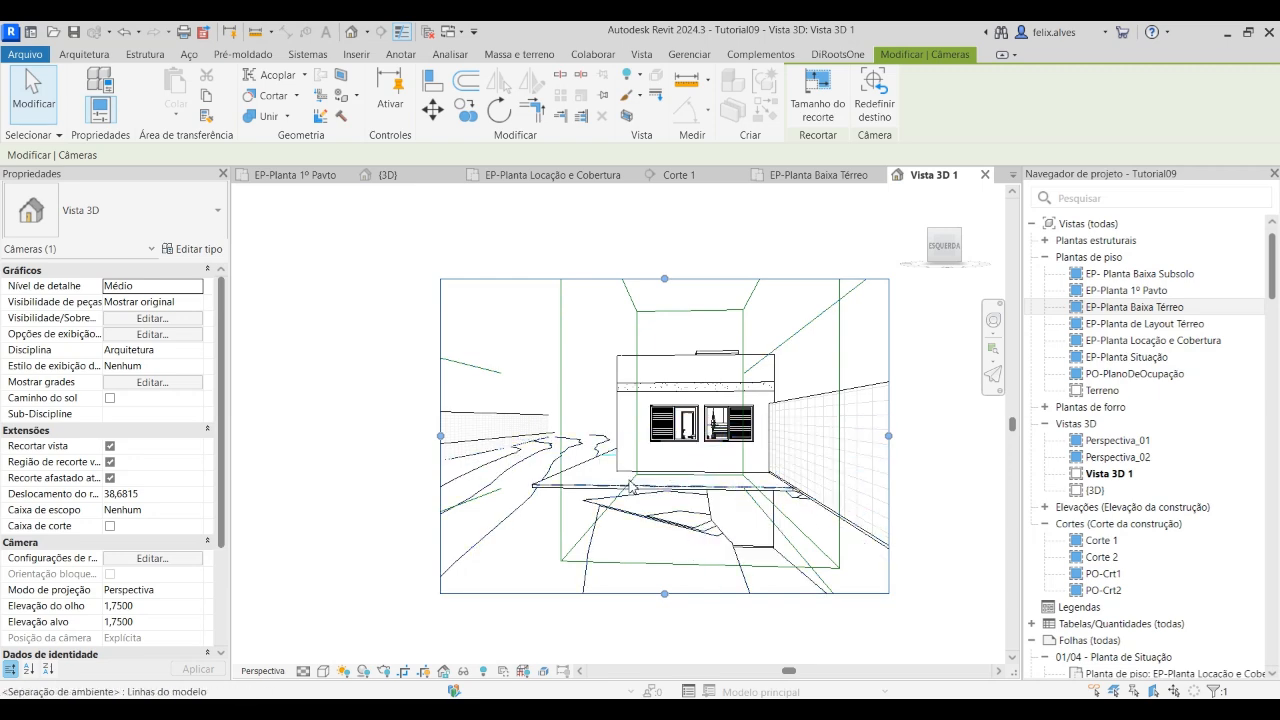
drag(665, 278, 665, 254)
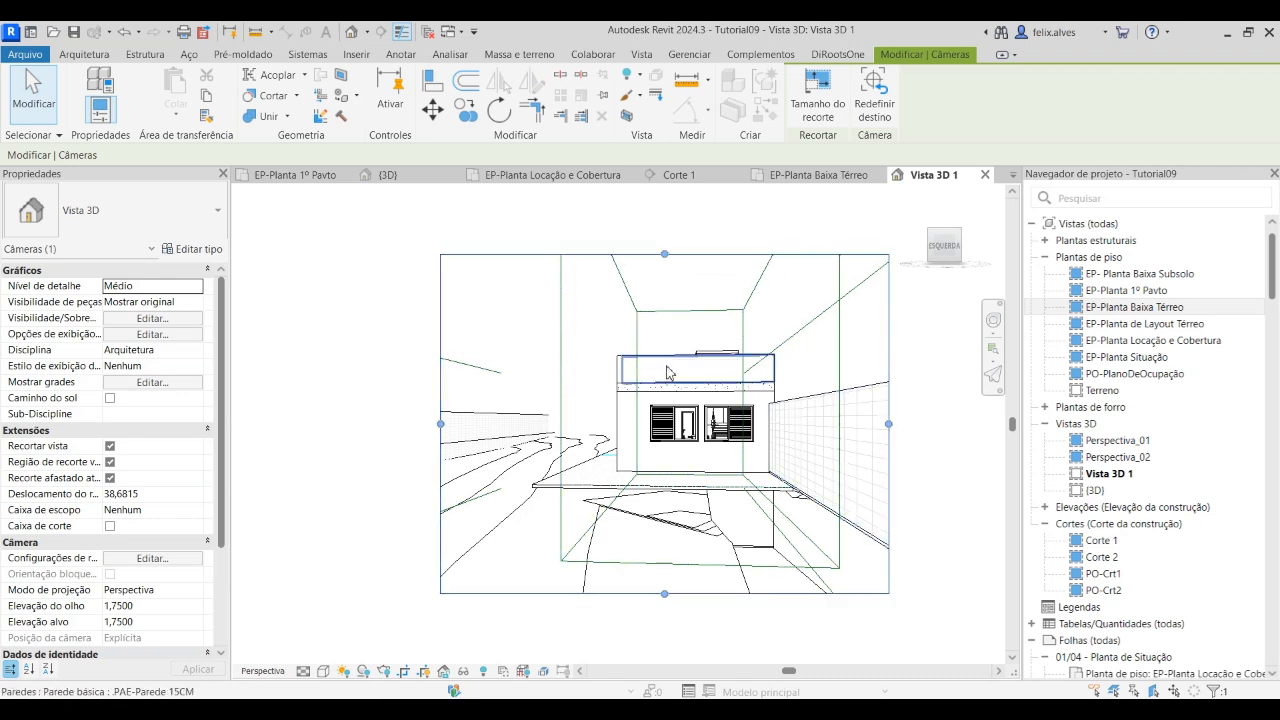
Hide the whole scope box category in the camera view
click(562, 340)
right_click(563, 337)
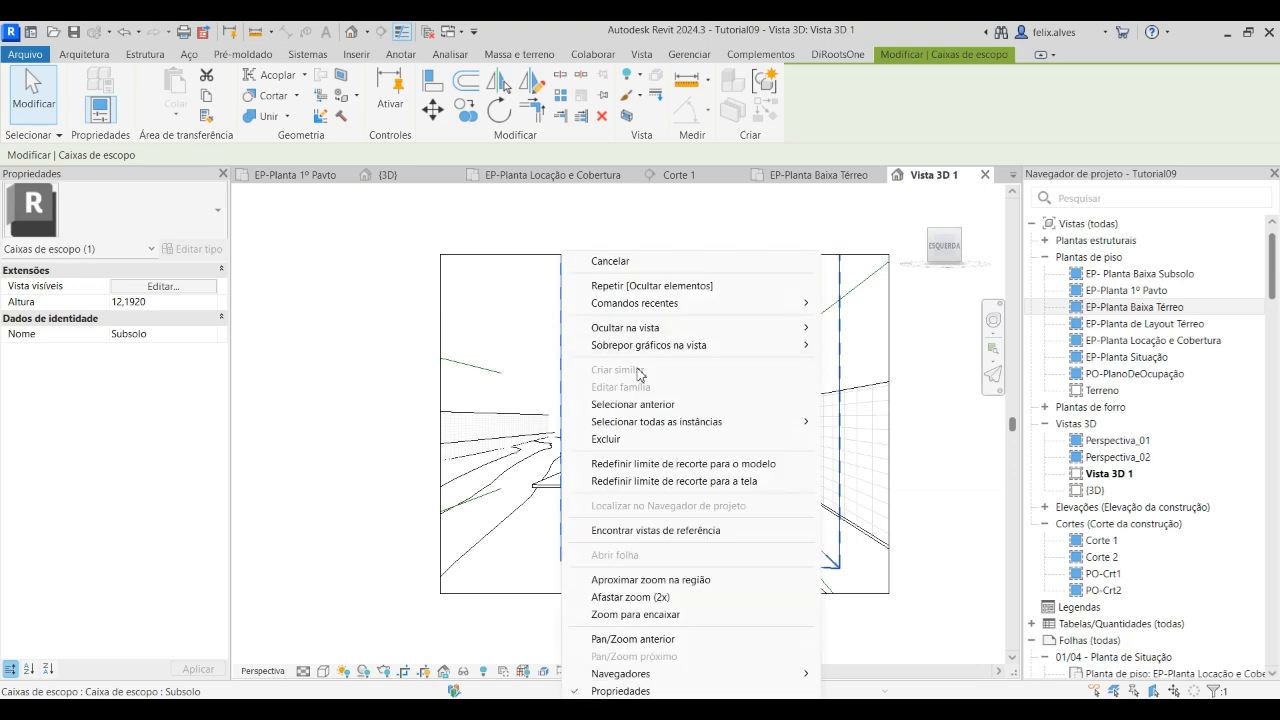
mouse_move(741, 333)
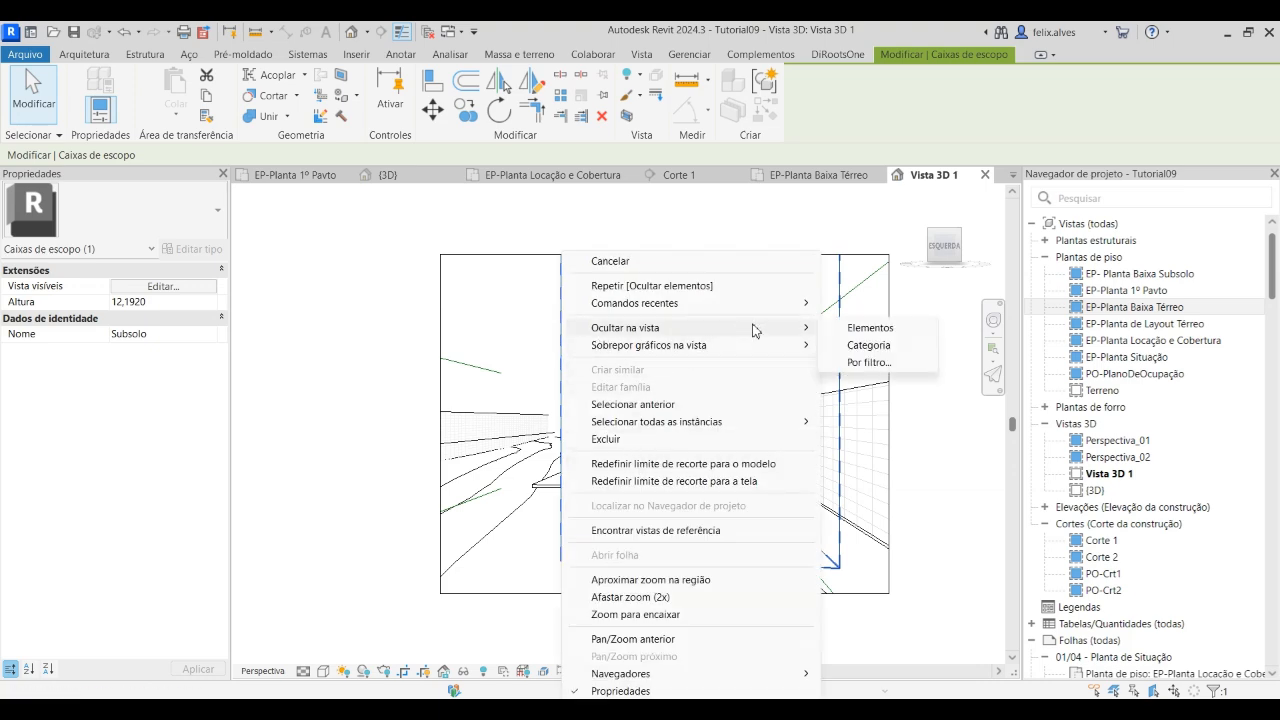
click(895, 345)
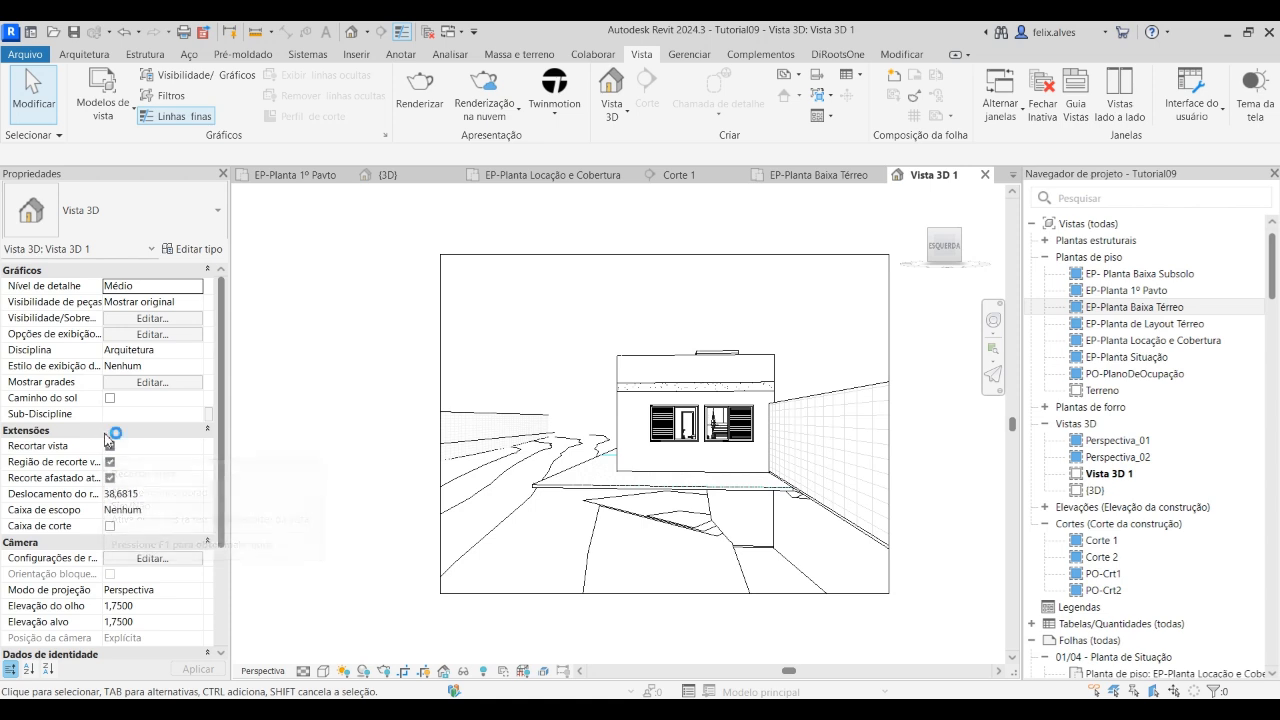
Turn off far clipping (Recorte afastado ativo) for the camera view and apply the change
drag(102, 432, 140, 432)
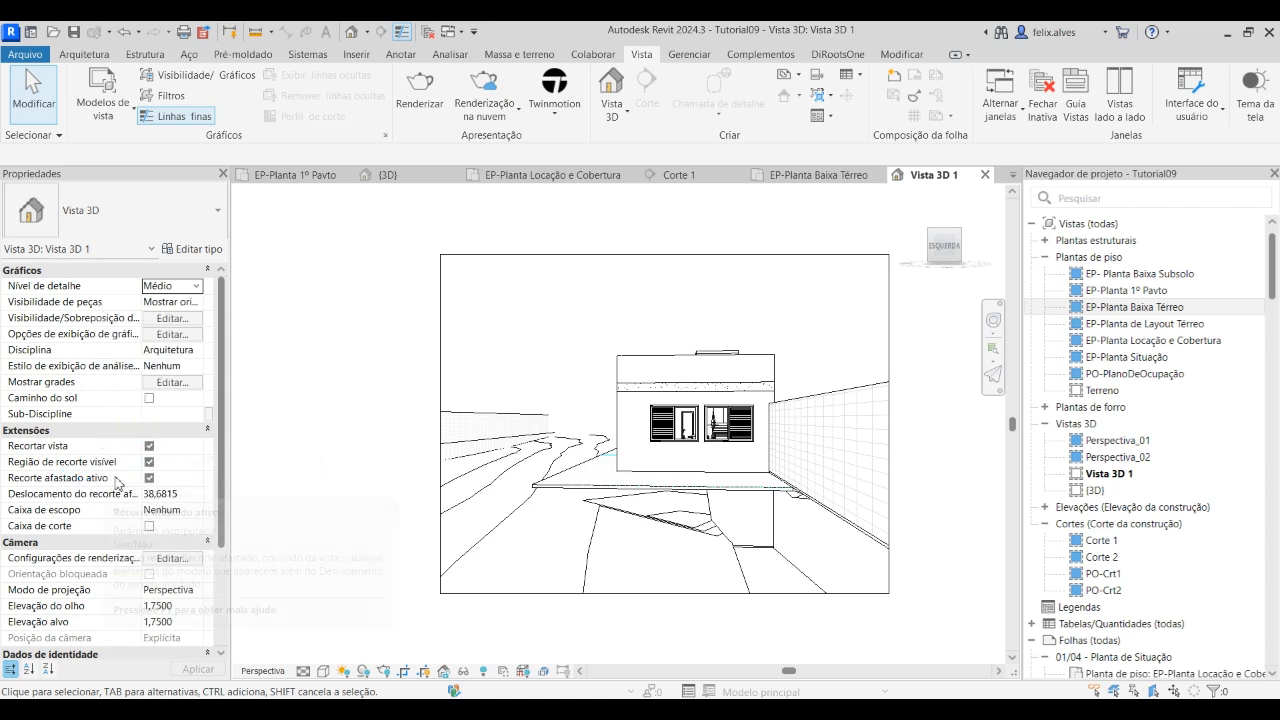
click(149, 478)
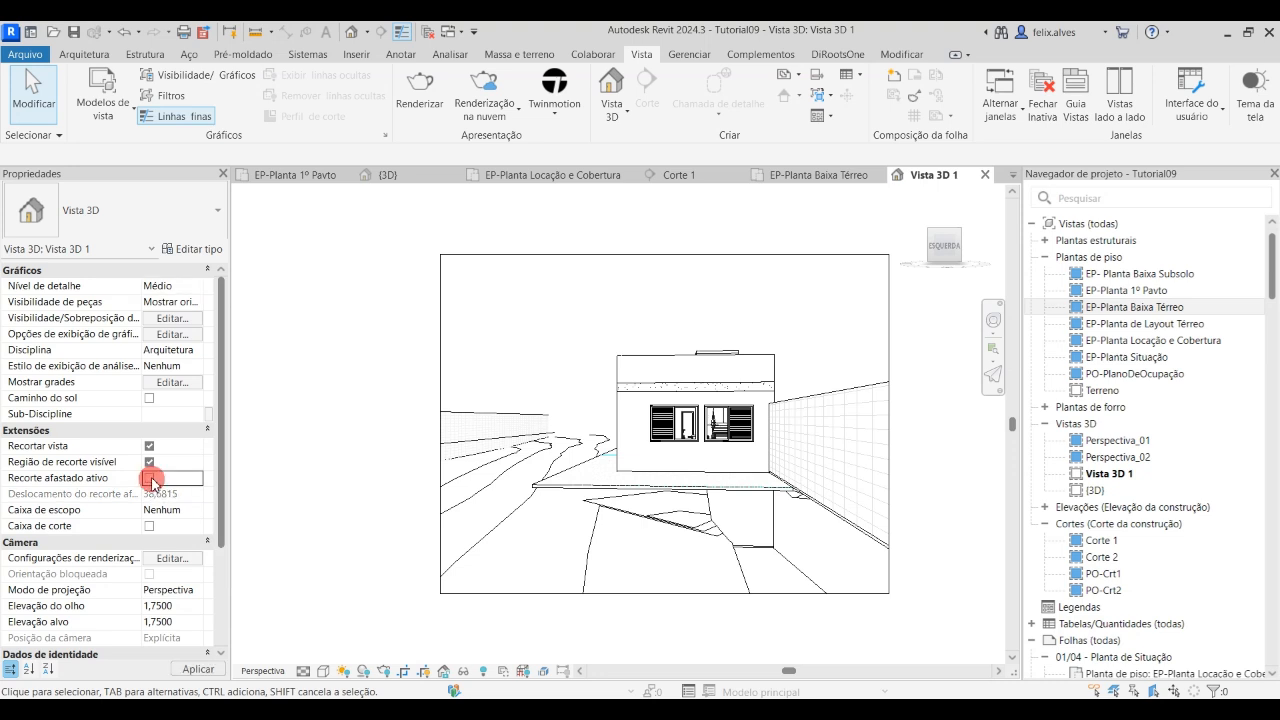
click(215, 664)
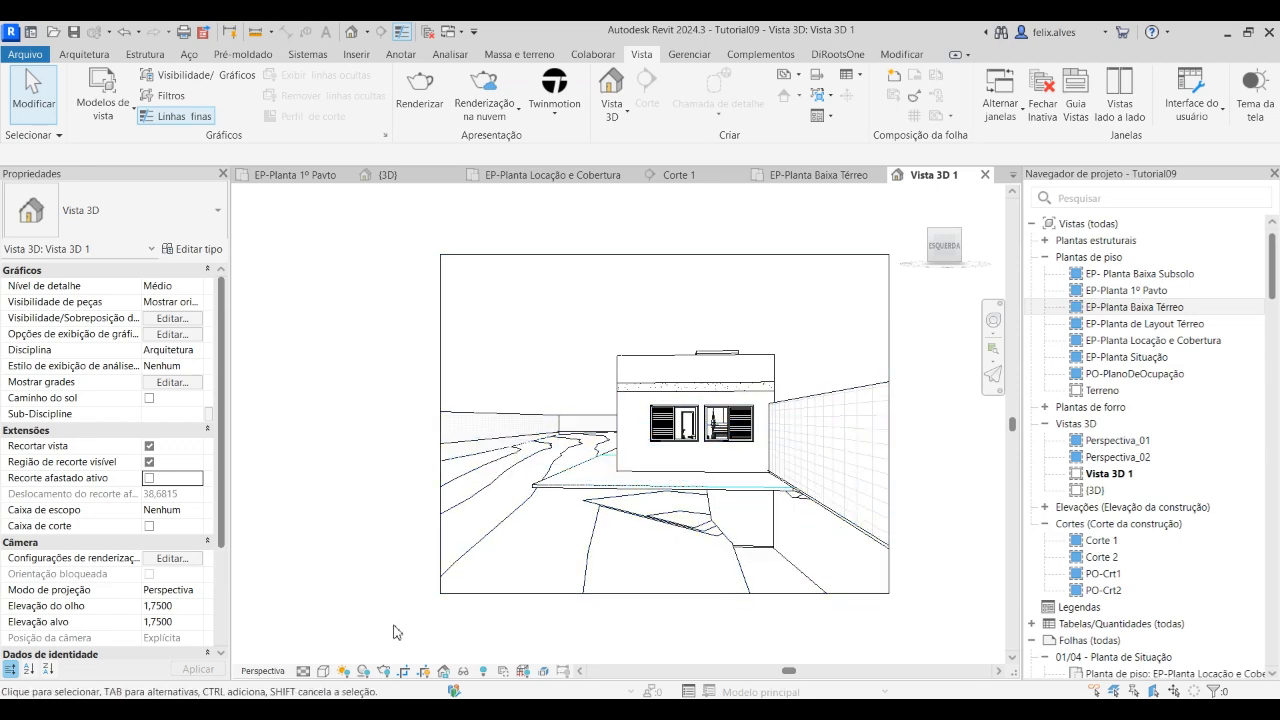
Set the camera view's visual style to Cores consistentes
click(323, 671)
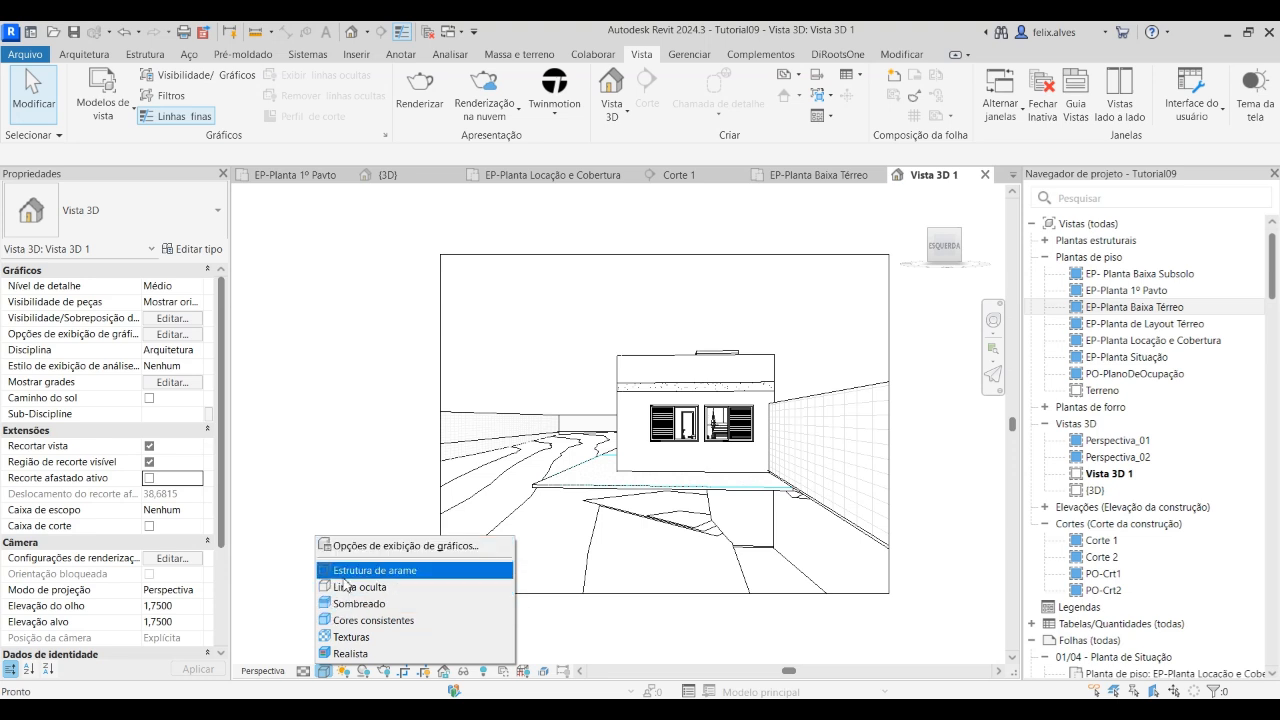
click(634, 604)
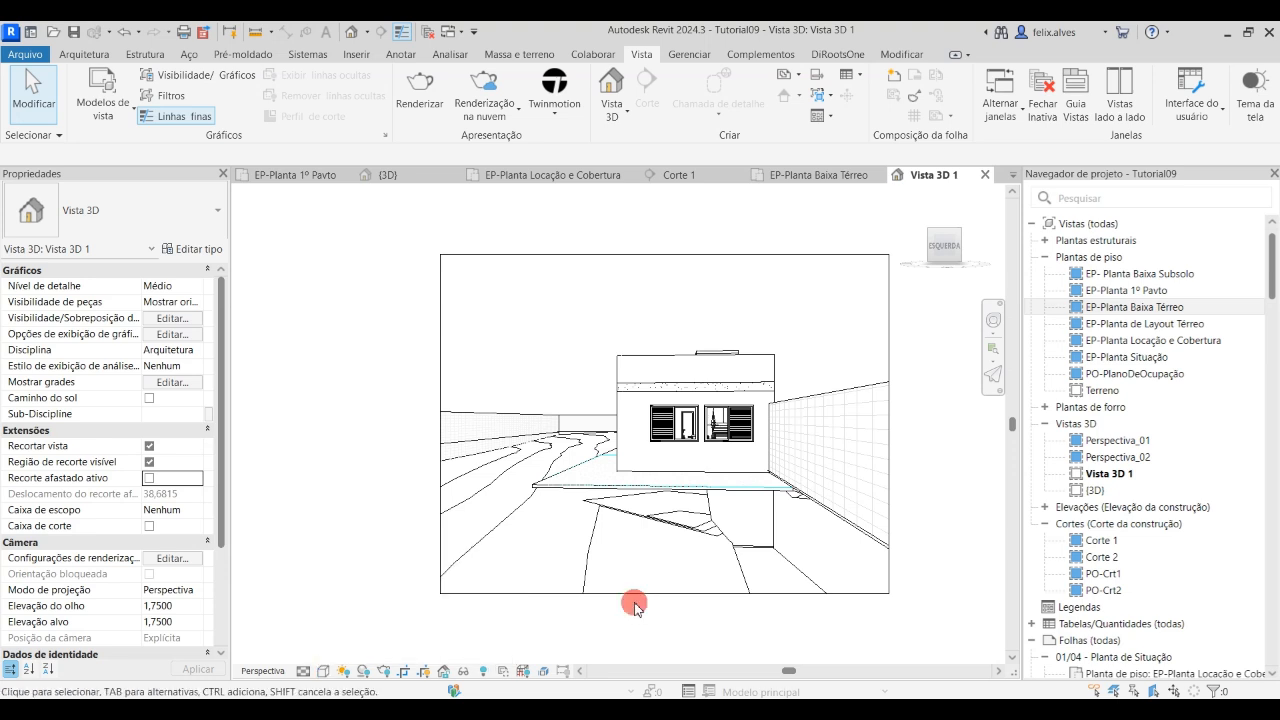
click(322, 673)
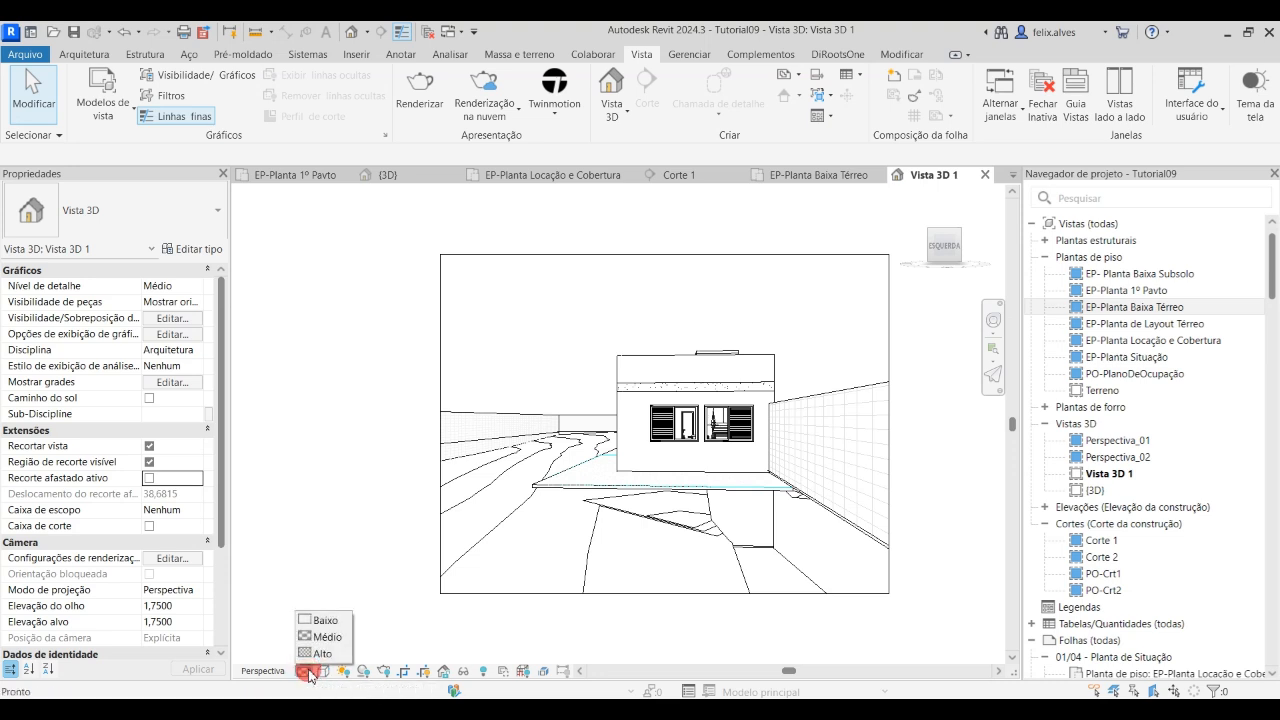
click(323, 675)
click(323, 673)
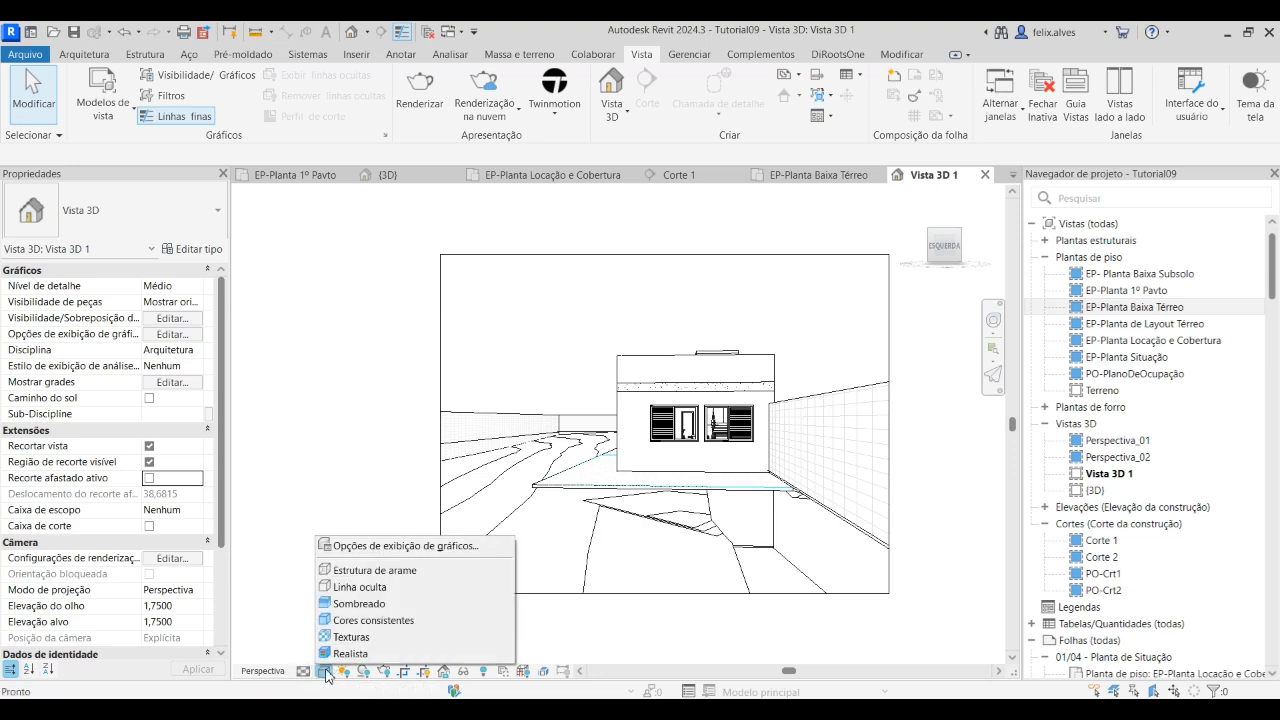
click(357, 622)
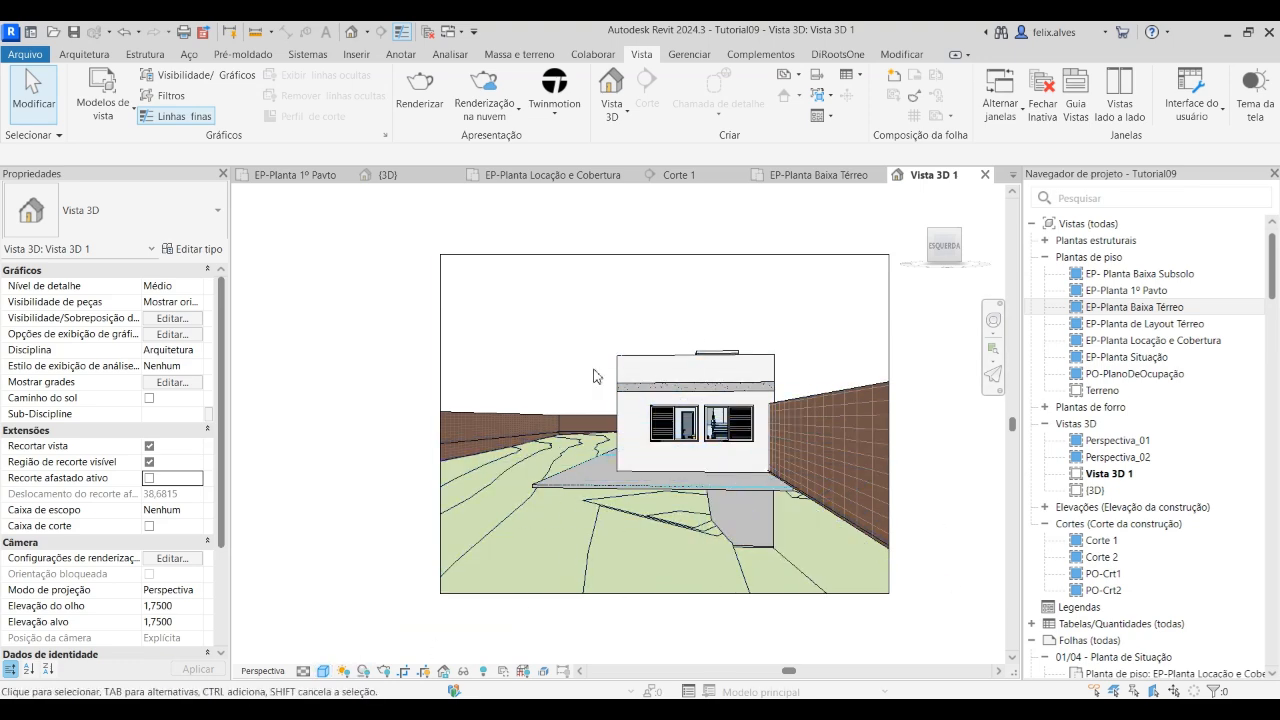
click(324, 672)
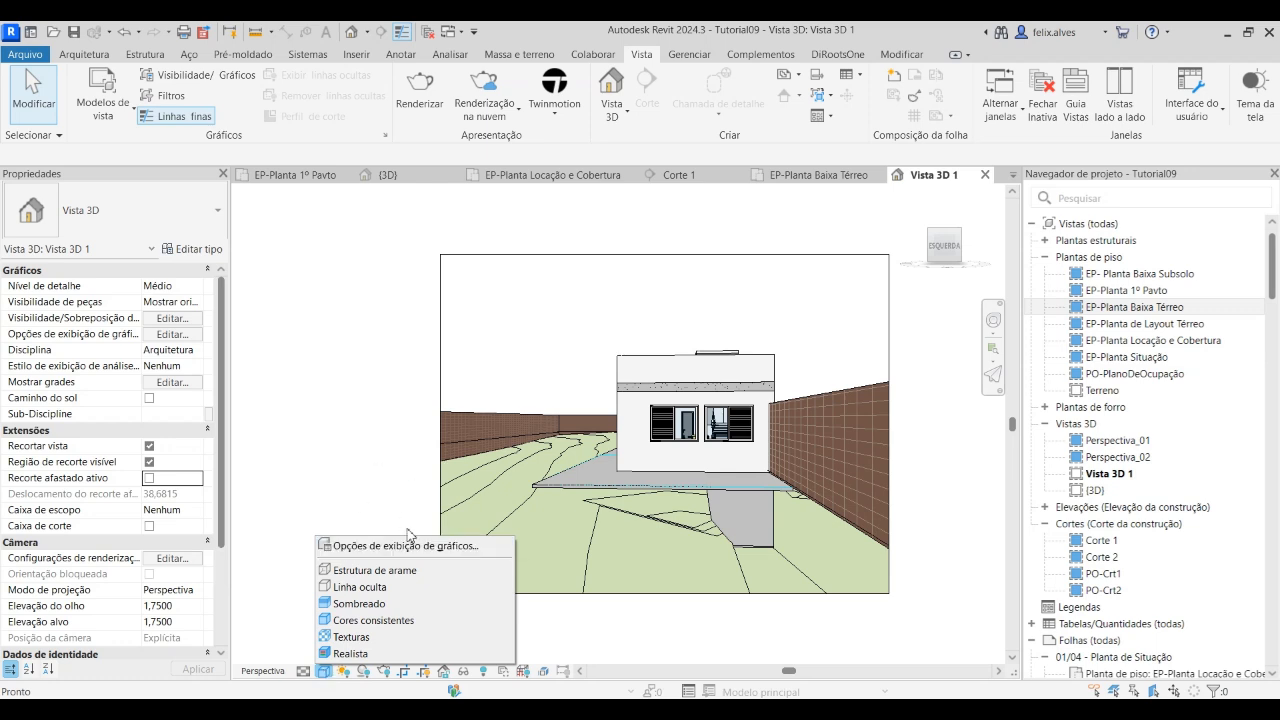
click(416, 540)
click(408, 546)
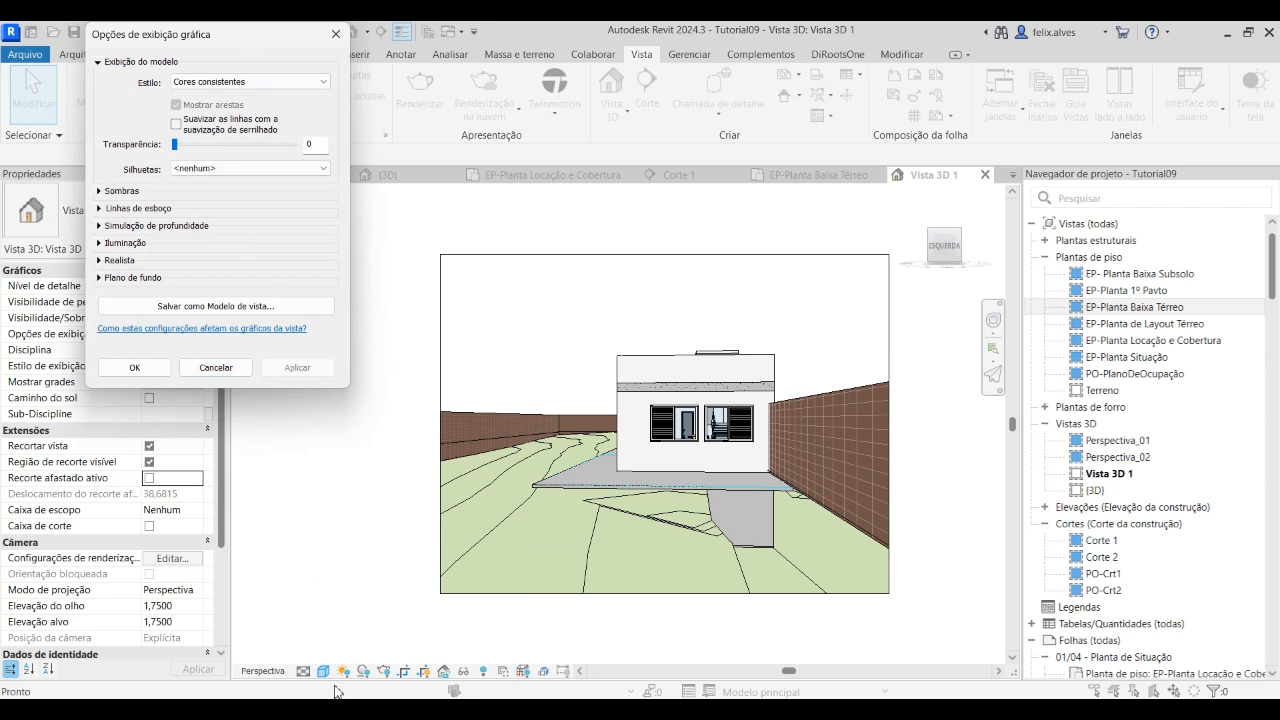
click(225, 368)
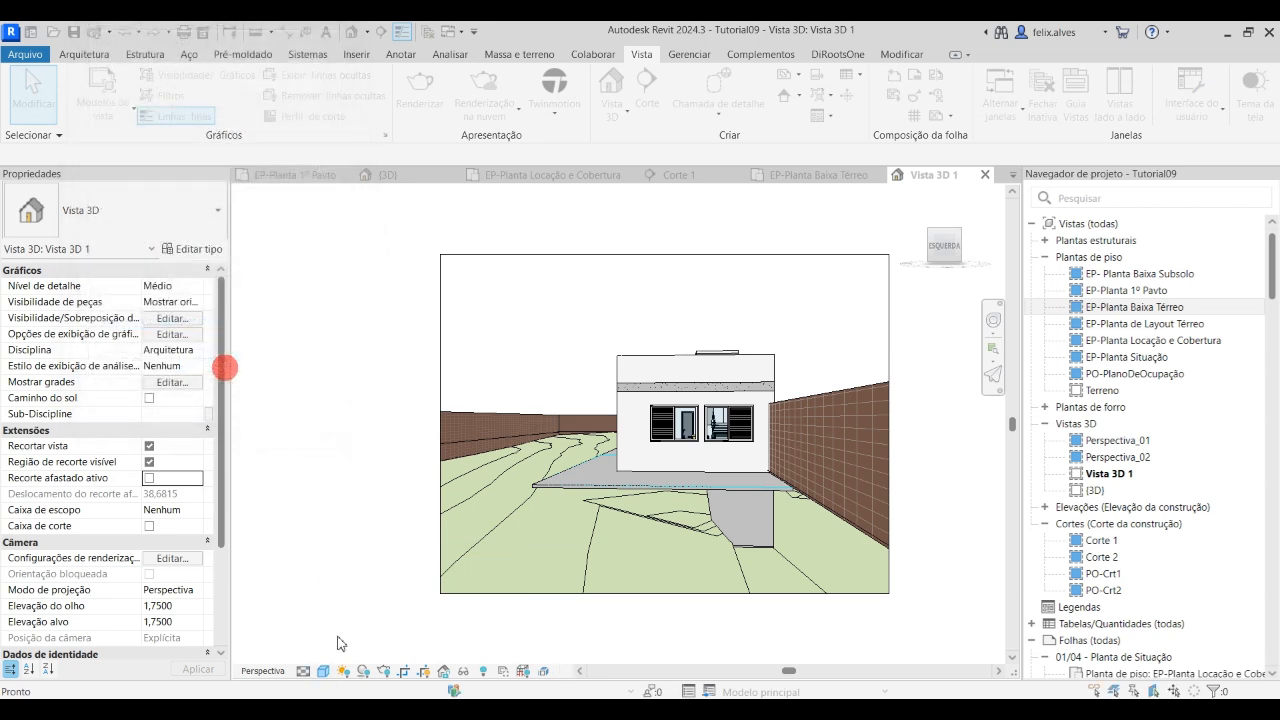
In the graphic display options, keep the Cores consistentes style and enable both Sombras projetadas and Mostrar sombras de ambiente
click(323, 671)
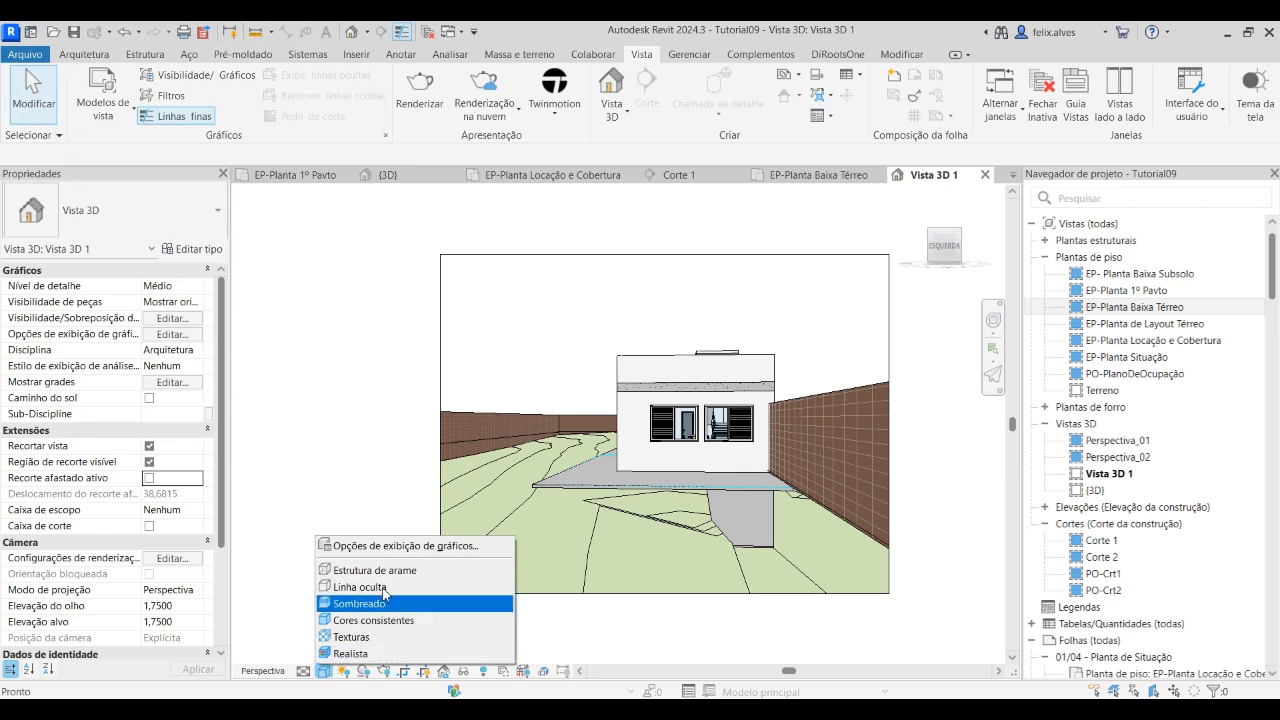
click(391, 545)
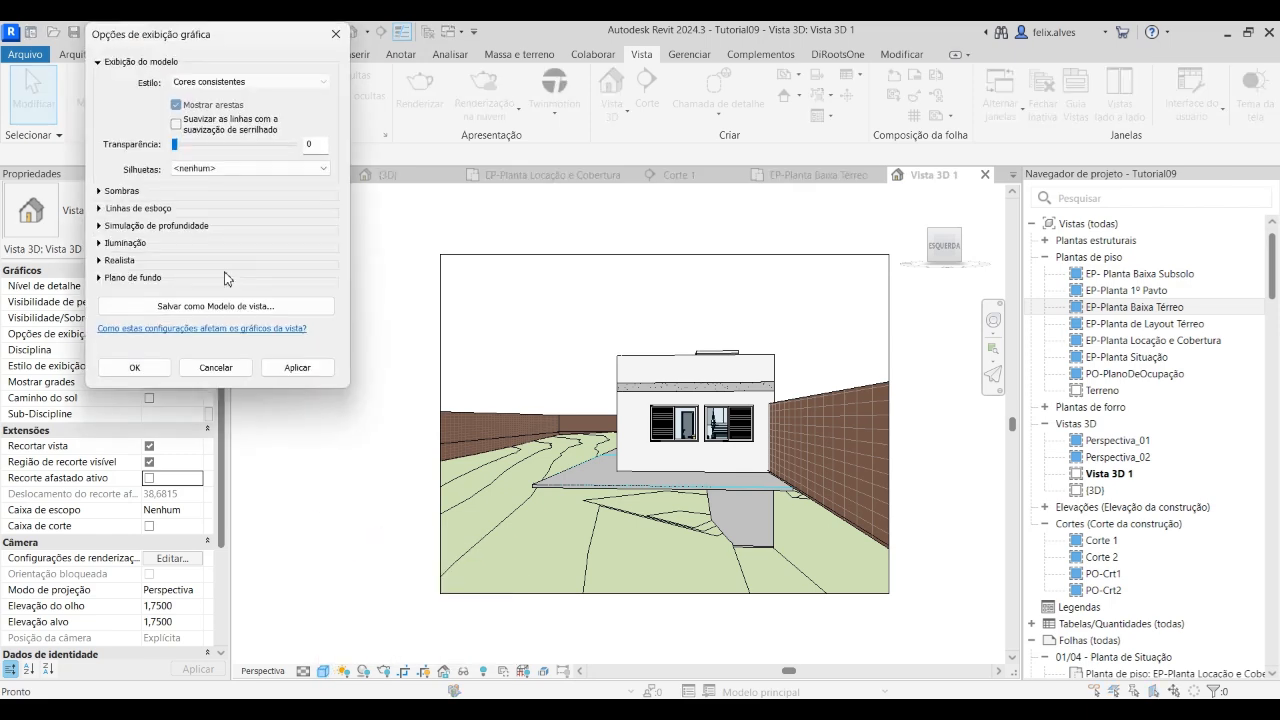
drag(267, 39, 360, 210)
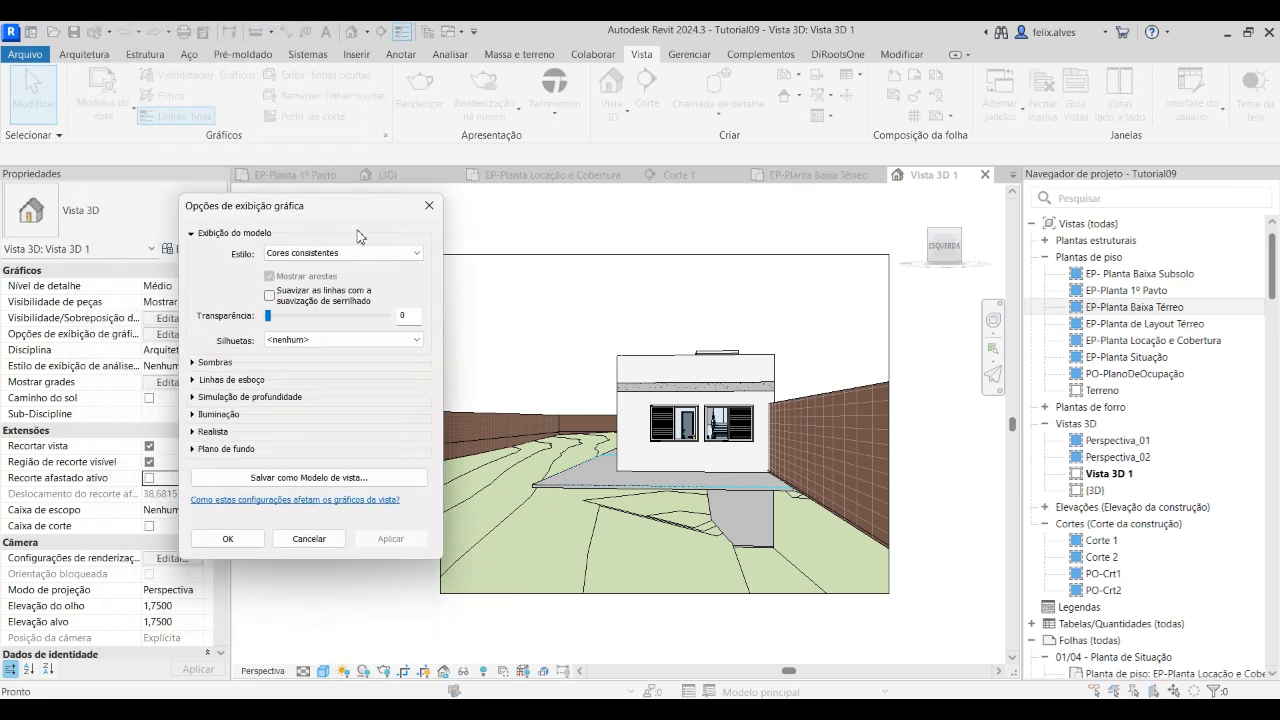
click(414, 253)
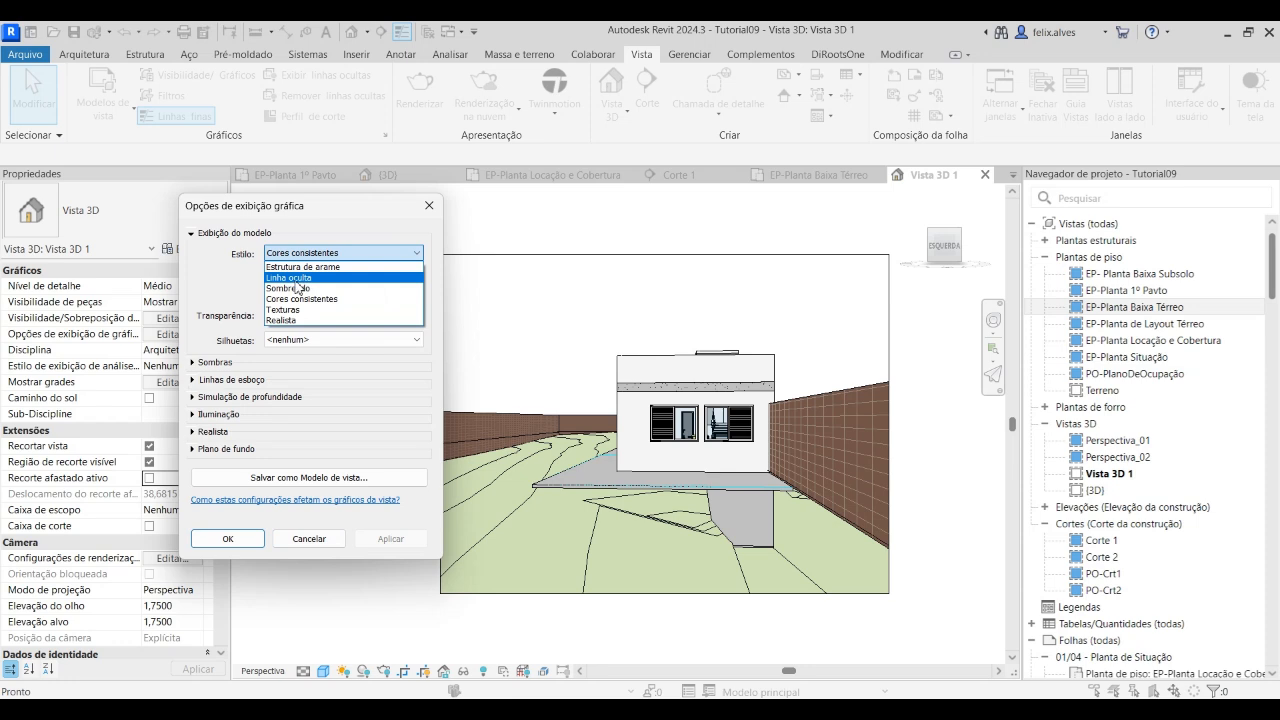
click(330, 298)
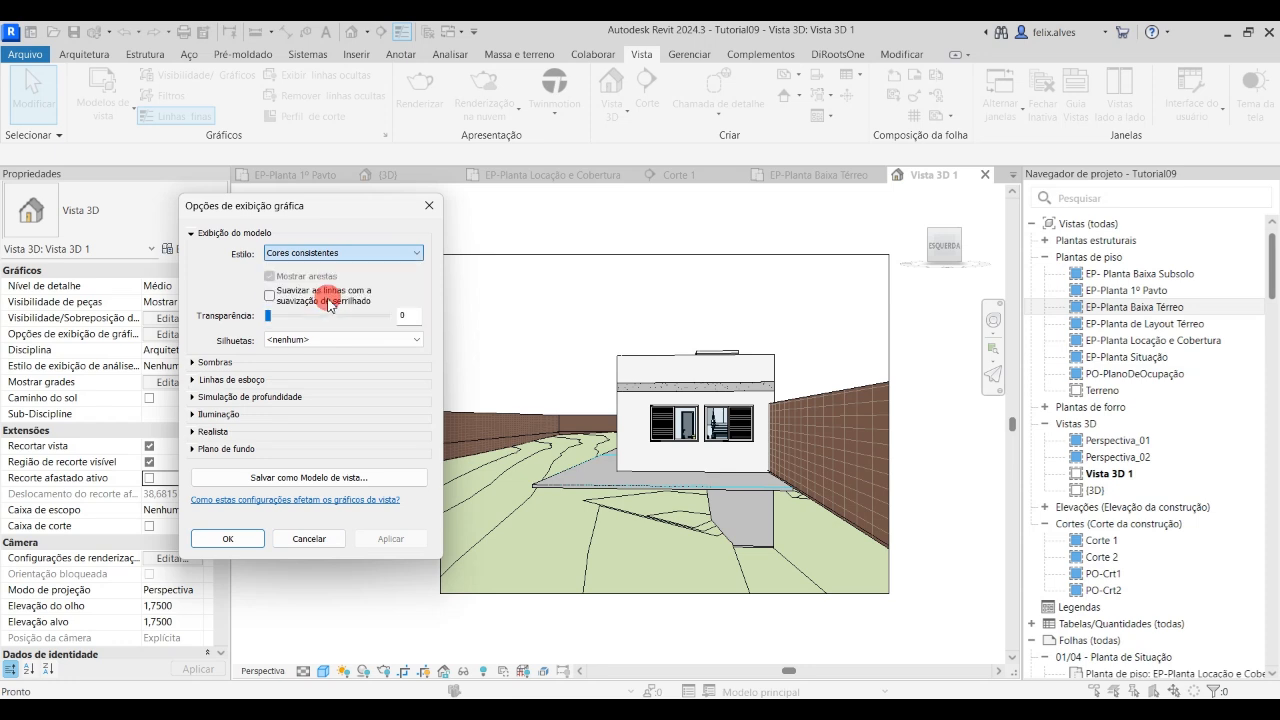
click(202, 363)
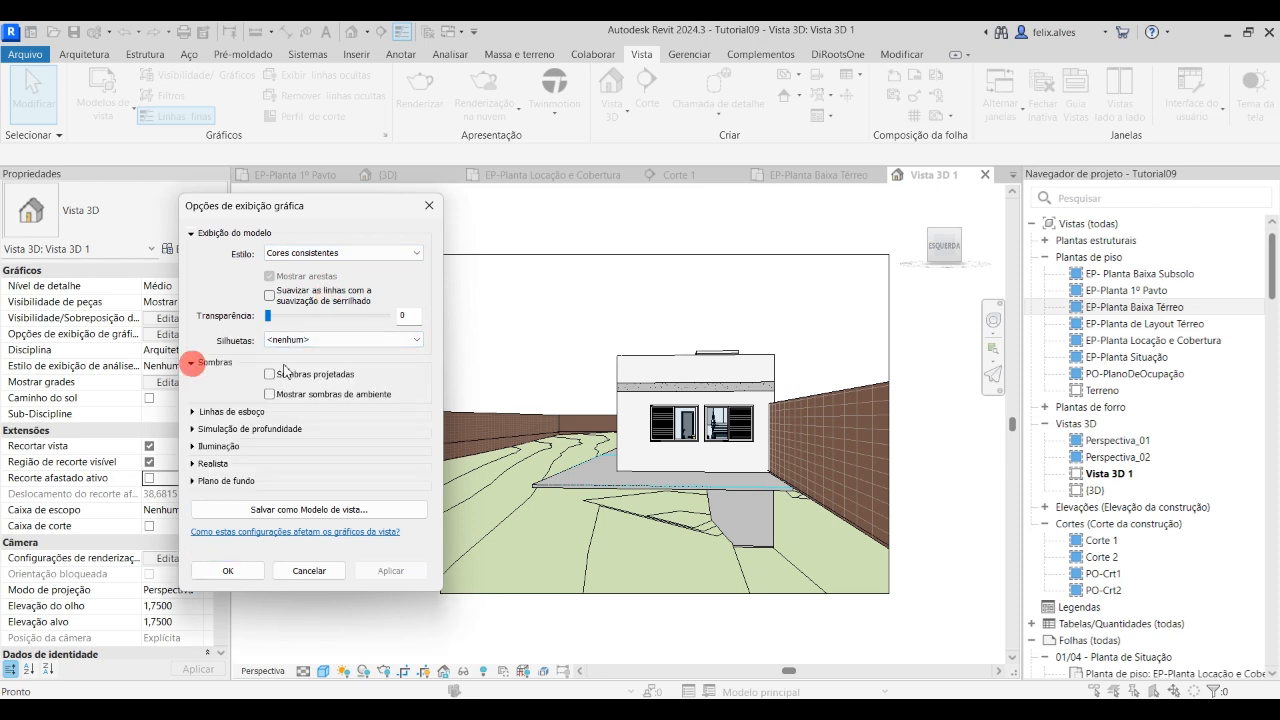
click(269, 374)
click(269, 394)
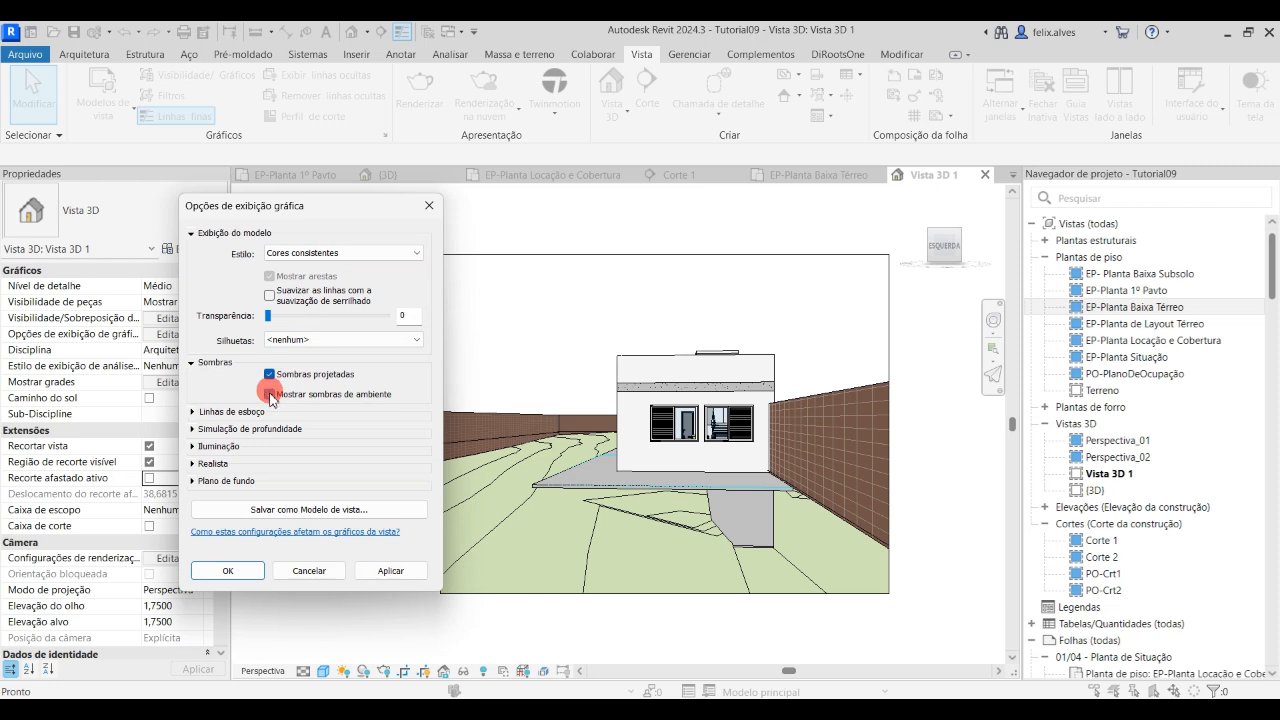
click(196, 413)
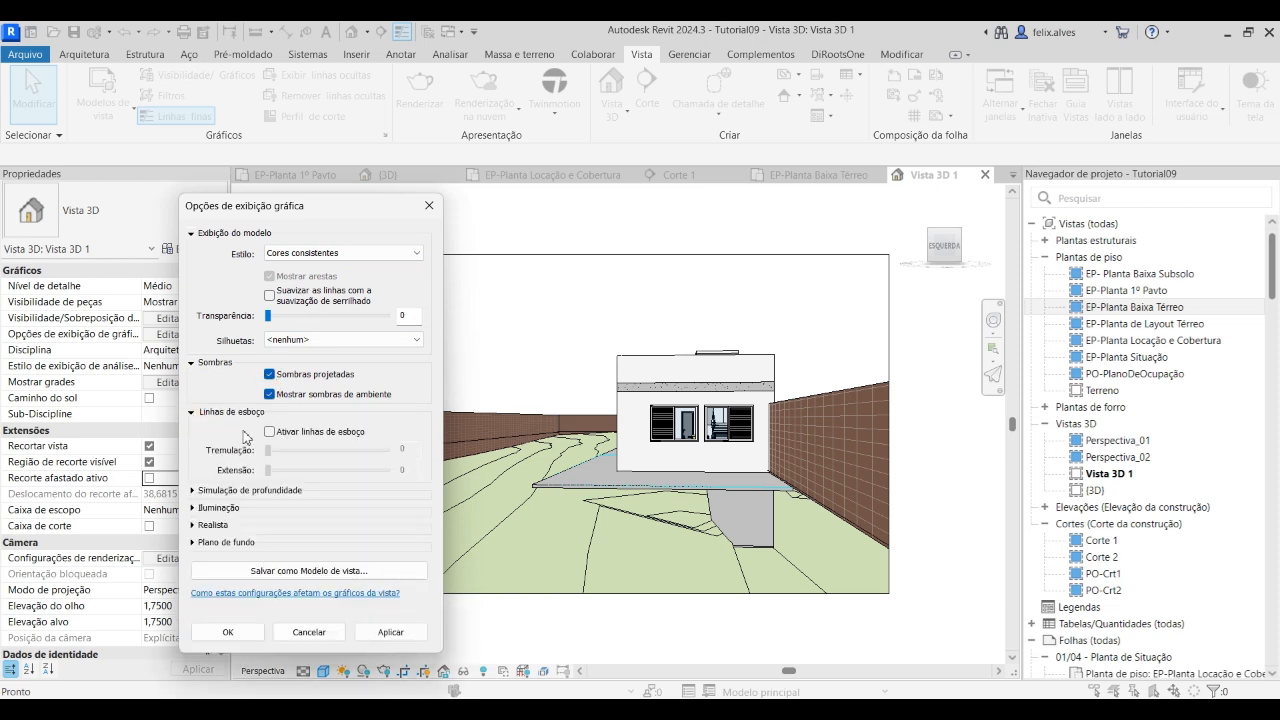
click(196, 413)
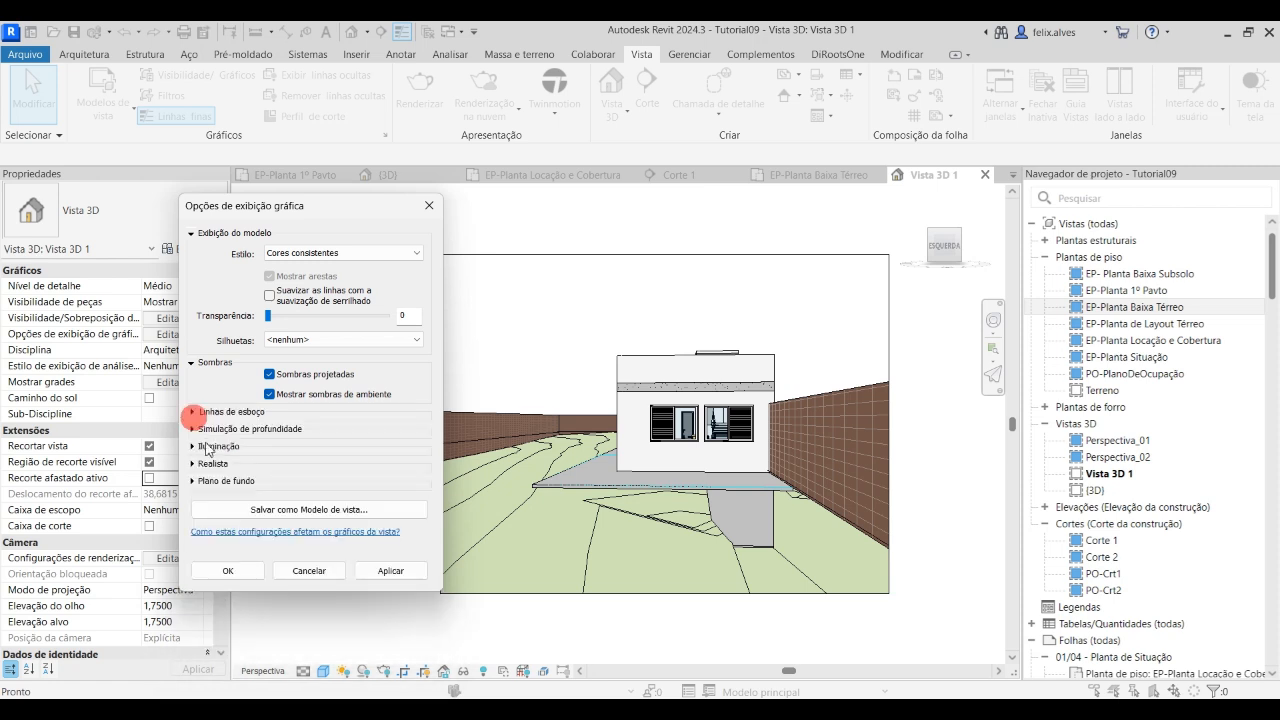
click(193, 430)
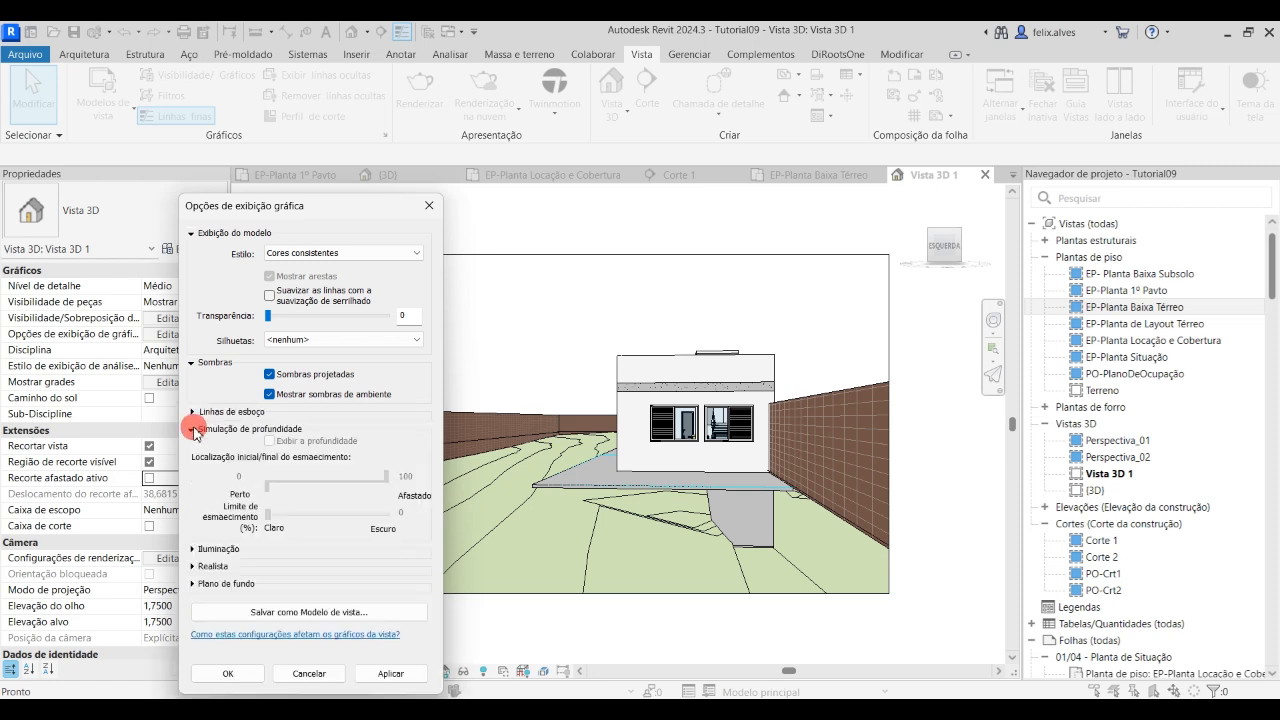
click(196, 430)
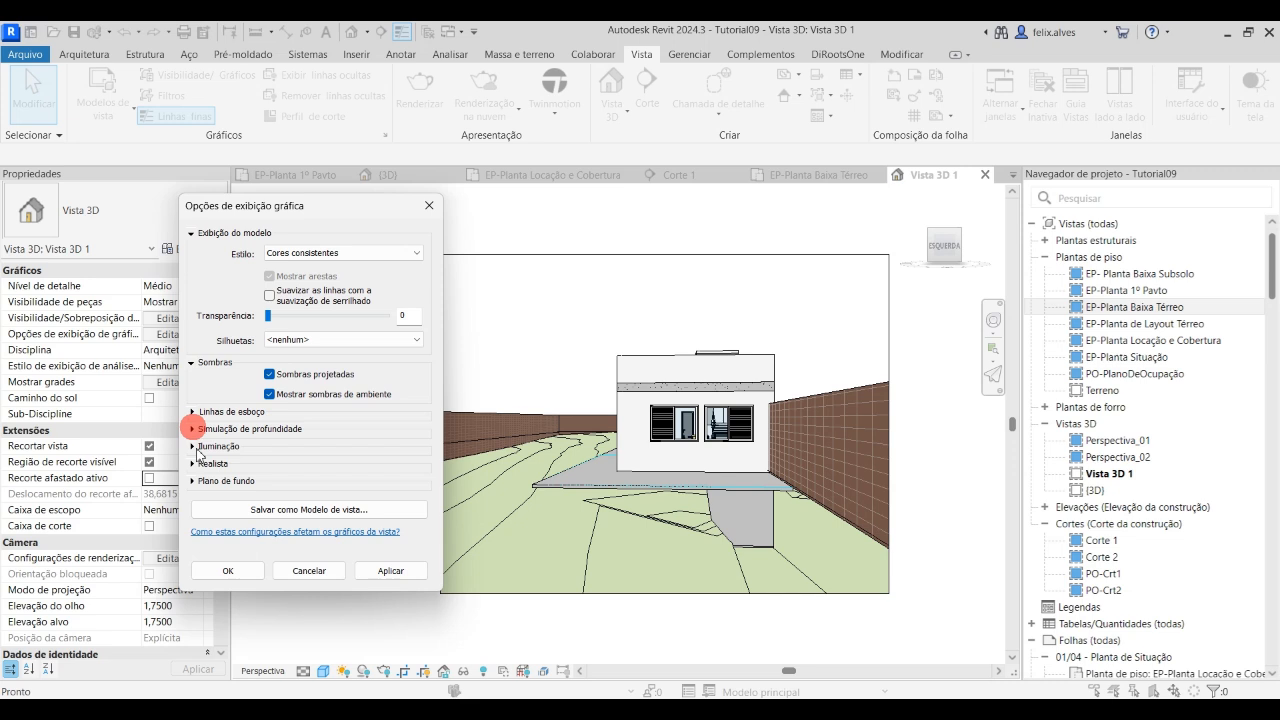
click(194, 464)
click(194, 464)
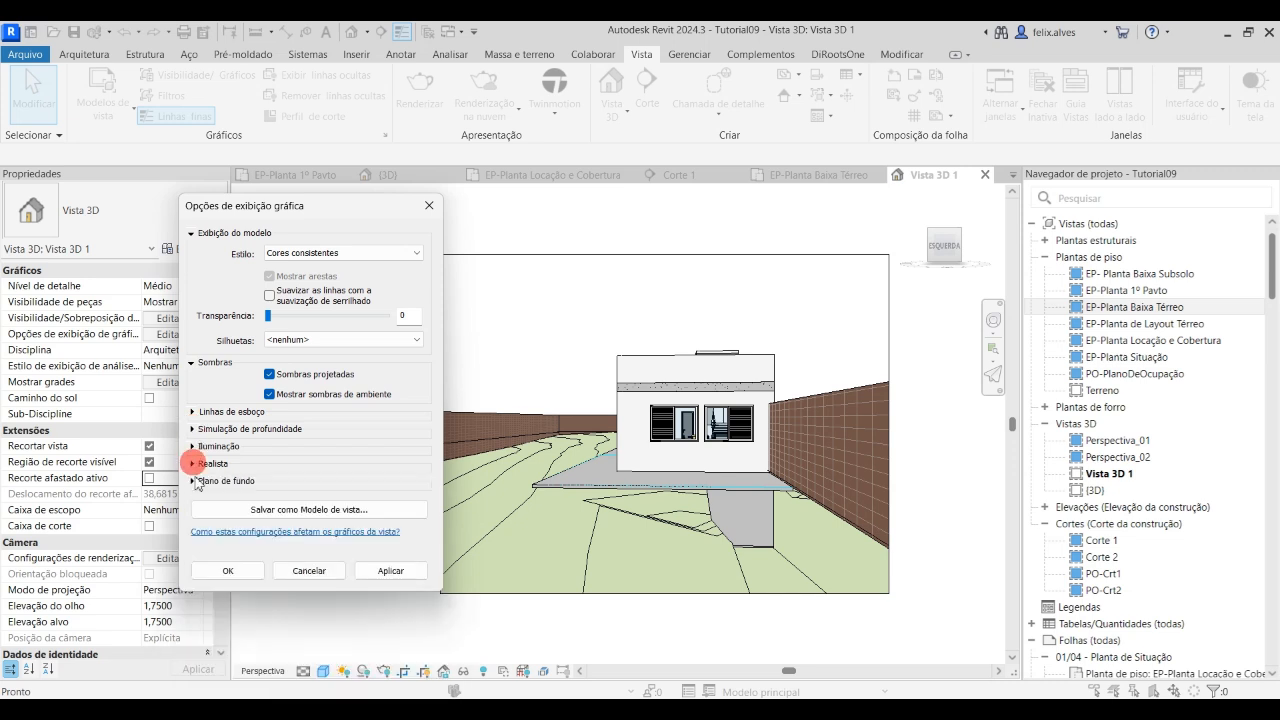
Set the camera view's background (Plano de fundo) to Gradiente, apply it and uncover the view from behind the dialog
click(195, 481)
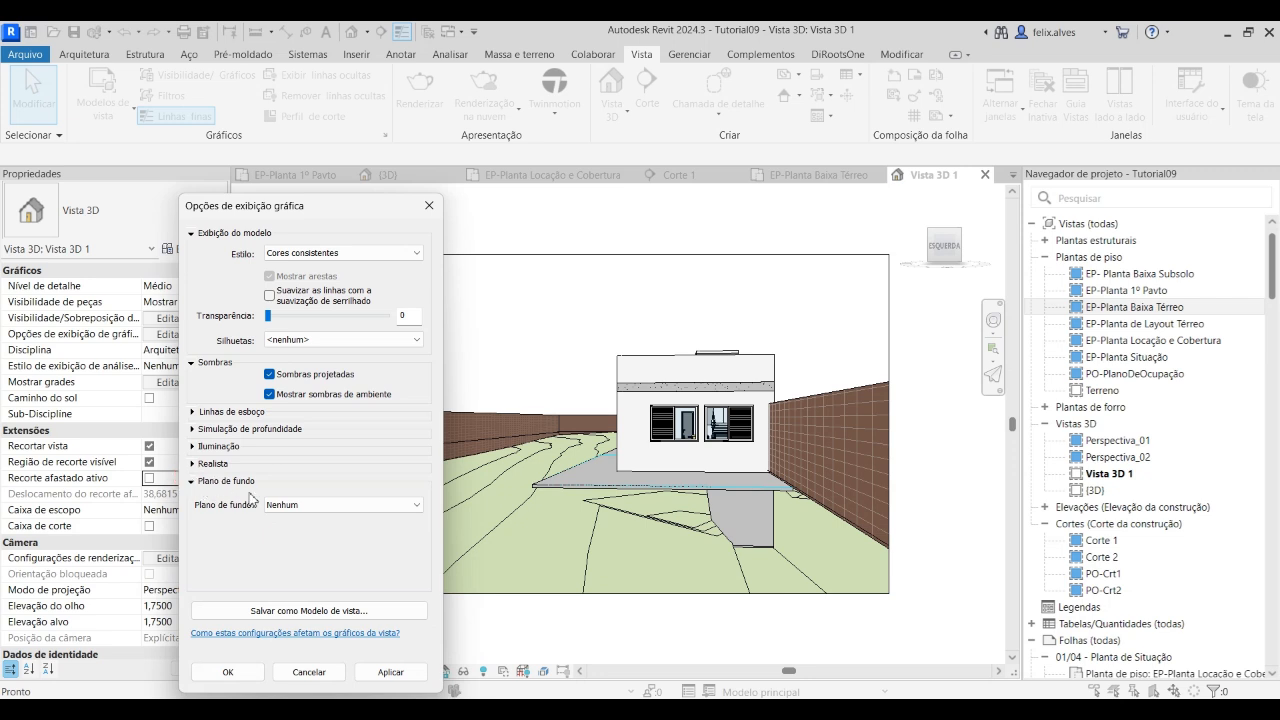
click(416, 505)
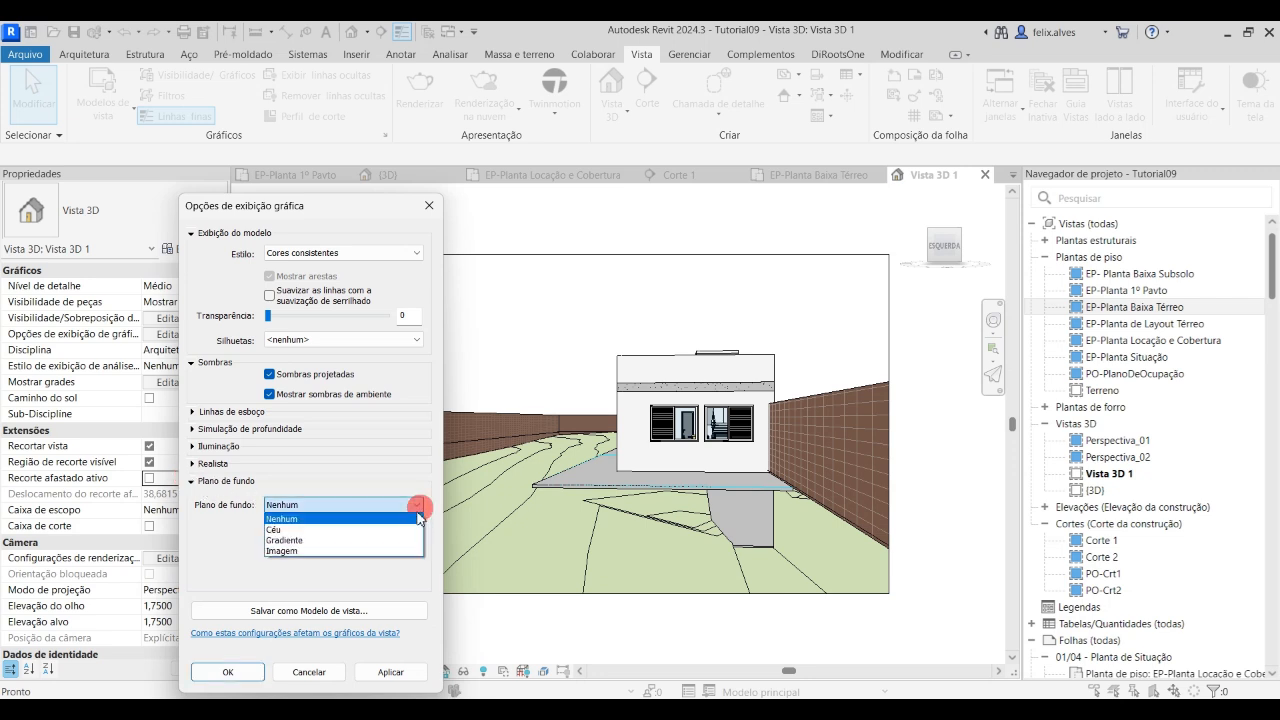
click(324, 540)
click(407, 673)
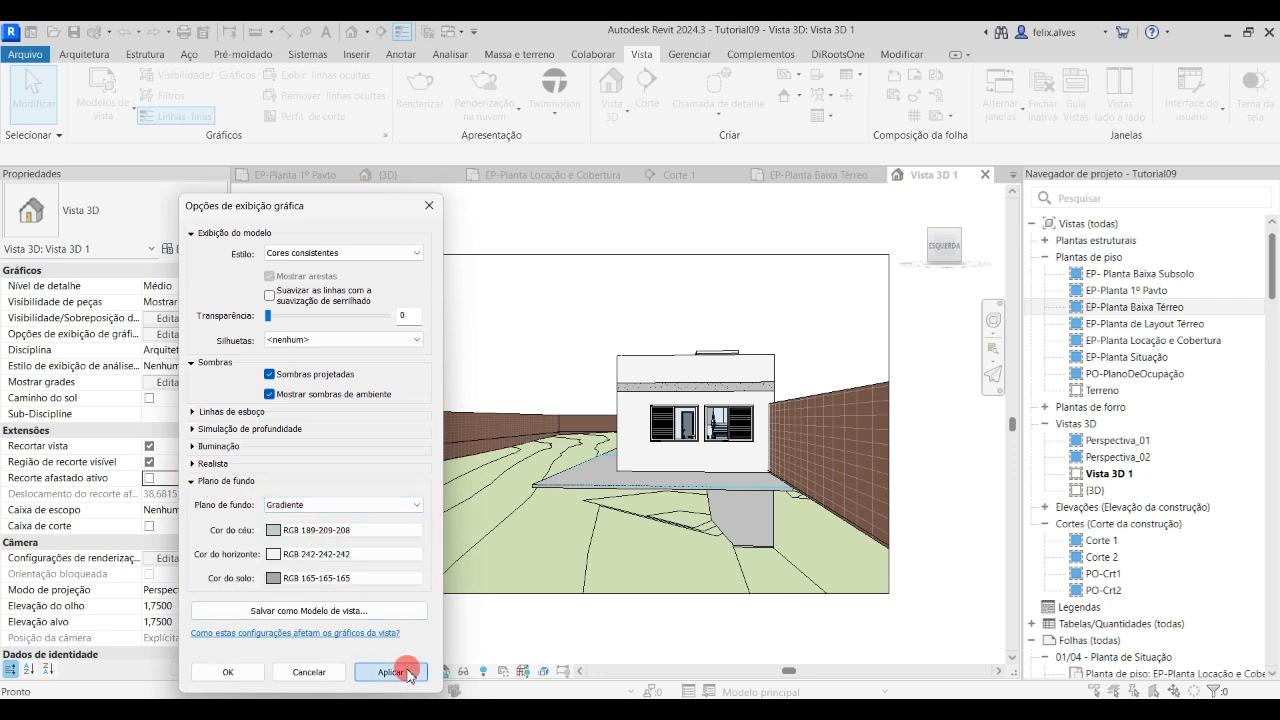
drag(380, 216, 254, 168)
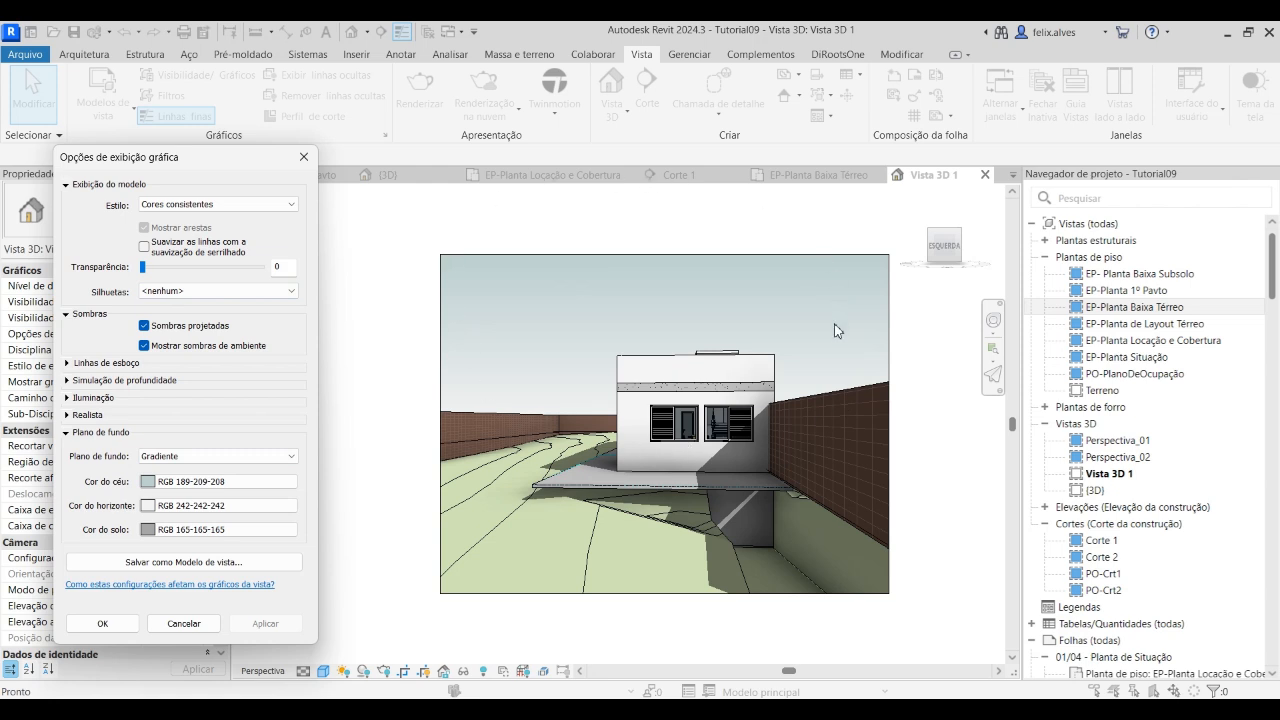
Preview the view without Sombras projetadas and without Mostrar sombras de ambiente in turn, restoring and applying both options
click(146, 325)
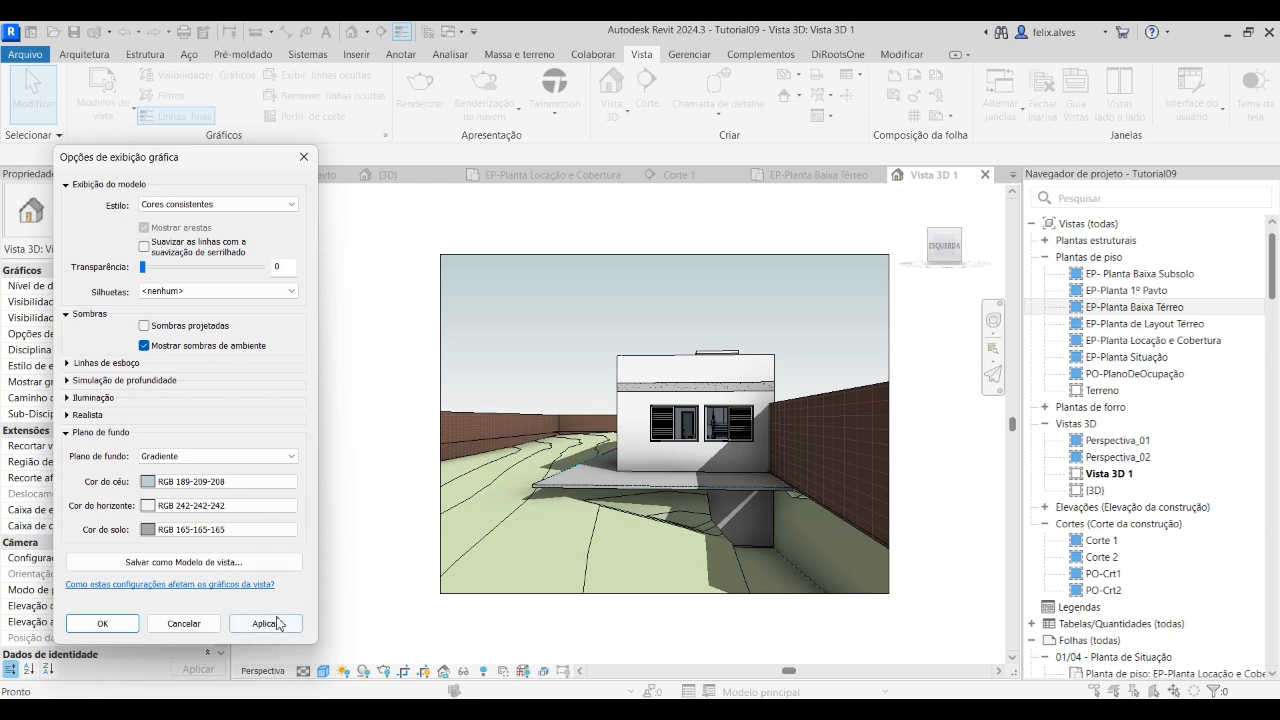
click(272, 621)
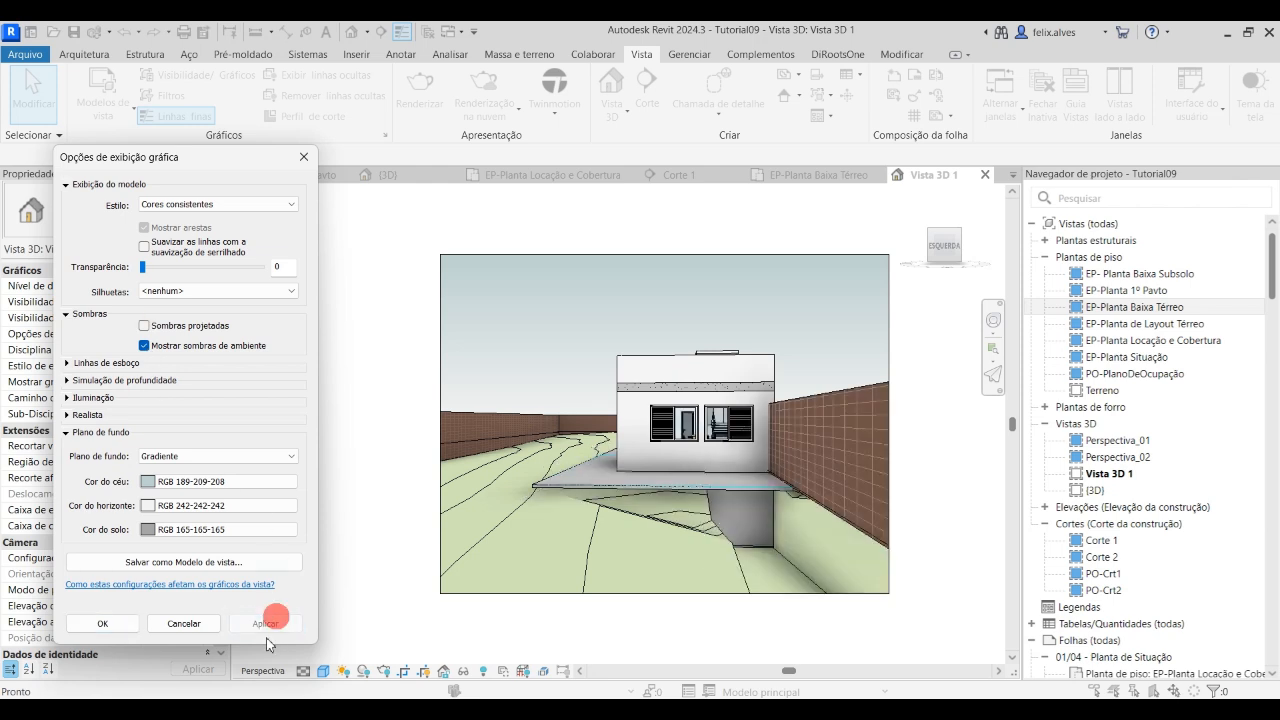
click(146, 325)
click(144, 345)
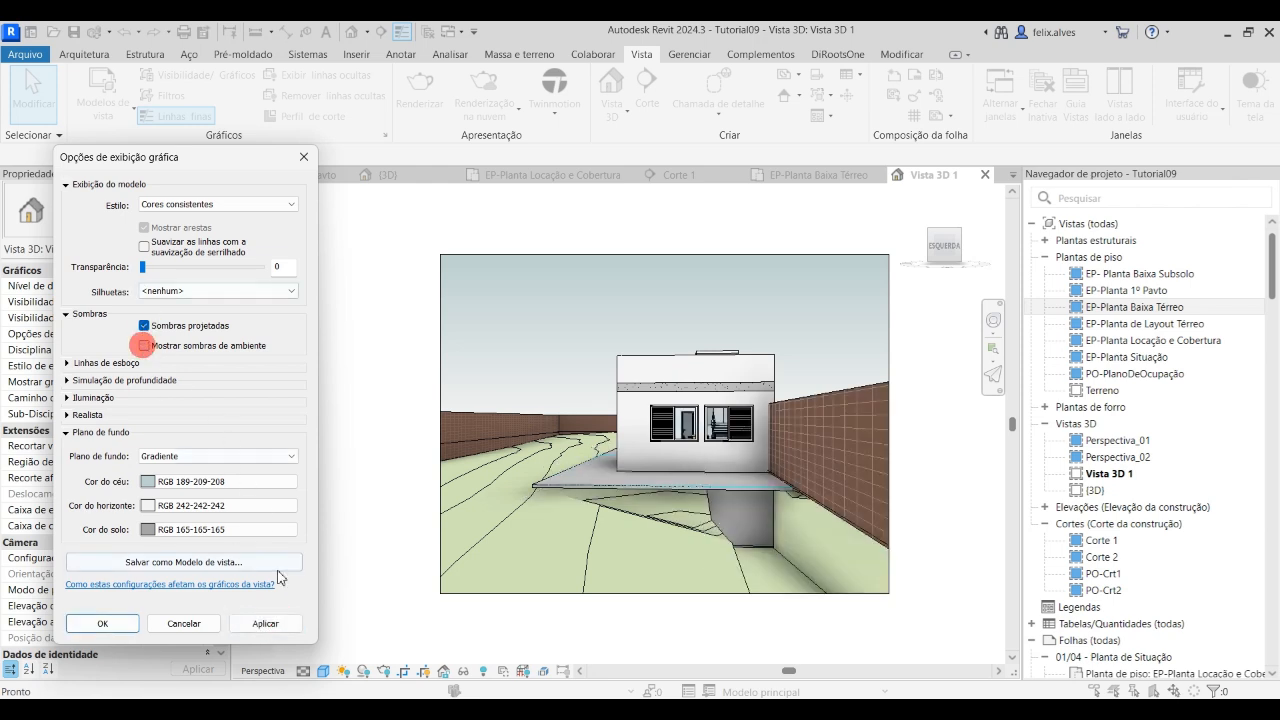
click(265, 623)
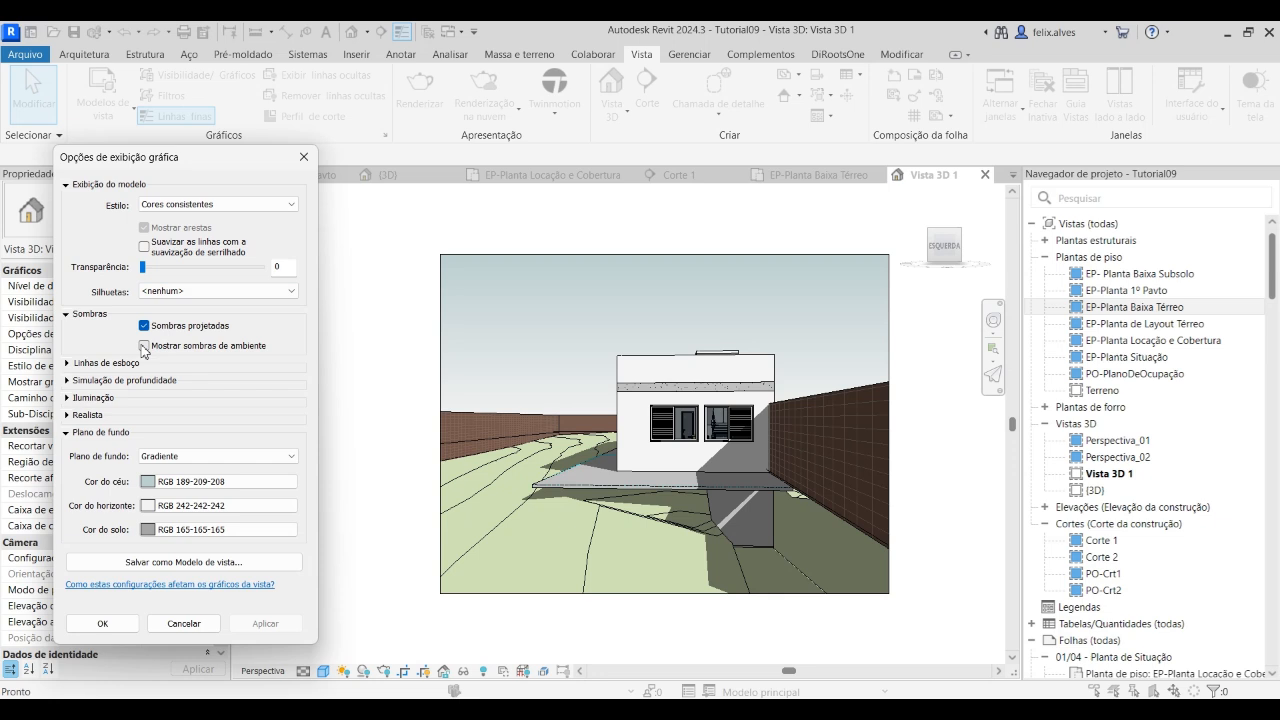
click(144, 346)
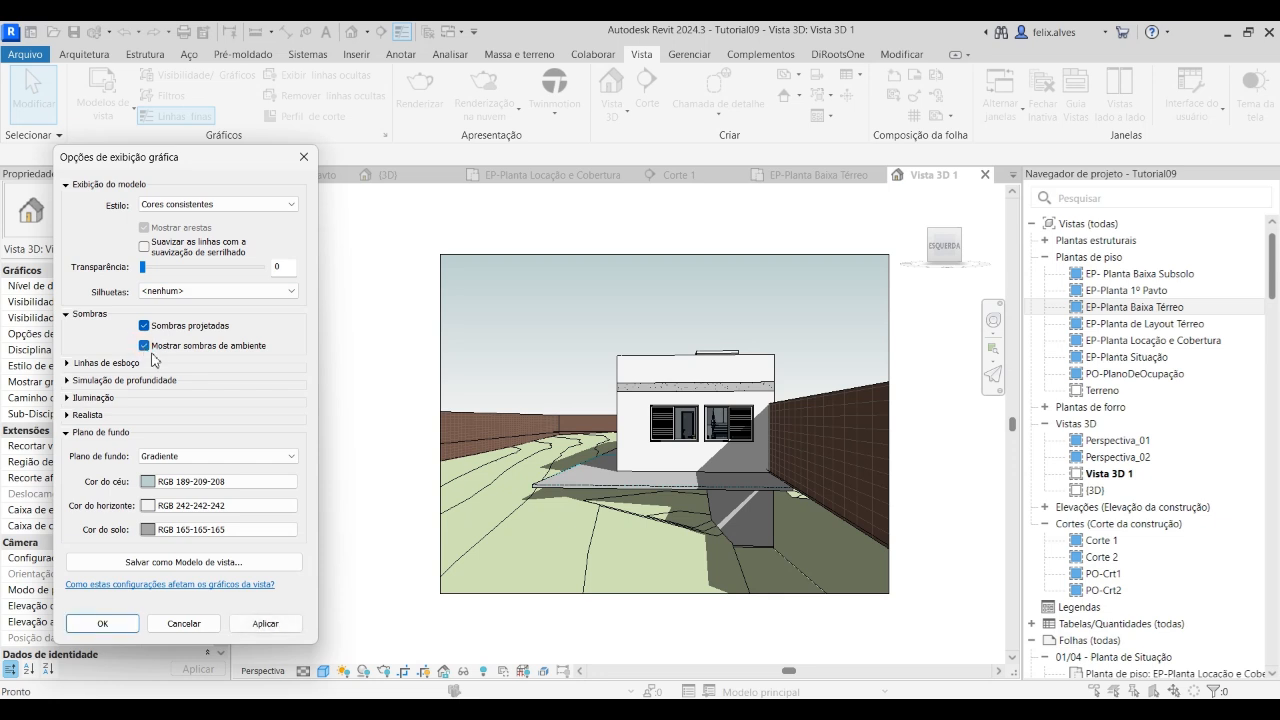
click(283, 623)
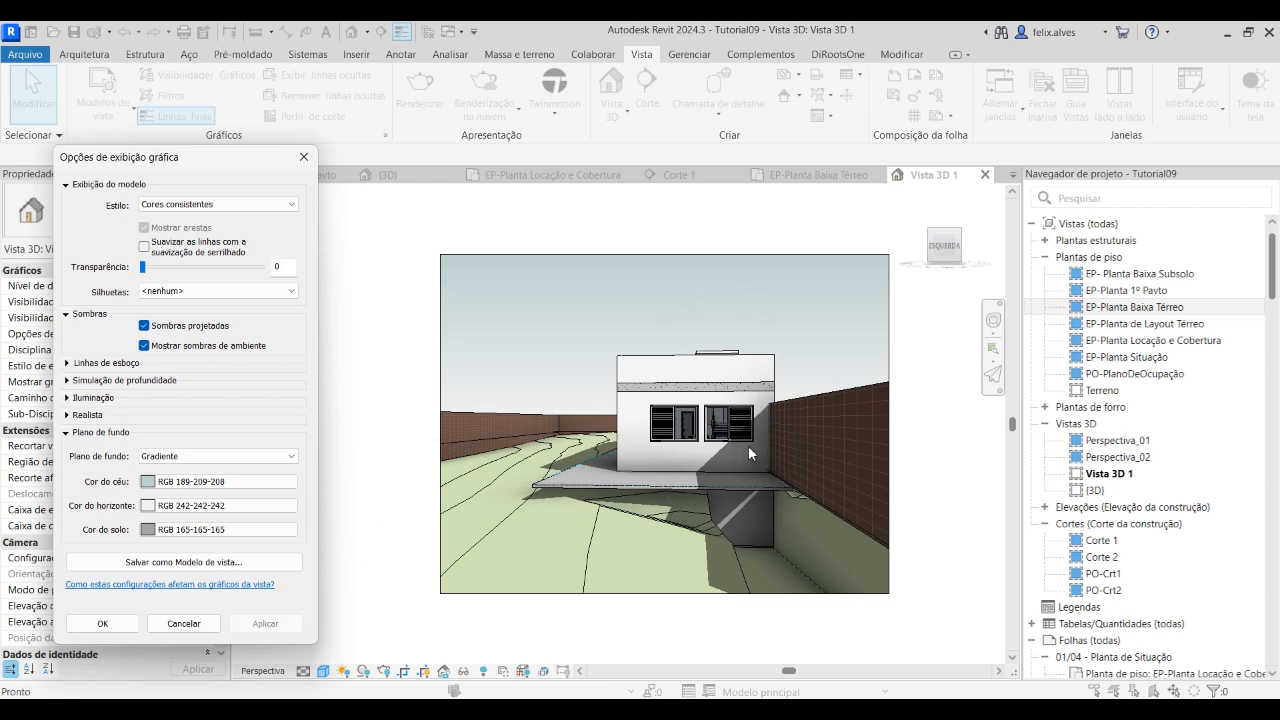
Save the graphic display settings as a view template named Perspectiva-Apresentação and close the graphic display options
click(194, 564)
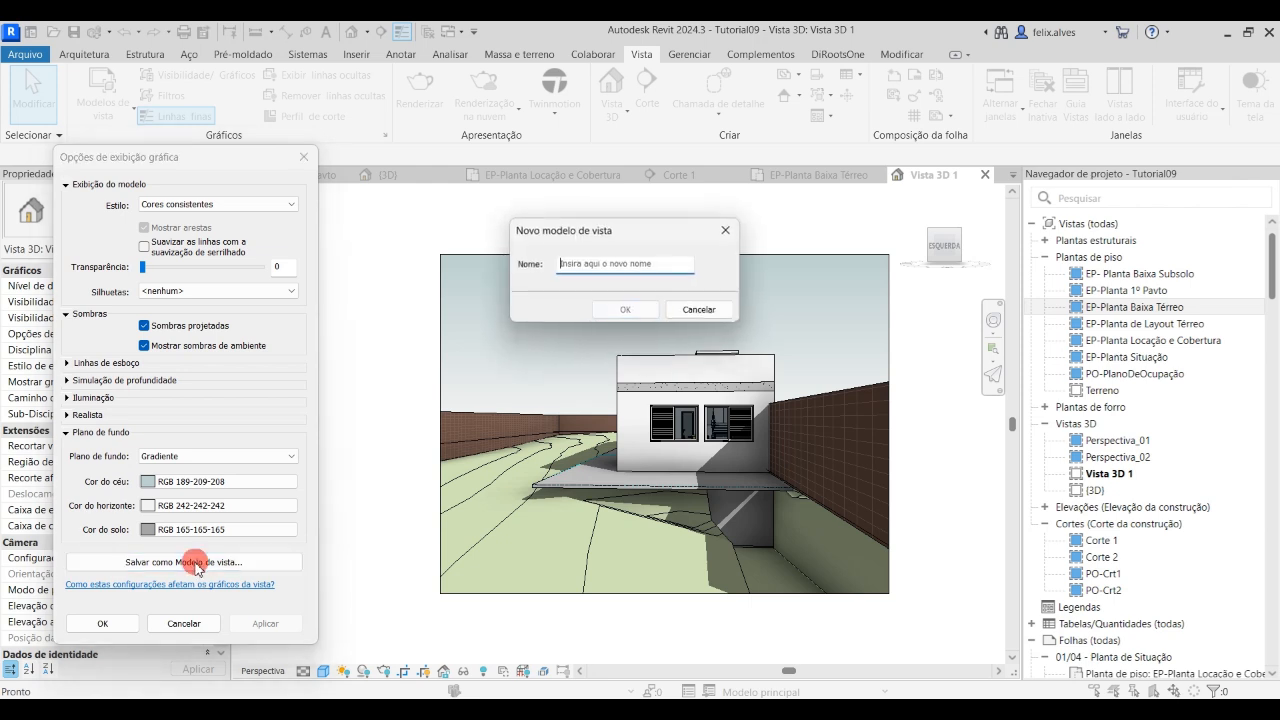
click(658, 268)
text(Perspectiva-Apresentação)
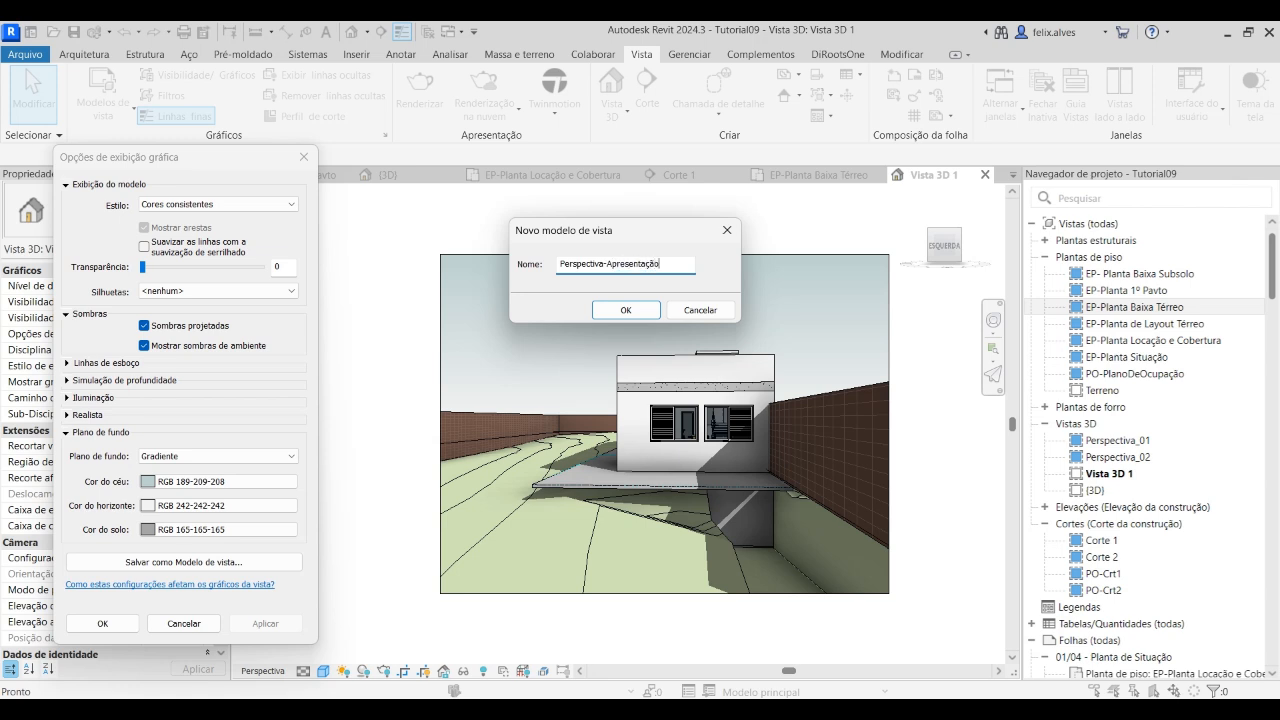
click(609, 316)
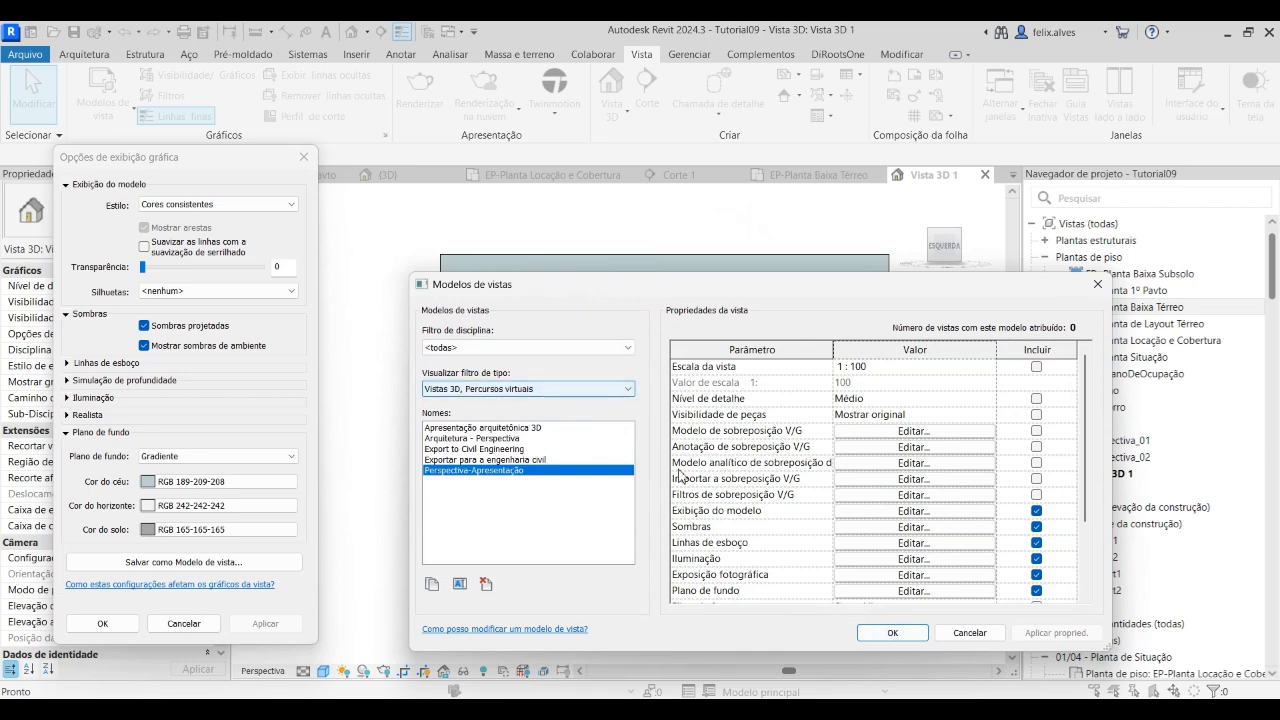
click(893, 633)
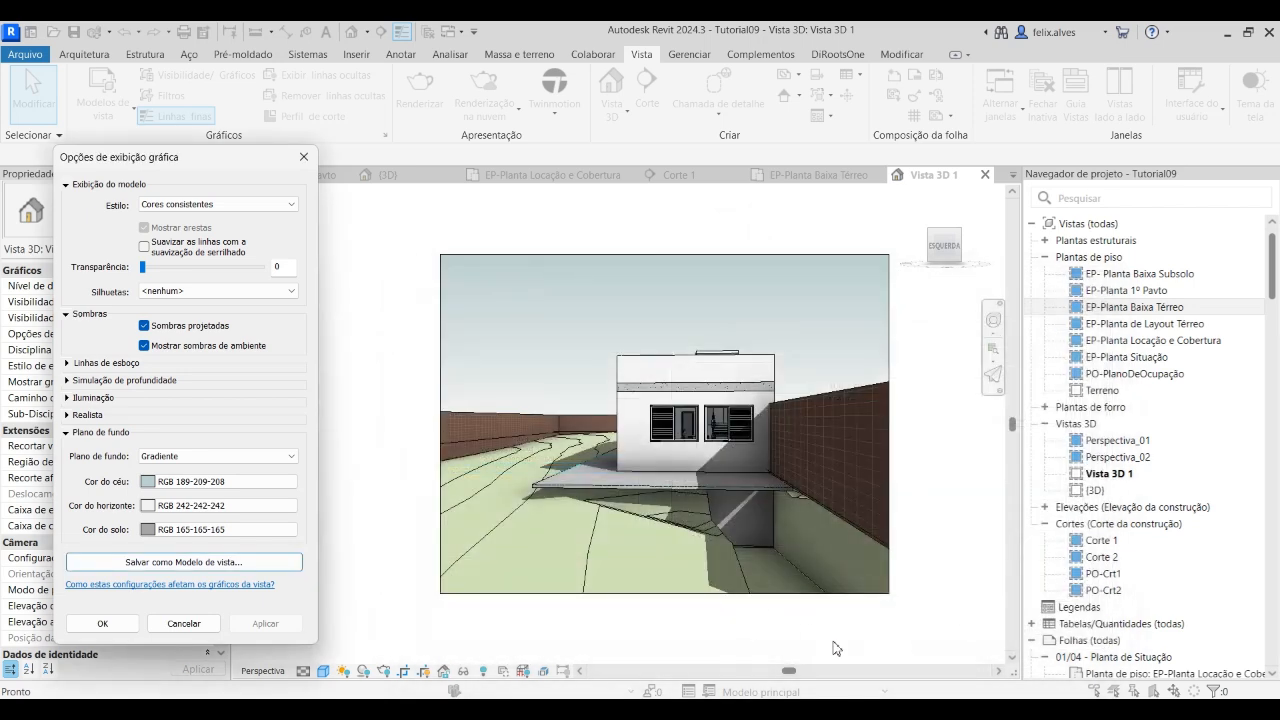
click(305, 158)
Rename the camera view Vista 3D 1 as Perspectiva 01
right_click(1108, 475)
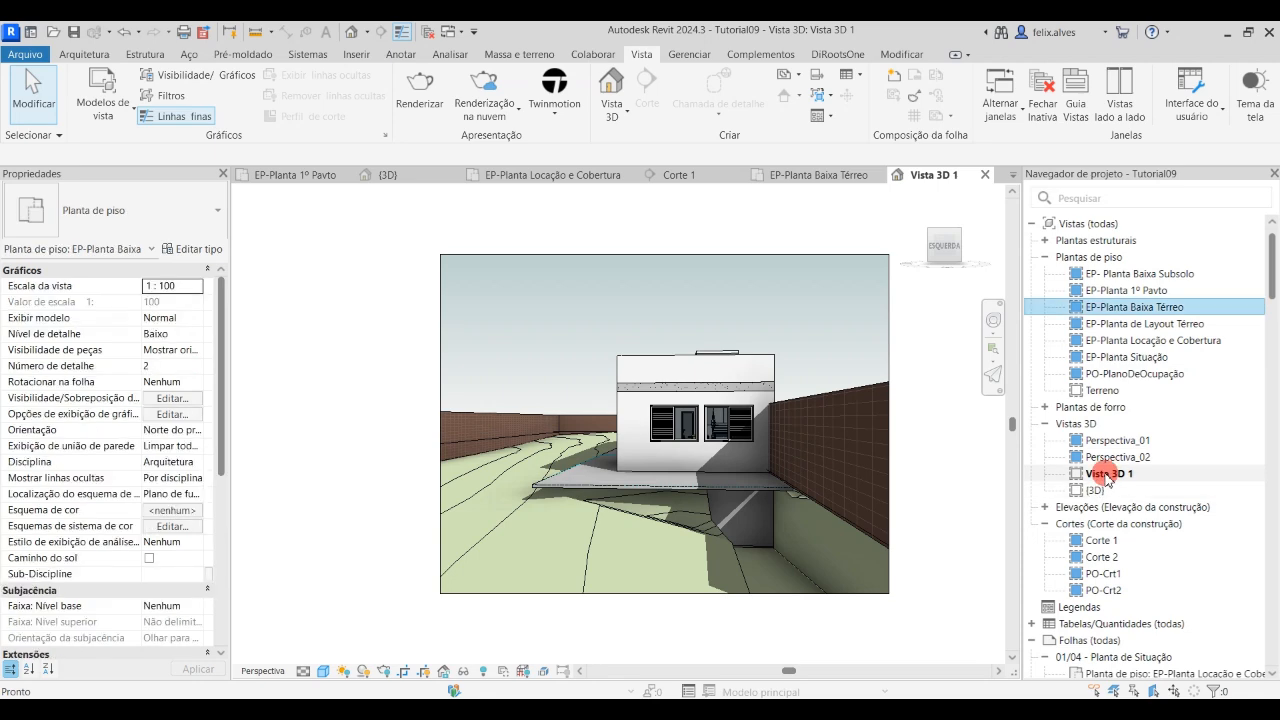
mouse_move(1036, 226)
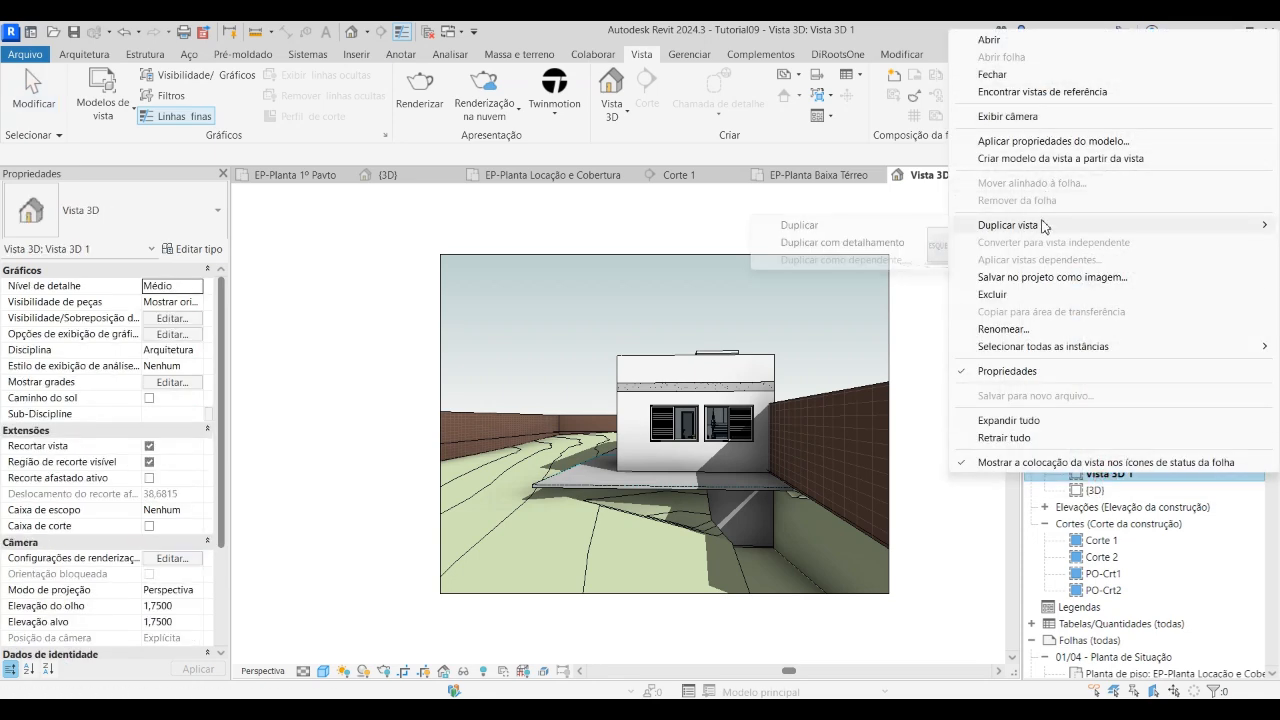
click(1010, 329)
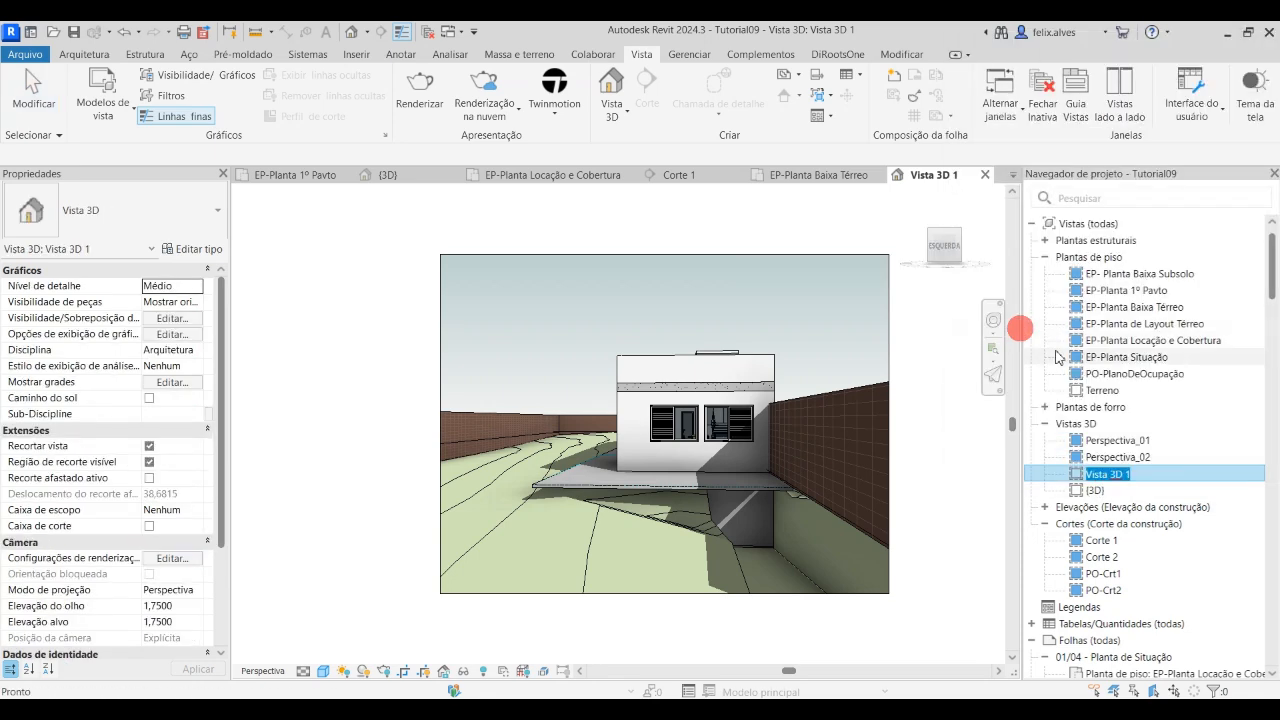
text(Vist)
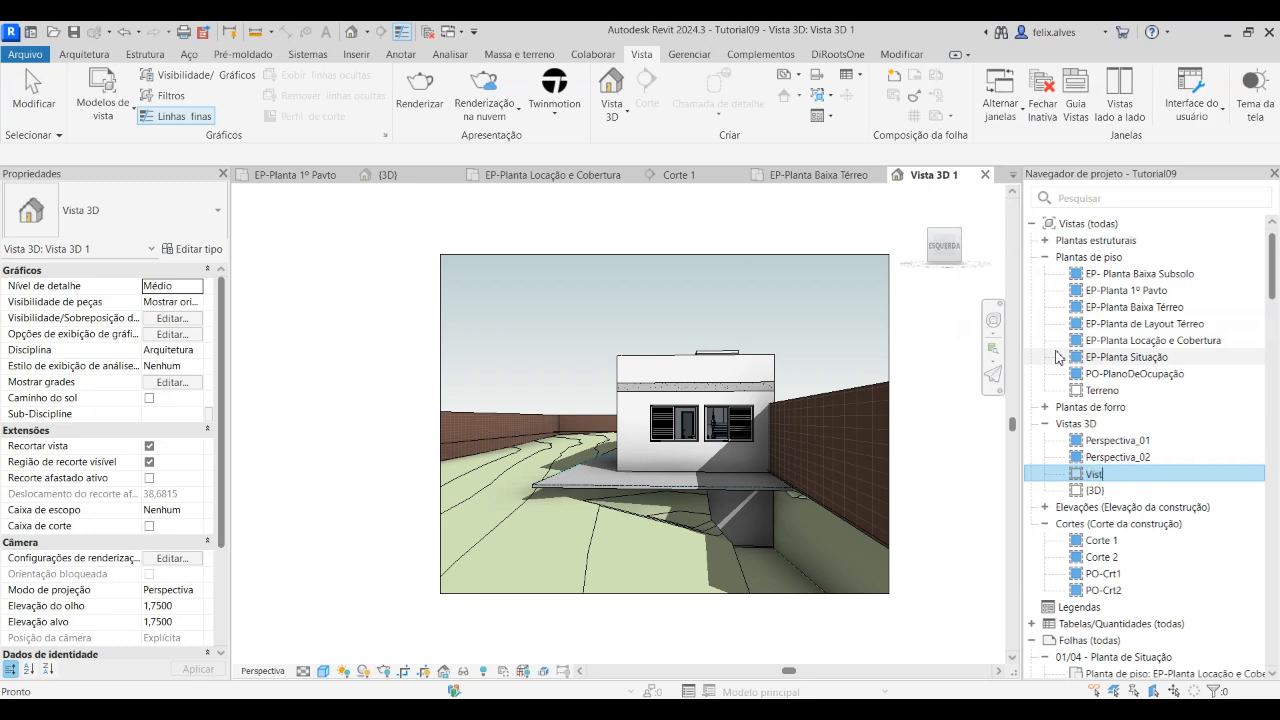
text(Perspectiva 01)
key(Return)
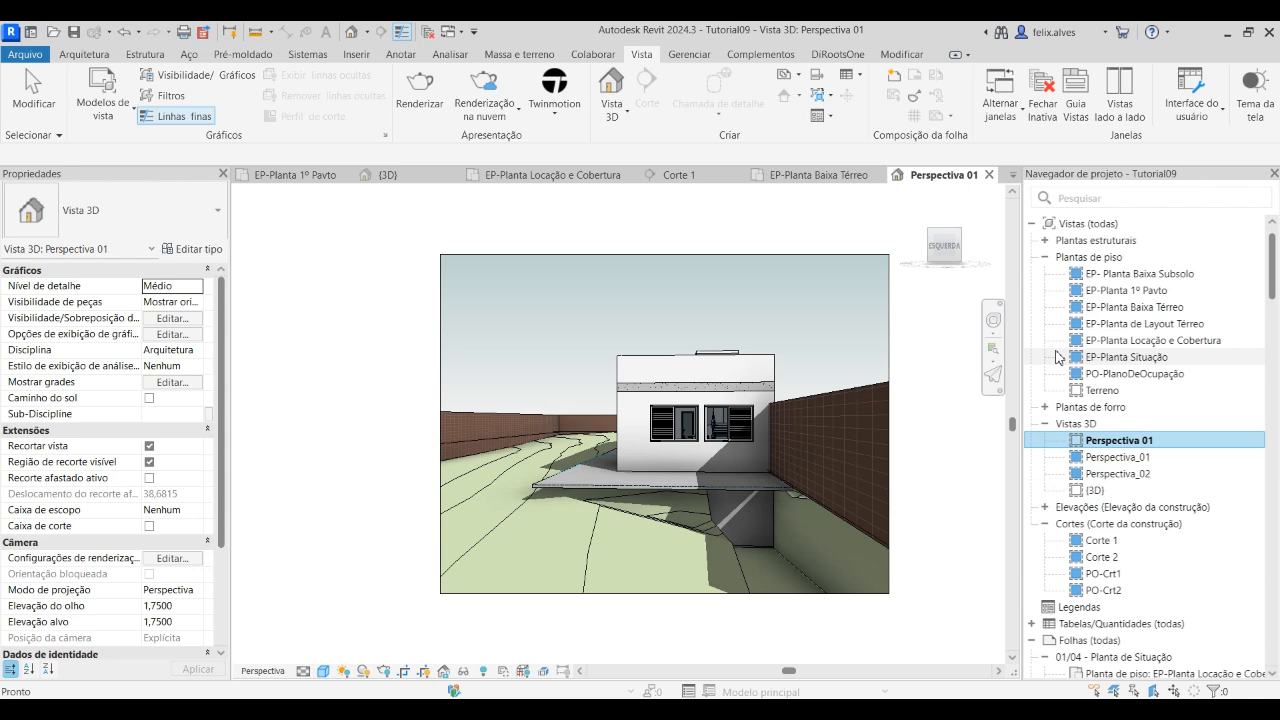
Add the prefix EP- to the new camera view's name so it reads EP-Perspectiva 01
right_click(1060, 439)
click(1005, 557)
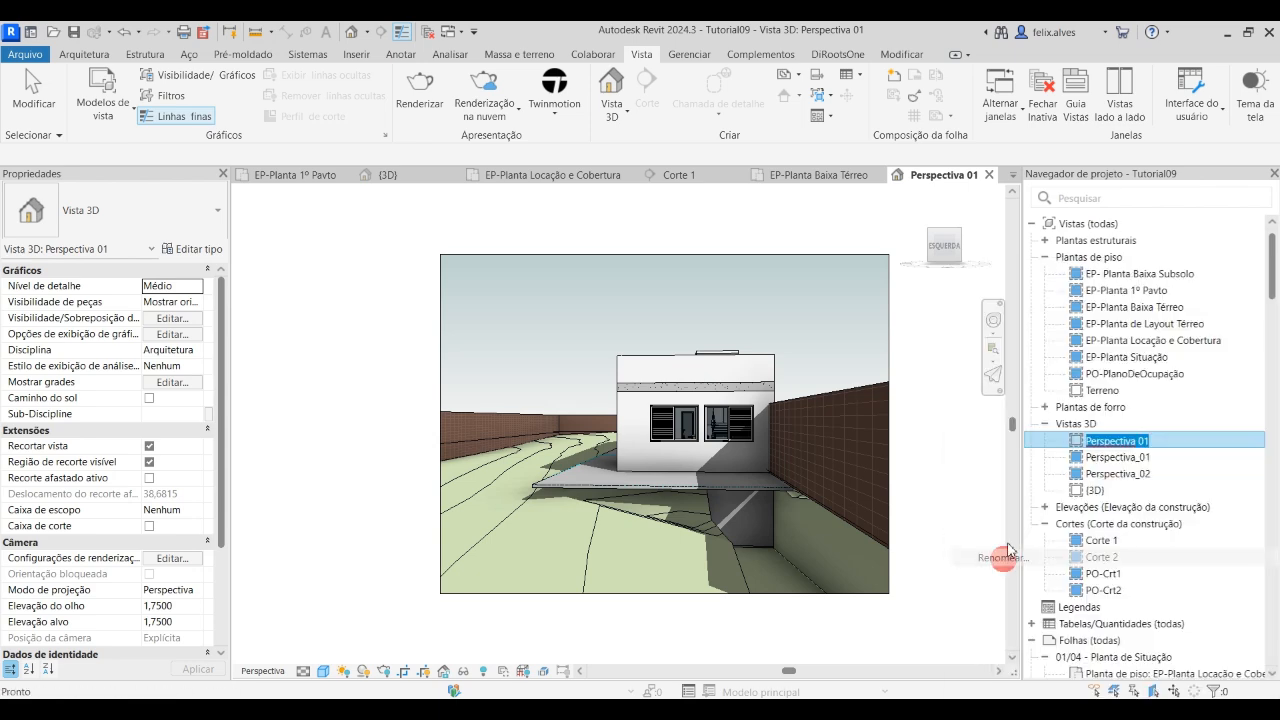
click(1098, 441)
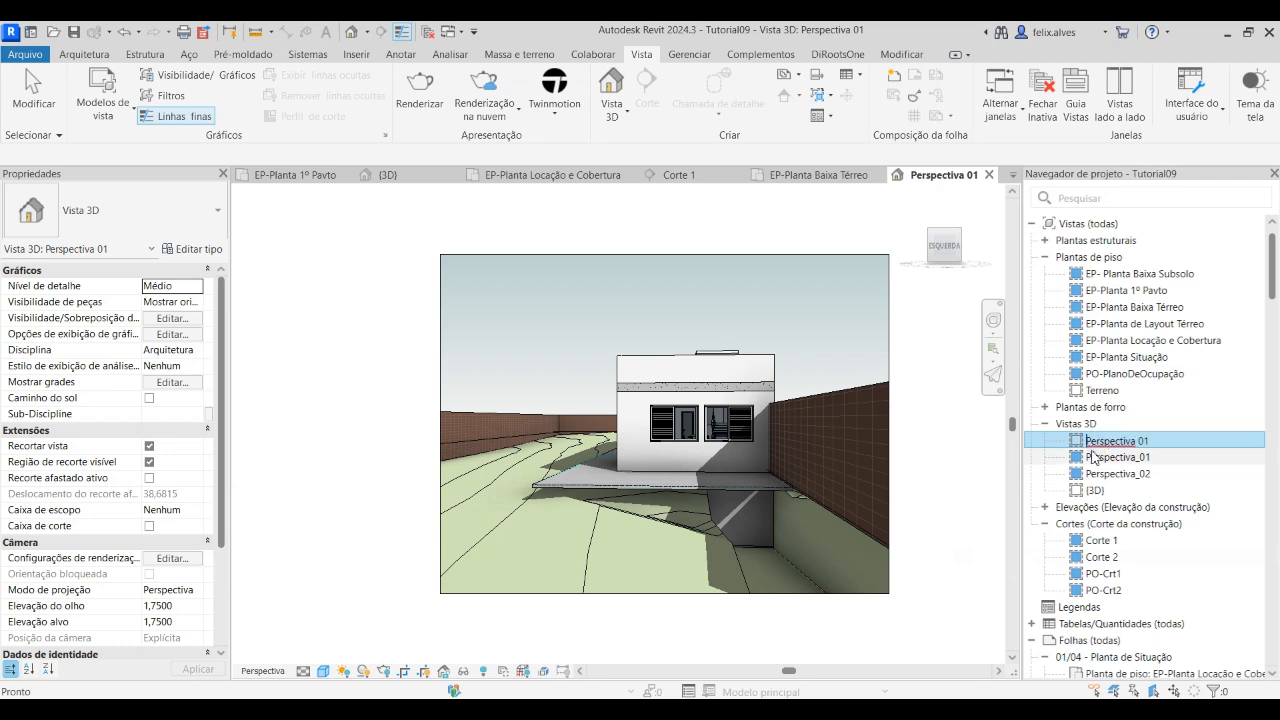
key(Caps_Lock)
text(EP-)
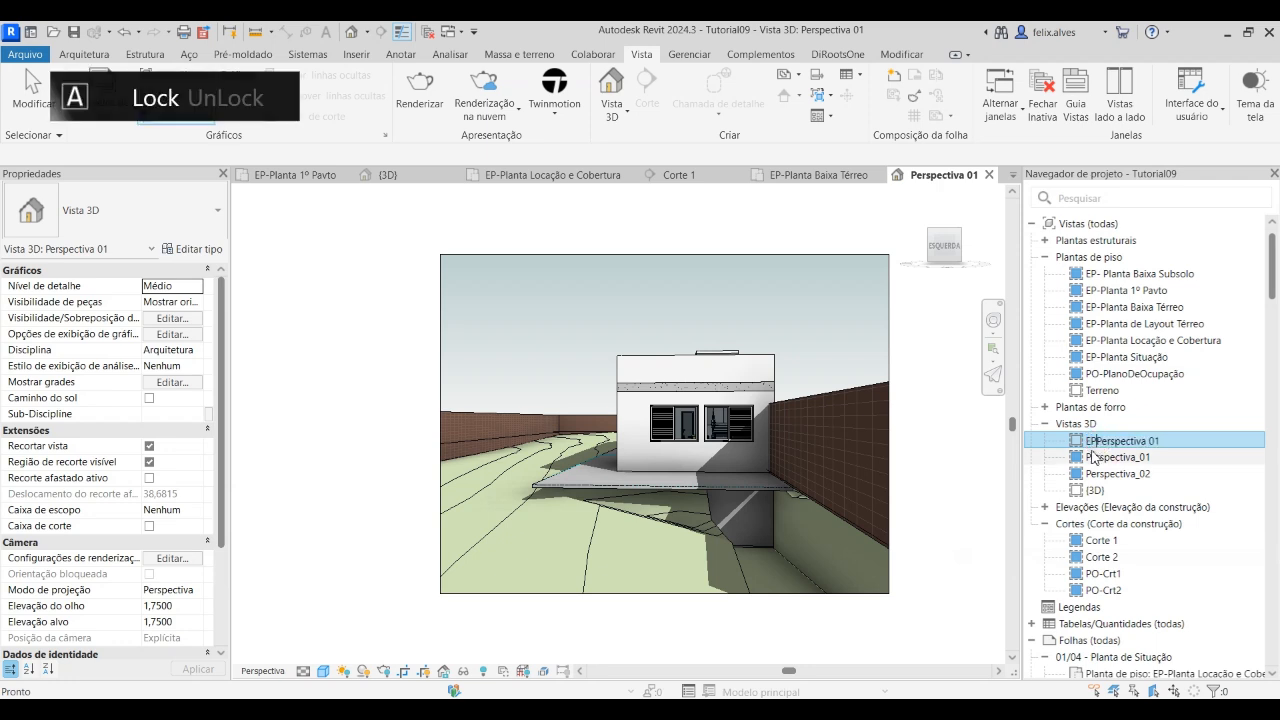
key(Return)
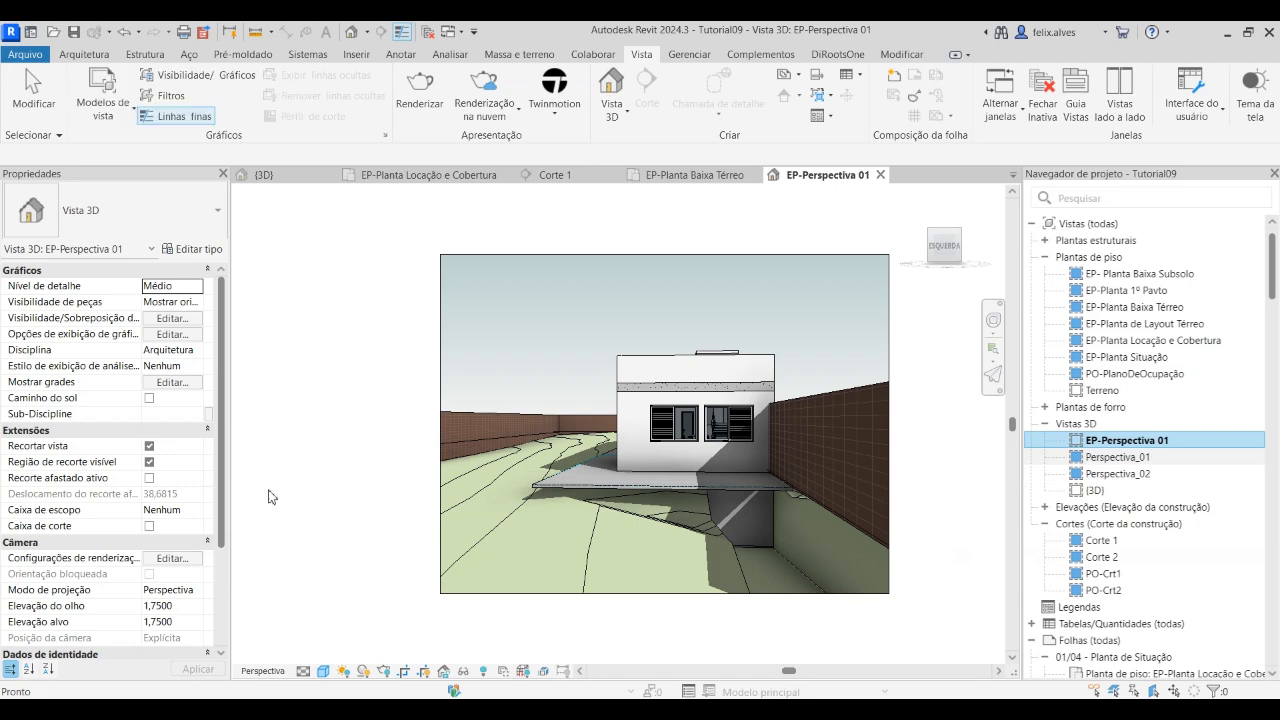
click(286, 404)
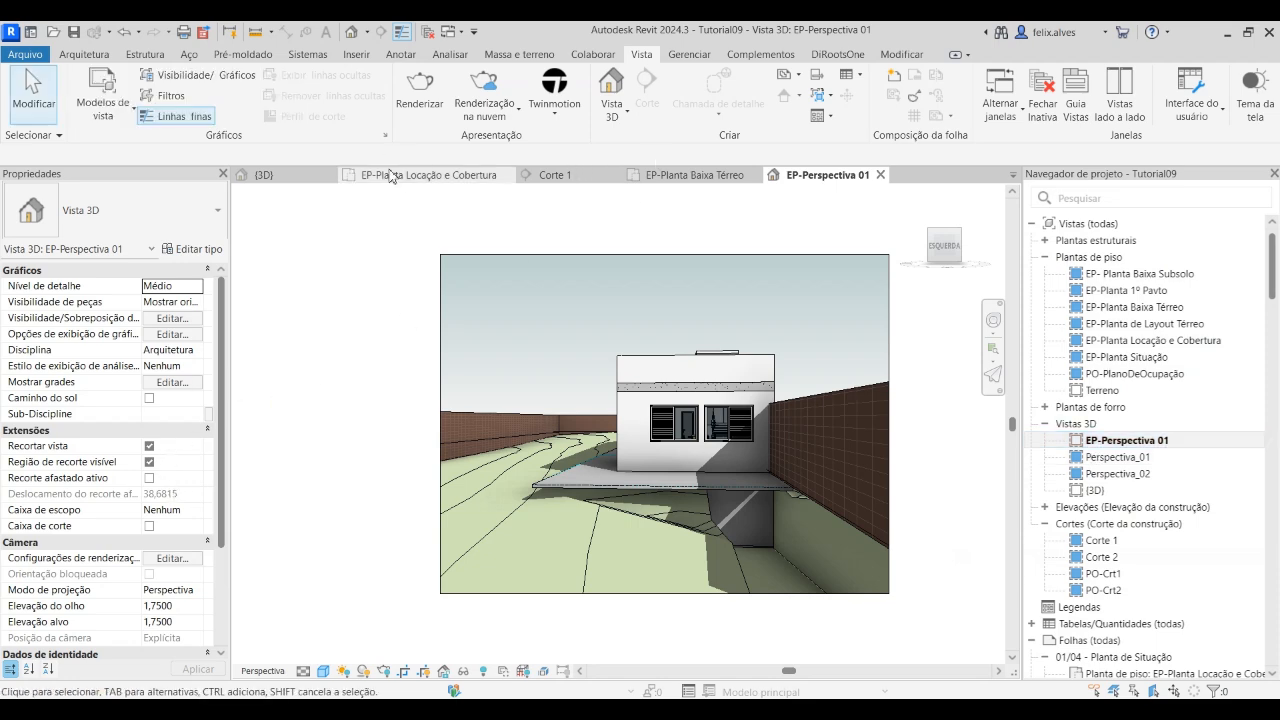
In EP-Planta Locação e Cobertura, place a camera near the street side of the lot above the building, aimed diagonally through the building
click(404, 177)
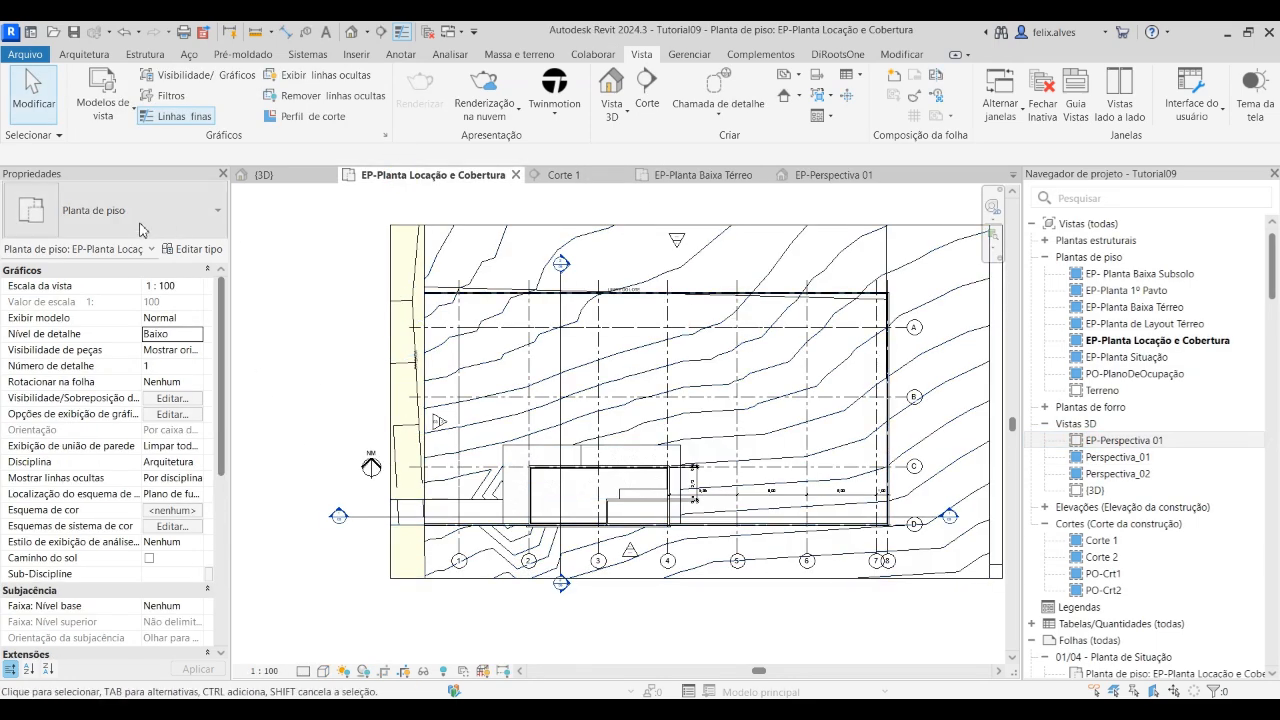
click(612, 112)
click(628, 174)
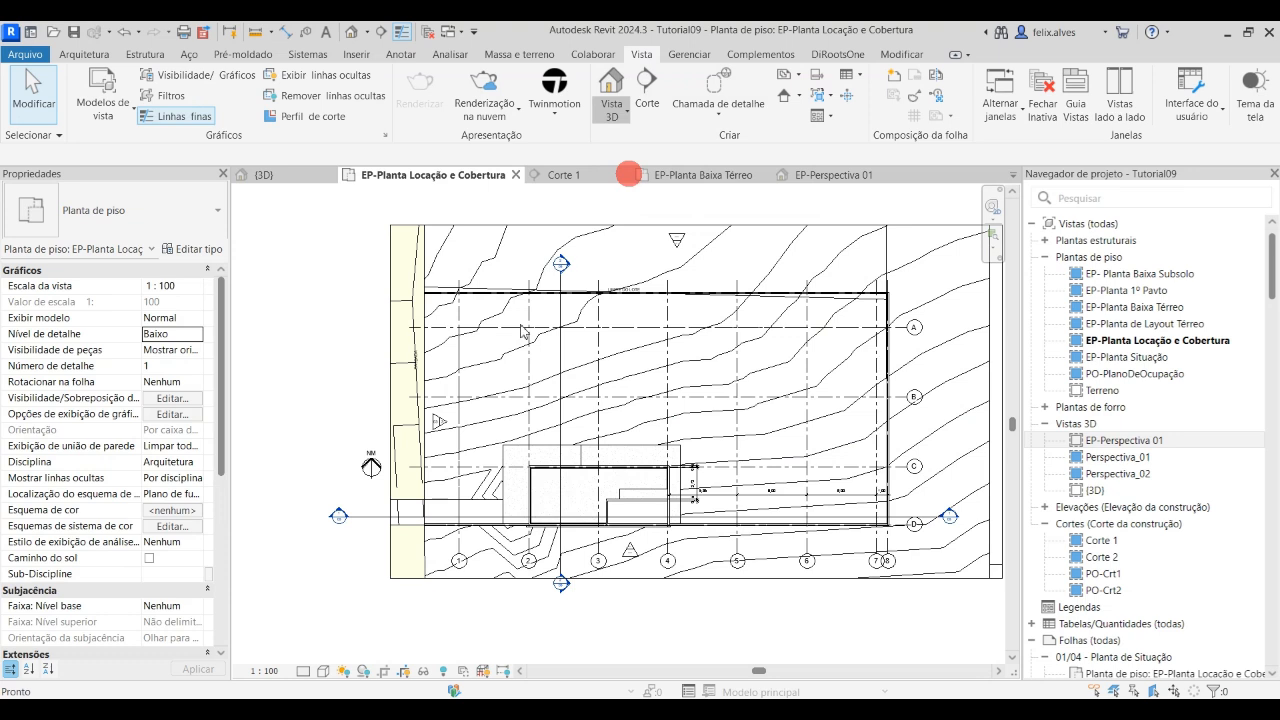
click(441, 375)
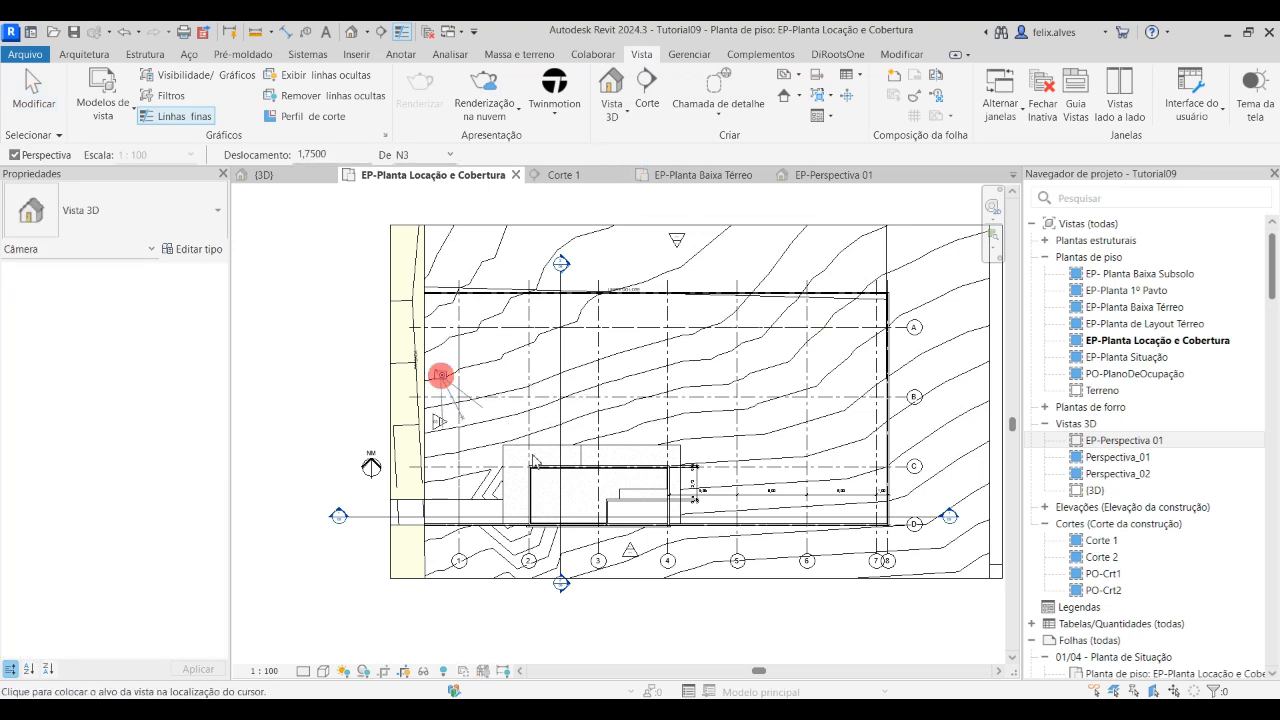
click(632, 535)
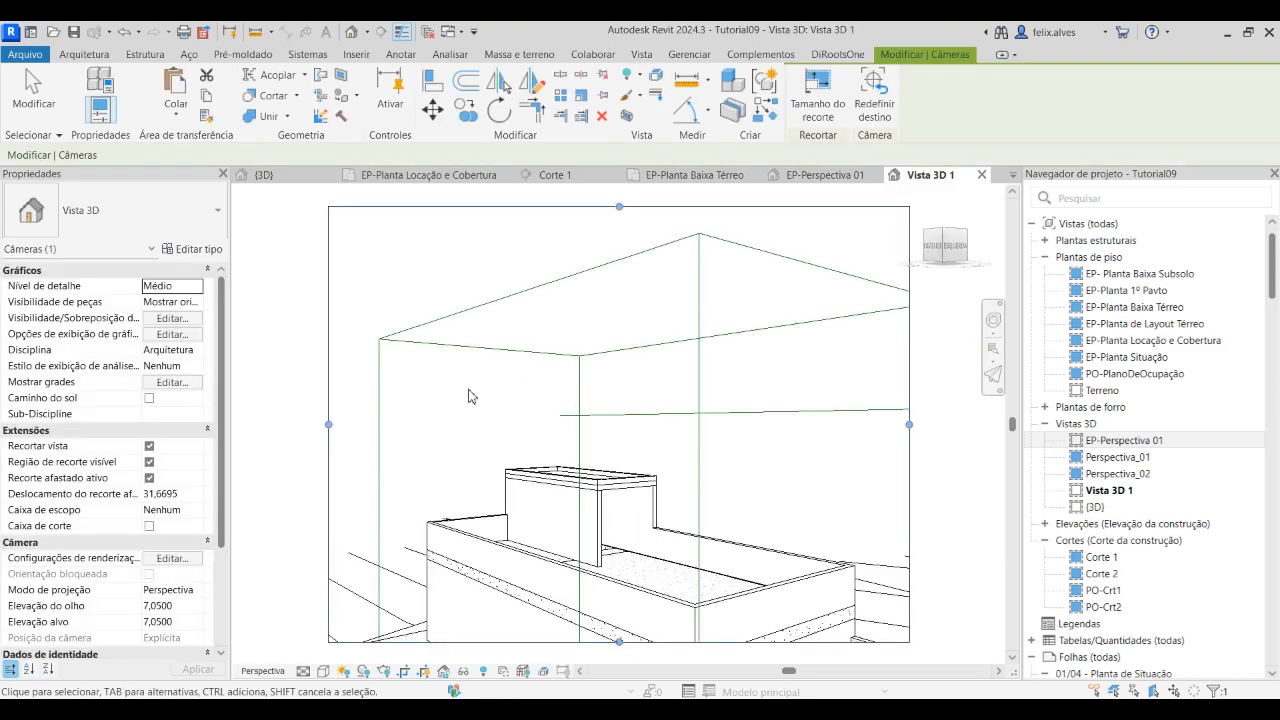
Widen the new camera view's crop region on both sides to show more of the building's surroundings
middle_drag(589, 442, 600, 557)
scroll(574, 448, down, 2)
scroll(600, 557, up, 1)
drag(771, 401, 895, 401)
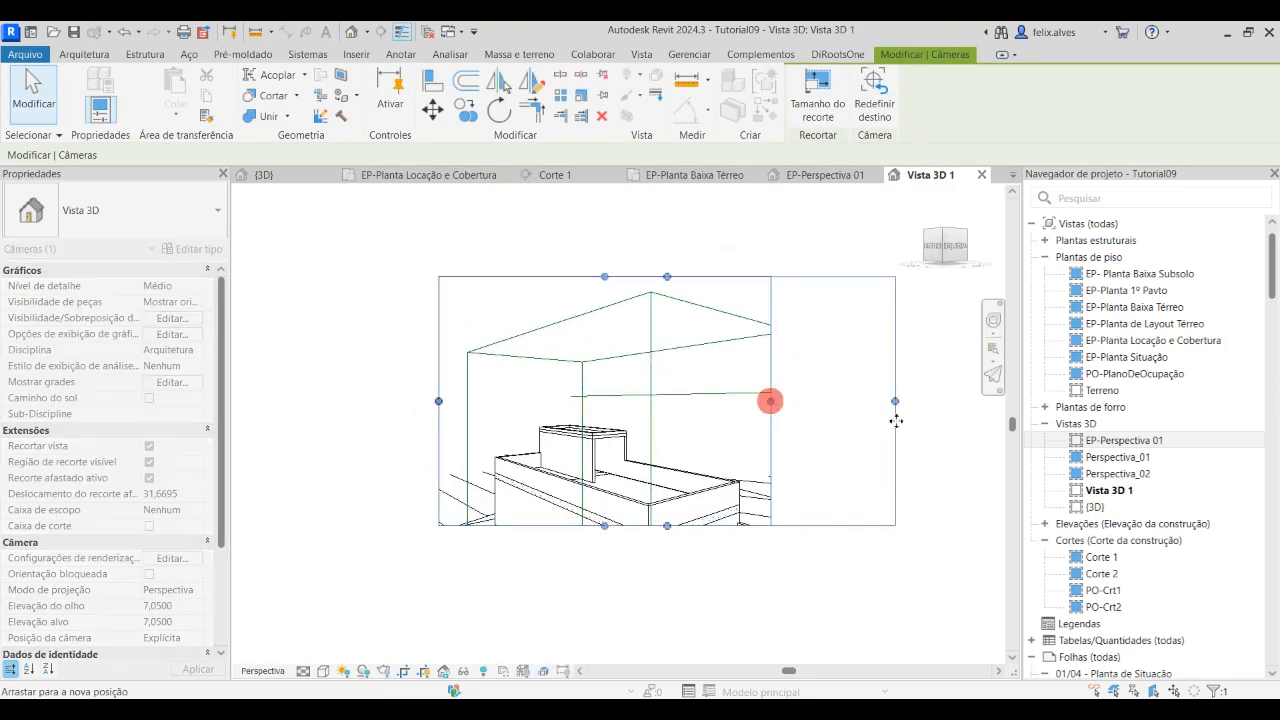
drag(439, 401, 386, 401)
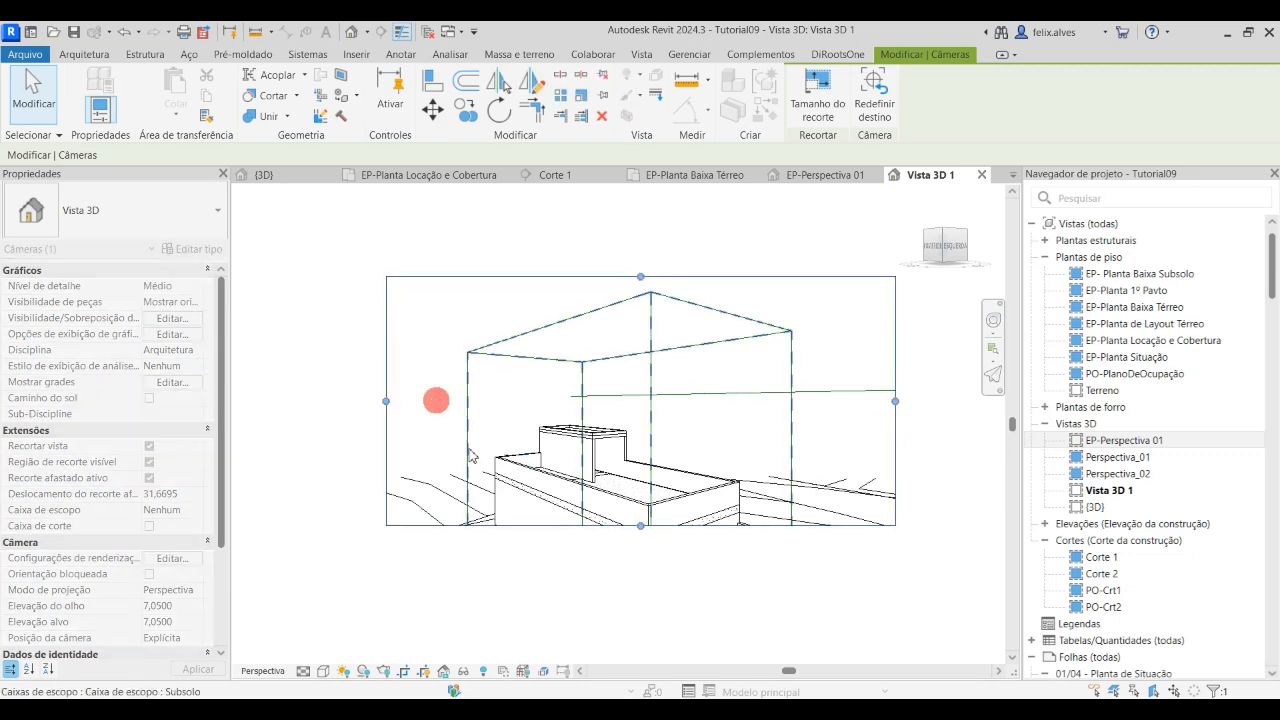
Extend the camera view's crop region downward until the whole building and the ground in front of it are shown
drag(641, 526, 638, 638)
middle_drag(659, 597, 657, 498)
drag(641, 540, 643, 609)
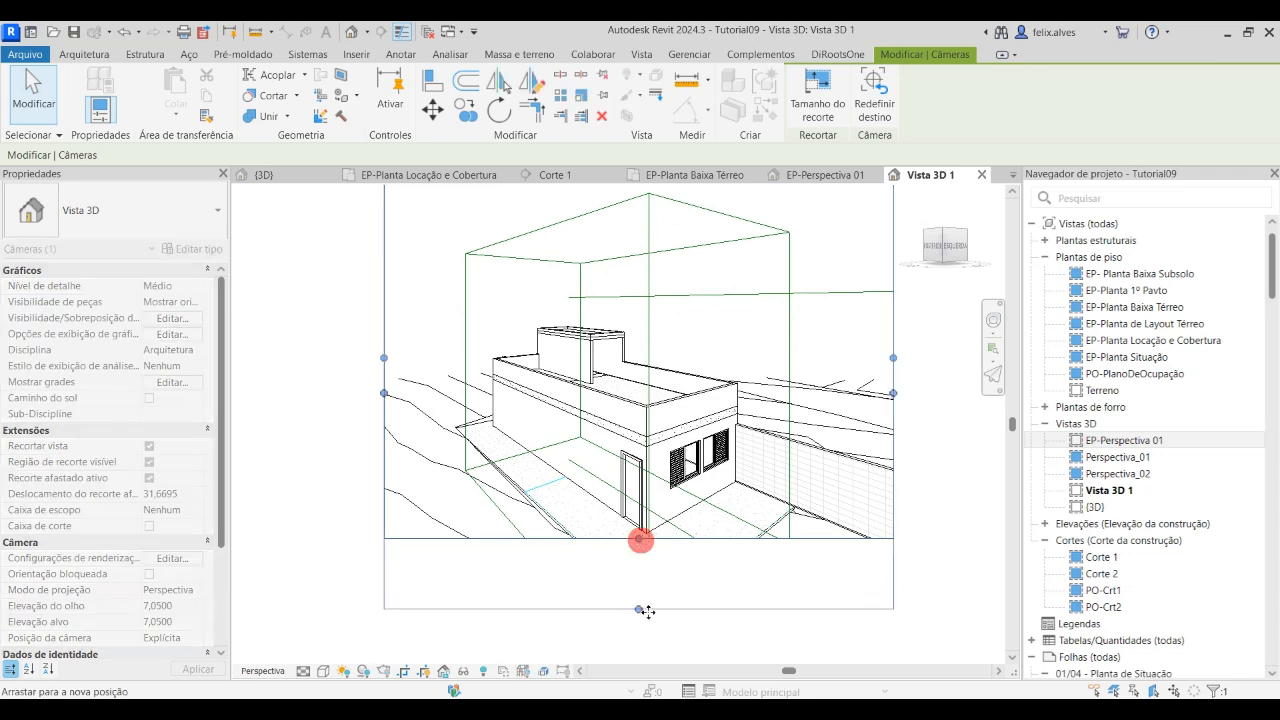
scroll(643, 610, down, 2)
middle_drag(646, 460, 654, 523)
middle_drag(870, 477, 848, 360)
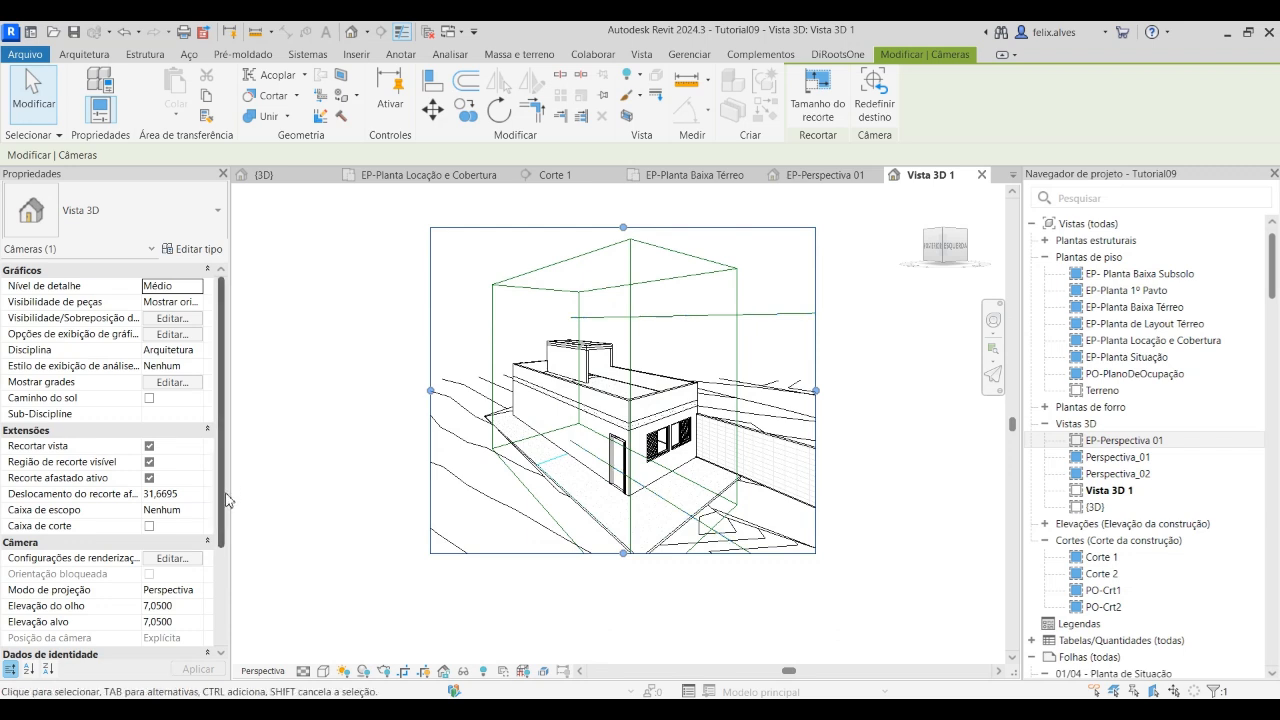
Set both the camera's eye elevation (Elevação do olho) and target elevation (Elevação alvo) to 2
drag(219, 462, 226, 514)
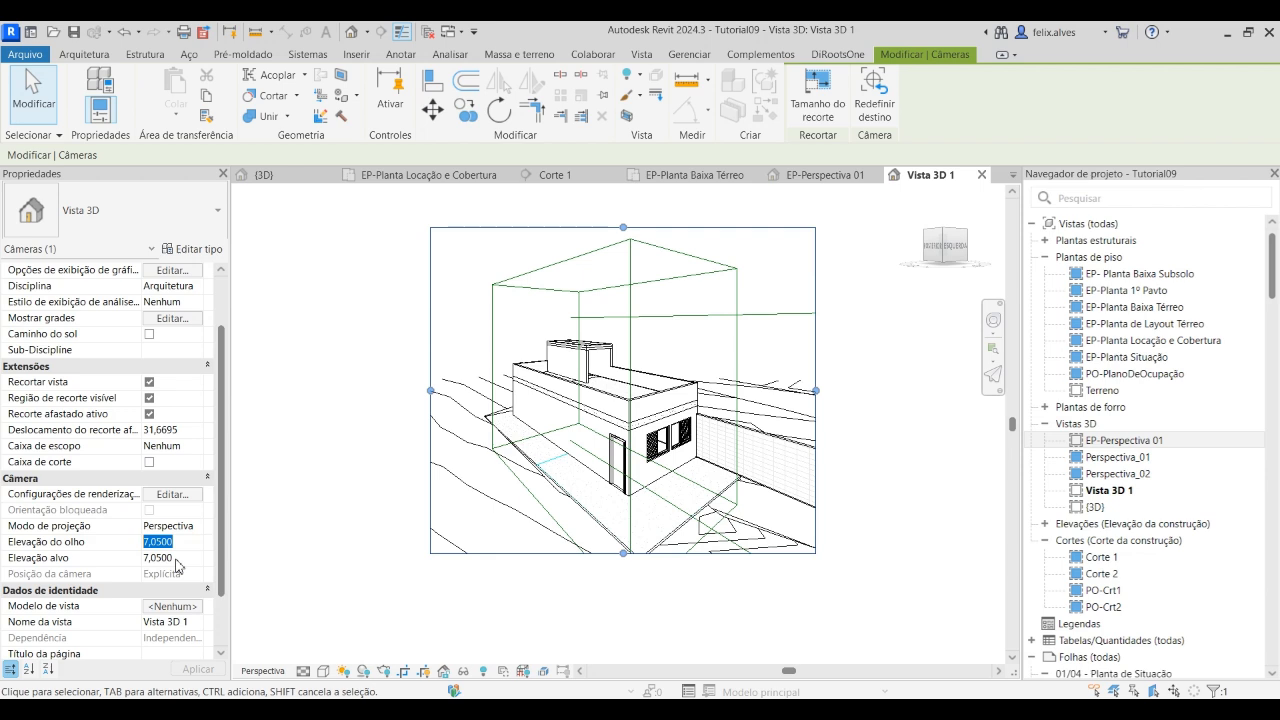
text(2)
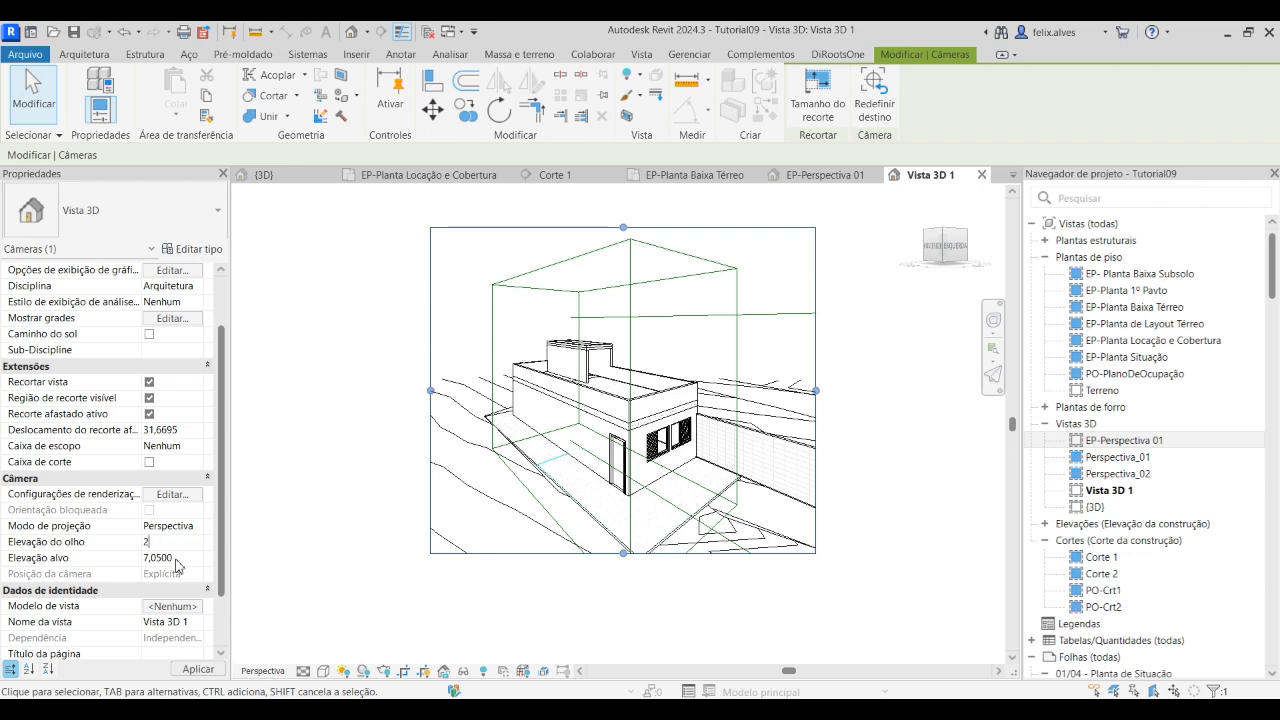
click(198, 670)
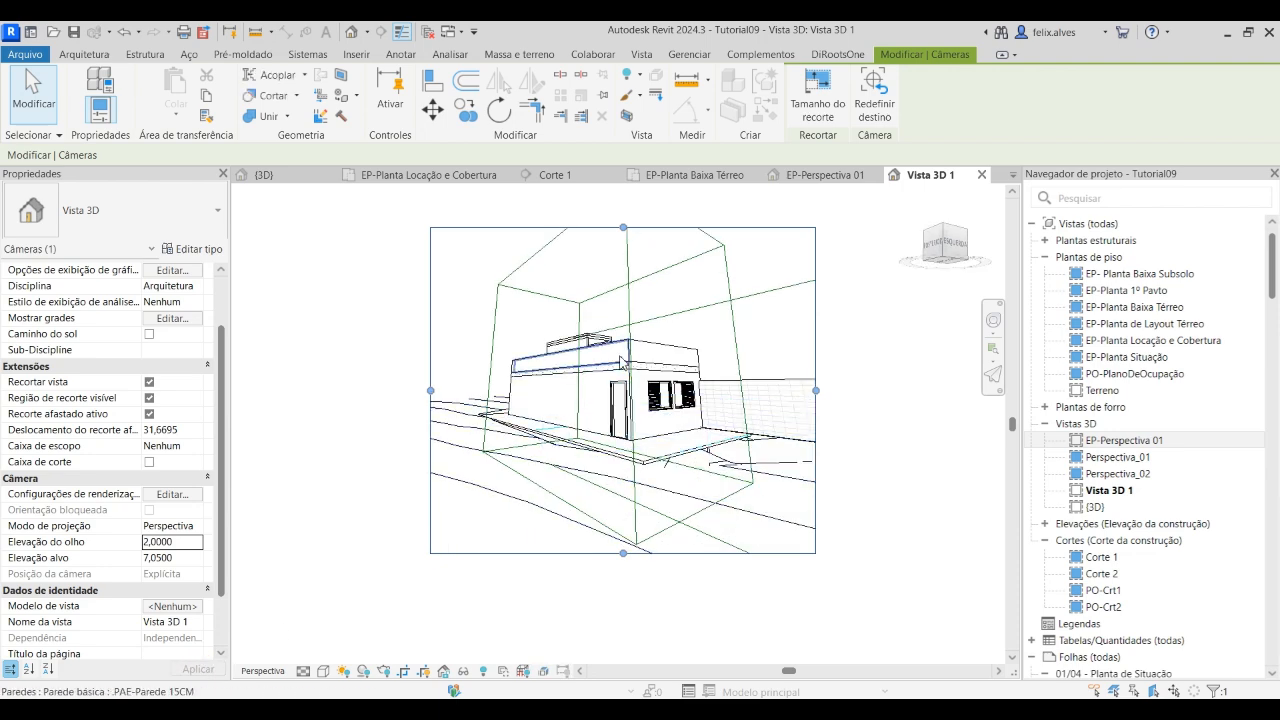
click(186, 558)
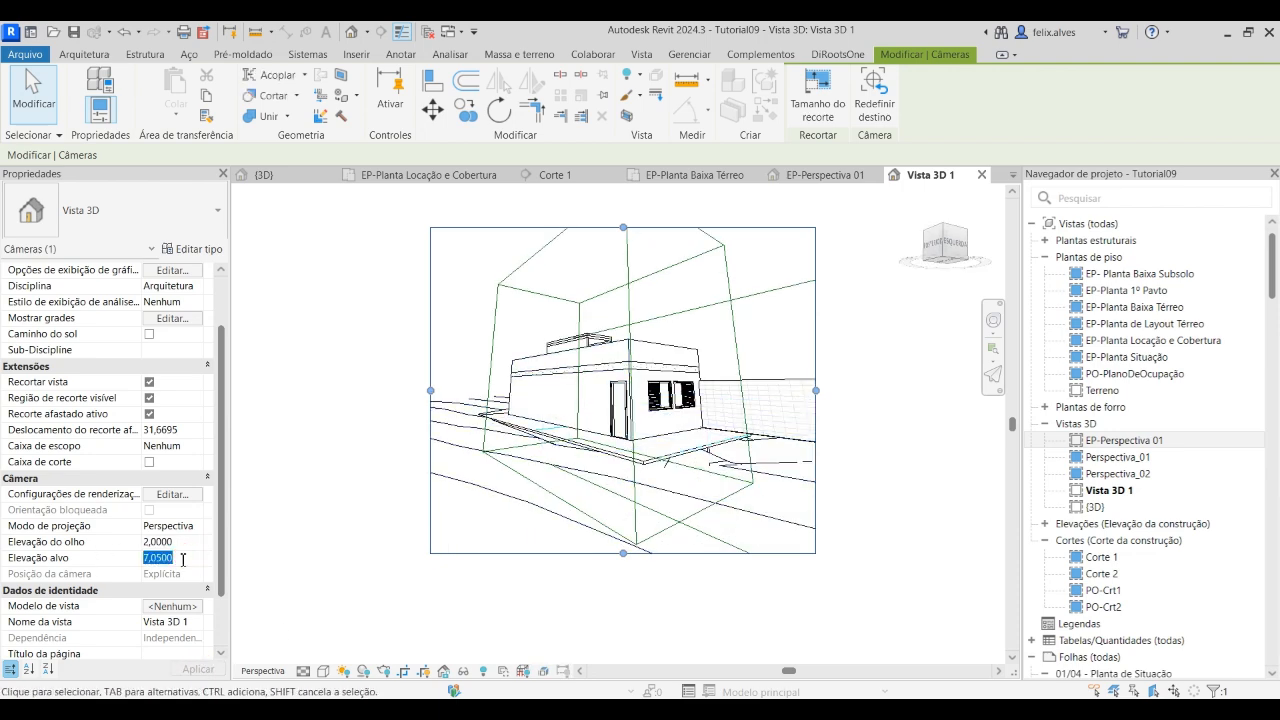
text(2)
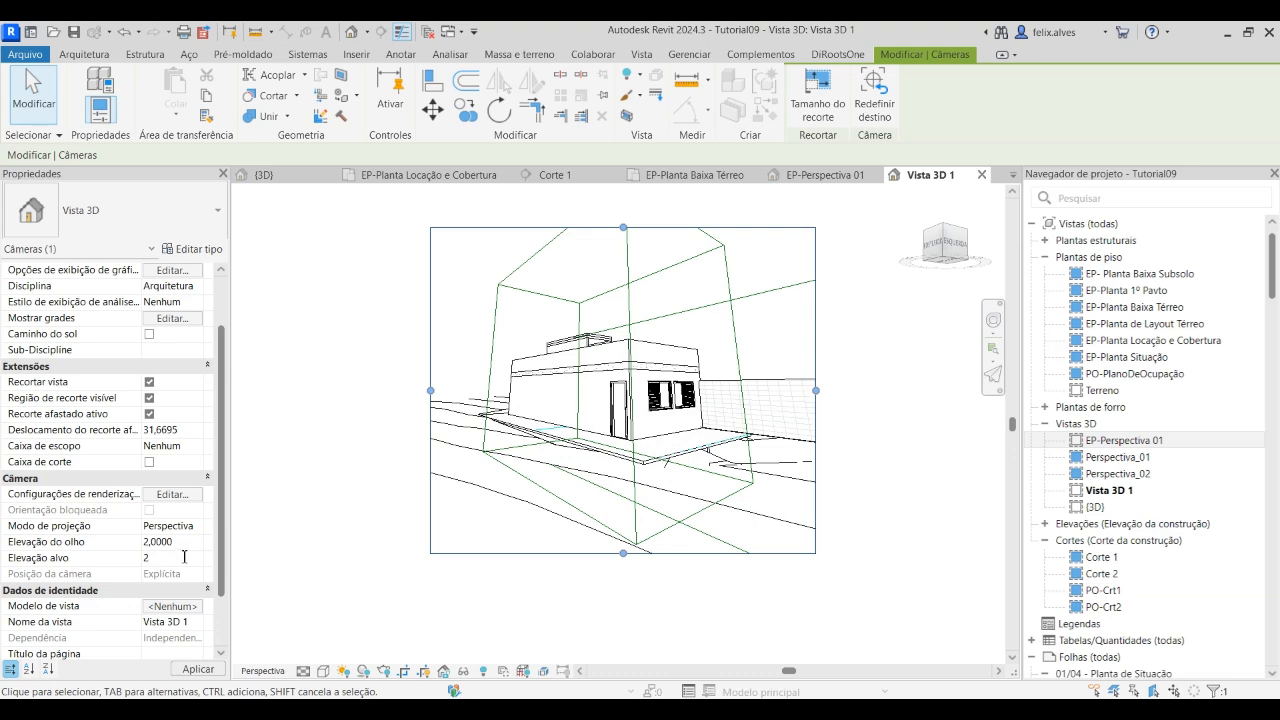
click(198, 669)
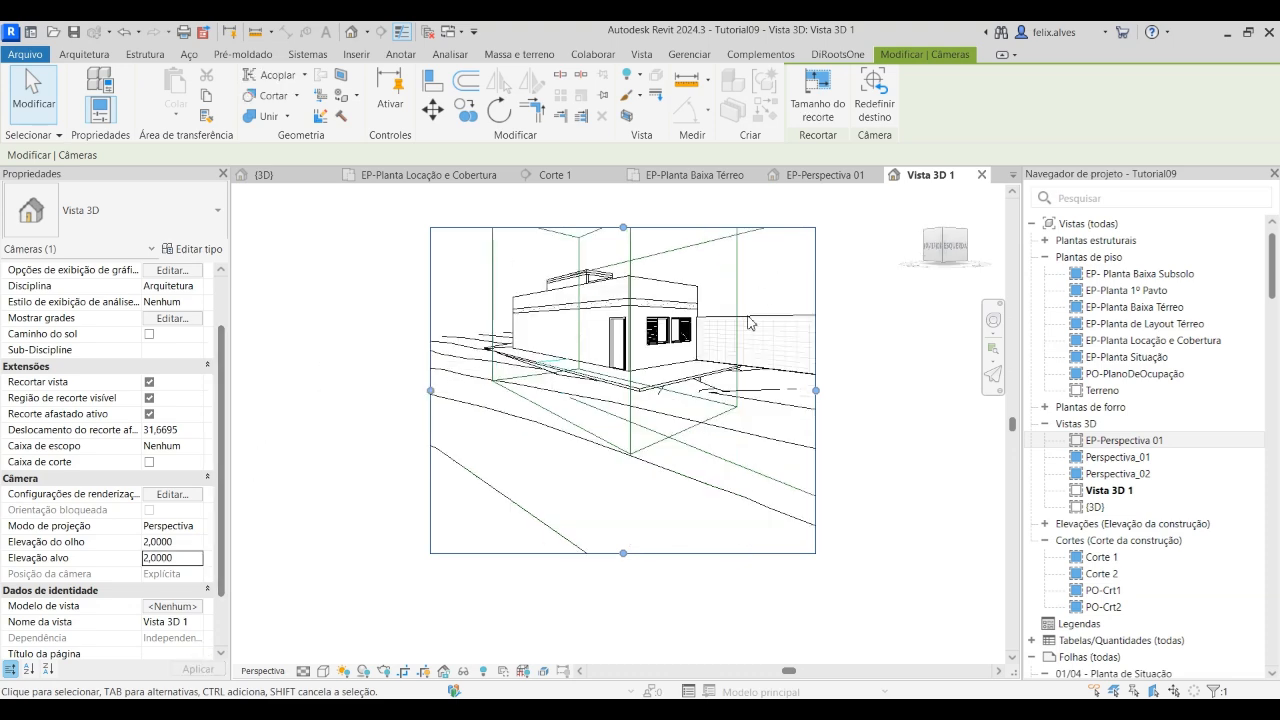
Reframe the crop region around the building by trimming its lower and left edges and raising its upper edge slightly
drag(623, 553, 623, 477)
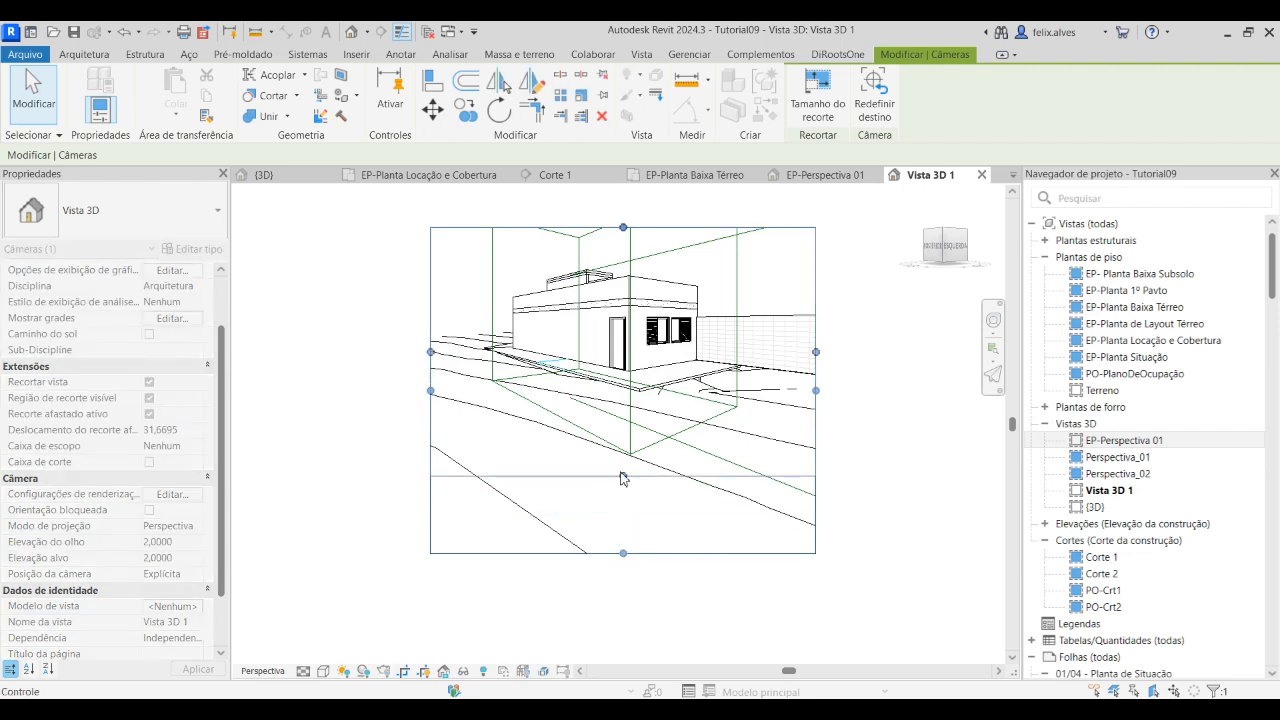
drag(626, 224, 625, 201)
middle_drag(638, 440, 644, 587)
drag(628, 349, 626, 322)
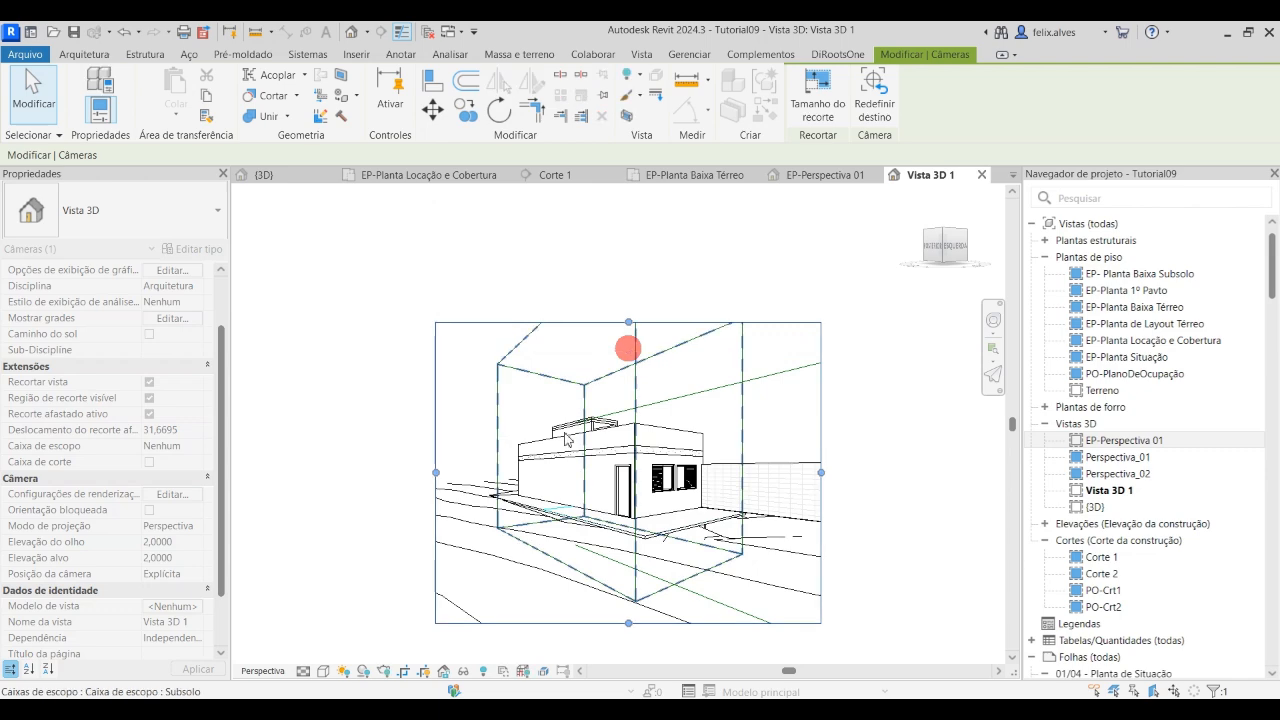
drag(435, 472, 456, 471)
drag(638, 622, 639, 601)
drag(639, 322, 639, 351)
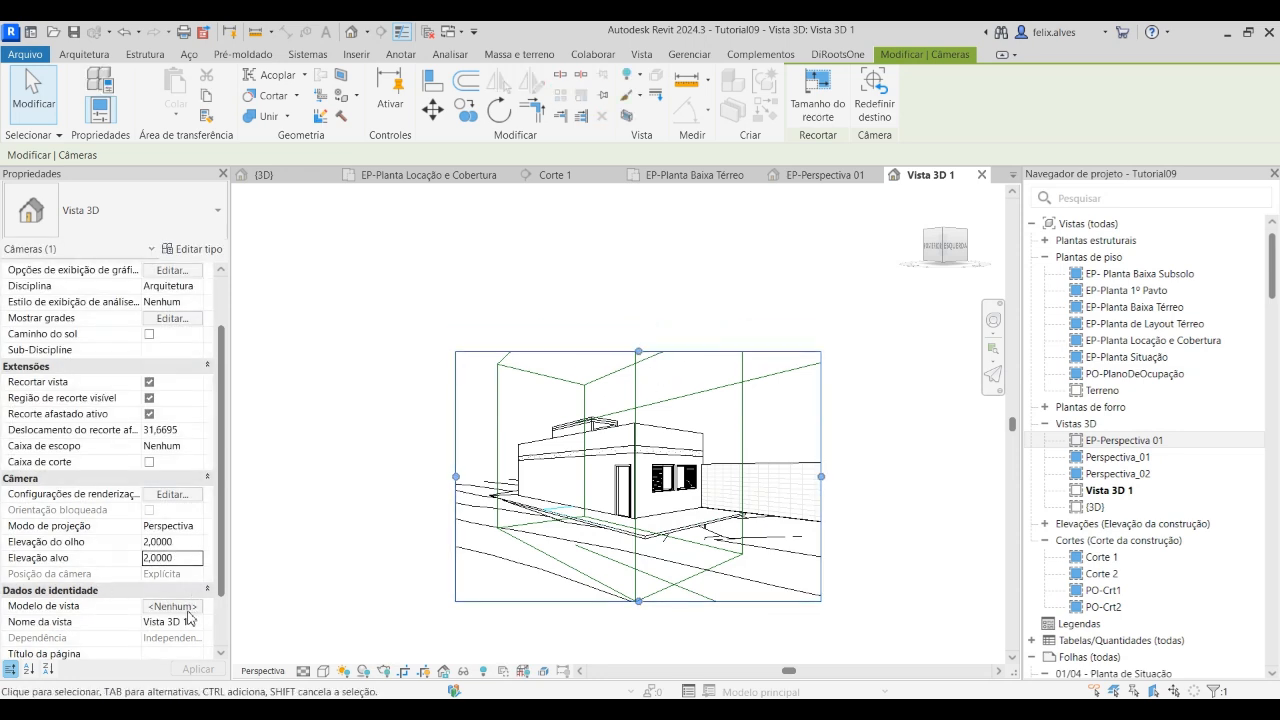
Assign the Perspectiva-Apresentação view template to the camera view Vista 3D 1
click(180, 606)
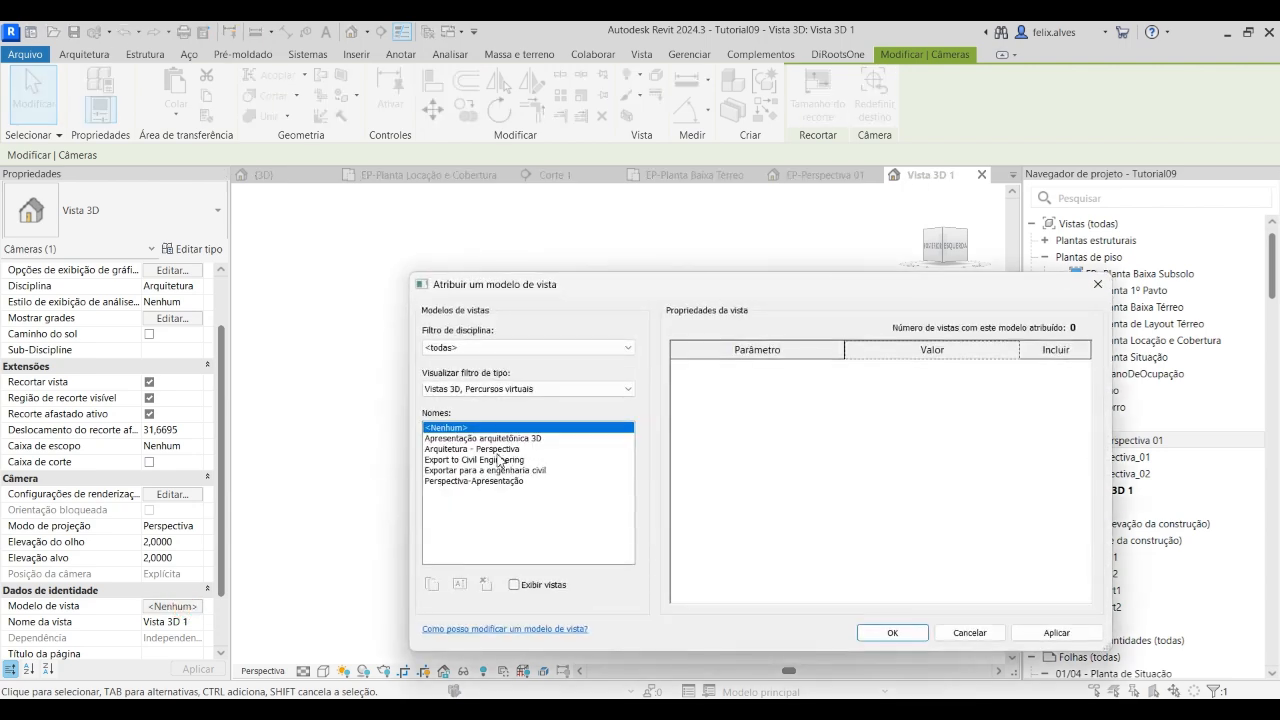
click(494, 481)
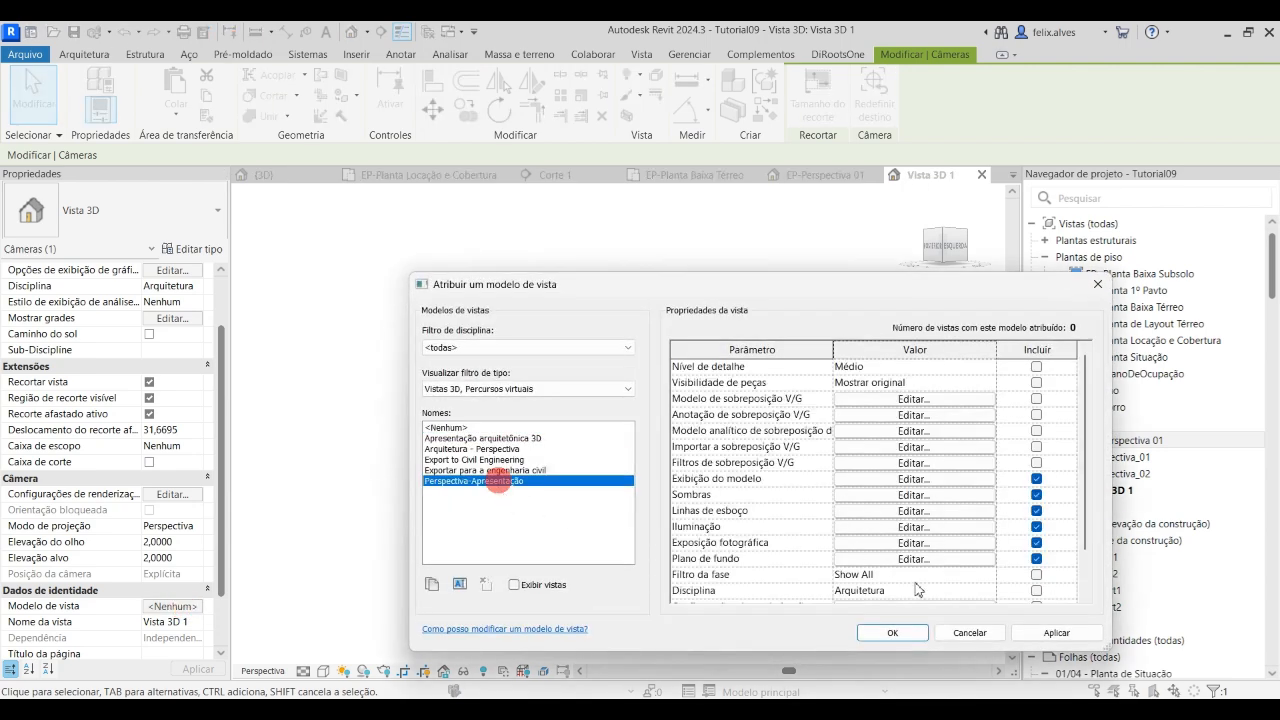
click(1057, 633)
click(893, 633)
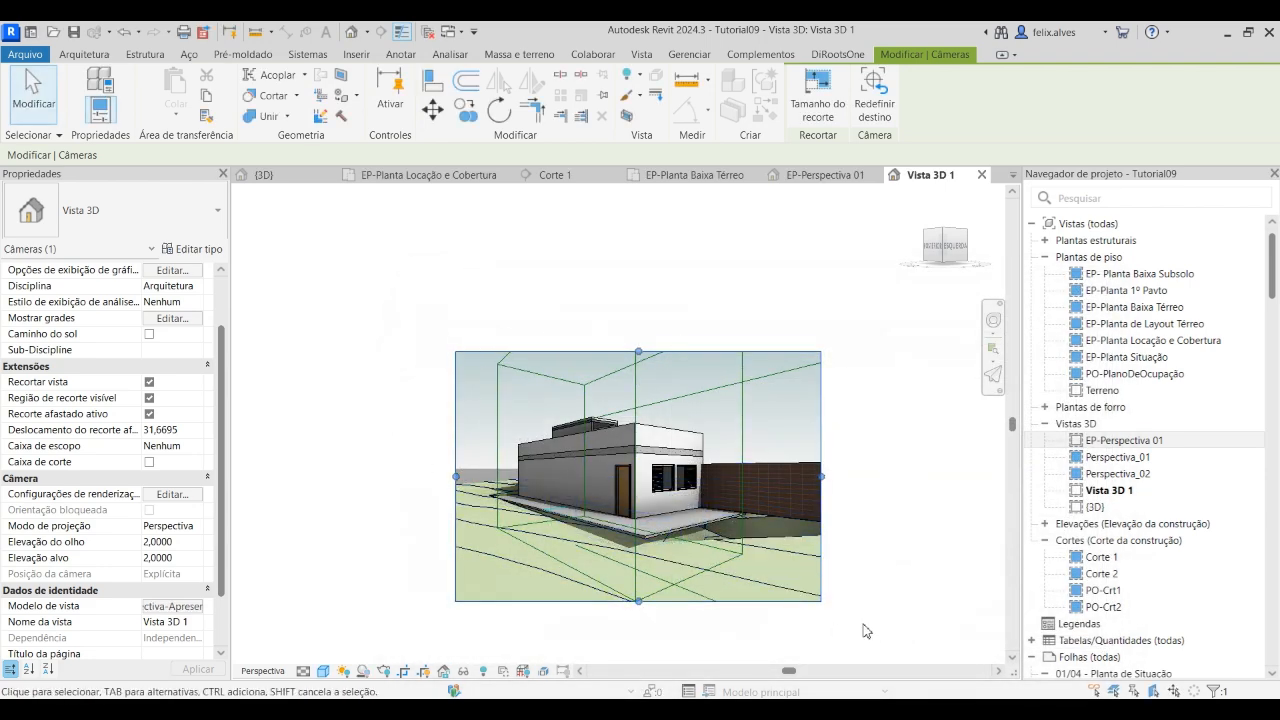
scroll(499, 565, up, 3)
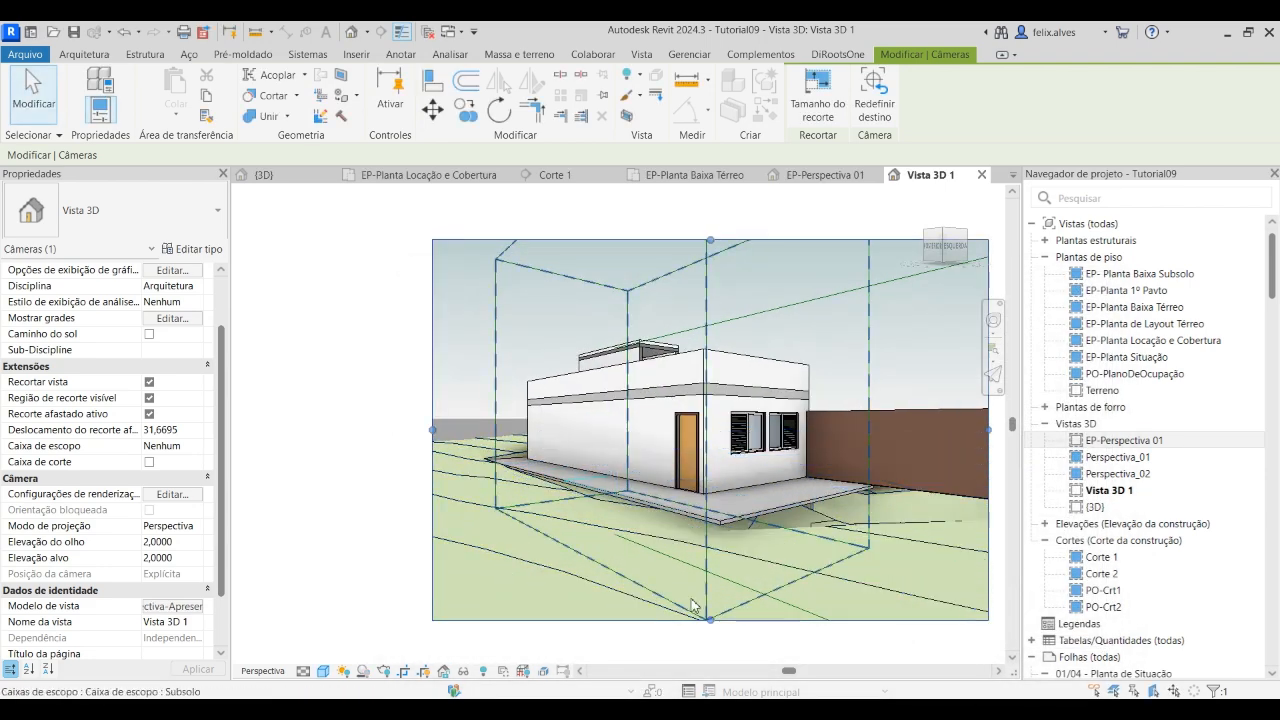
scroll(441, 486, down, 2)
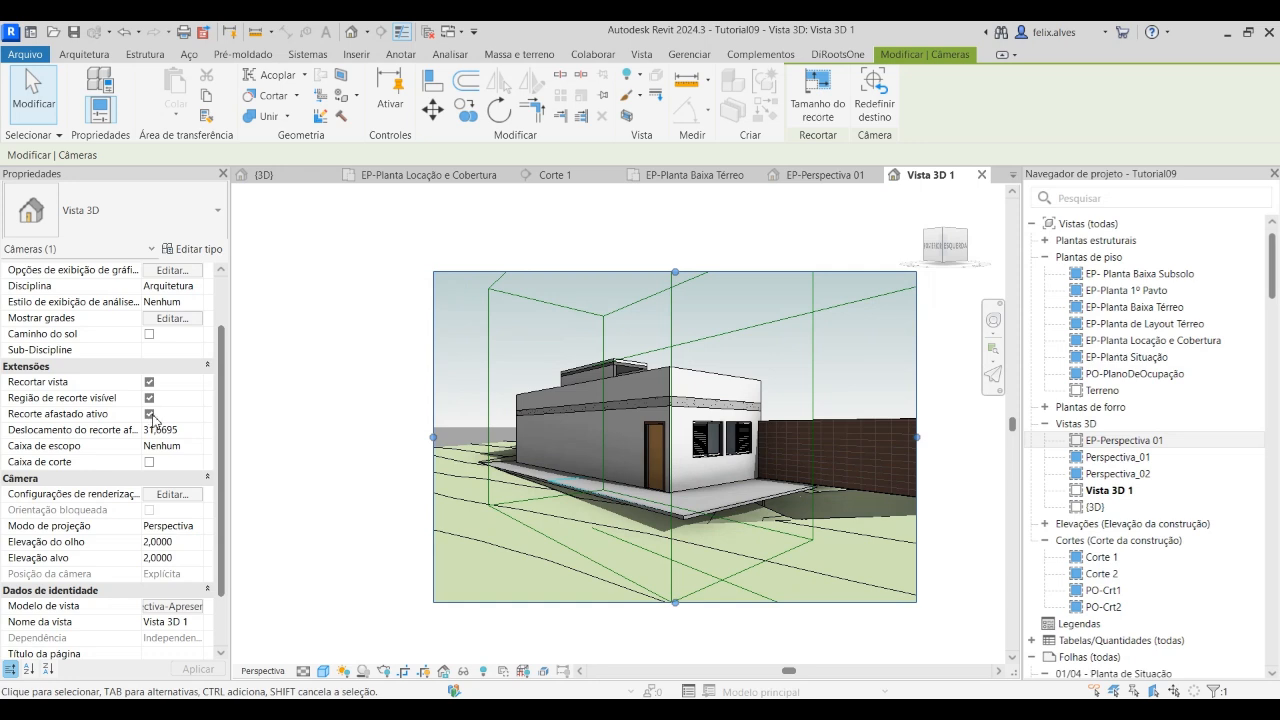
Turn off far clipping (Recorte afastado ativo) for Vista 3D 1
click(149, 414)
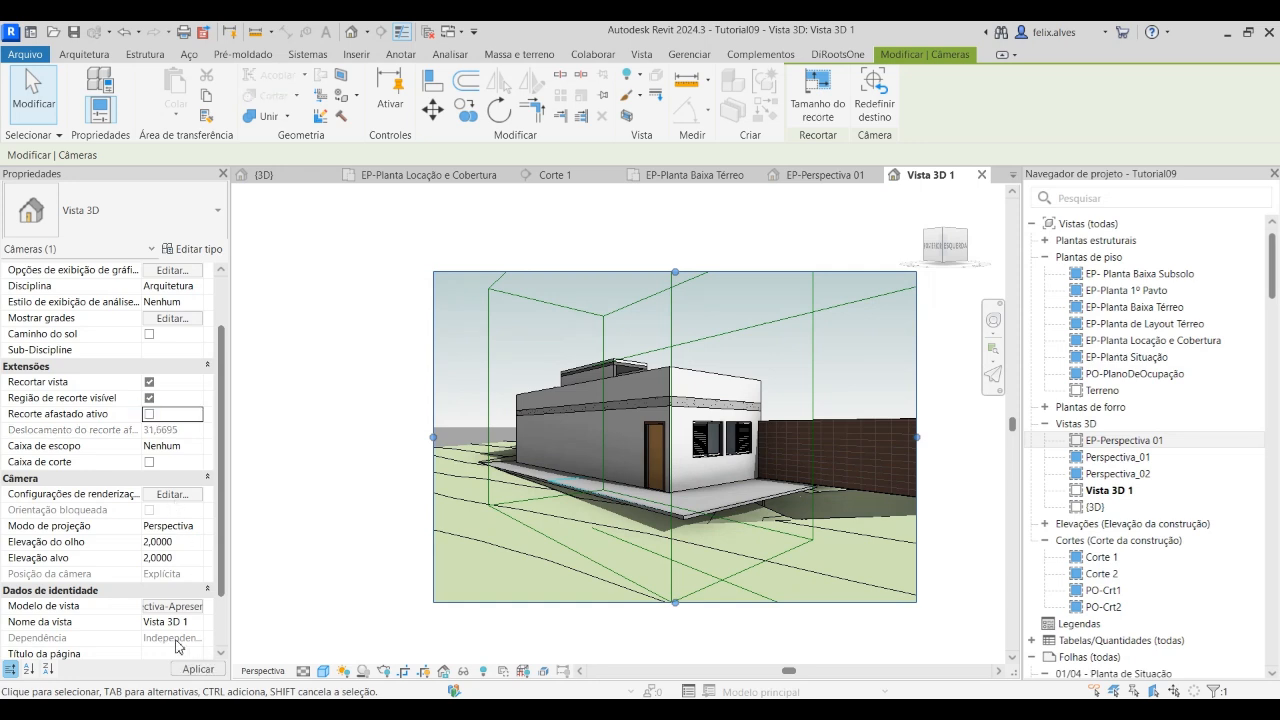
click(198, 669)
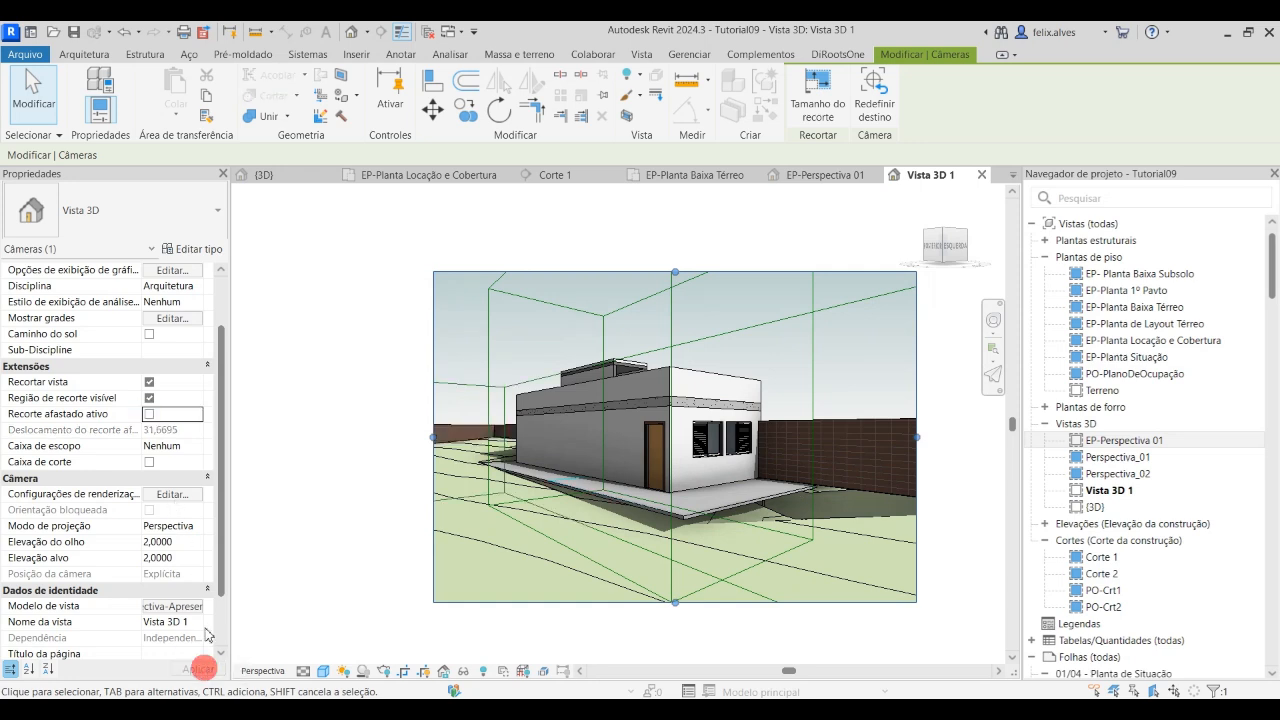
scroll(656, 330, down, 2)
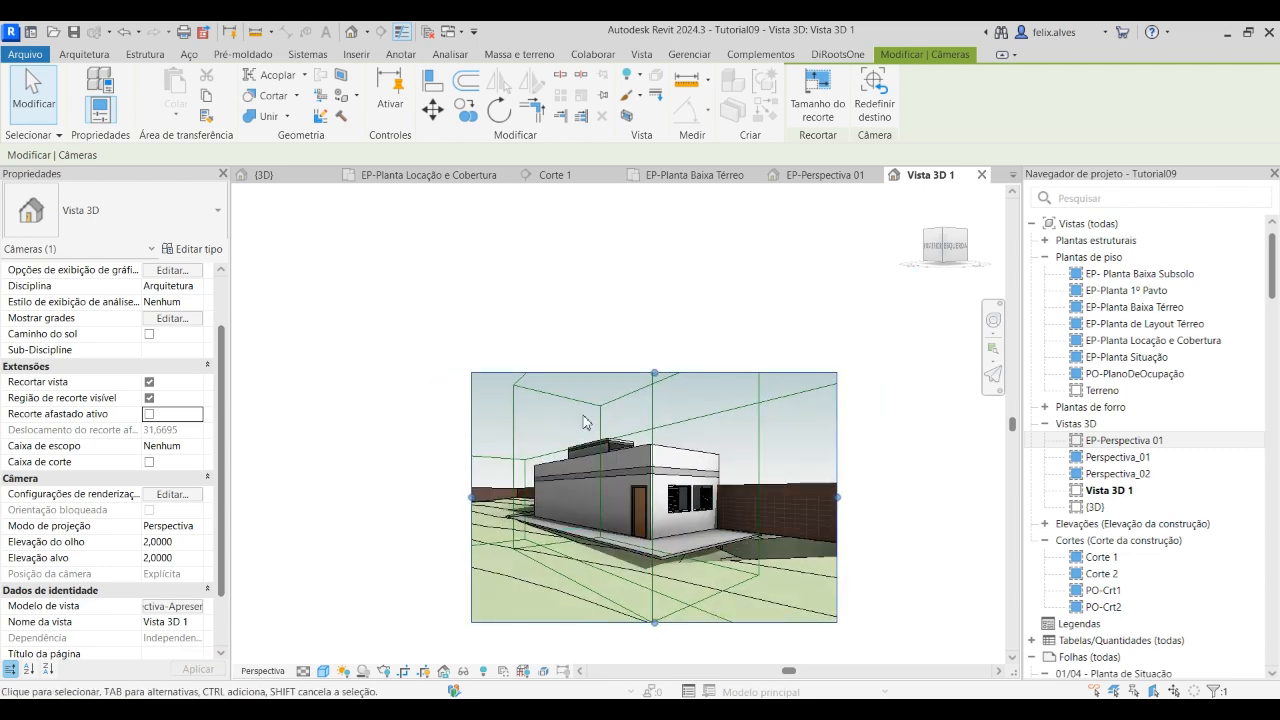
Hide the scope box category (Caixas de escopo) in the camera view
click(510, 395)
right_click(510, 393)
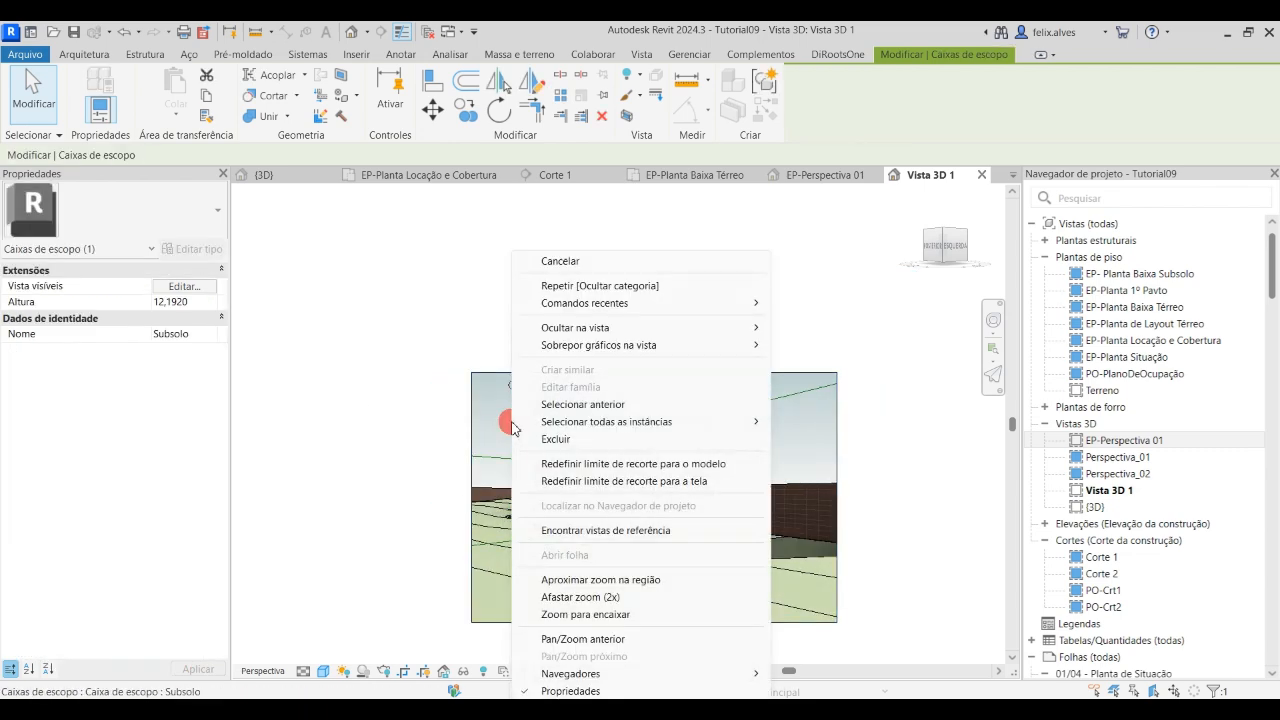
mouse_move(697, 330)
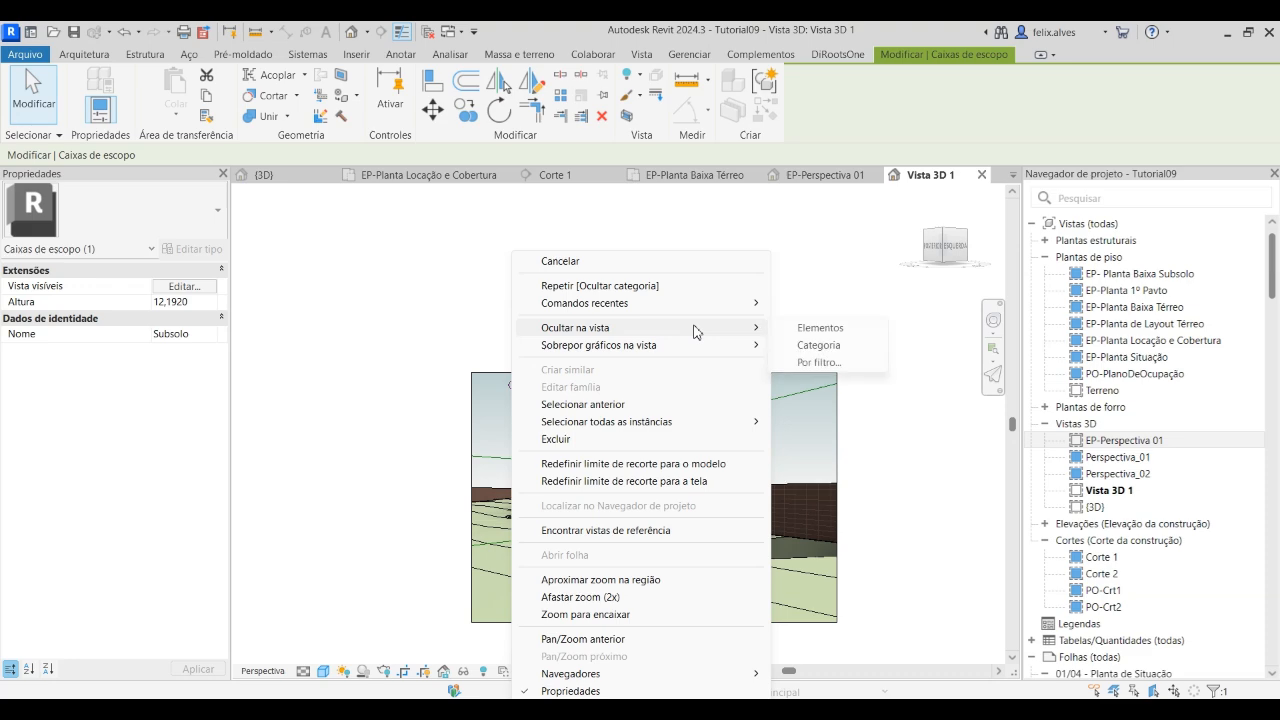
click(818, 345)
scroll(634, 555, up, 1)
scroll(547, 487, up, 2)
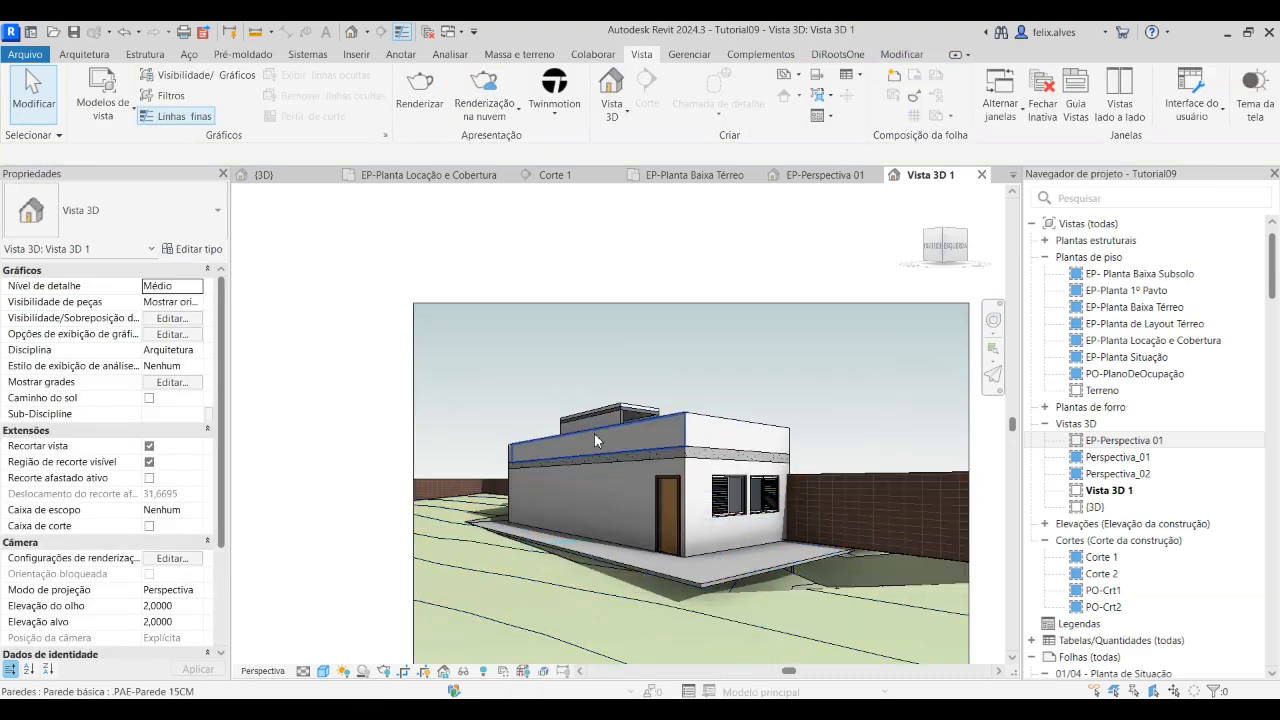
scroll(608, 500, down, 2)
middle_drag(648, 541, 521, 433)
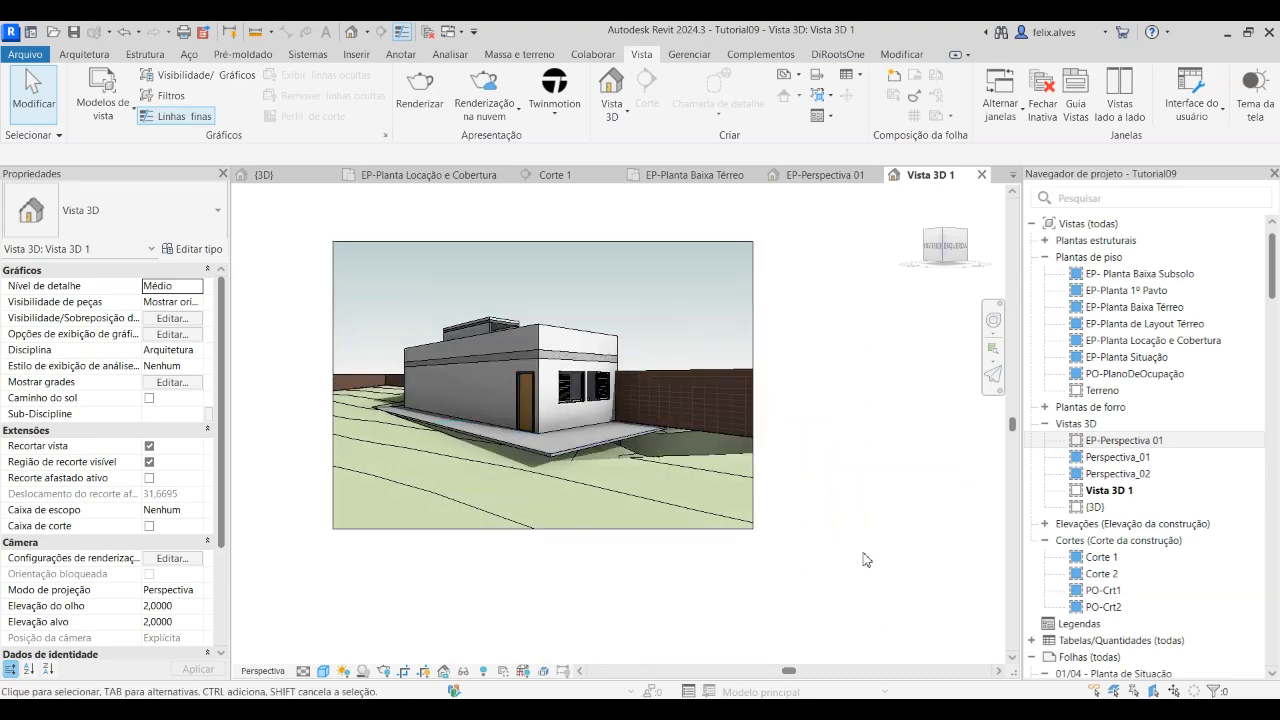
Rename the camera view Vista 3D 1 as EP-Perspectiva 02, reusing the name of EP-Perspectiva 01
right_click(1140, 444)
click(1080, 556)
key(ctrl+c)
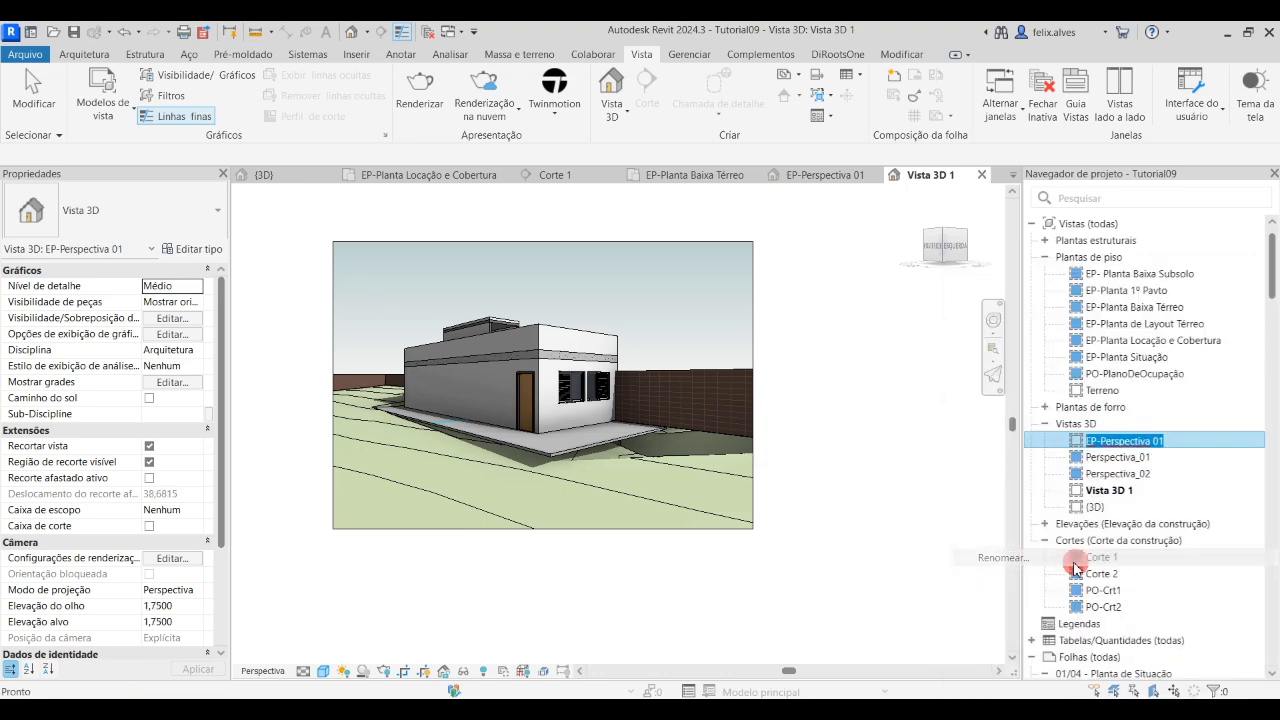
click(893, 545)
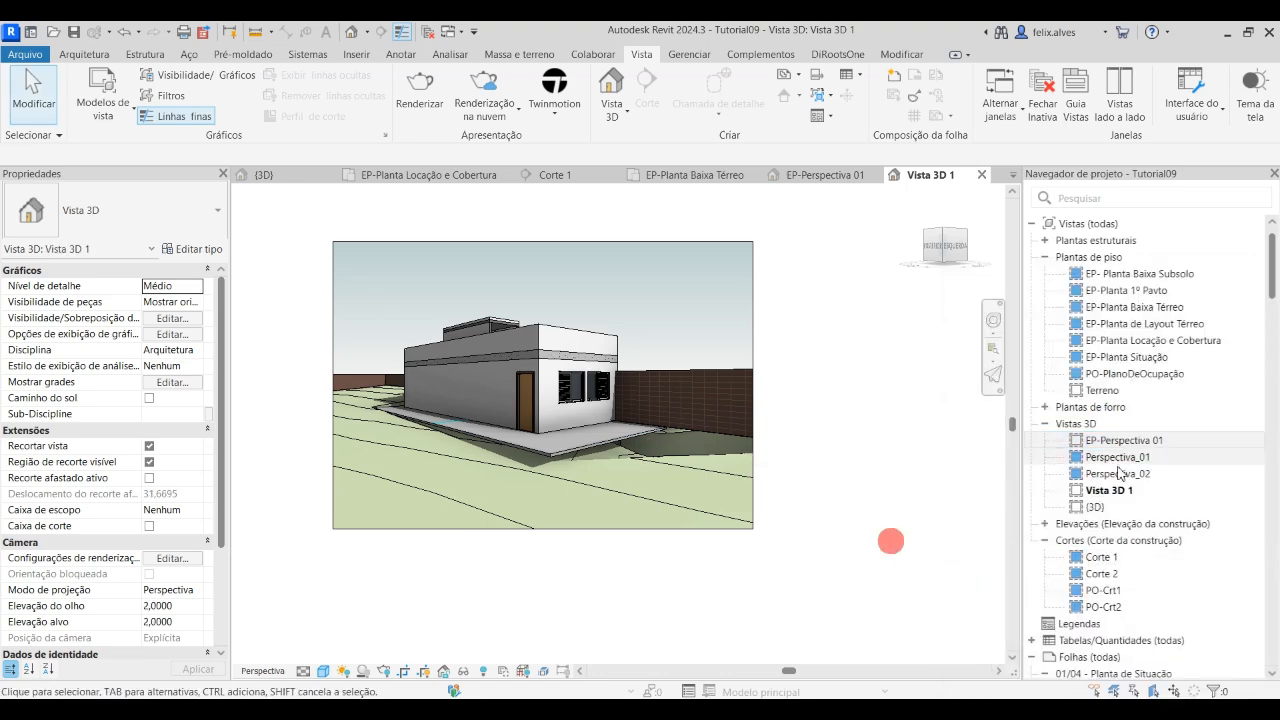
click(1122, 490)
right_click(1122, 490)
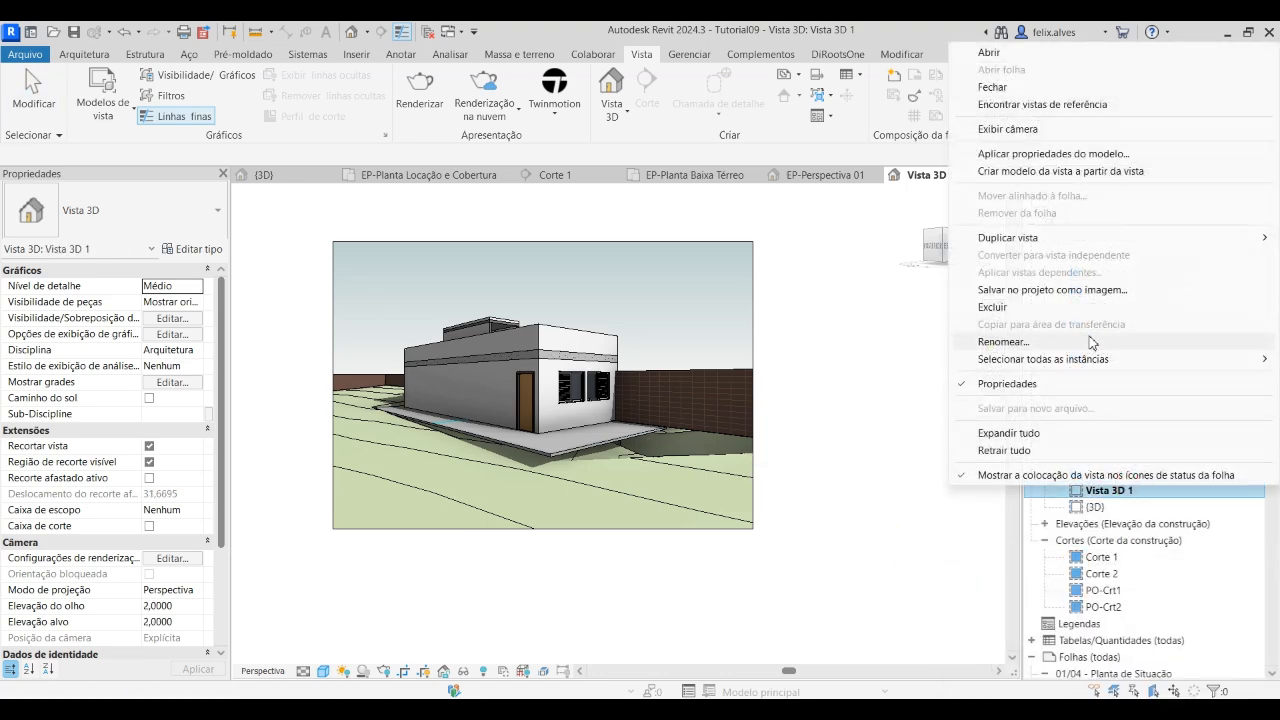
click(1090, 341)
key(ctrl+v)
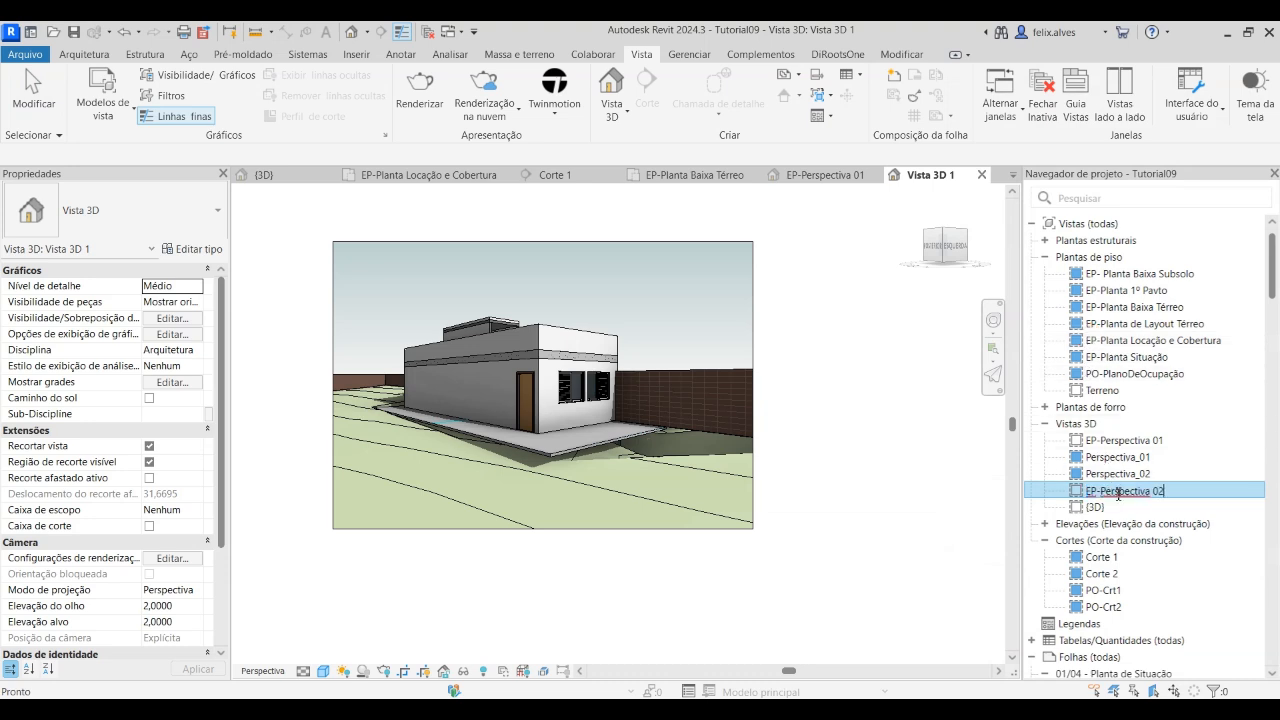
key(Return)
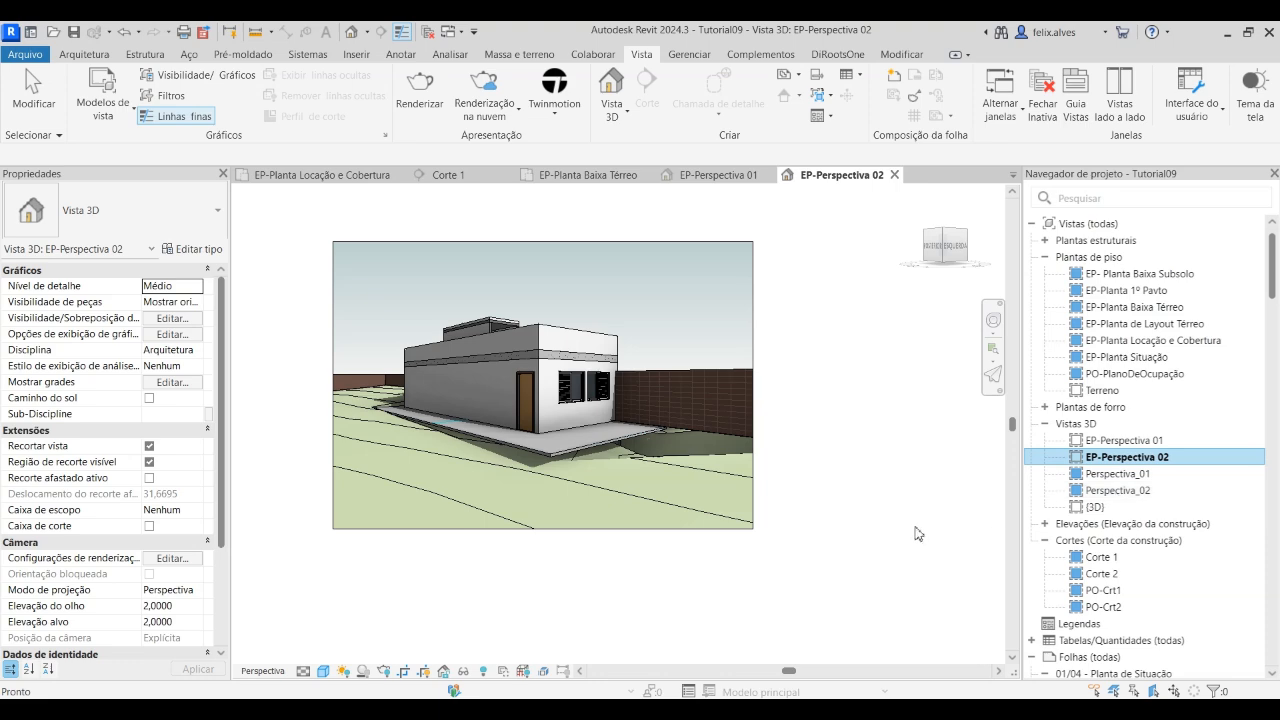
click(839, 551)
middle_drag(651, 374, 773, 464)
middle_drag(600, 523, 545, 466)
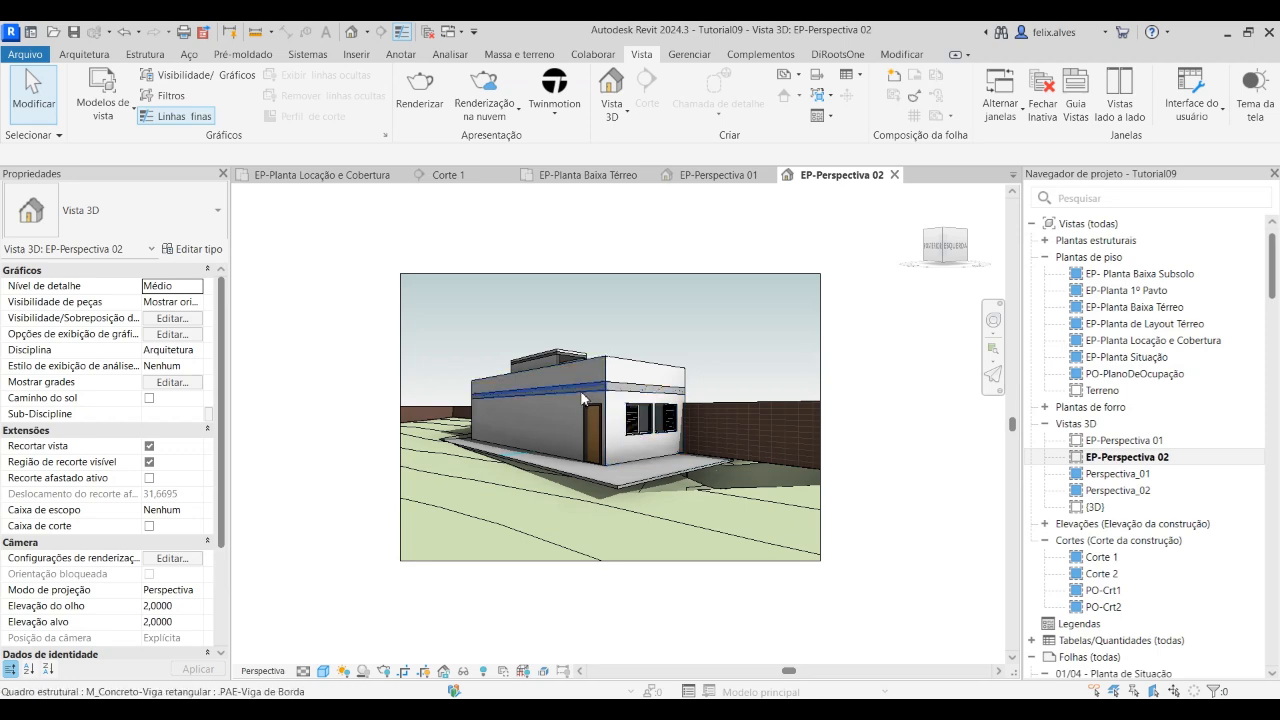
In EP-Planta Locação e Cobertura, place a camera between the street and the building's front, aimed lengthwise through the building
click(362, 178)
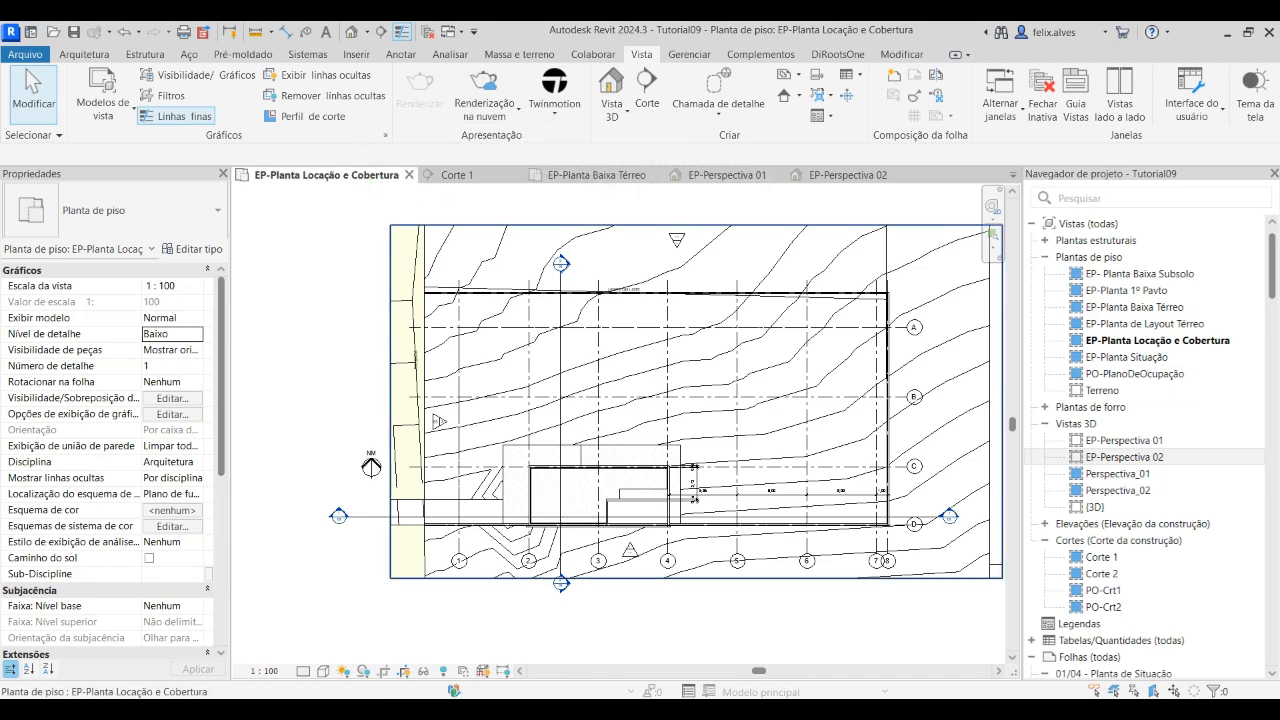
click(612, 110)
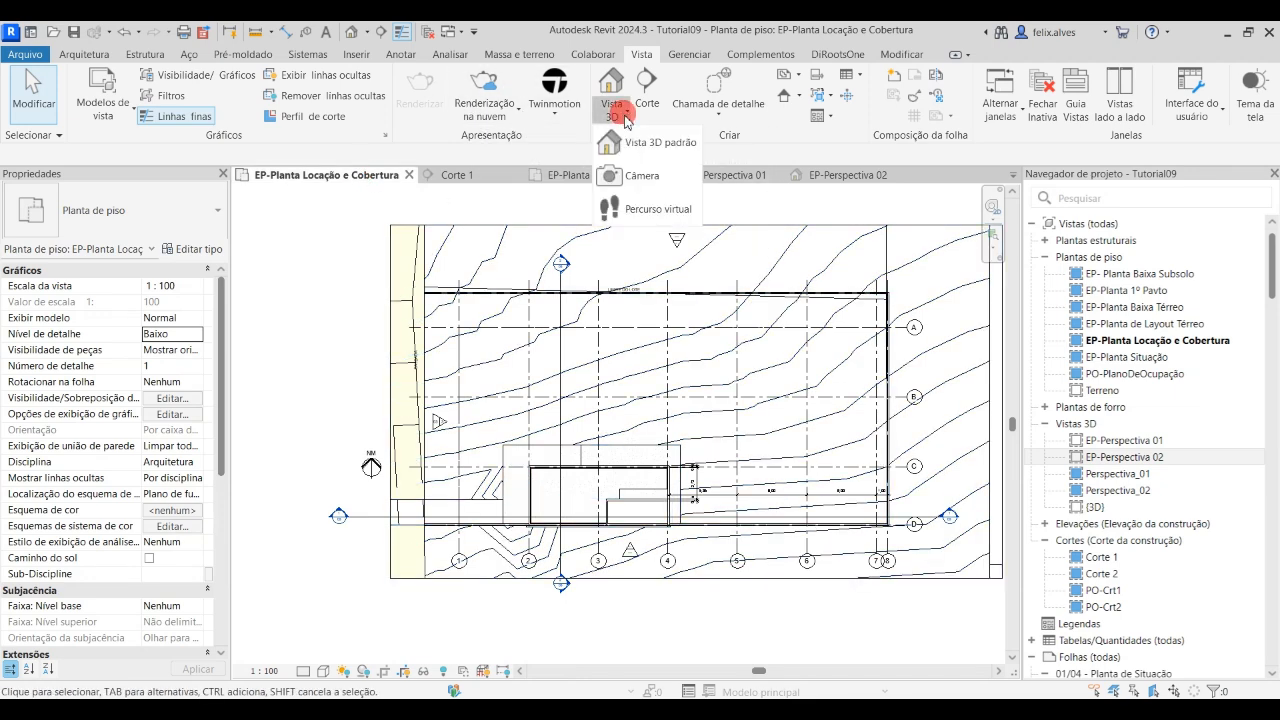
click(641, 177)
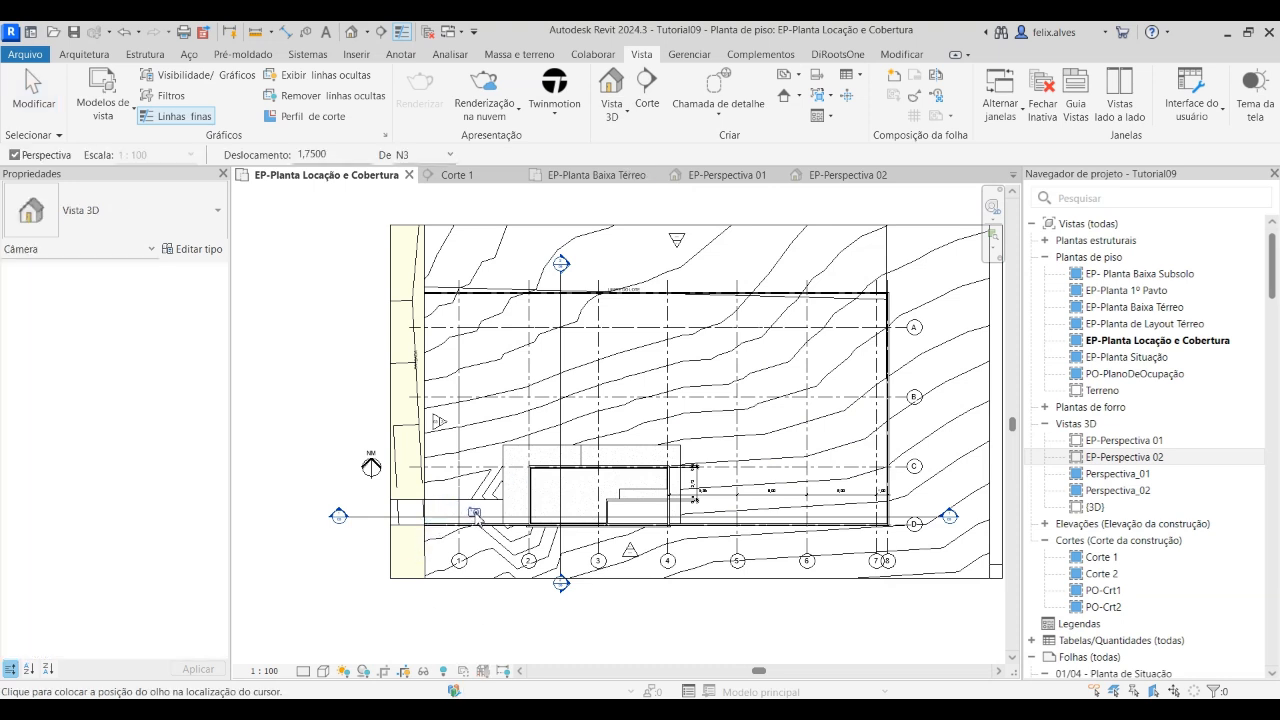
click(477, 510)
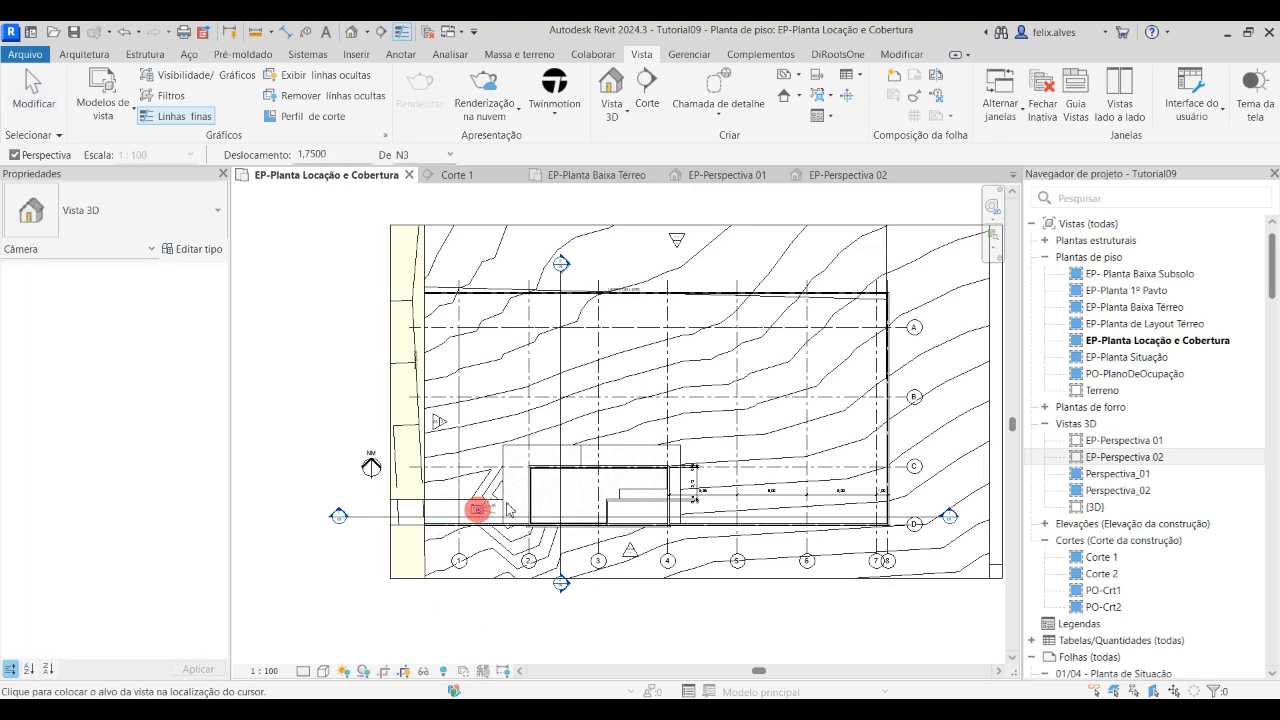
click(638, 505)
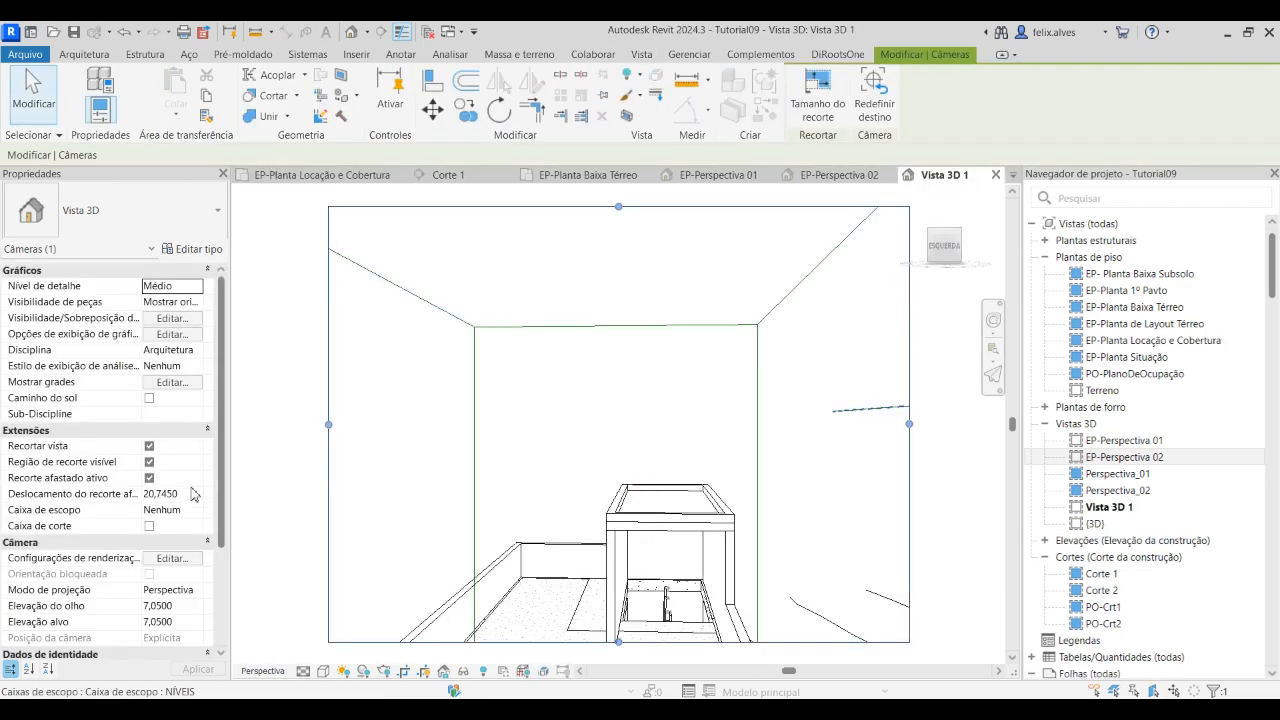
scroll(195, 499, down, 1)
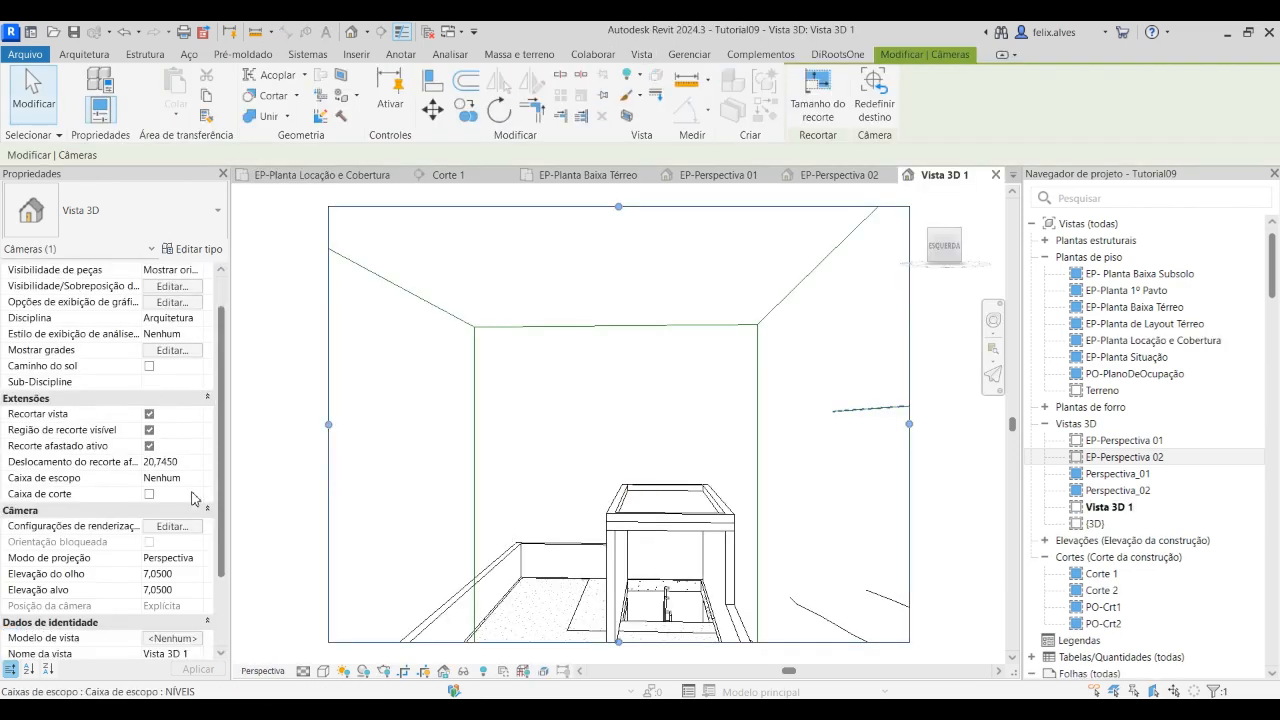
Turn off far clipping (Recorte afastado ativo) for the new camera view and set its eye and target elevations to 2,5000
click(150, 446)
scroll(171, 510, down, 3)
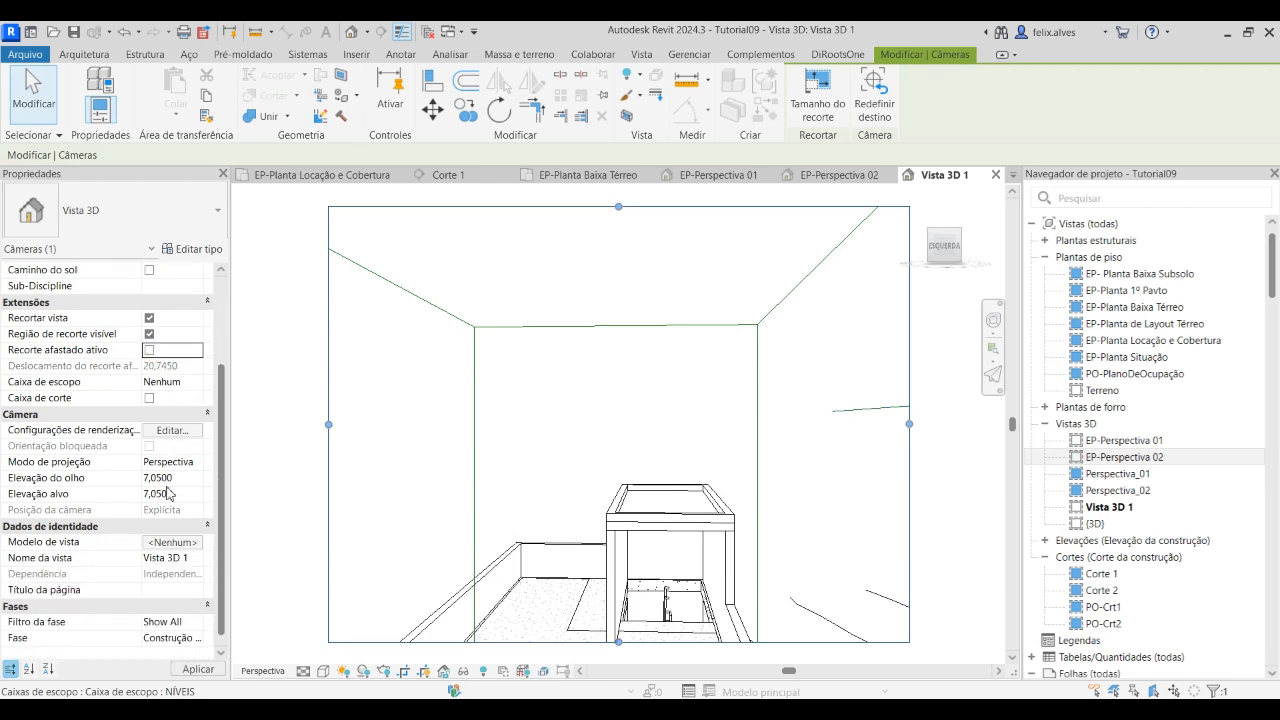
click(185, 478)
click(174, 494)
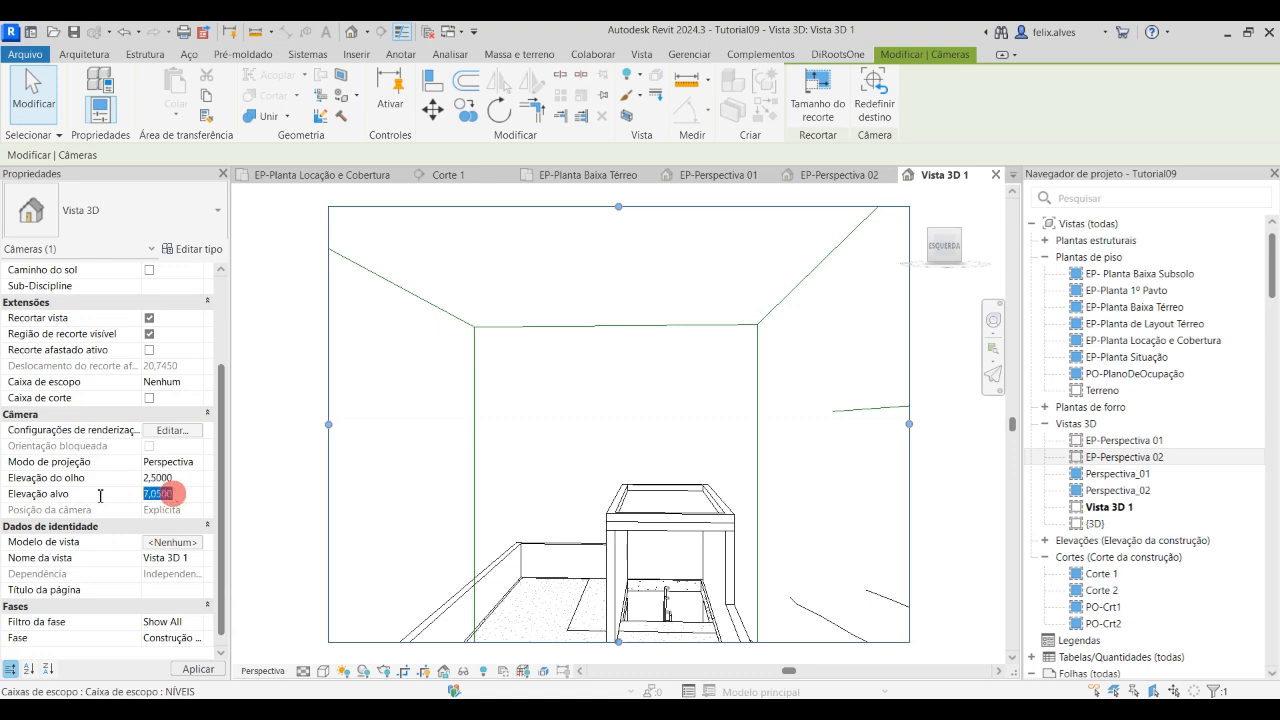
key(BackSpace)
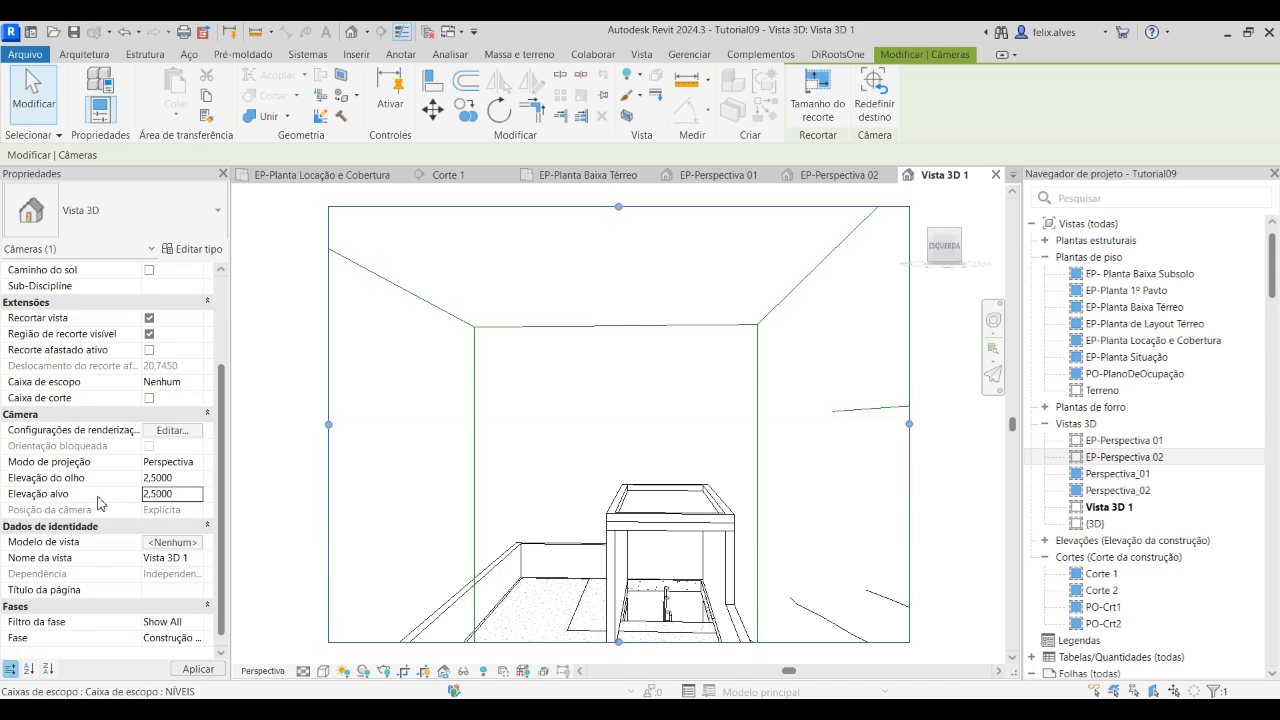
text(2,5000)
click(198, 668)
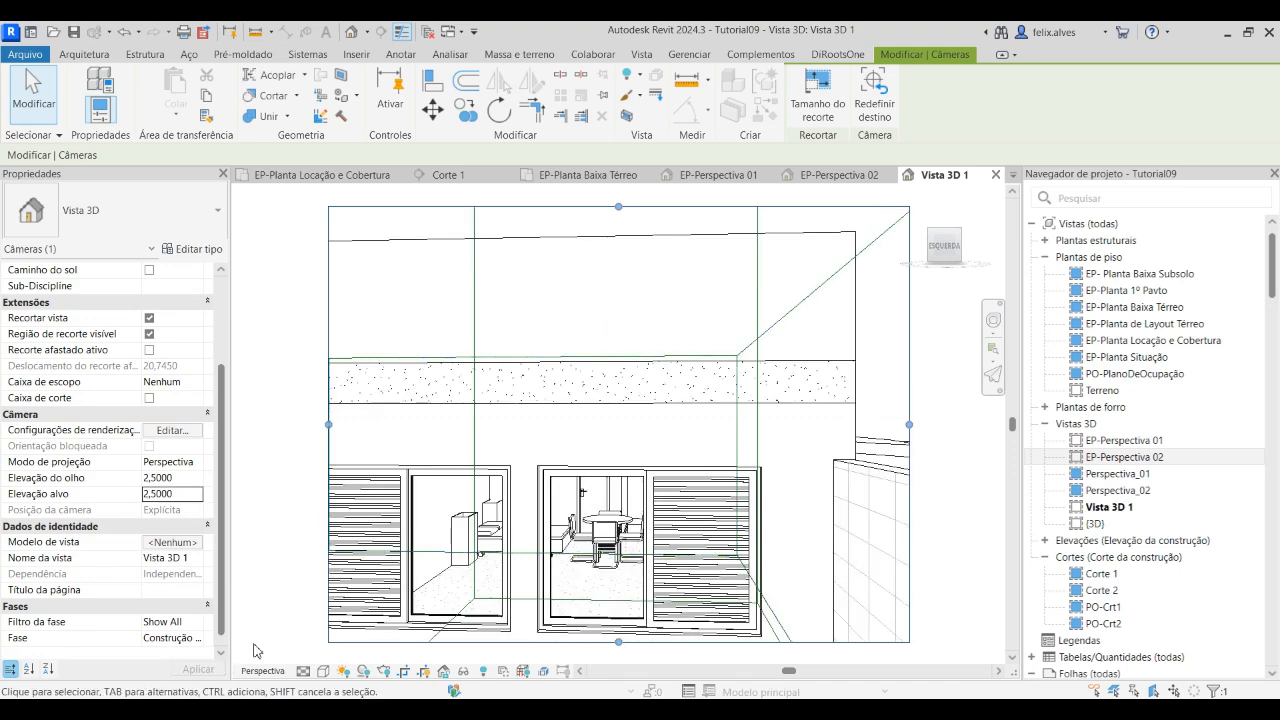
Enlarge the crop region of Vista 3D 1 on all sides to frame the whole front facade, side walls and street edge
scroll(677, 361, down, 3)
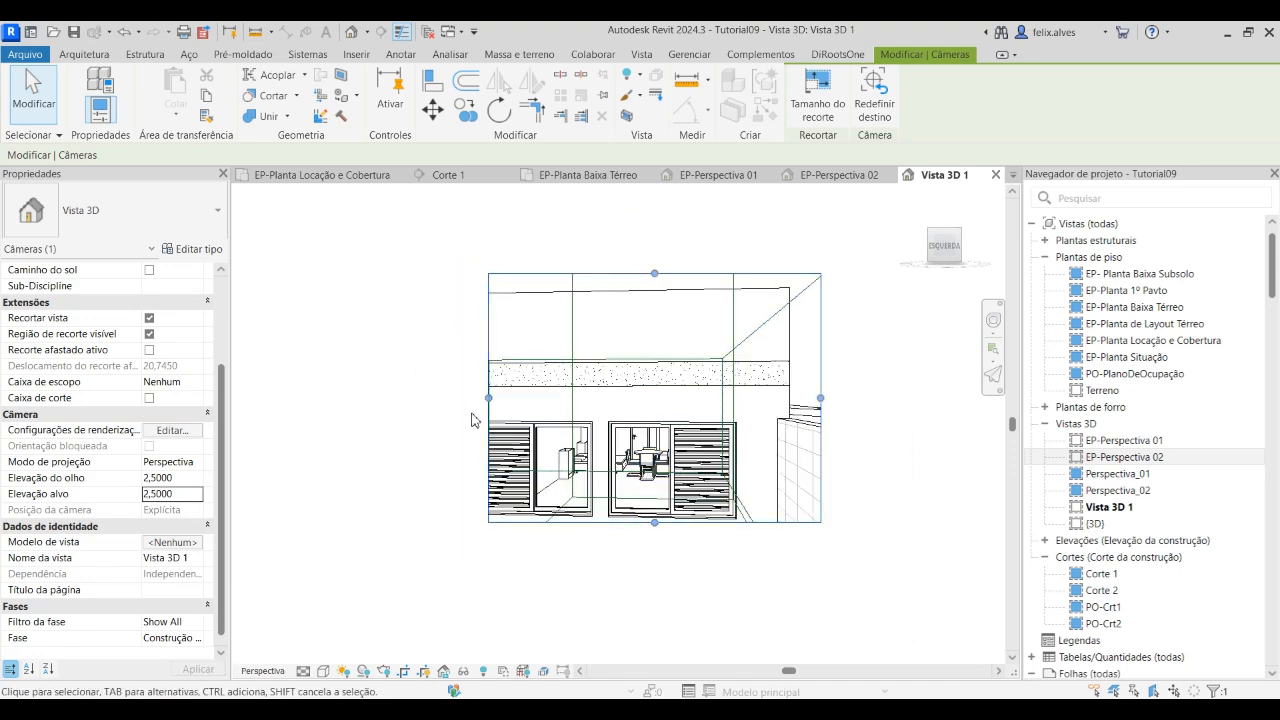
drag(489, 399, 344, 400)
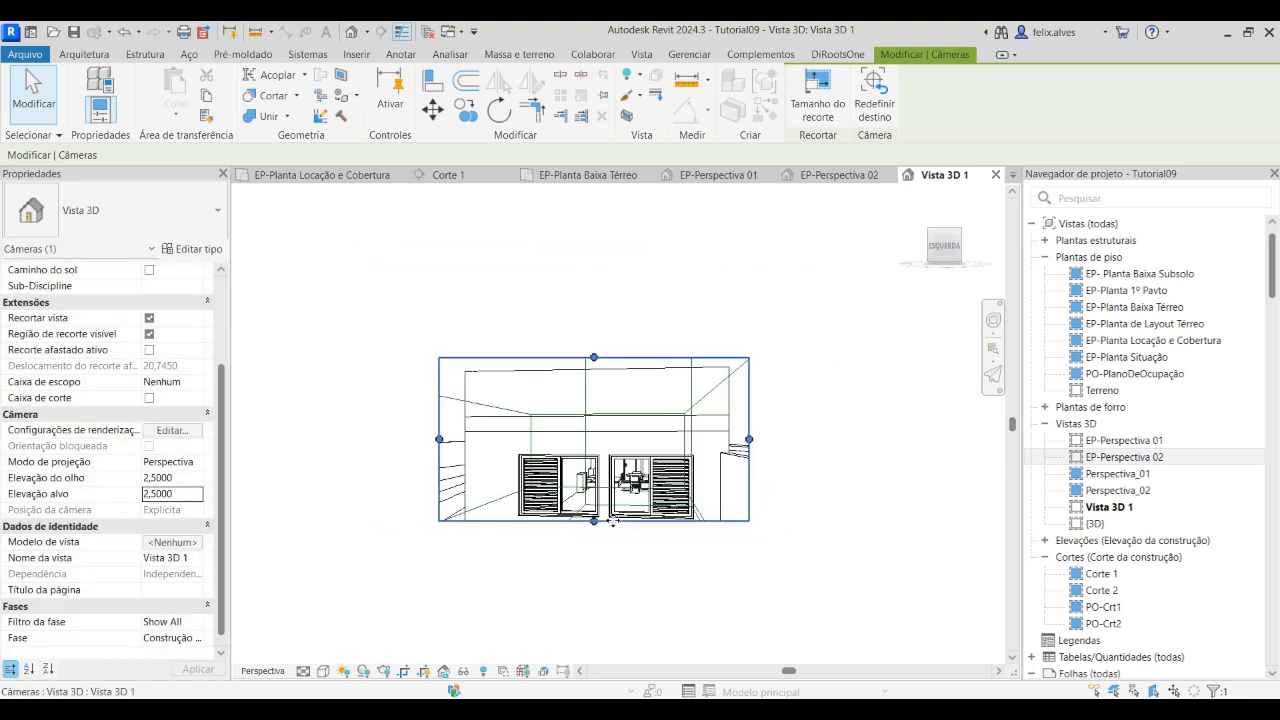
drag(594, 521, 589, 626)
middle_drag(629, 562, 625, 338)
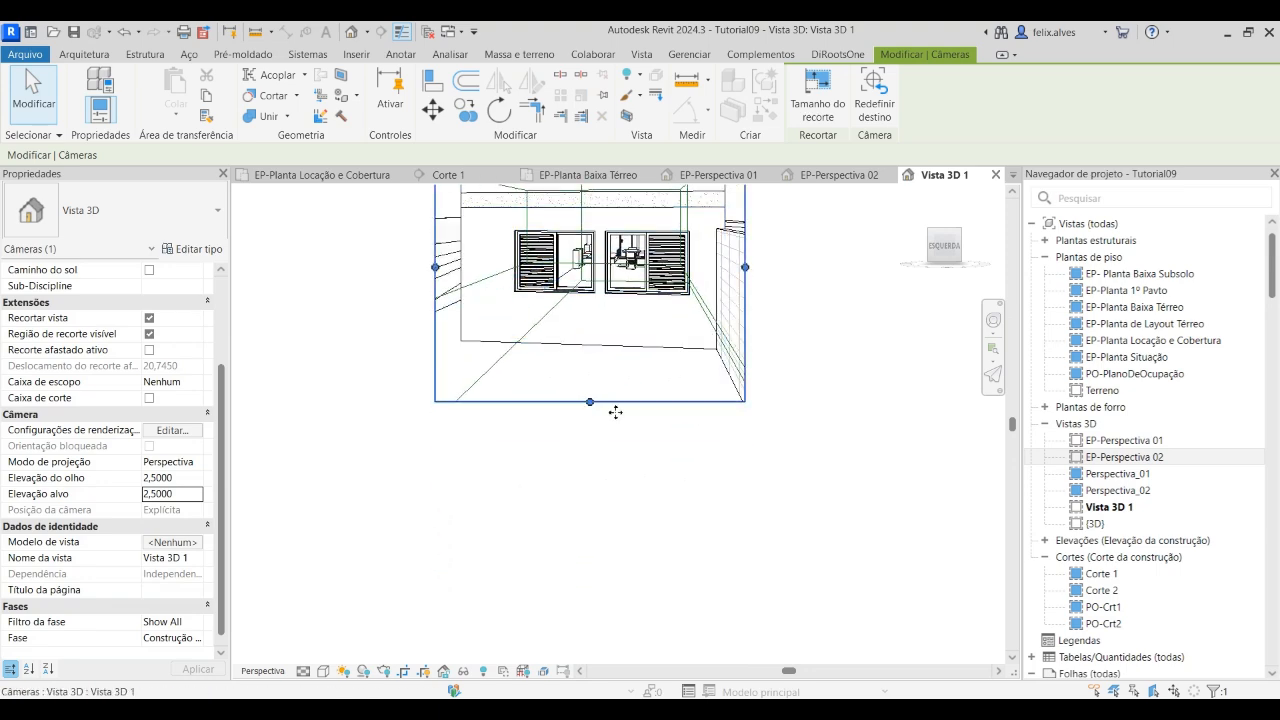
drag(587, 405, 587, 535)
drag(744, 334, 762, 346)
drag(434, 335, 344, 336)
scroll(647, 387, down, 1)
middle_drag(664, 456, 707, 533)
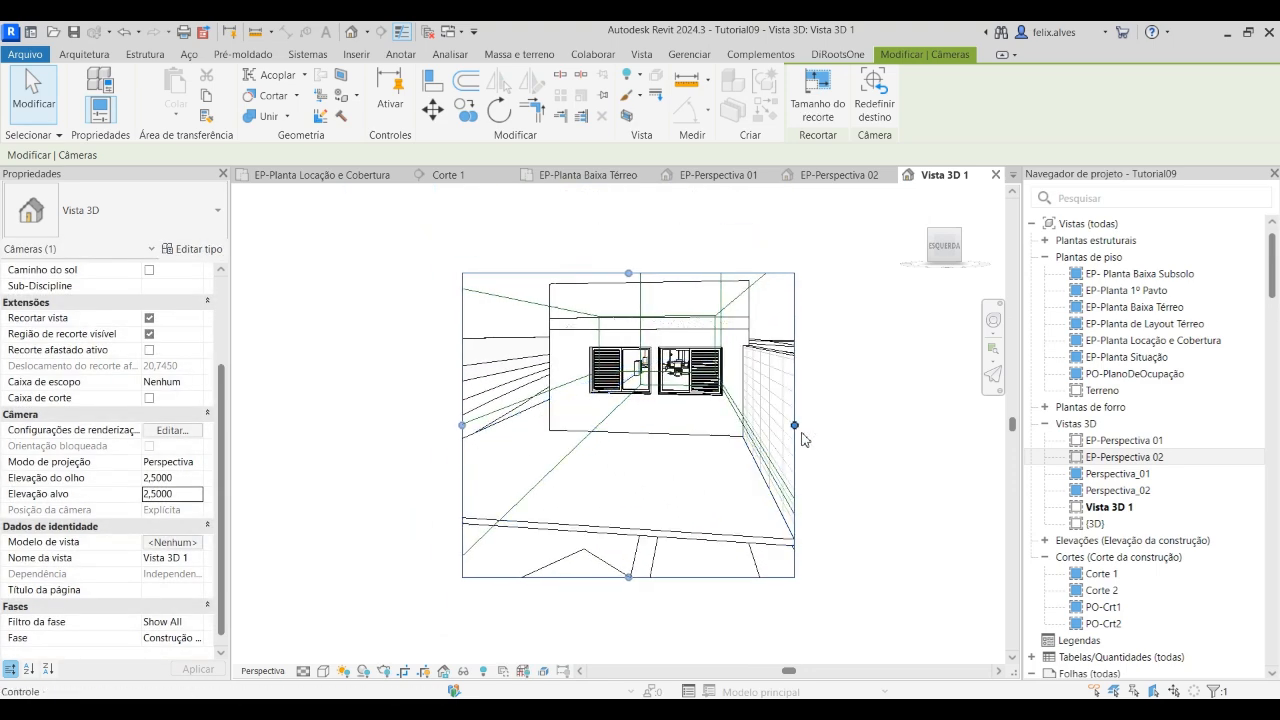
drag(795, 425, 826, 425)
drag(462, 425, 405, 425)
drag(615, 272, 619, 235)
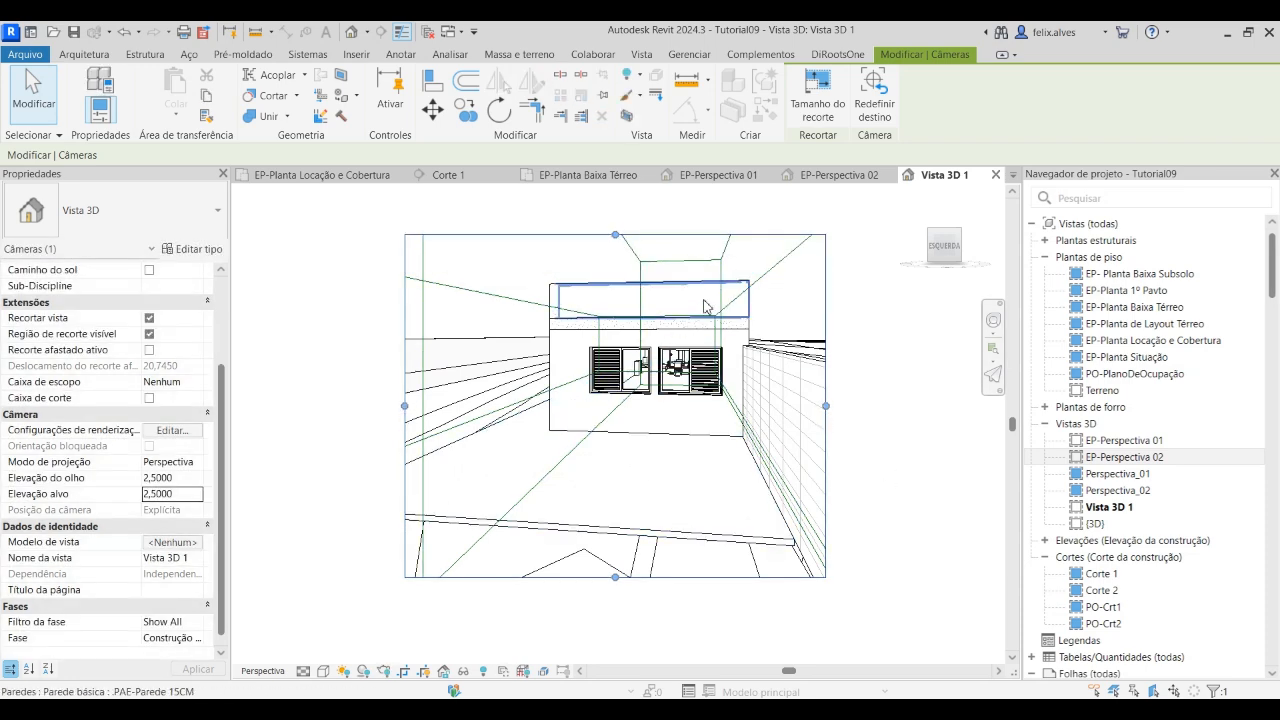
Hide the scope box category in Vista 3D 1
click(727, 255)
right_click(726, 250)
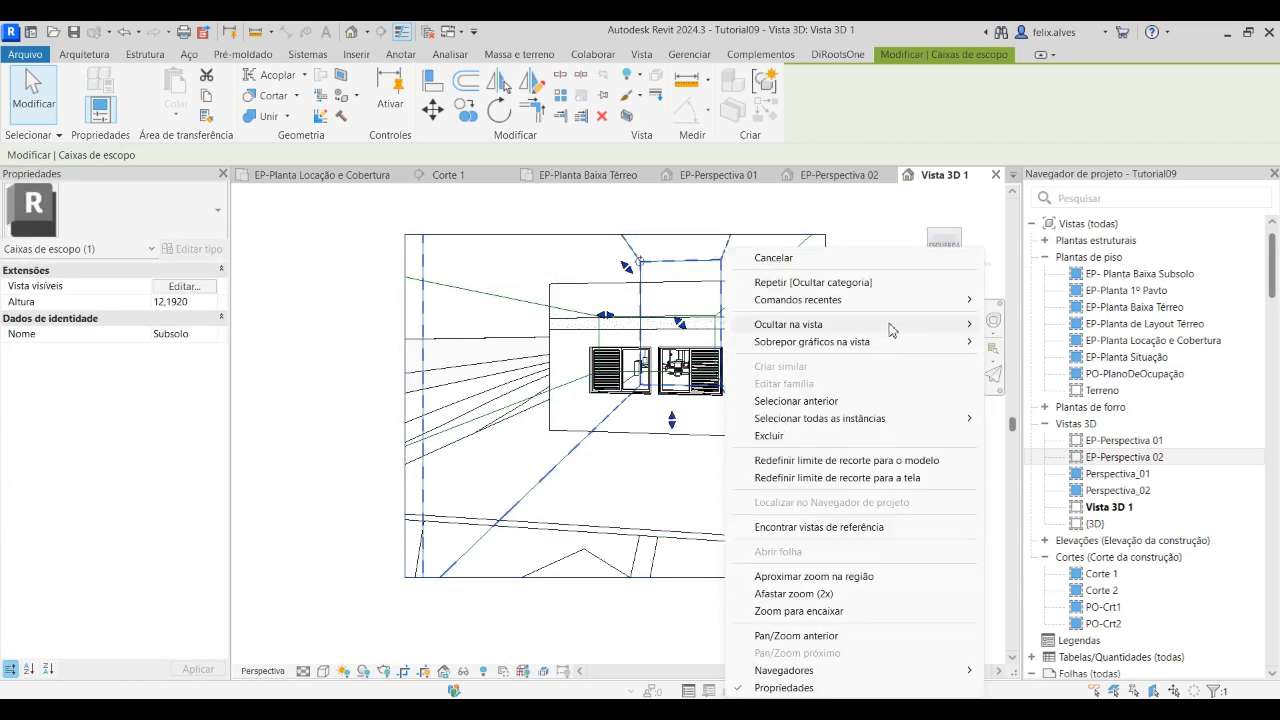
mouse_move(893, 330)
click(1033, 345)
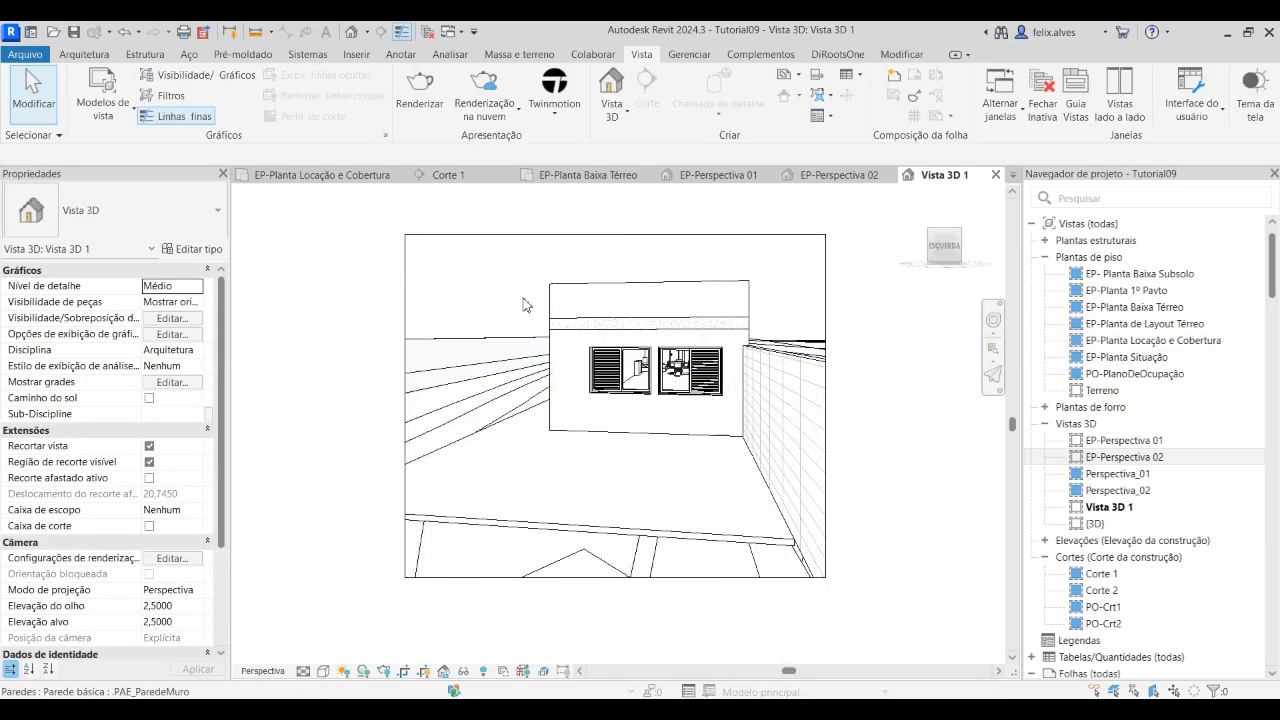
Orient the perspective view Vista 3D 1 to the section Corte 2
scroll(731, 507, down, 1)
scroll(731, 507, down, 1)
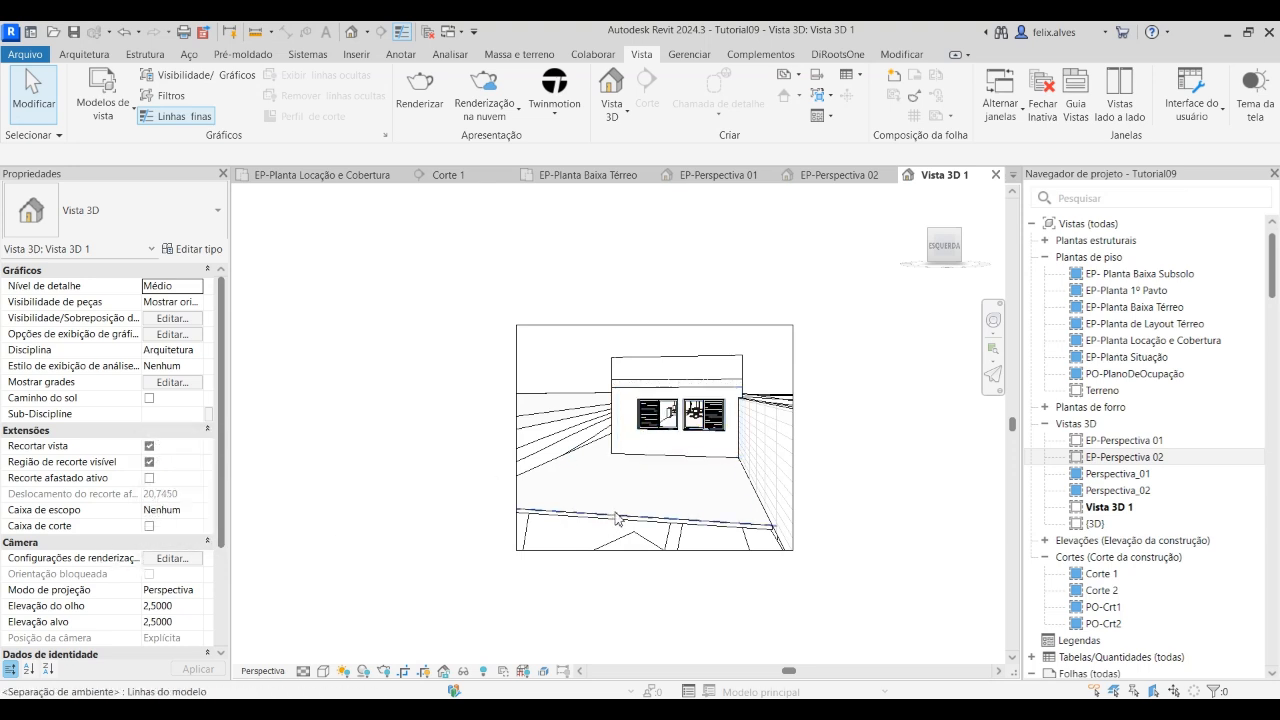
right_click(934, 239)
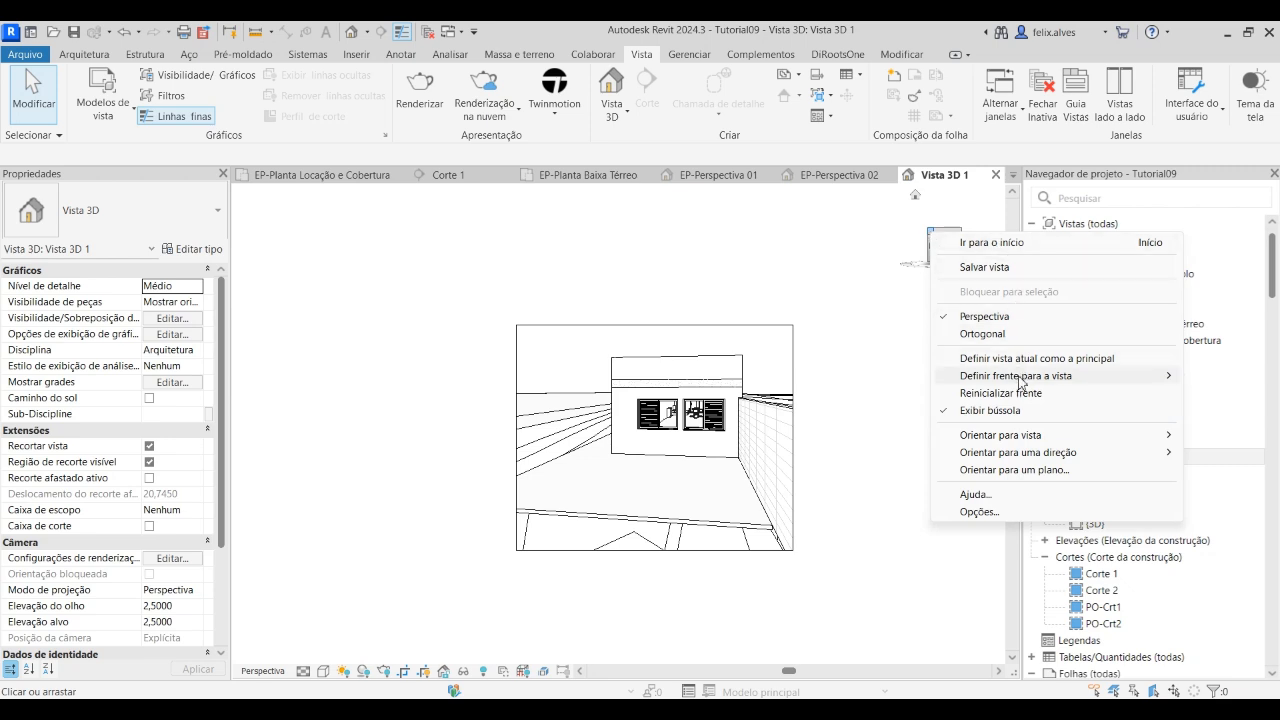
mouse_move(1020, 441)
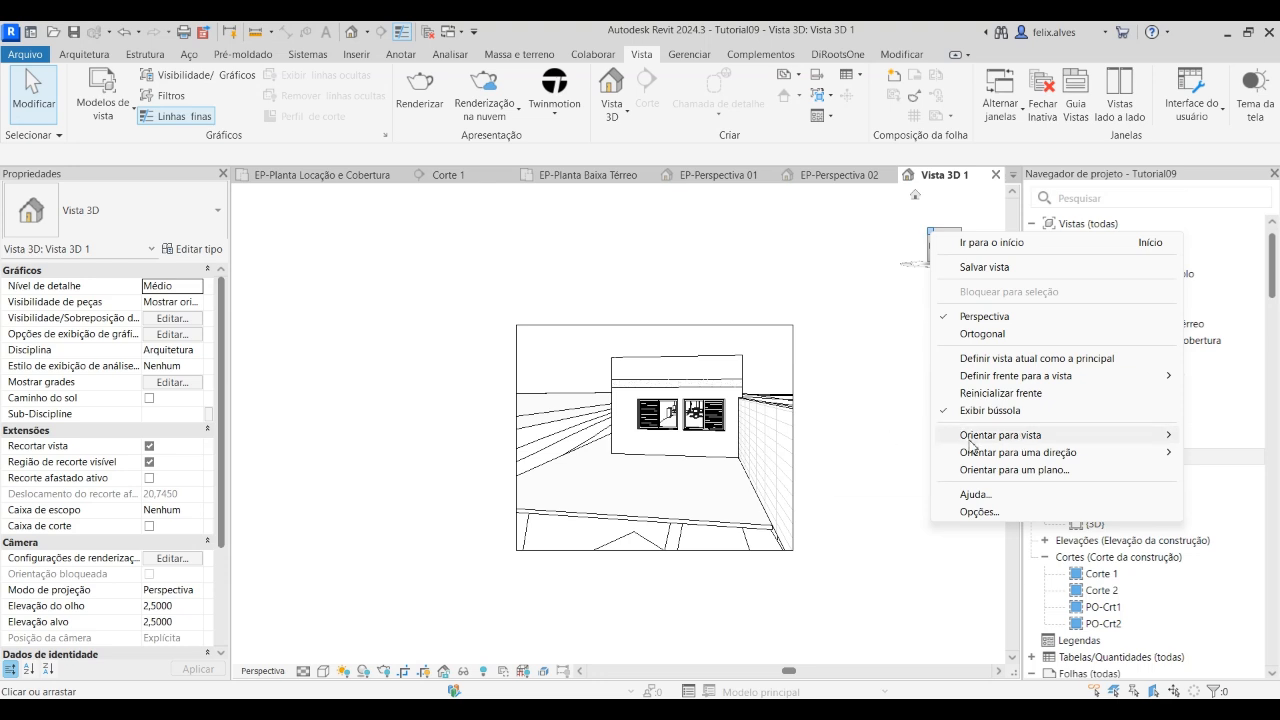
mouse_move(970, 440)
mouse_move(886, 467)
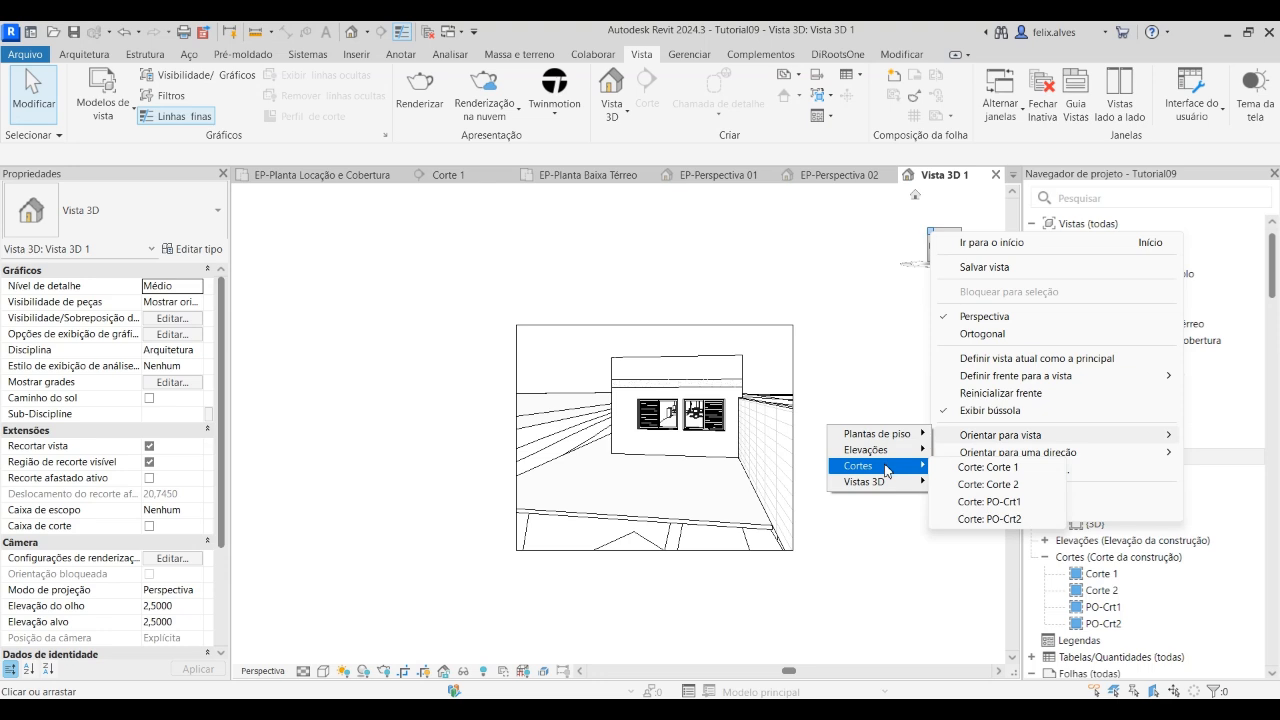
click(993, 487)
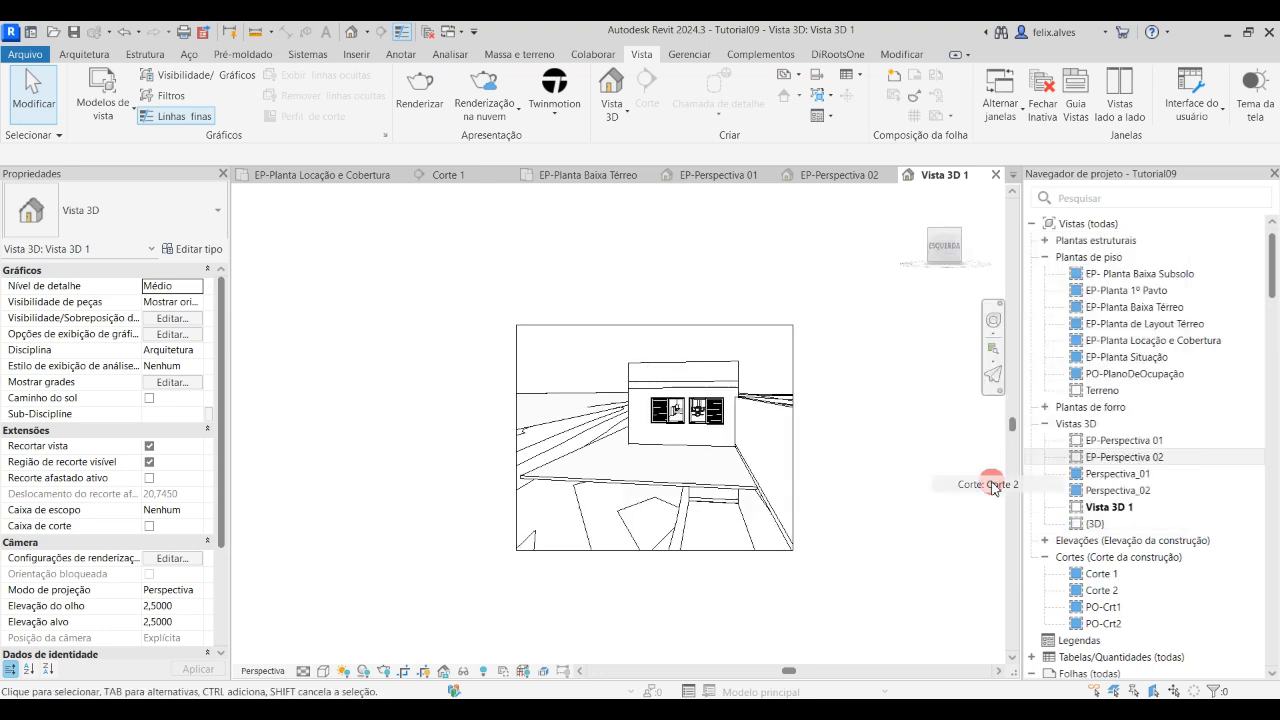
scroll(758, 343, up, 2)
scroll(670, 342, up, 5)
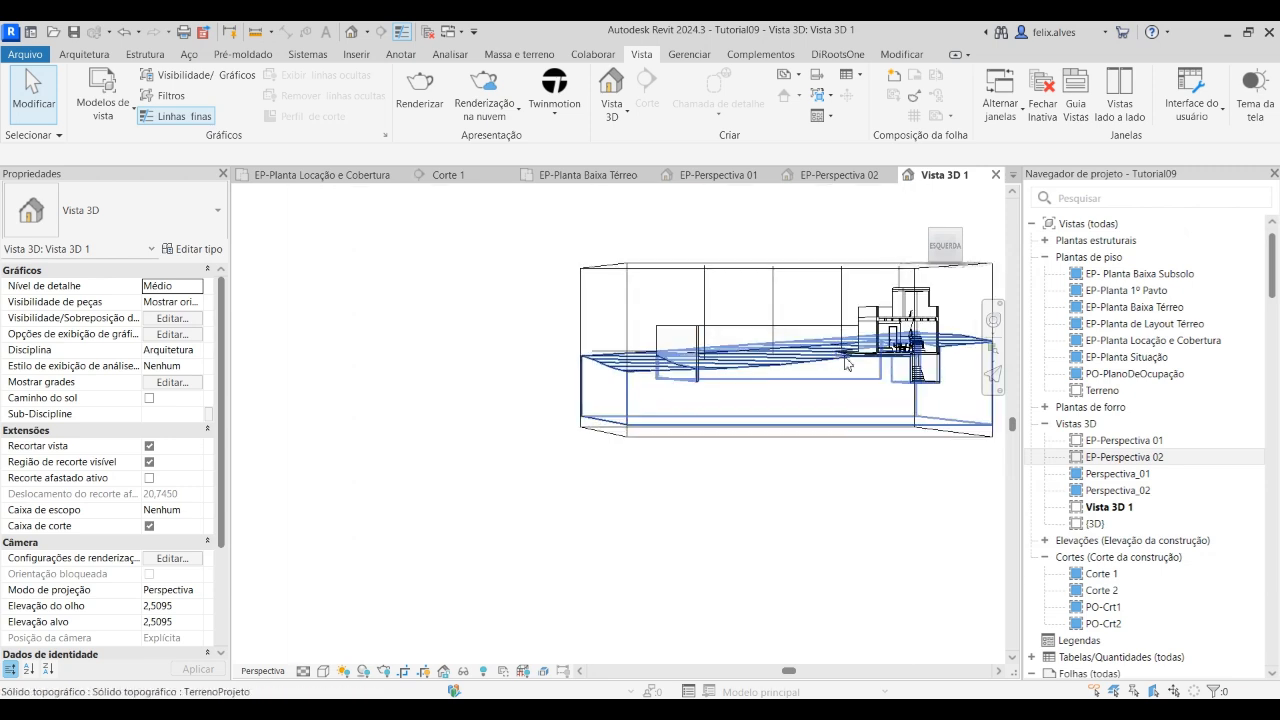
scroll(811, 445, down, 1)
scroll(590, 505, down, 5)
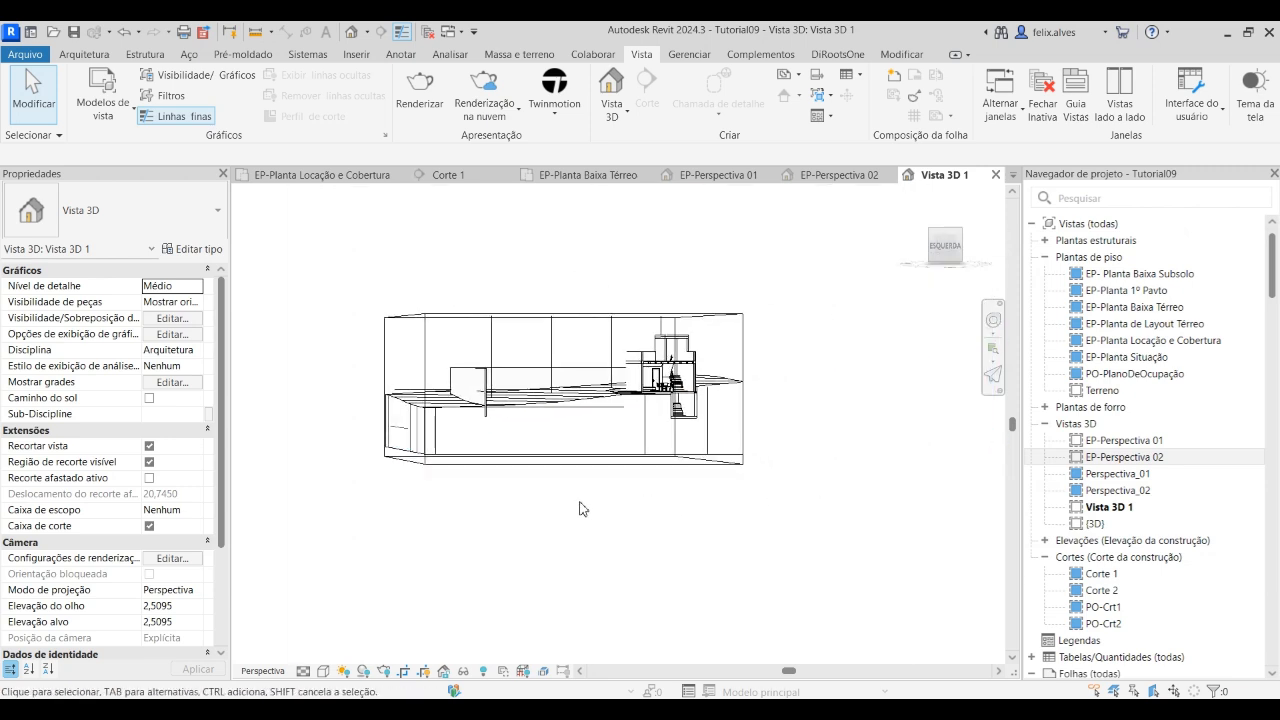
Select the crop region of the section-oriented view and pull its upper and right edges in toward the model
scroll(641, 508, down, 4)
middle_drag(514, 557, 520, 463)
drag(409, 466, 590, 437)
scroll(580, 438, up, 8)
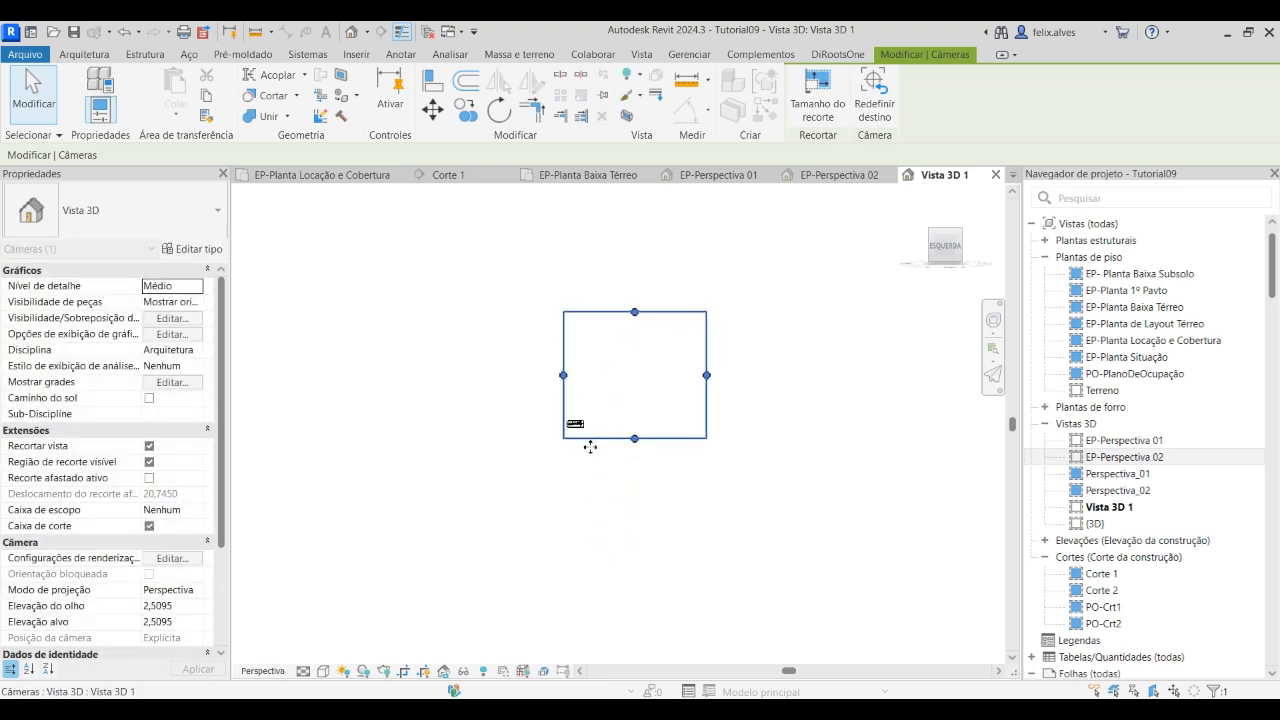
scroll(280, 491, up, 1)
scroll(530, 453, down, 3)
middle_drag(585, 405, 588, 477)
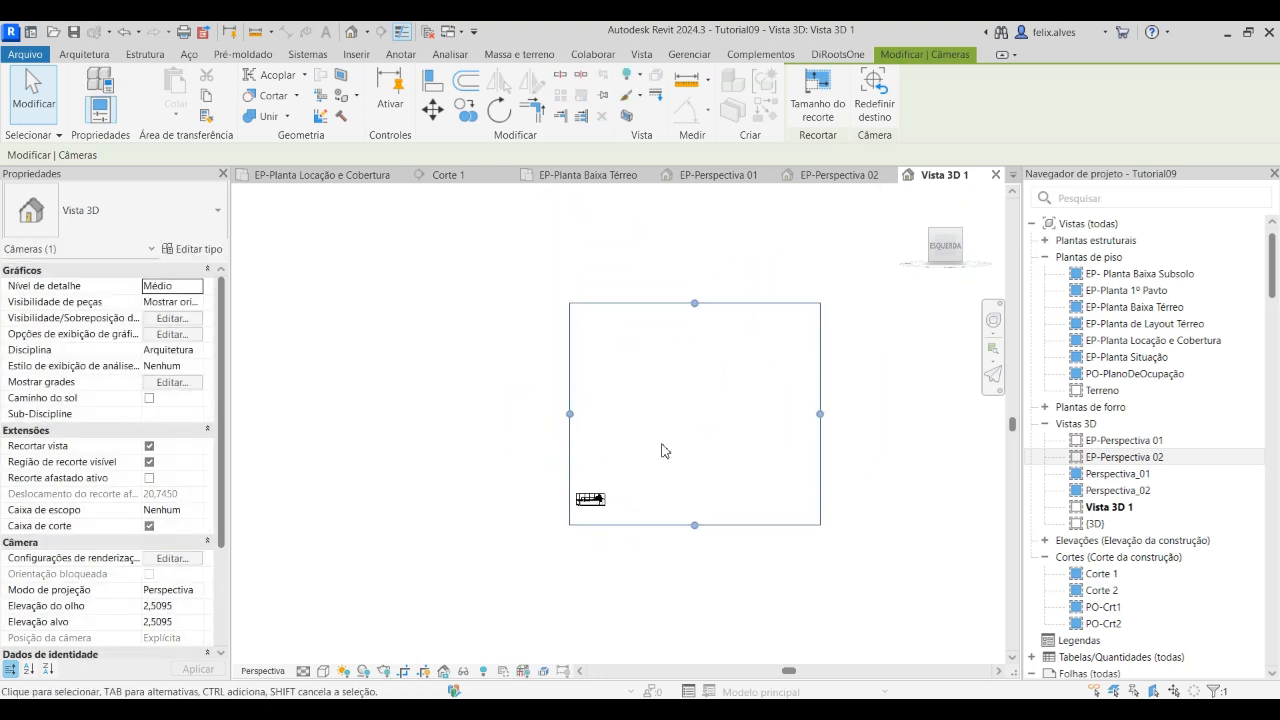
drag(696, 302, 655, 457)
drag(820, 491, 524, 506)
scroll(563, 491, up, 10)
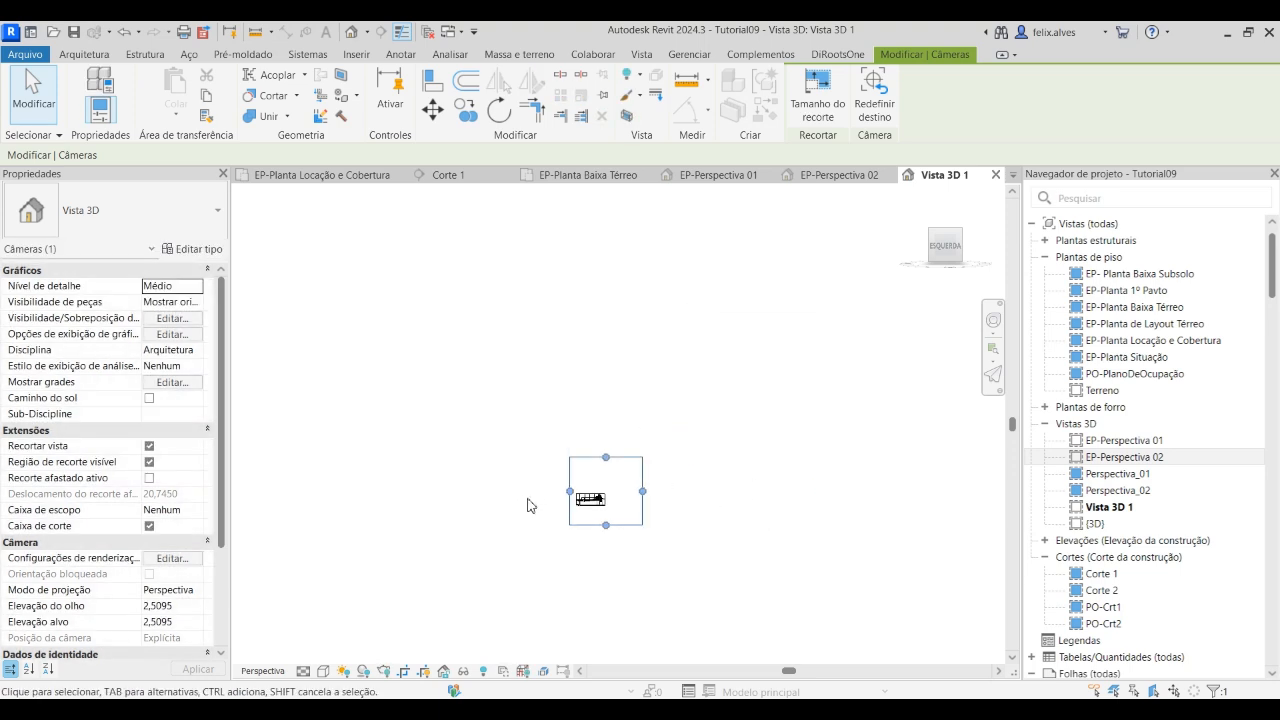
Try to tighten the remaining crop region edges closer around the sectioned model
middle_drag(768, 524, 701, 473)
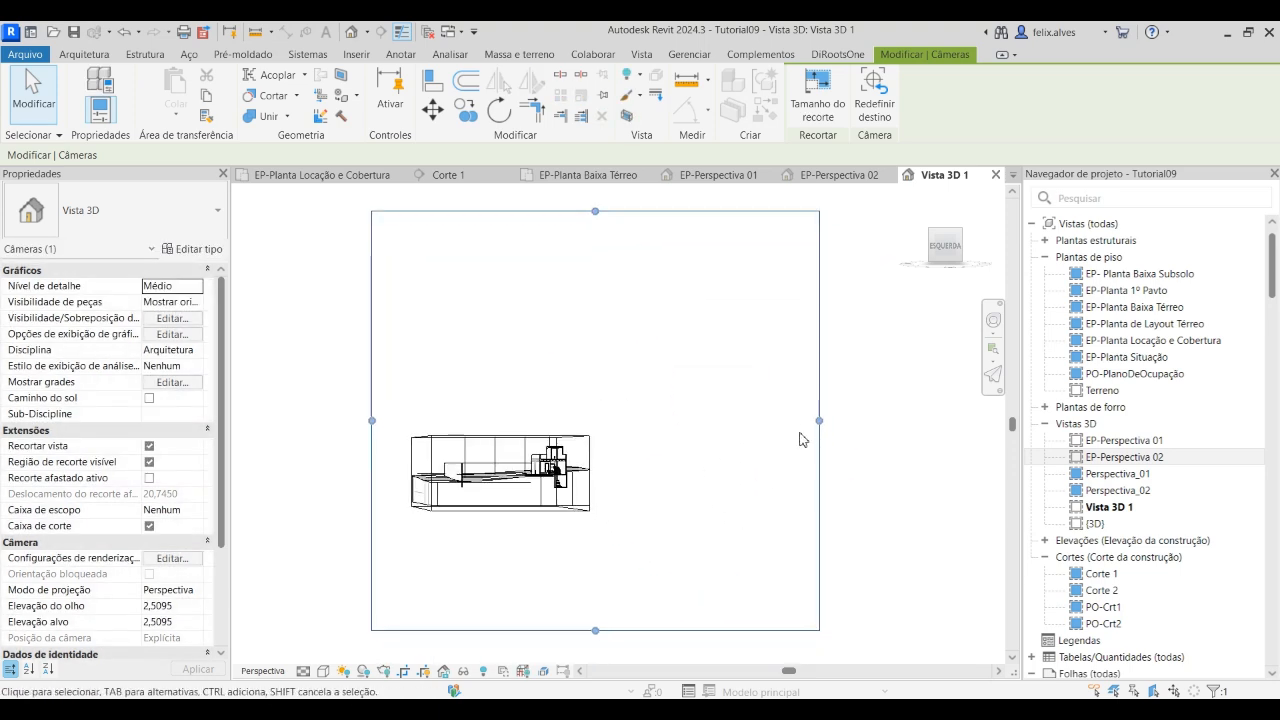
drag(820, 424, 530, 435)
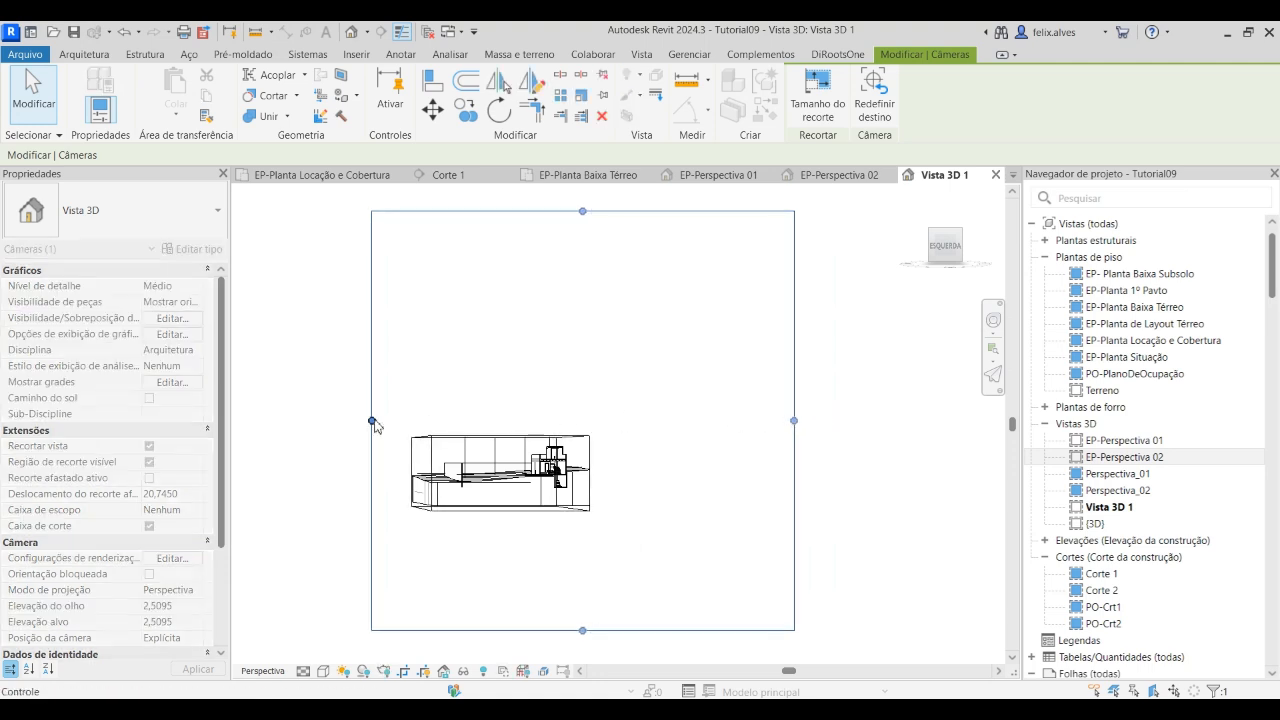
click(369, 422)
scroll(524, 500, up, 2)
scroll(524, 500, down, 1)
click(594, 644)
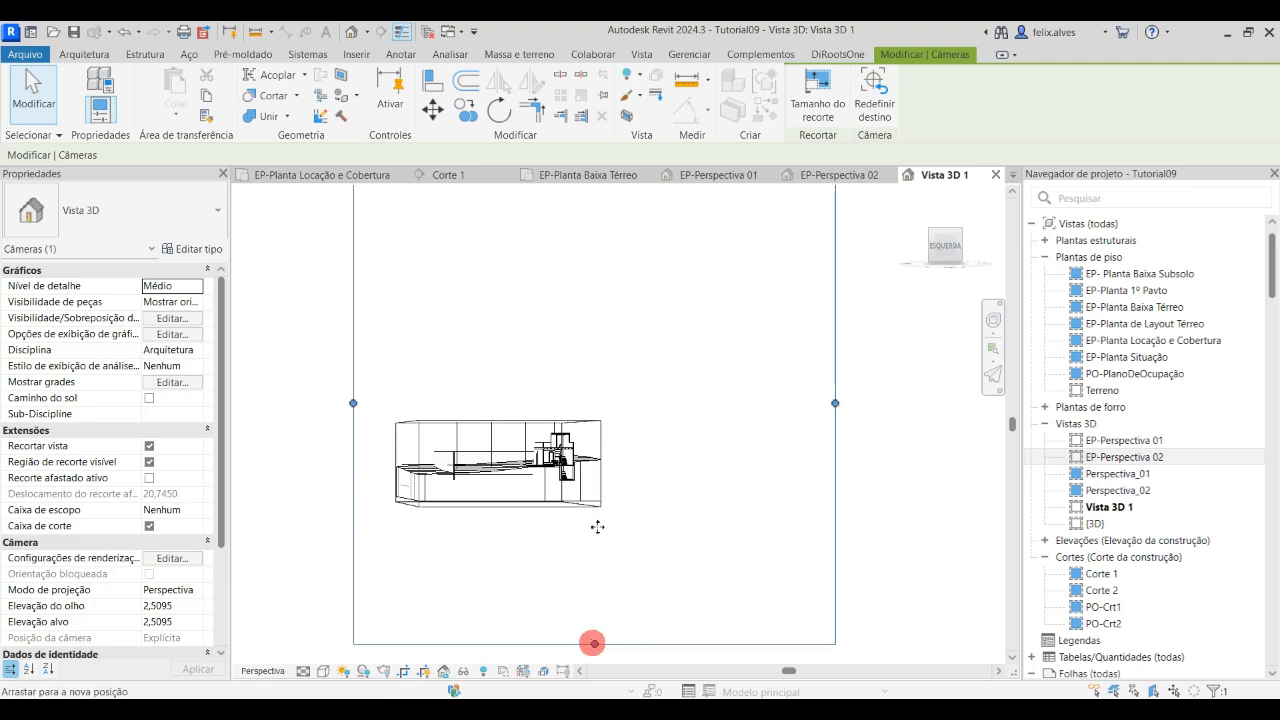
scroll(600, 531, down, 2)
click(596, 322)
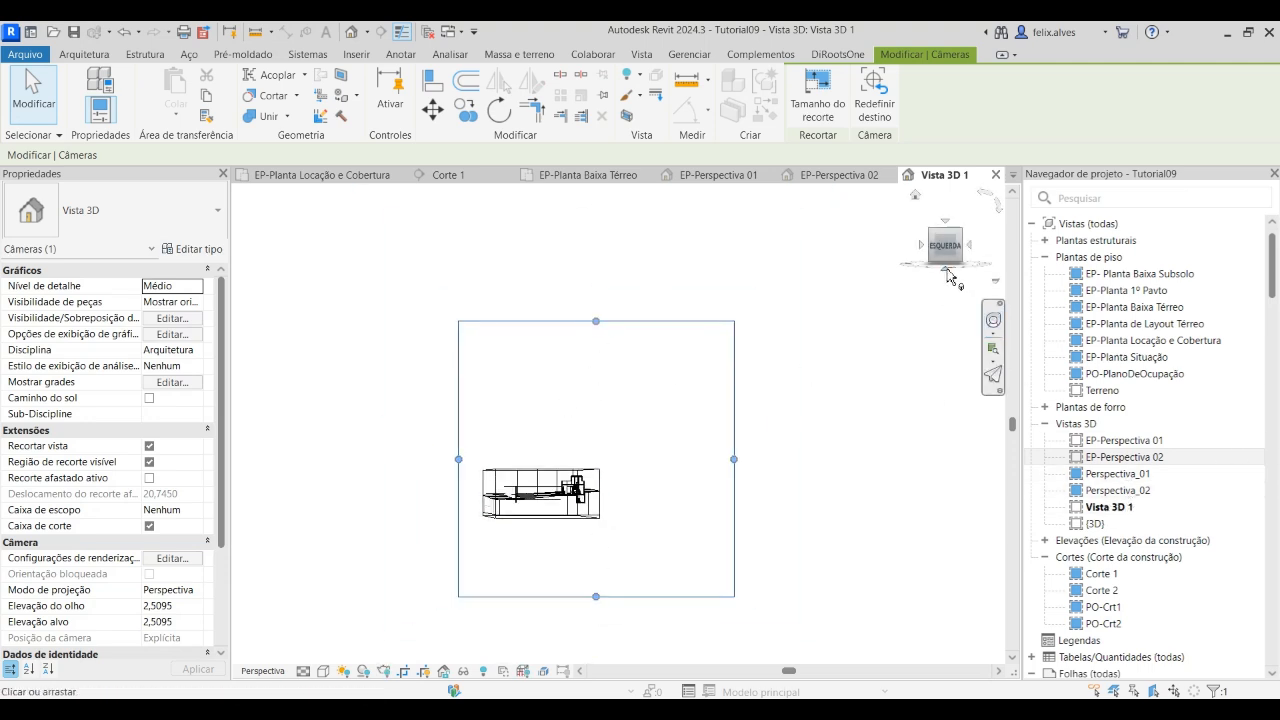
right_click(935, 237)
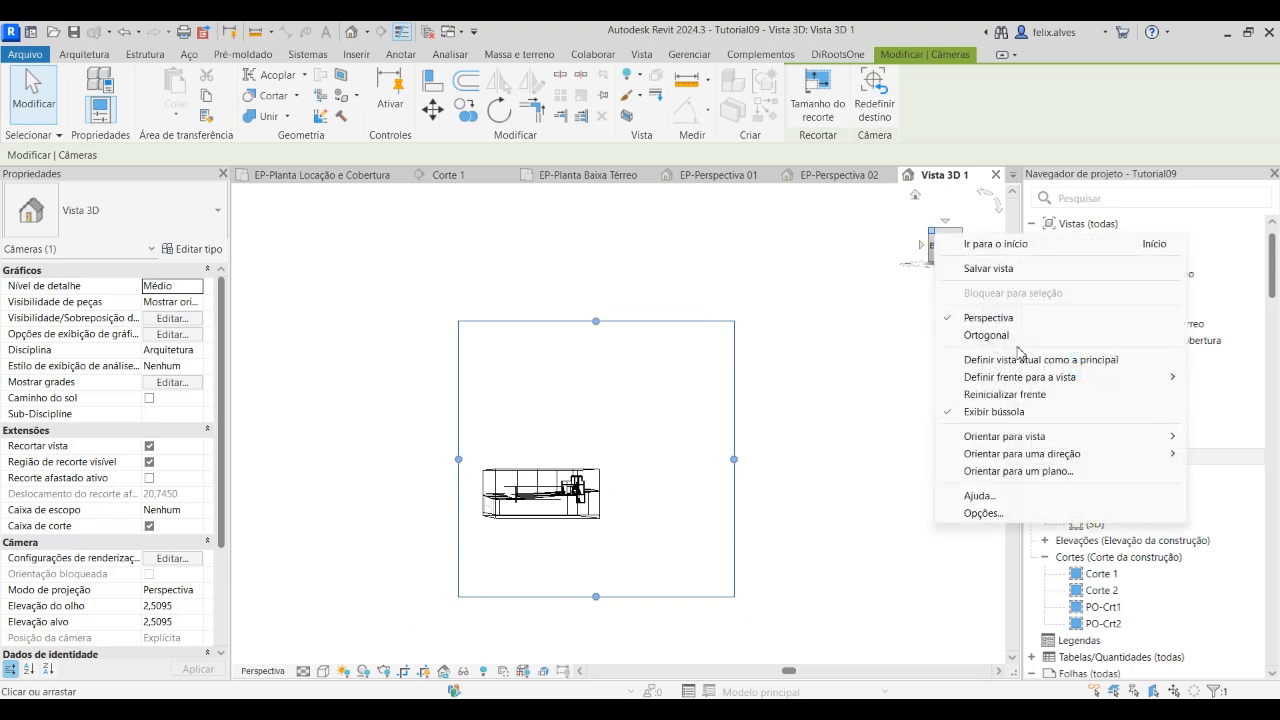
mouse_move(1024, 434)
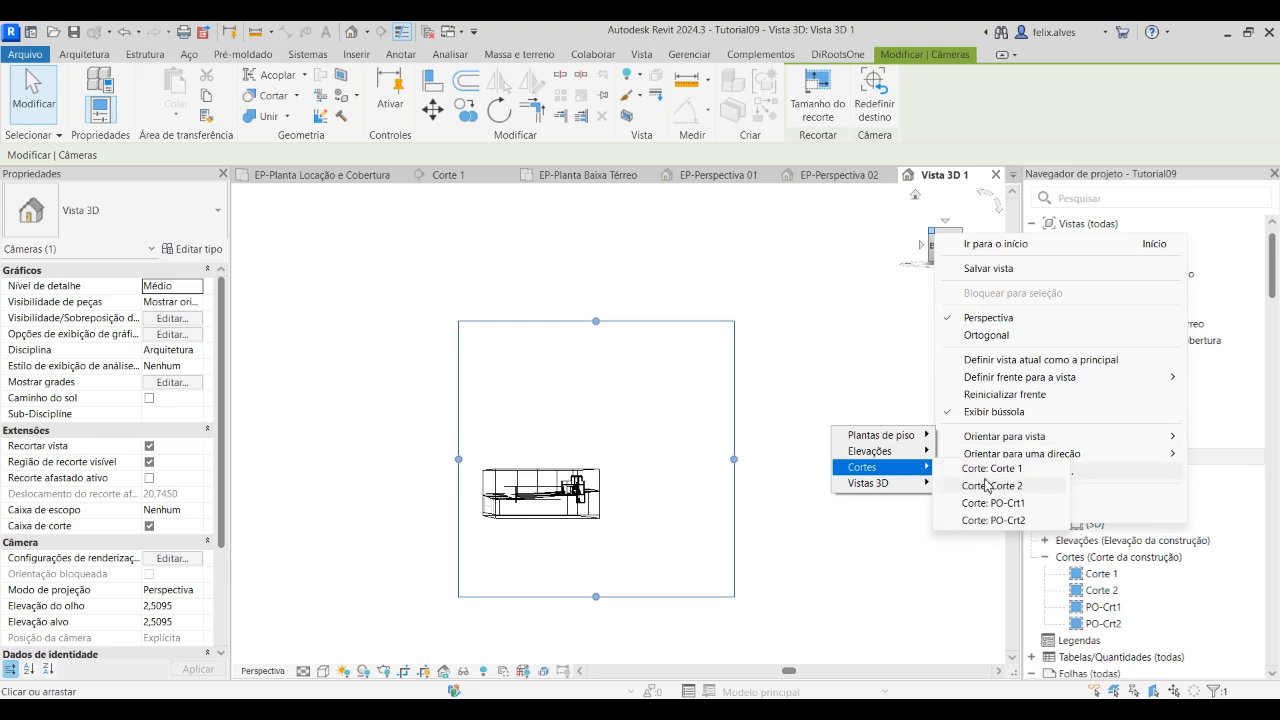
click(993, 470)
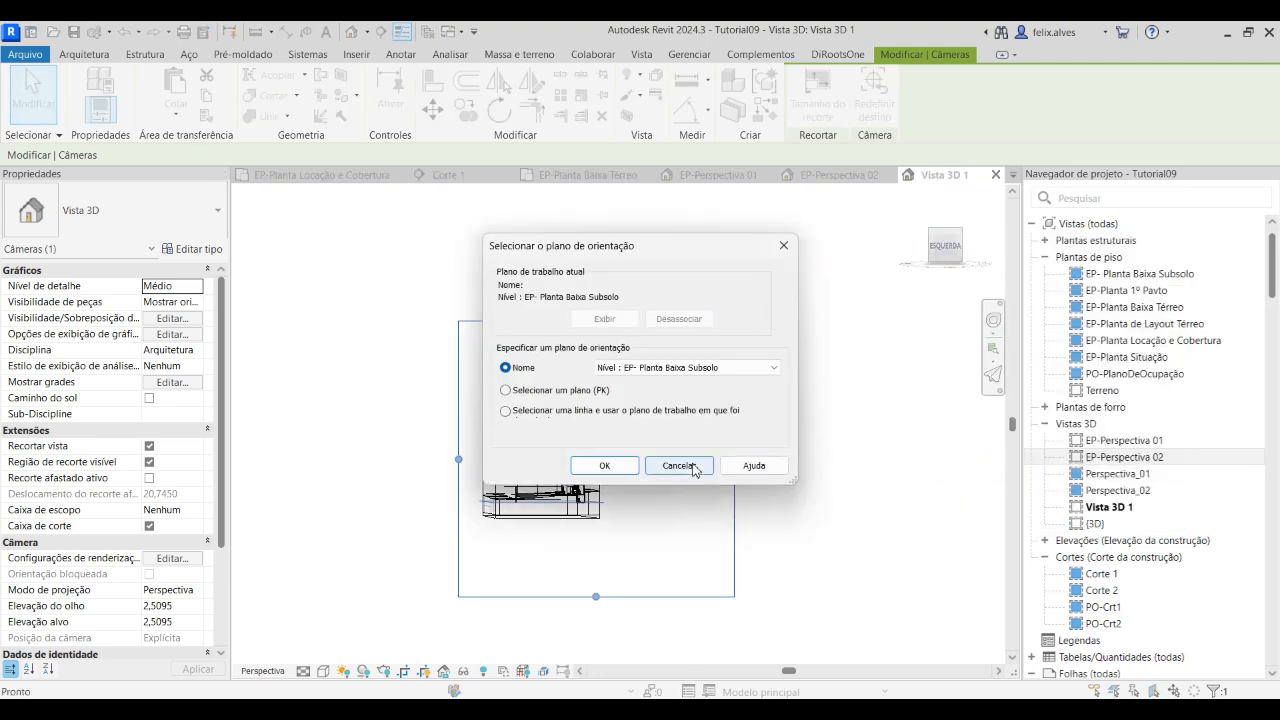
click(678, 466)
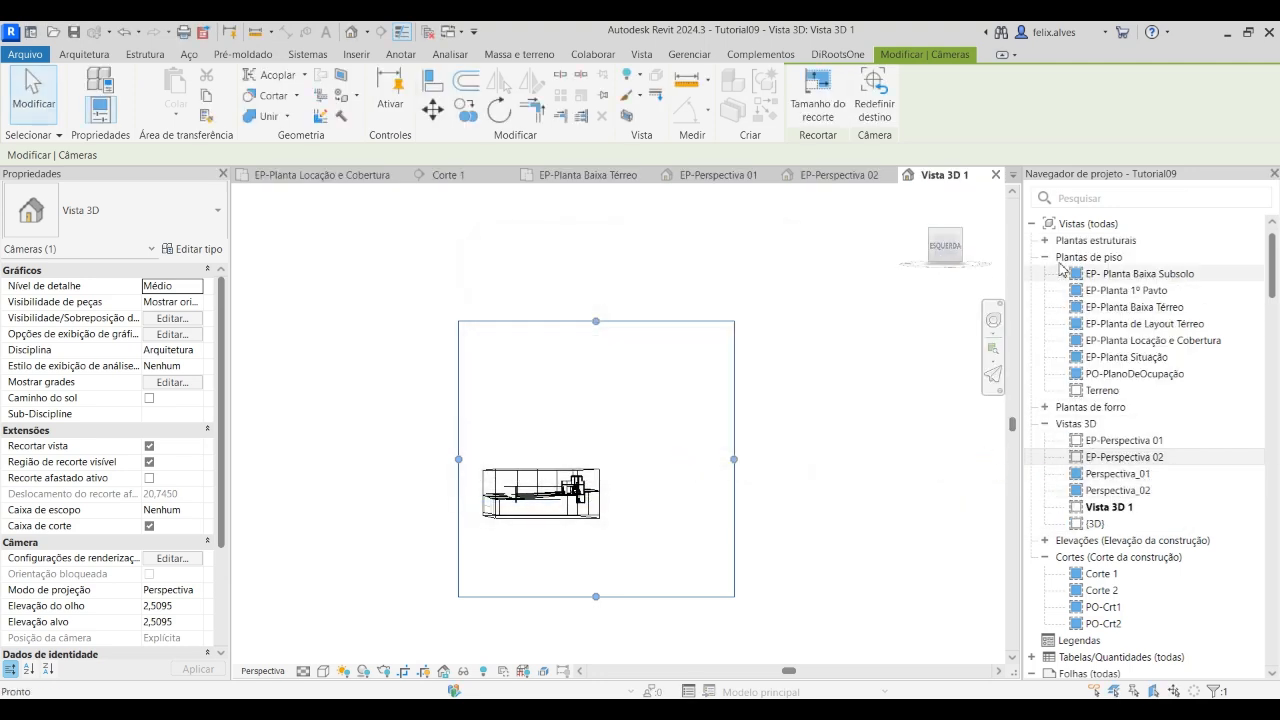
right_click(960, 236)
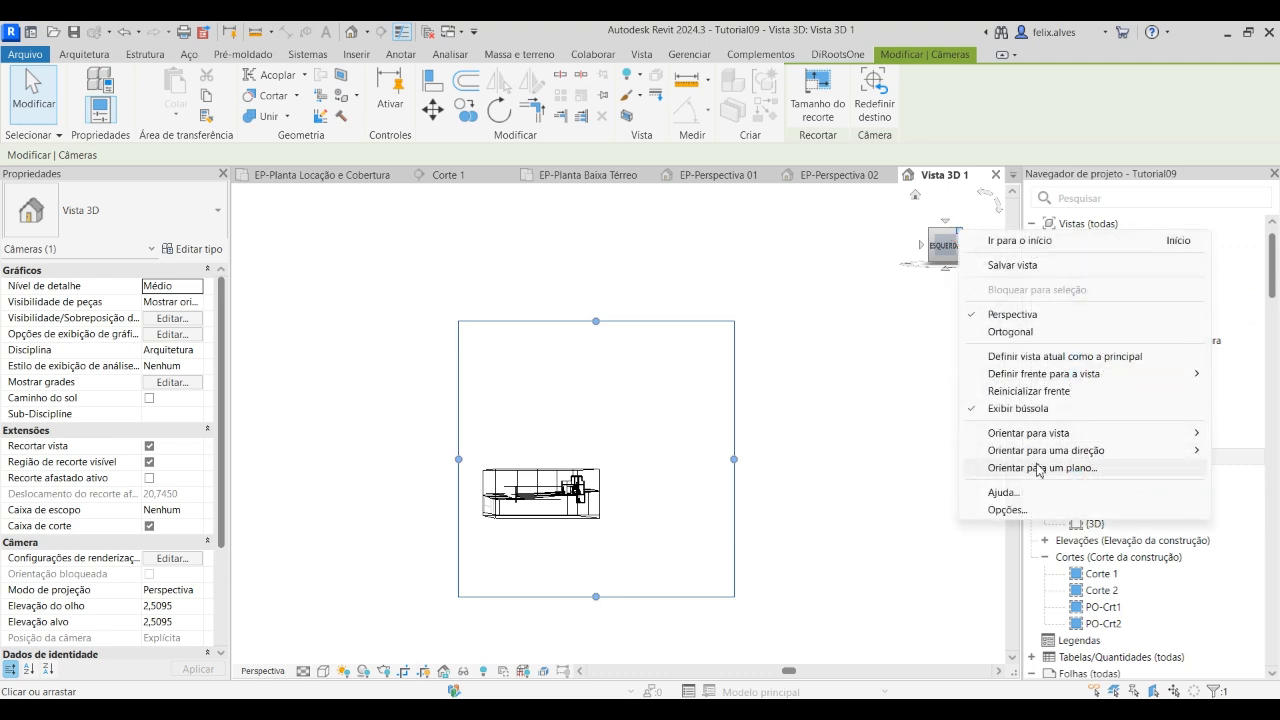
mouse_move(1052, 455)
click(771, 372)
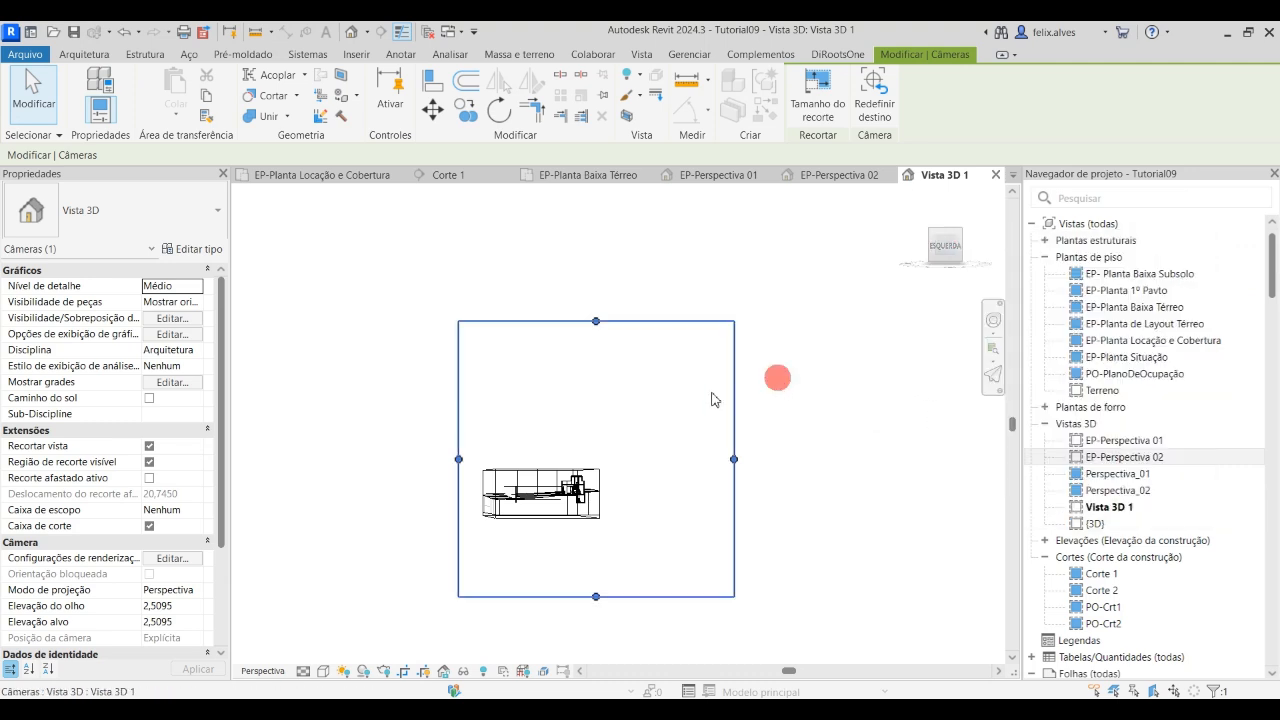
Open EP-Planta Locação e Cobertura, hide its crop region to look for the camera around the site, and show the crop region again
click(365, 176)
scroll(610, 368, down, 3)
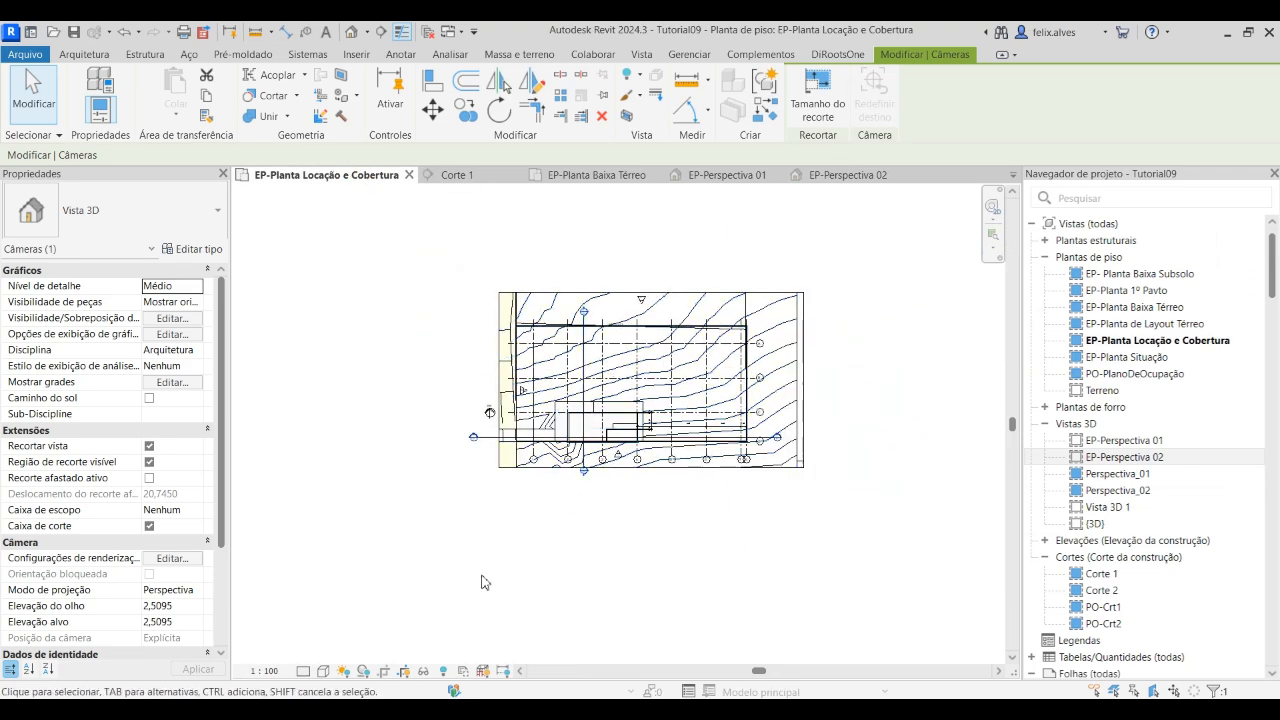
click(404, 672)
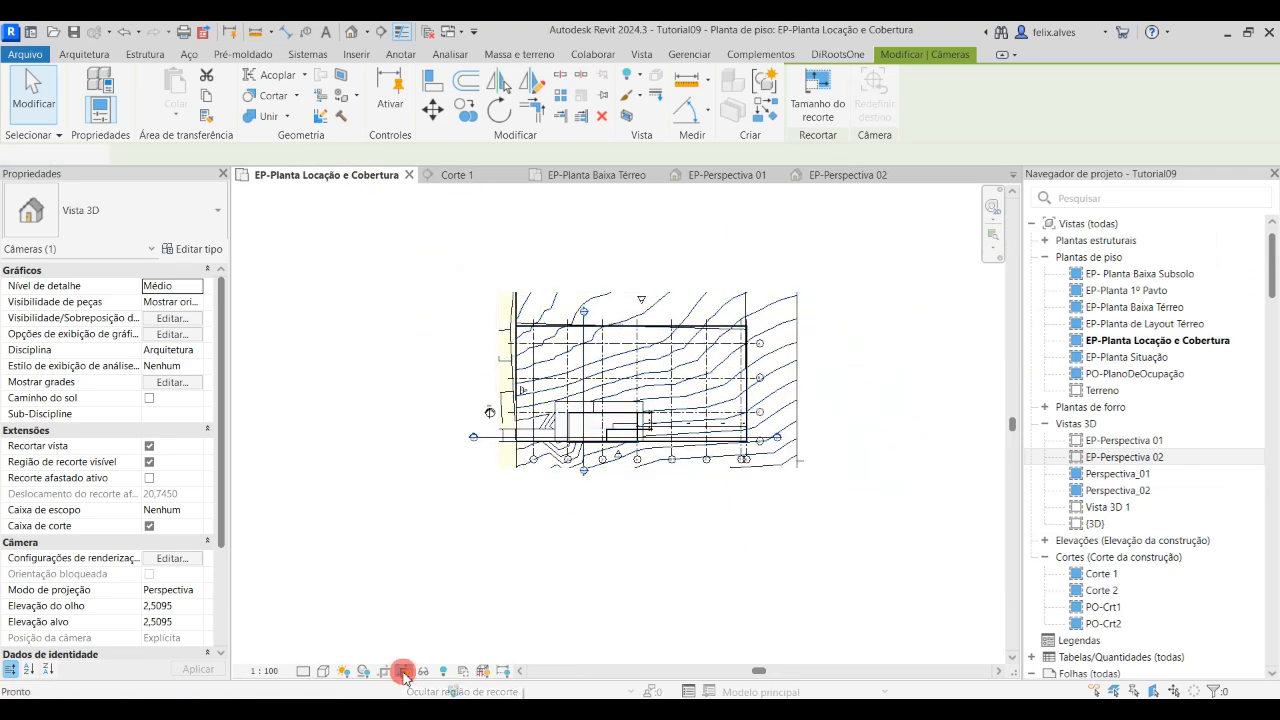
scroll(420, 640, down, 3)
middle_drag(493, 489, 663, 491)
scroll(651, 488, down, 2)
scroll(648, 490, up, 4)
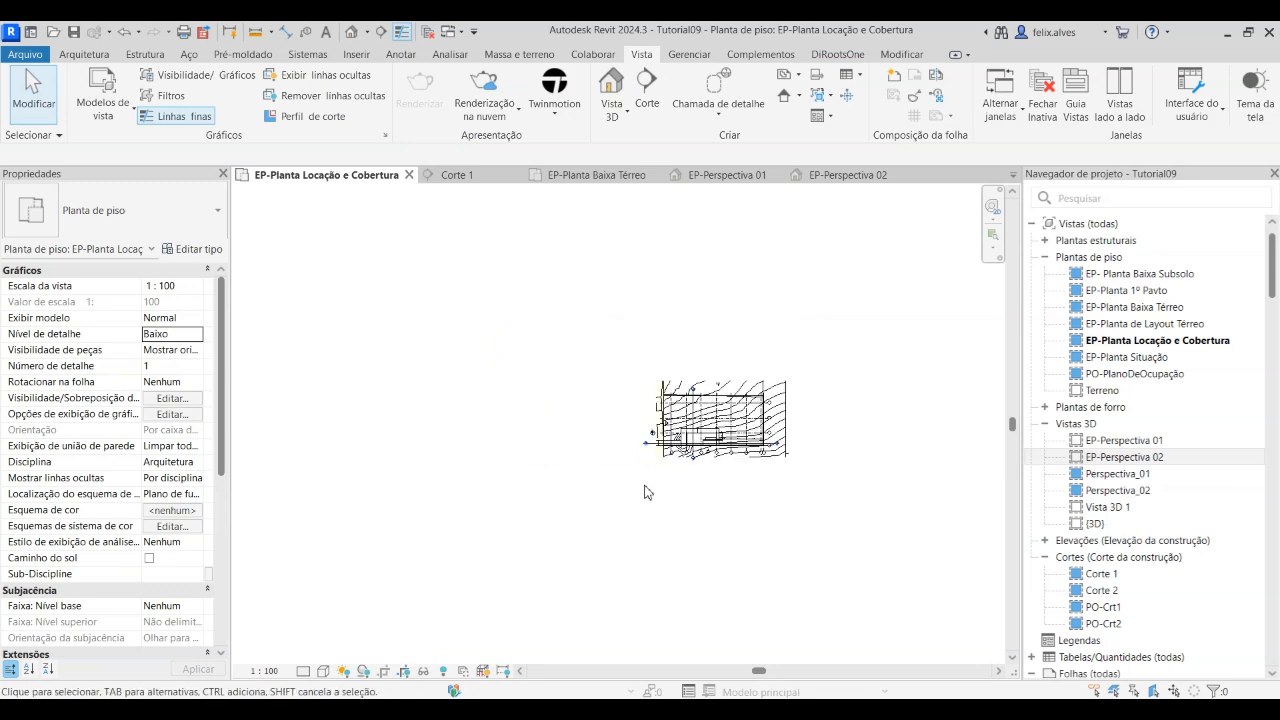
click(404, 672)
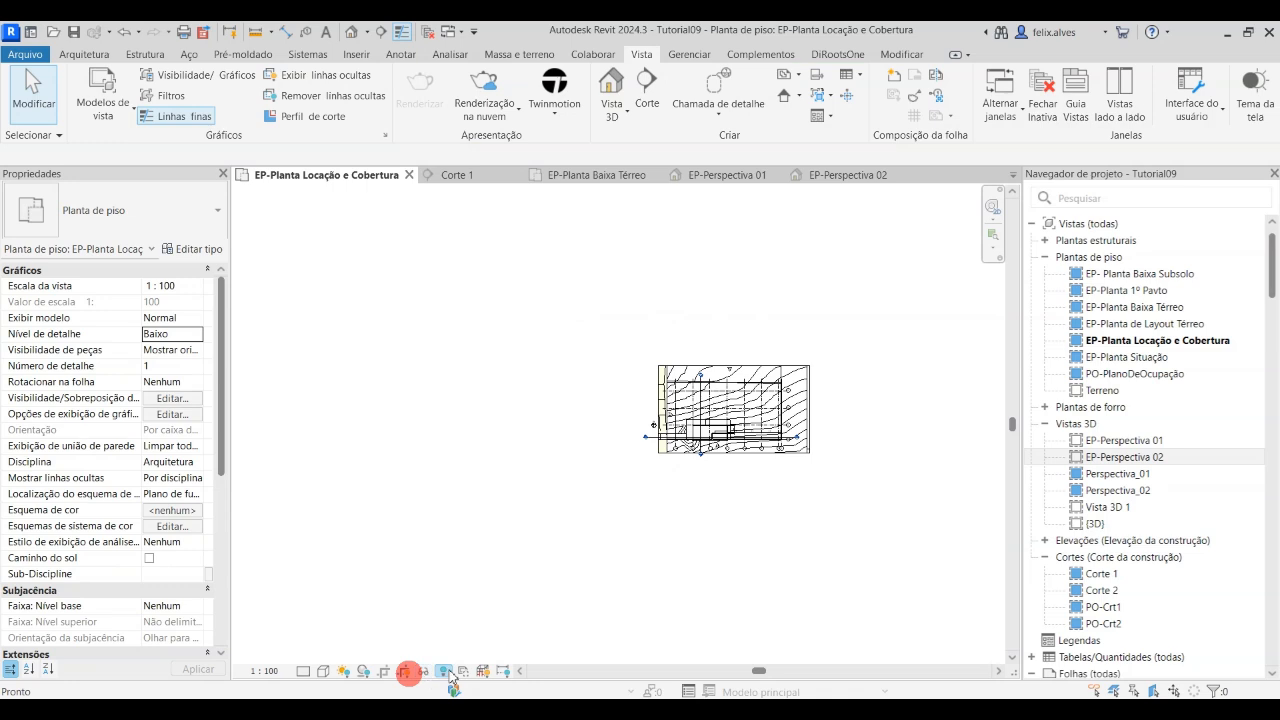
Check EP-Planta Locação e Cobertura for hidden elements, leave the reveal mode and hide the plan's crop region
click(443, 671)
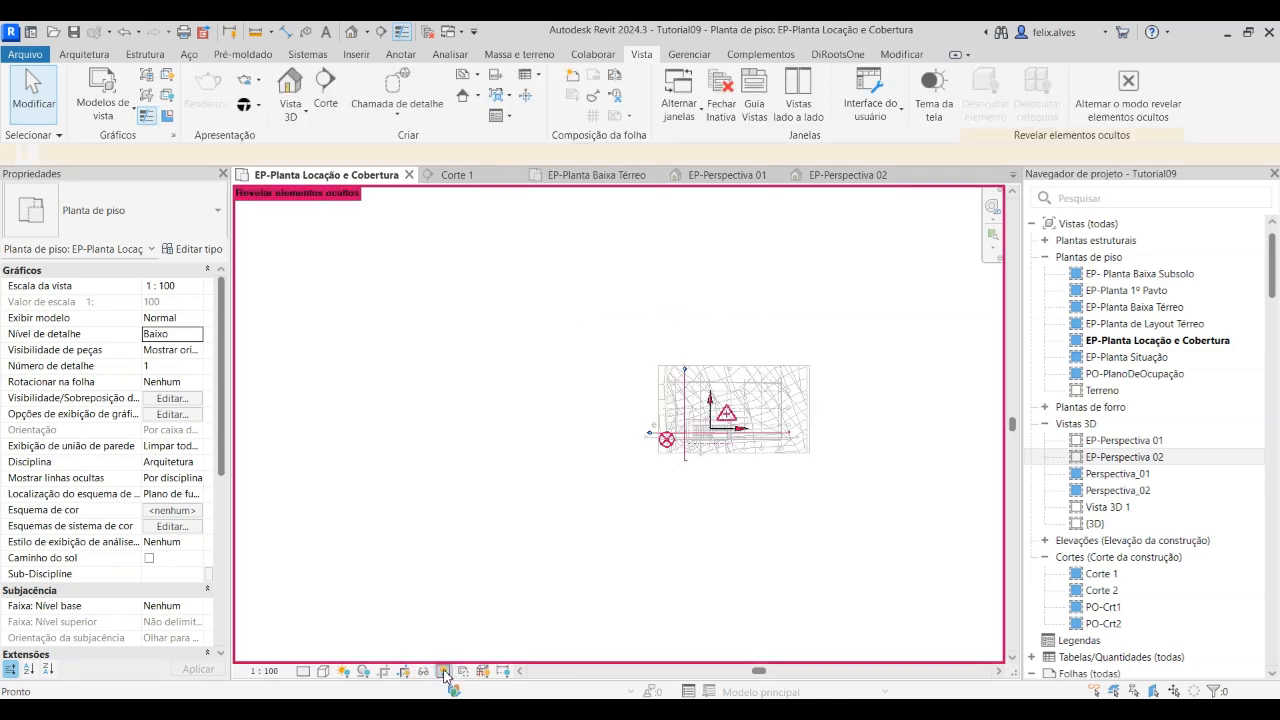
click(443, 671)
click(405, 672)
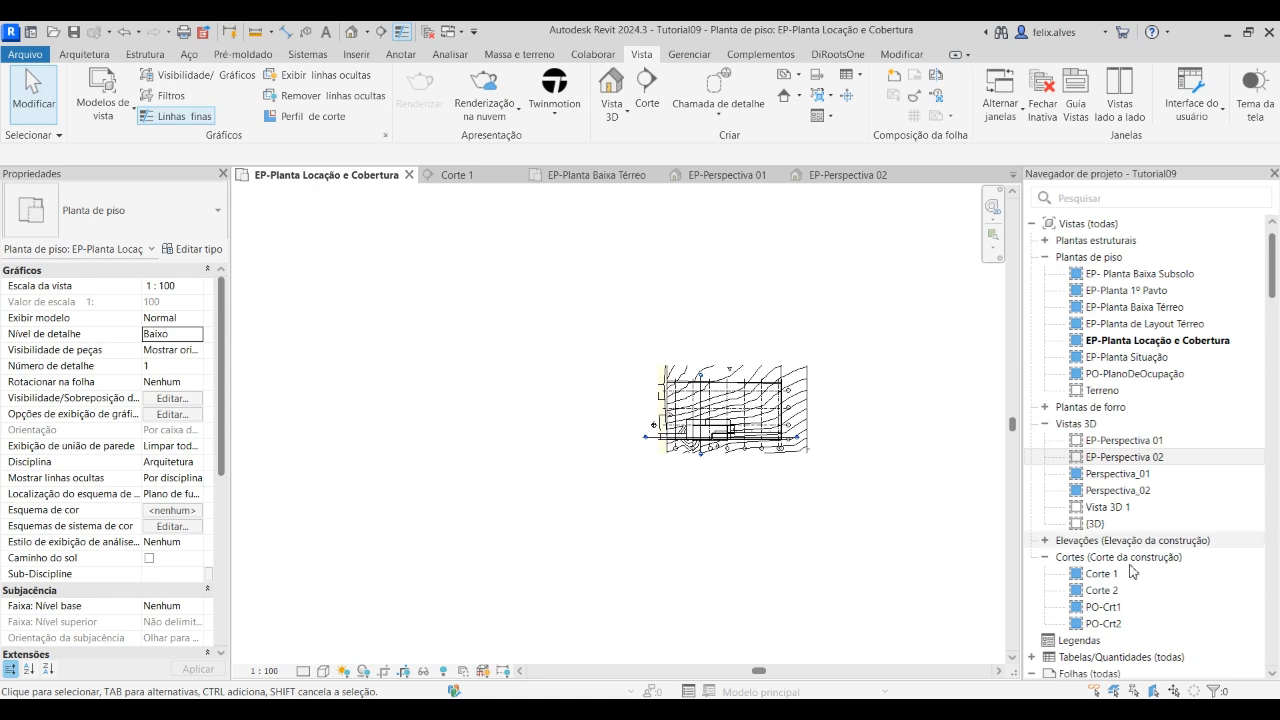
Open Vista 3D 1, dismiss the save reminder and delete this view from the project
click(1155, 458)
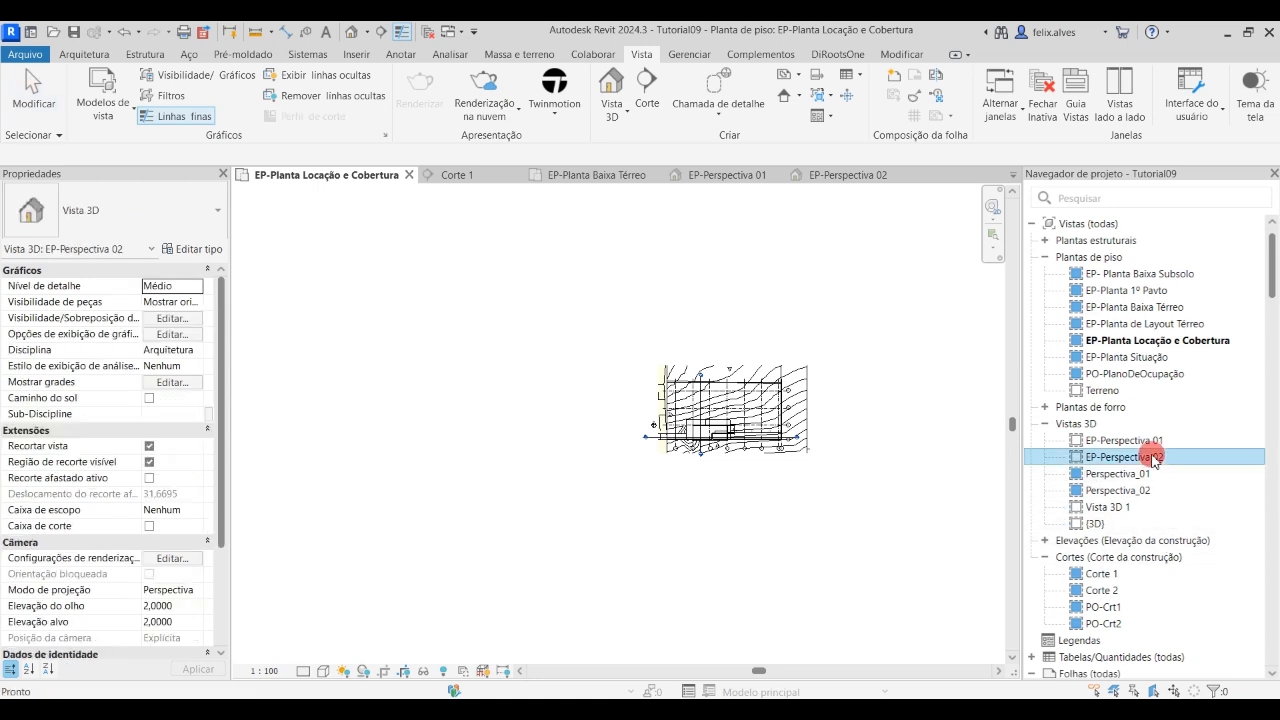
click(1113, 508)
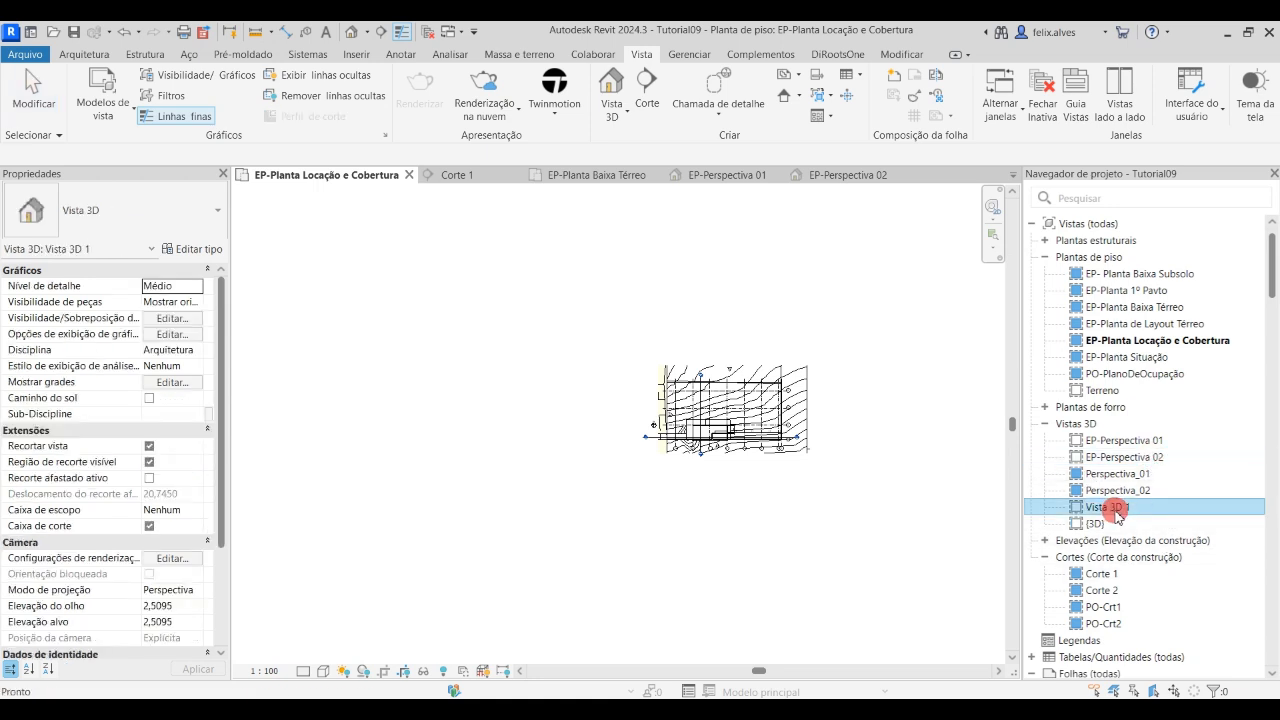
double_click(1113, 508)
click(767, 446)
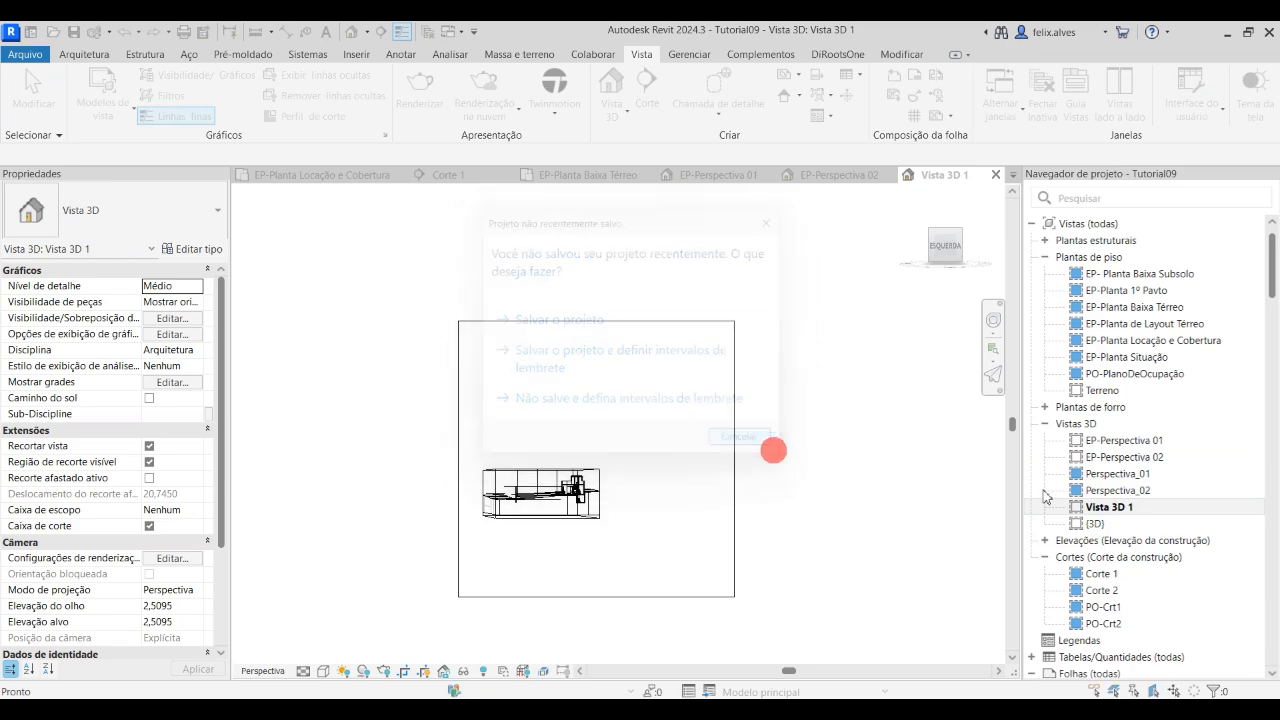
right_click(1188, 508)
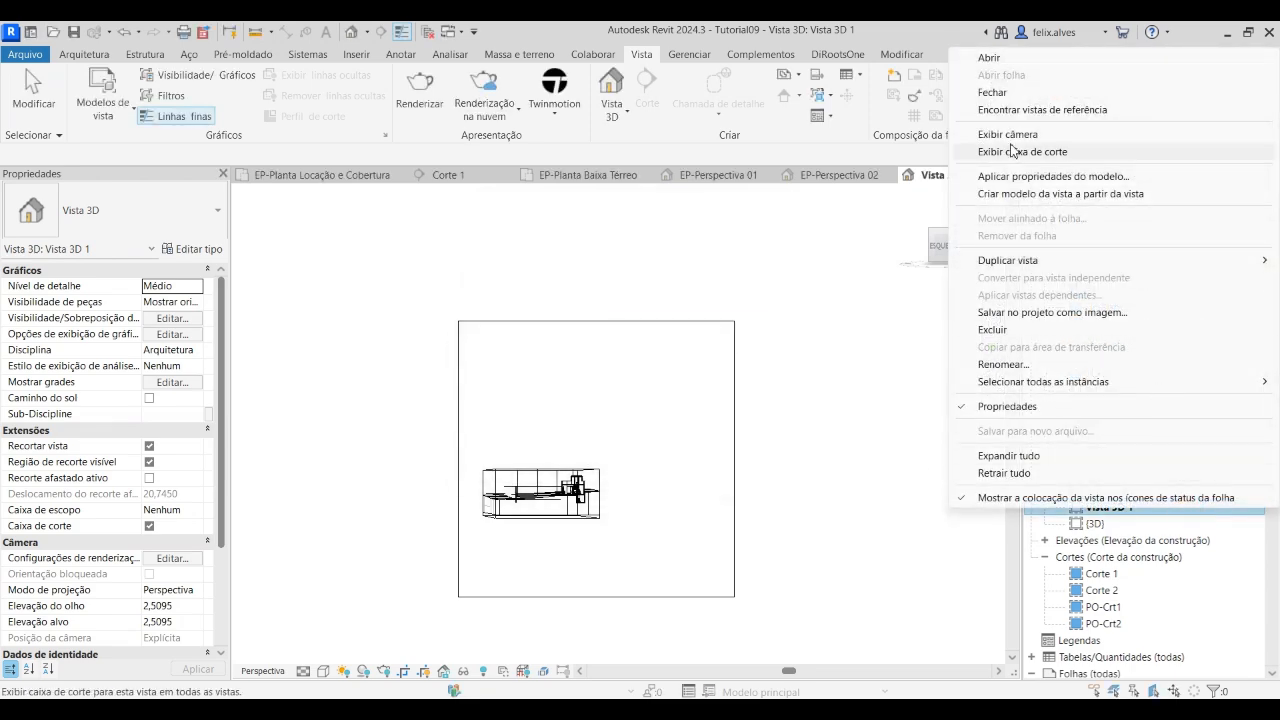
click(995, 329)
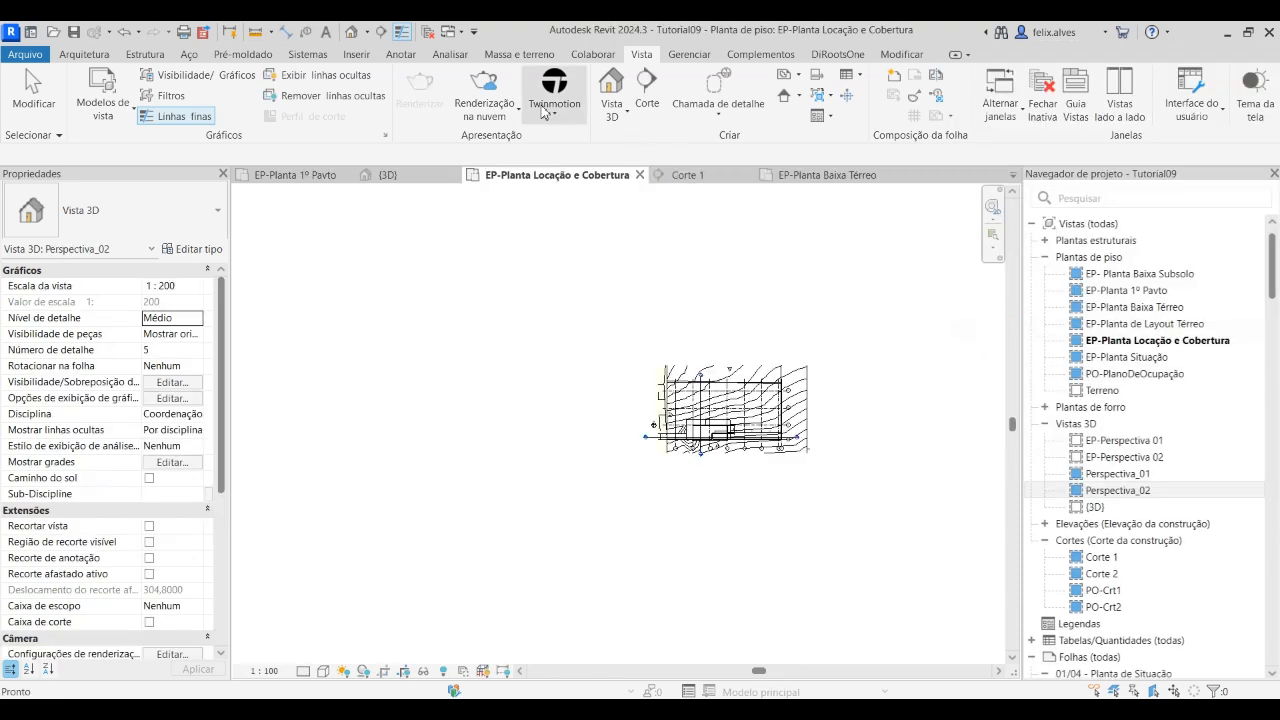
Place a new perspective camera in EP-Planta Locação e Cobertura, standing between axes 1 and 2 and aimed into the building just past axis 3
click(614, 112)
click(628, 177)
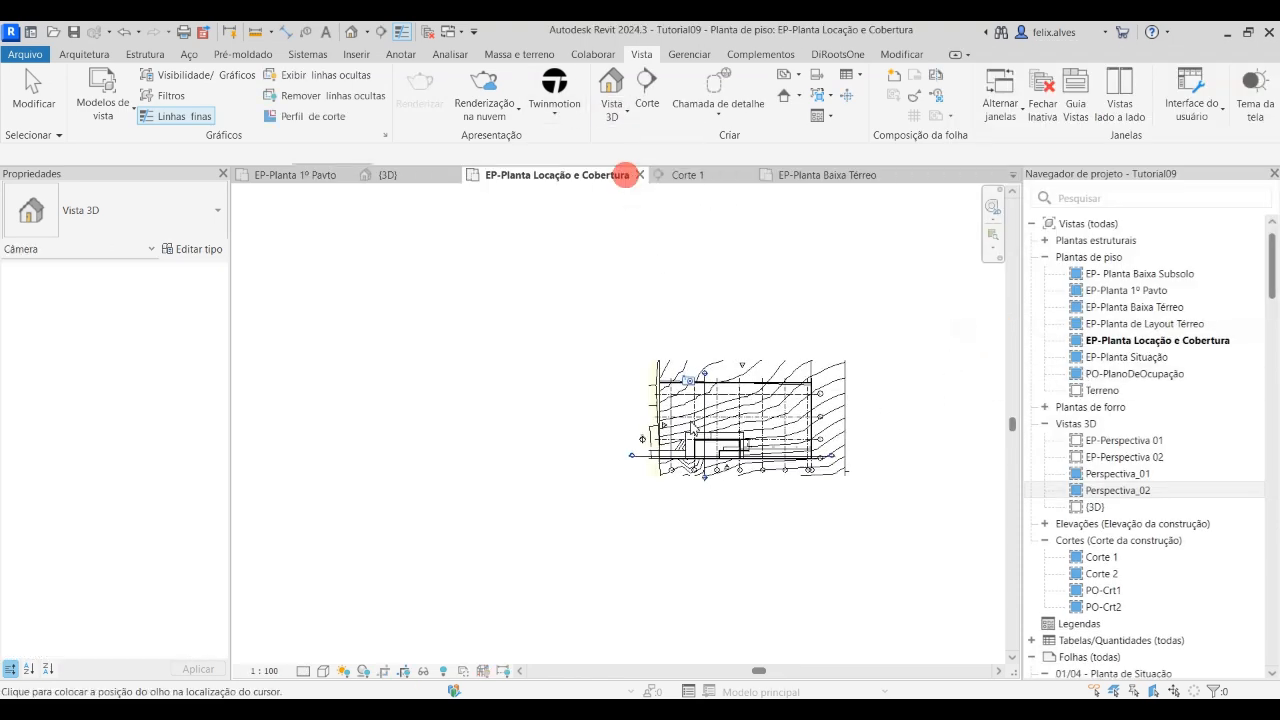
scroll(660, 440, up, 5)
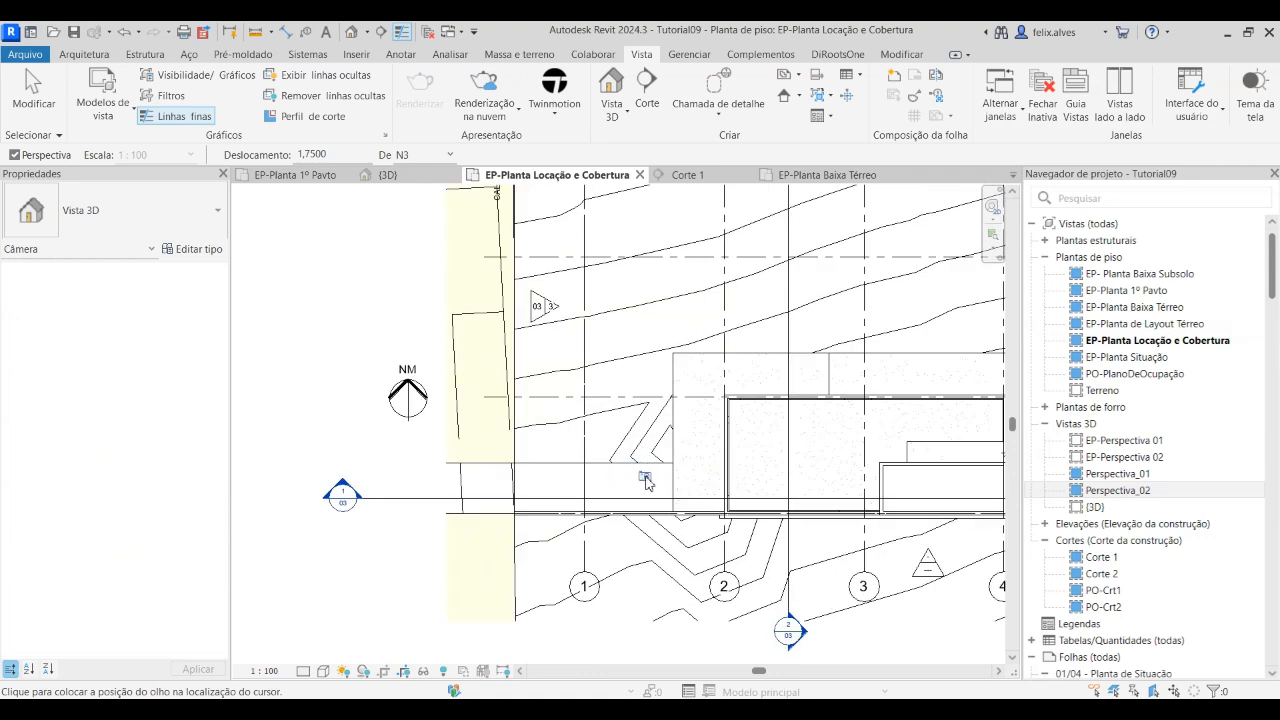
click(899, 487)
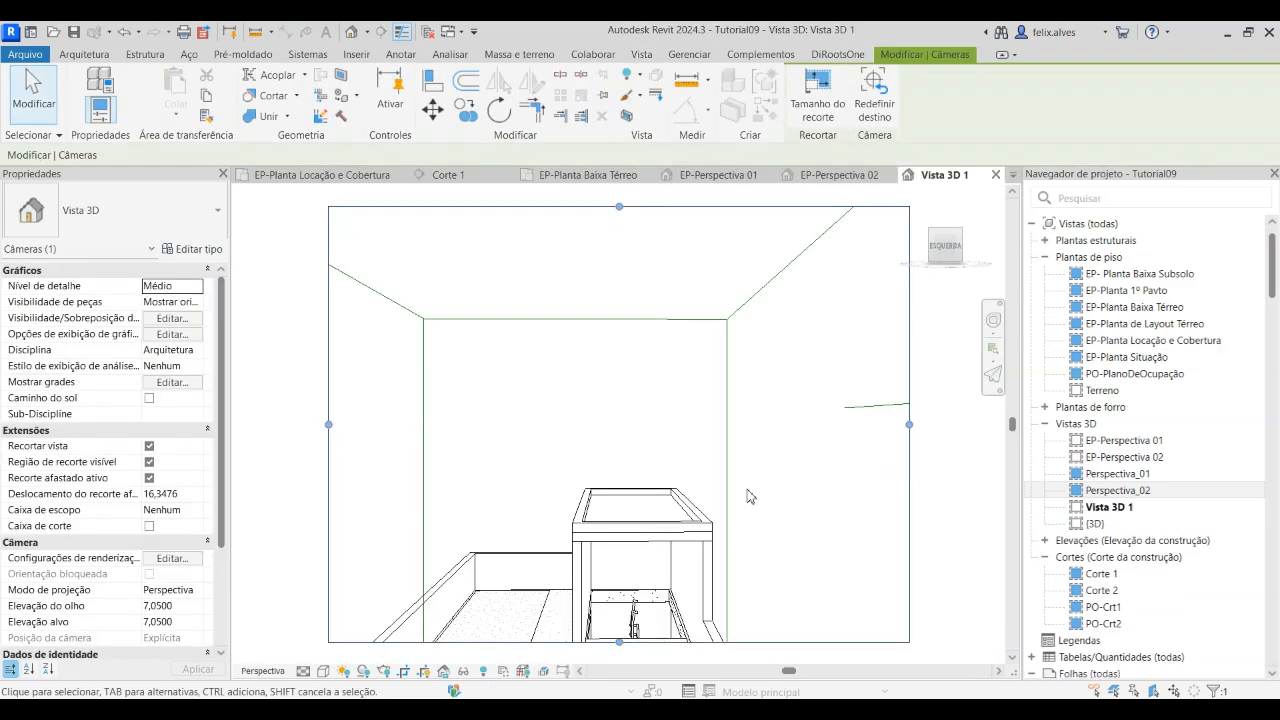
Orient the new camera view to the section Corte 2 and turn off its view cropping
right_click(958, 236)
mouse_move(1035, 438)
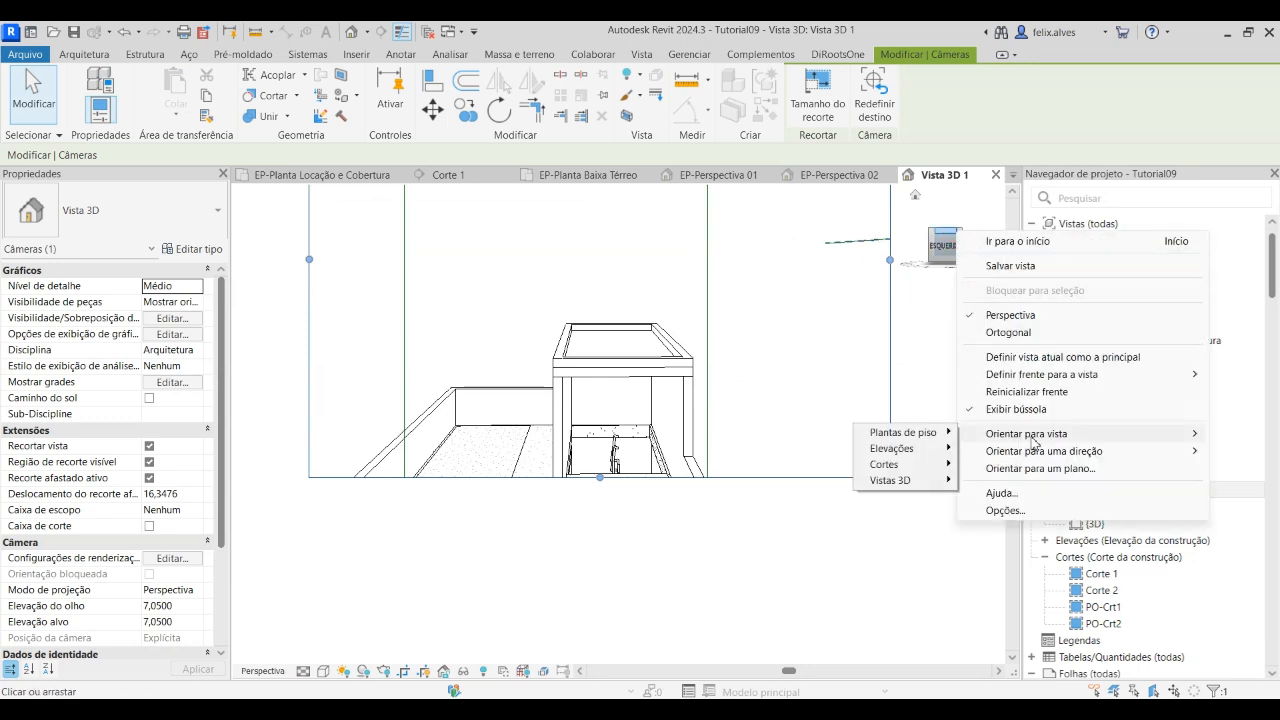
mouse_move(925, 467)
click(1025, 483)
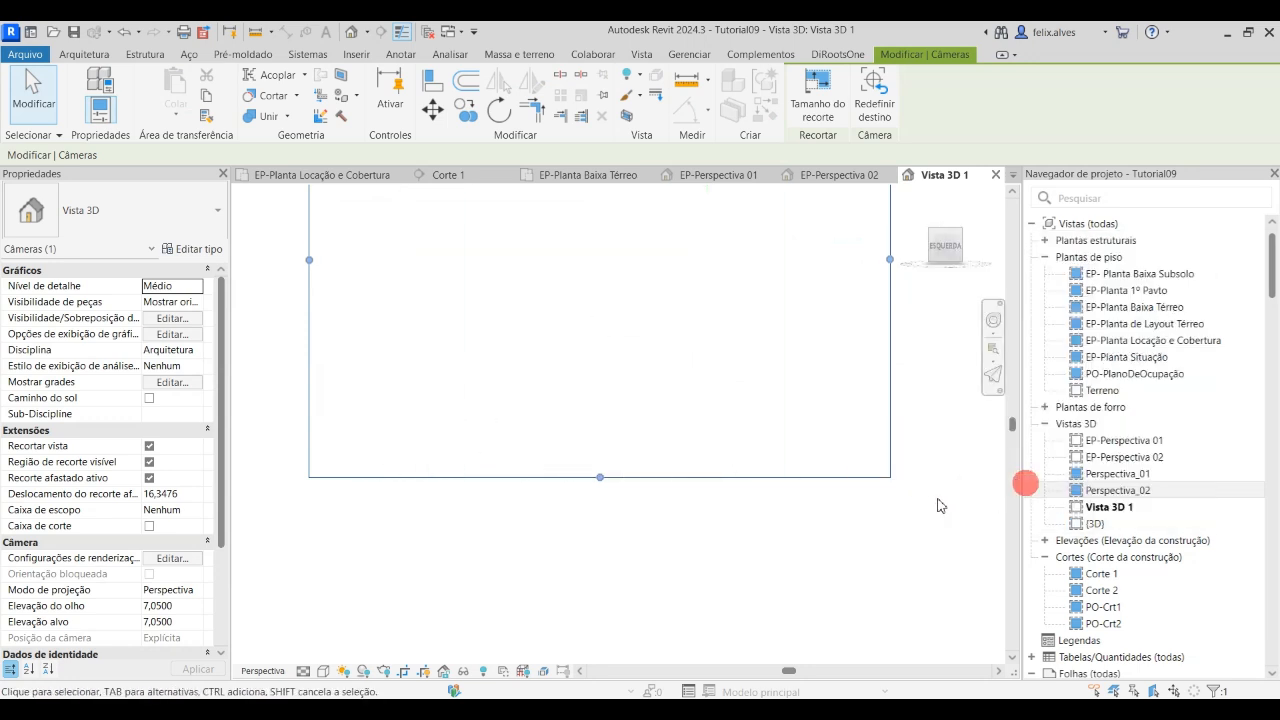
scroll(713, 426, up, 3)
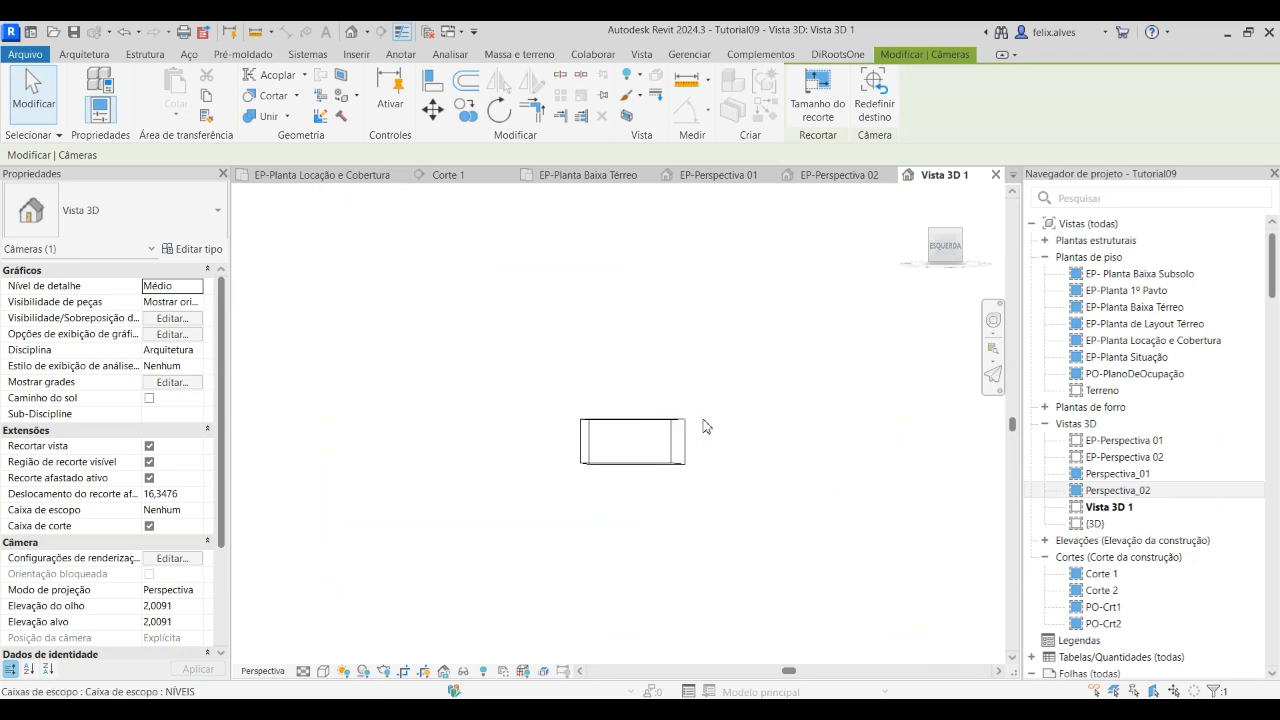
scroll(590, 432, down, 1)
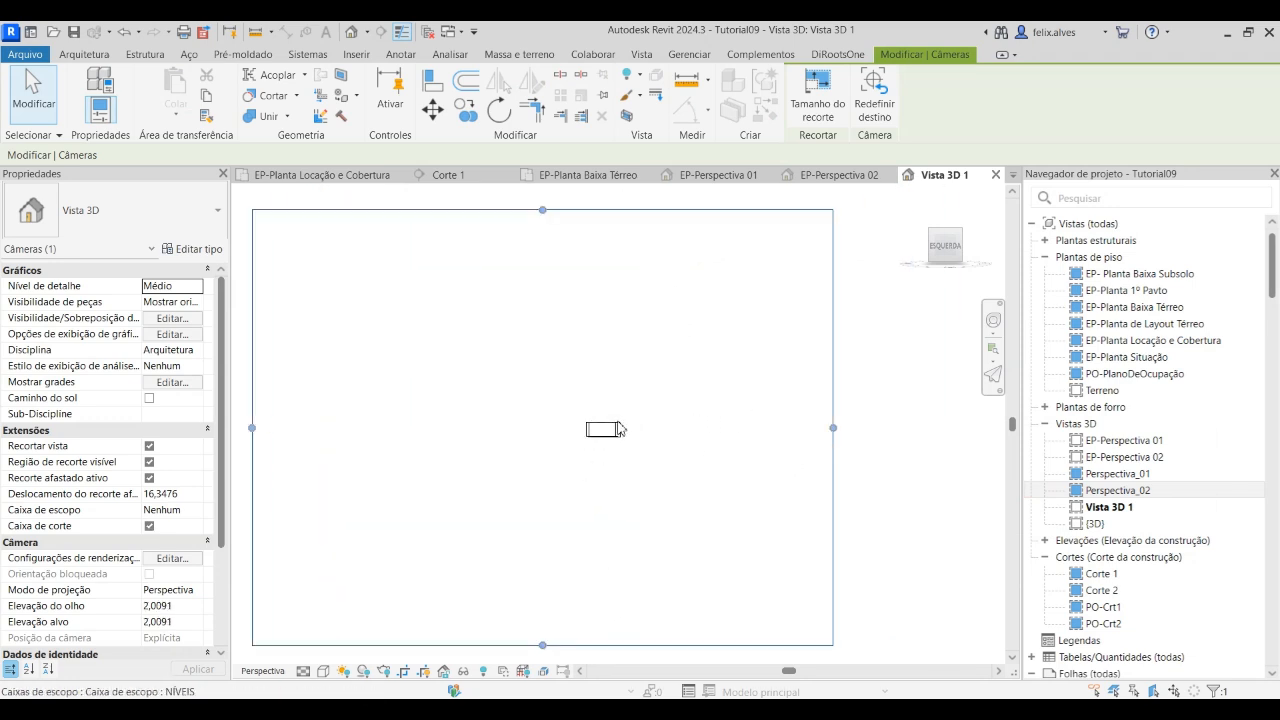
click(403, 672)
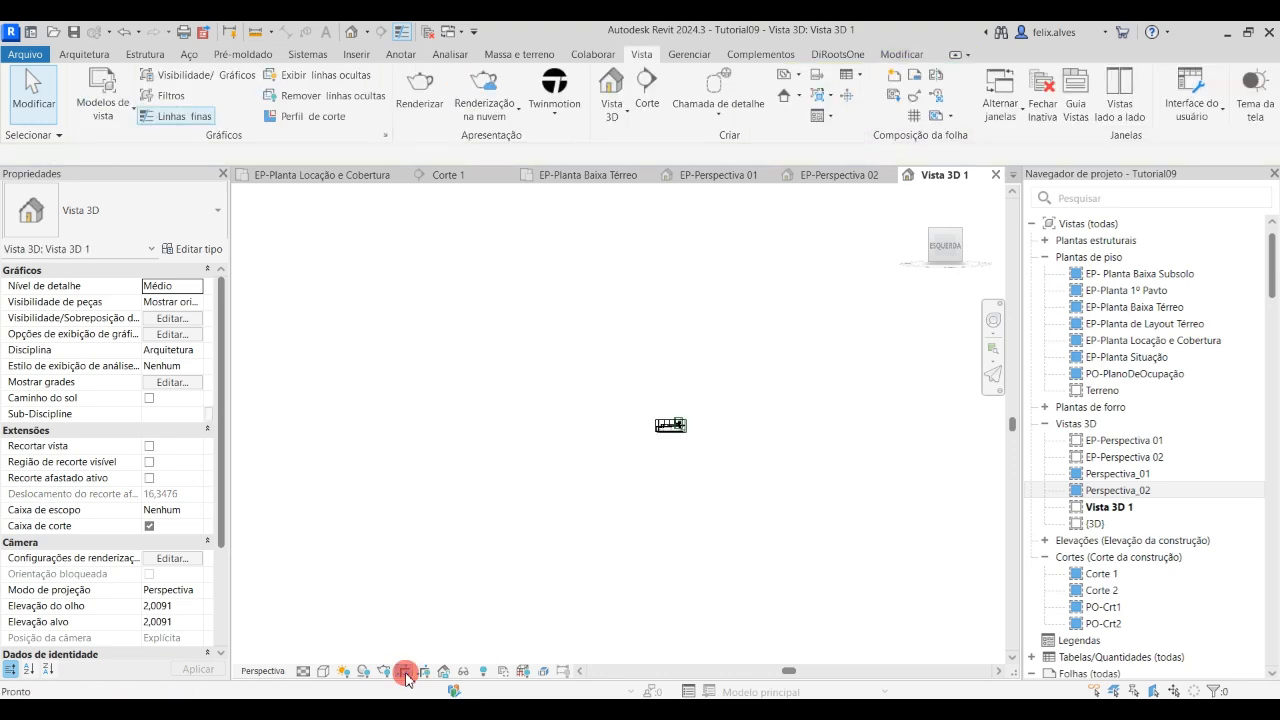
Try to reframe the uncropped sectioned model, and undo back to the camera view as it was before being oriented to the section
scroll(668, 428, up, 10)
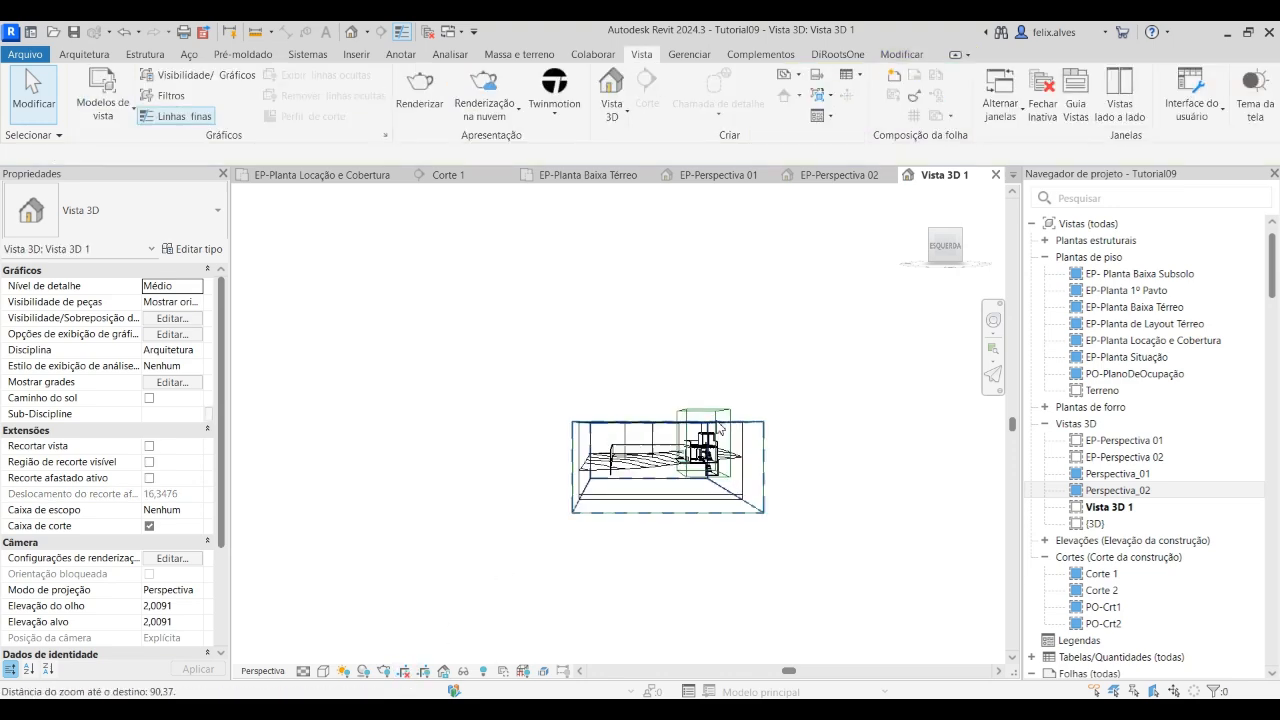
shift+middle_drag(718, 434, 640, 484)
scroll(668, 450, up, 3)
middle_drag(684, 410, 642, 412)
scroll(642, 412, down, 7)
scroll(642, 412, down, 5)
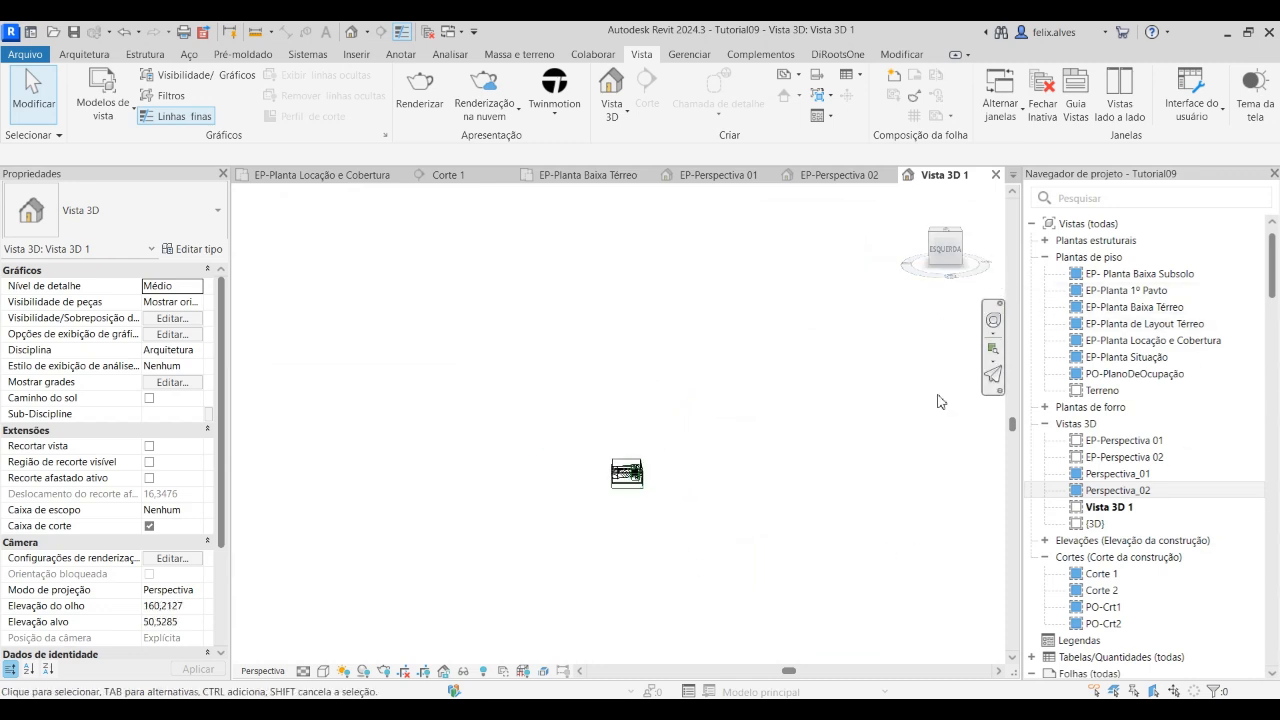
click(903, 461)
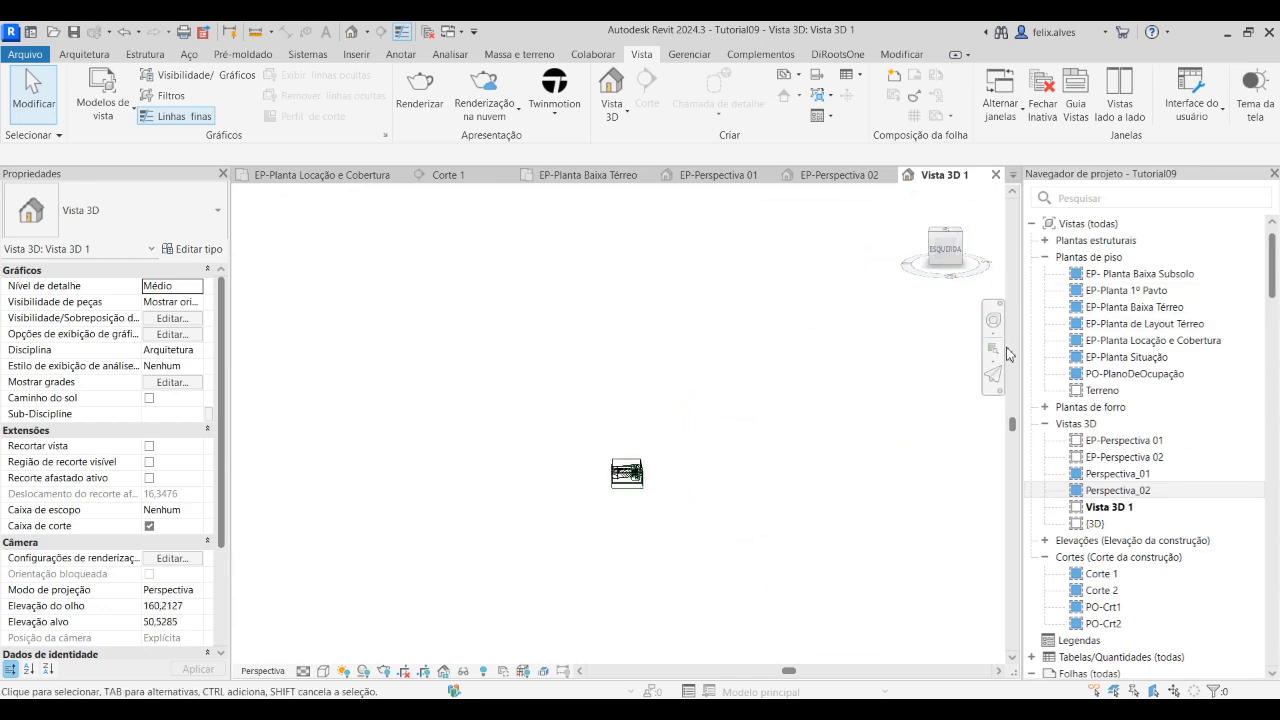
key(ctrl+z)
key(ctrl+z)
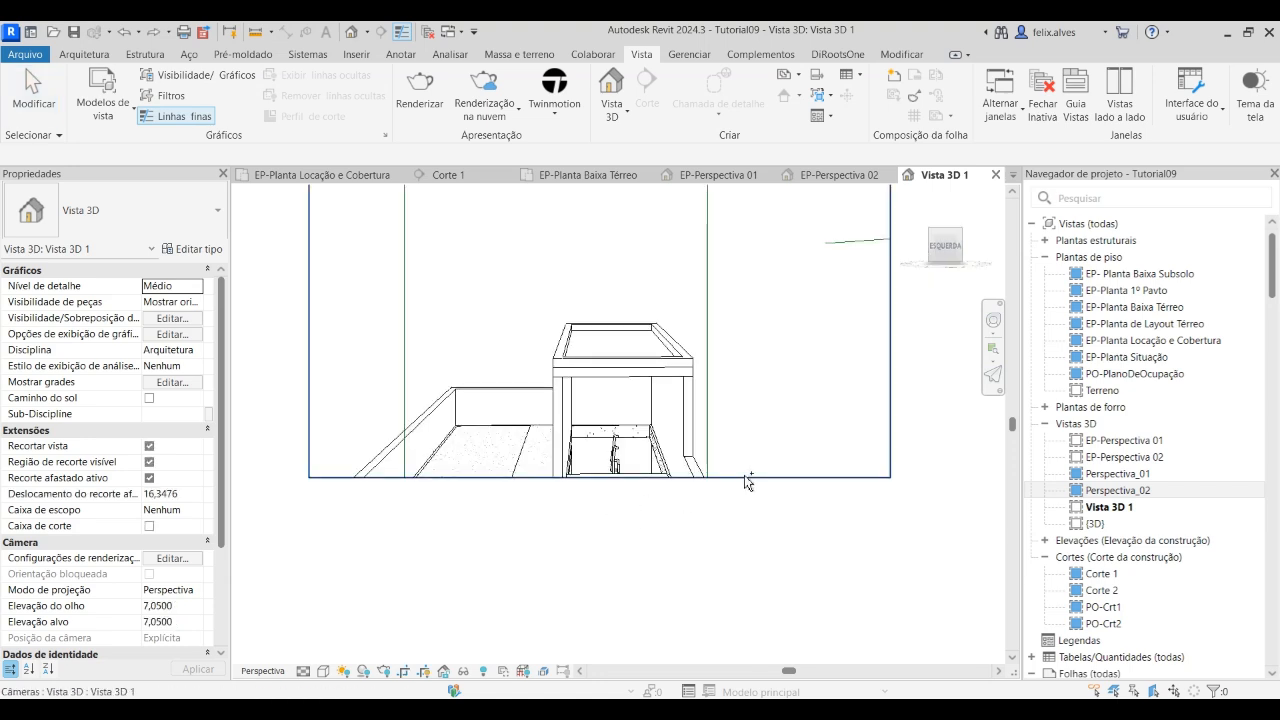
Review EP-Planta Baixa Térreo, EP-Perspectiva 02 and EP-Perspectiva 01, and return to the Vista 3D 1 view
scroll(744, 476, down, 2)
middle_drag(699, 532, 644, 580)
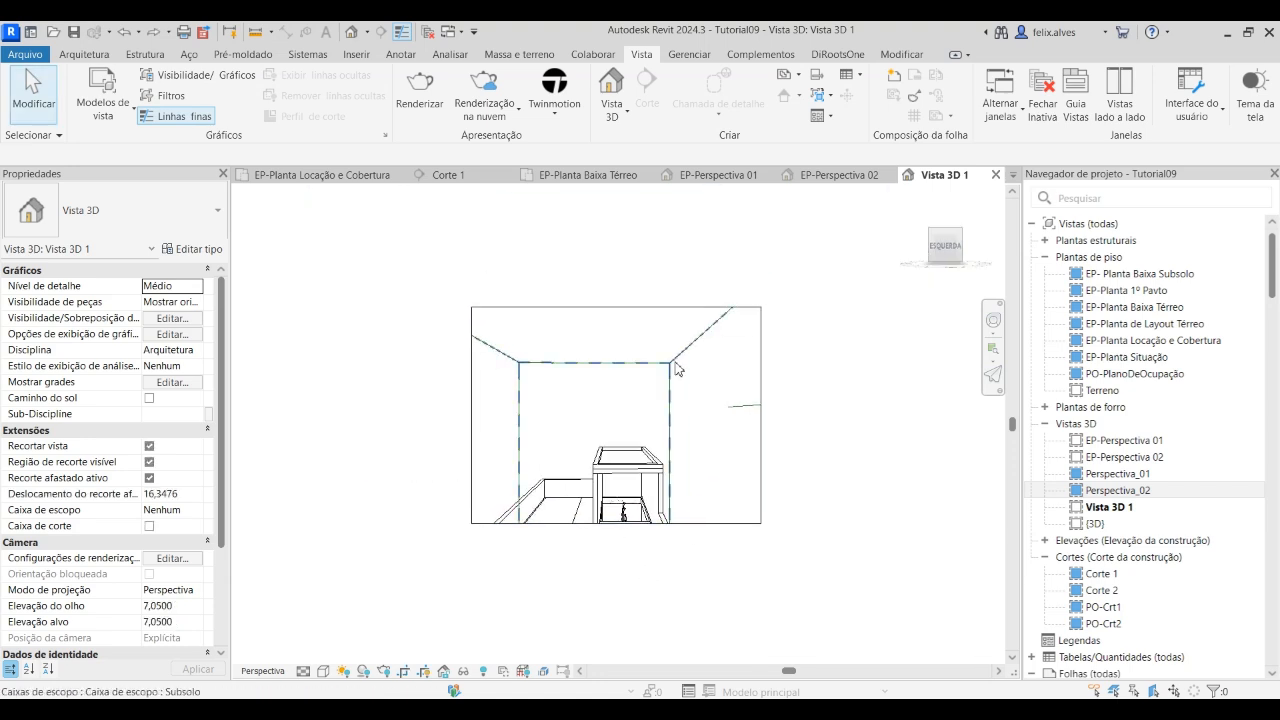
click(570, 174)
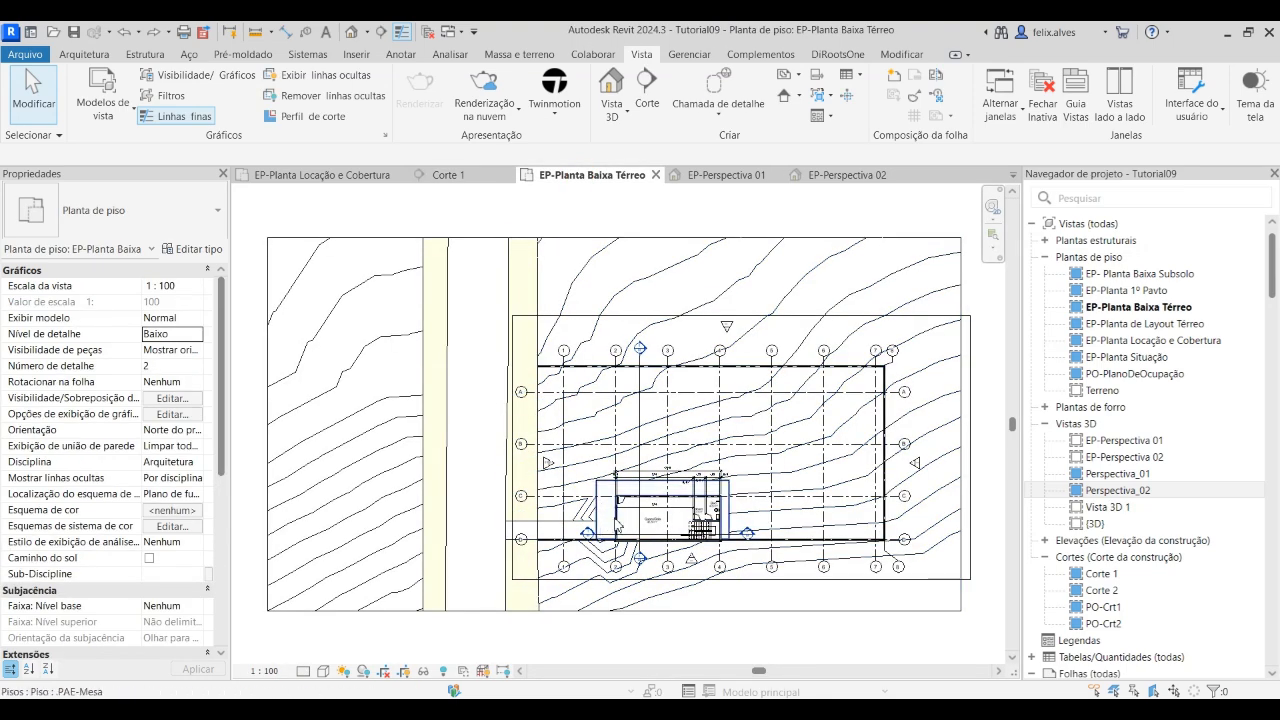
click(862, 177)
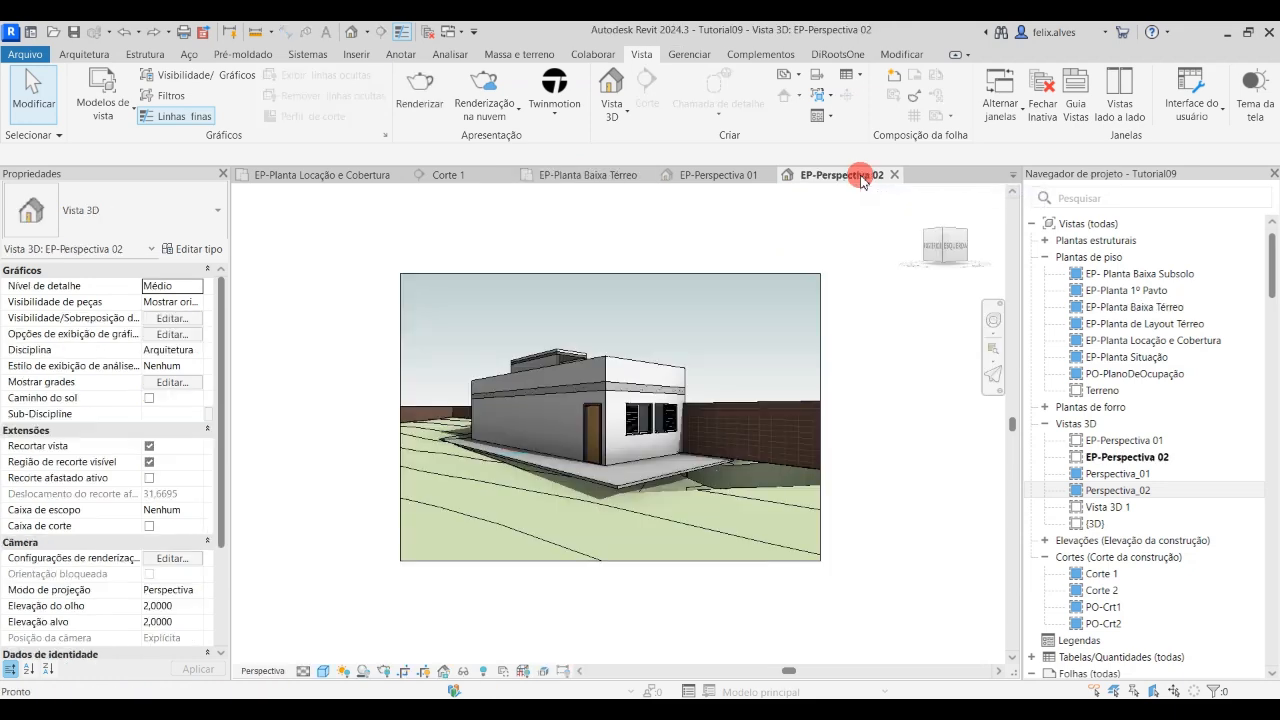
click(740, 175)
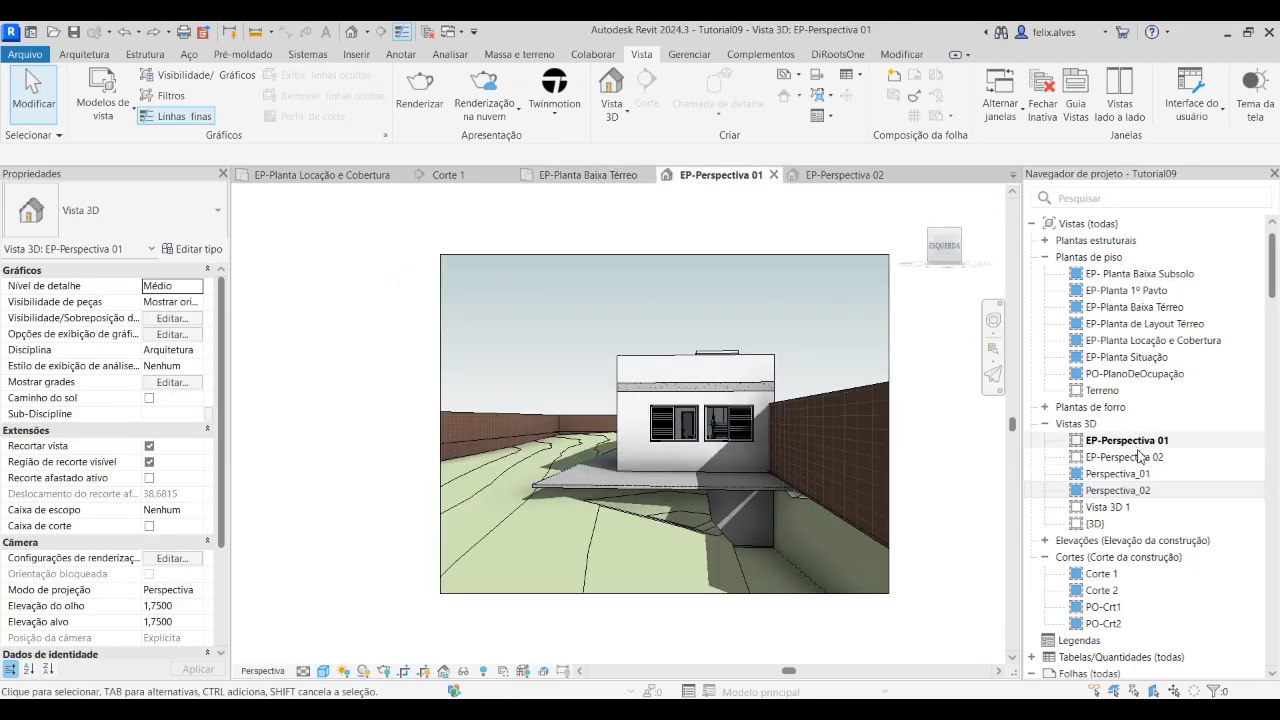
click(1120, 507)
double_click(1120, 507)
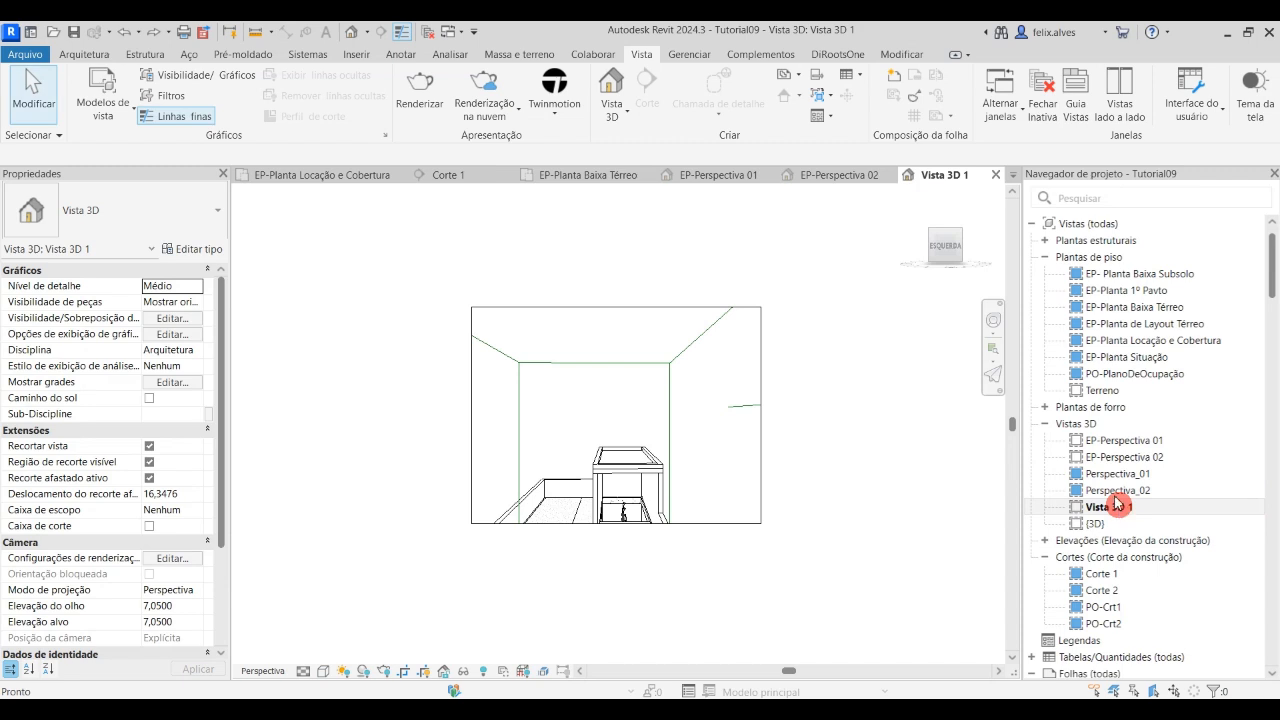
Orient Vista 3D 1 to the section Corte 2 and turn off its view cropping
right_click(963, 236)
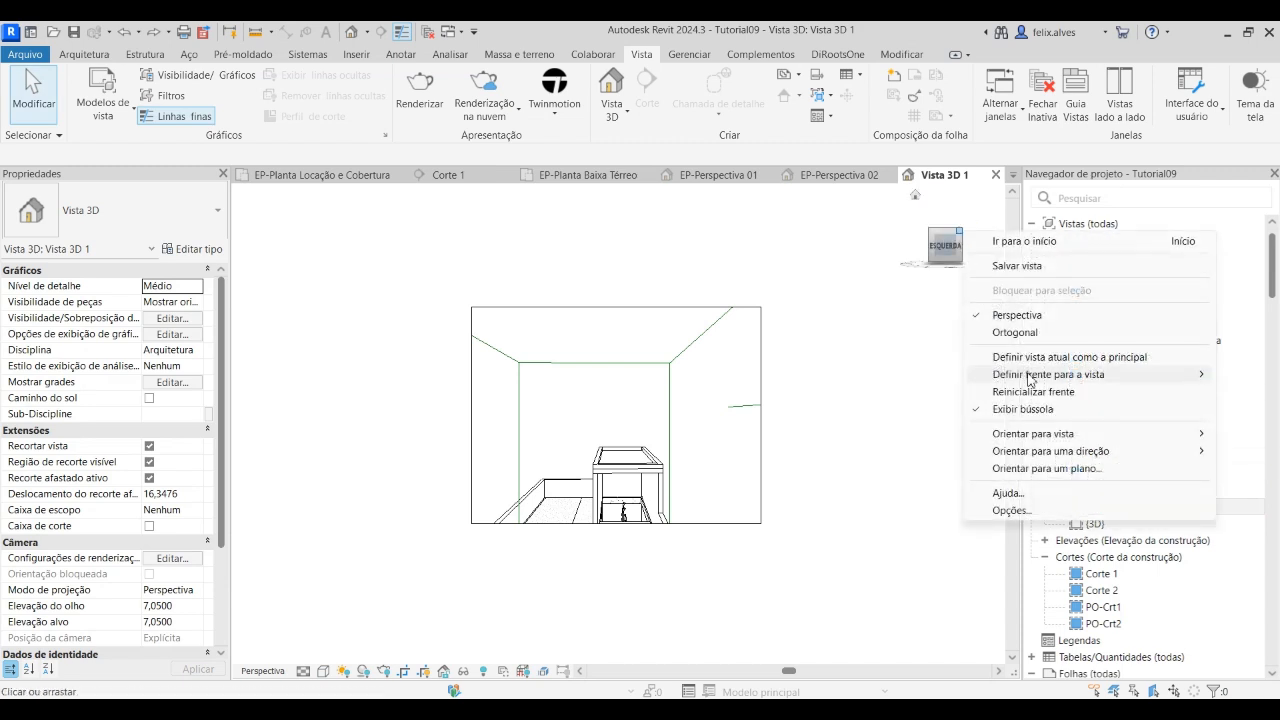
mouse_move(1044, 438)
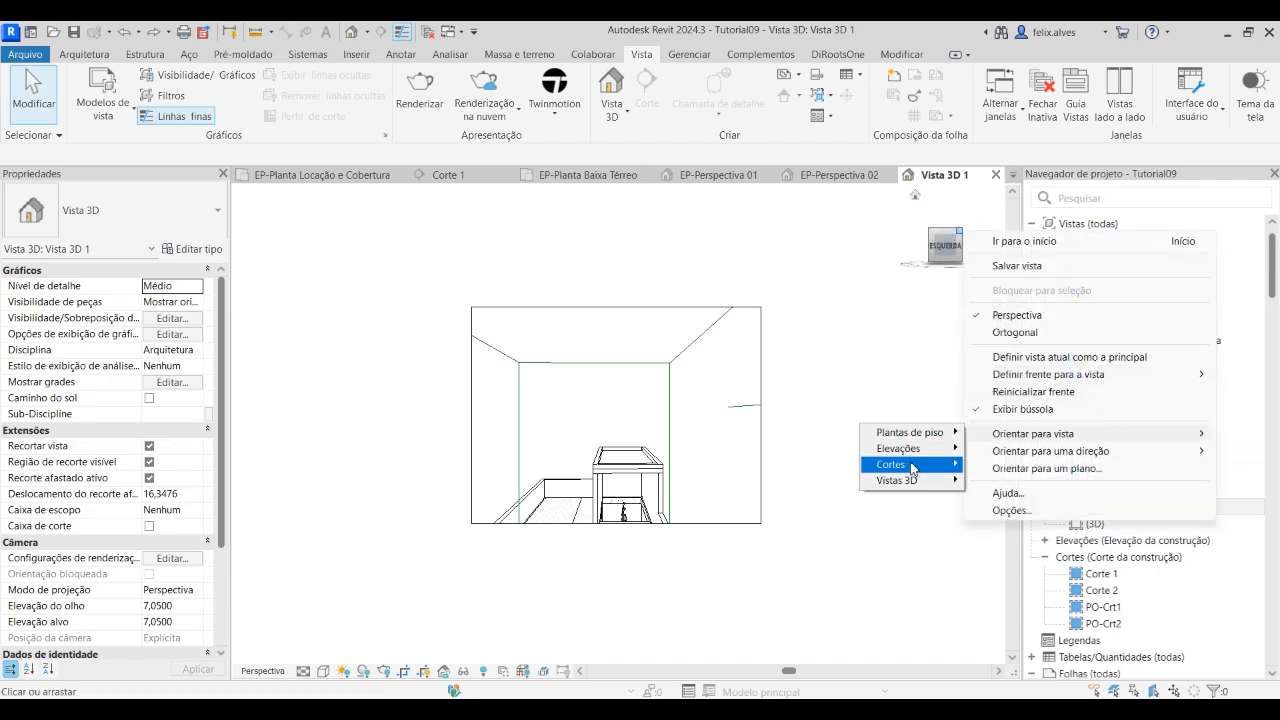
mouse_move(913, 467)
click(1020, 483)
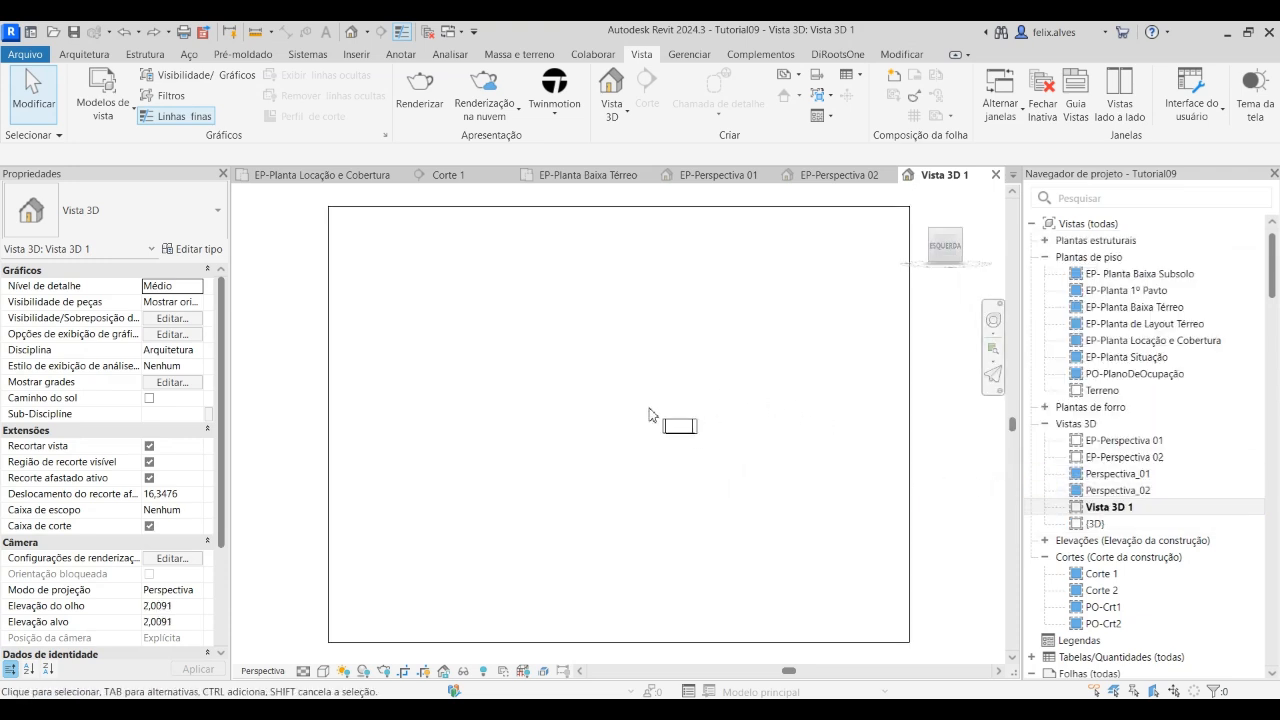
scroll(683, 428, down, 3)
scroll(568, 572, down, 1)
middle_drag(577, 576, 535, 466)
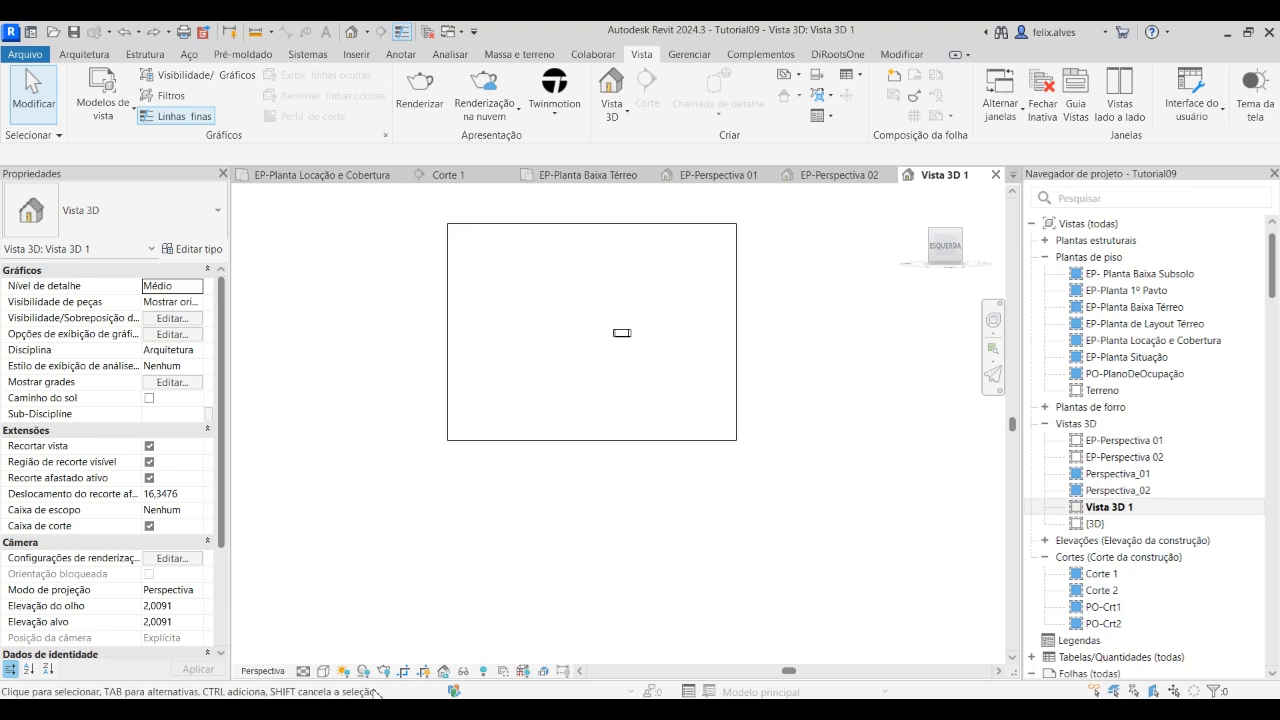
click(404, 674)
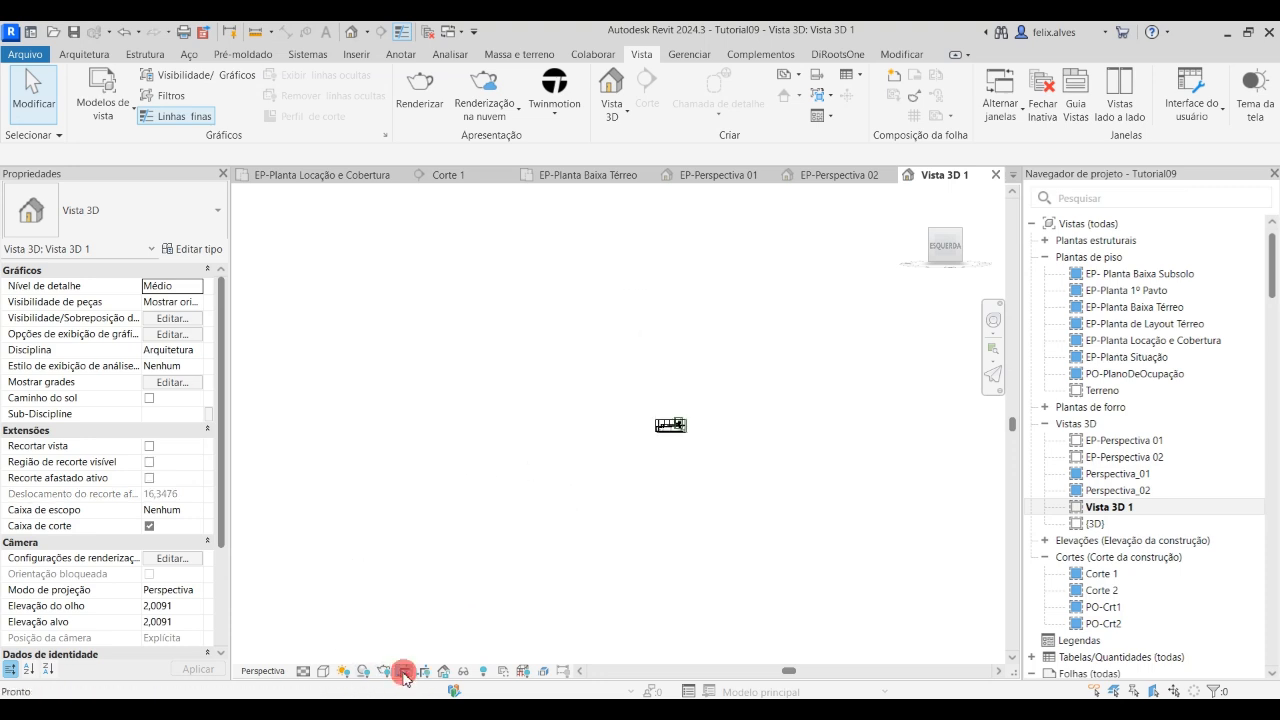
Hide the Subsolo scope box around the house as an element in the section perspective
scroll(704, 436, up, 1)
scroll(688, 437, up, 5)
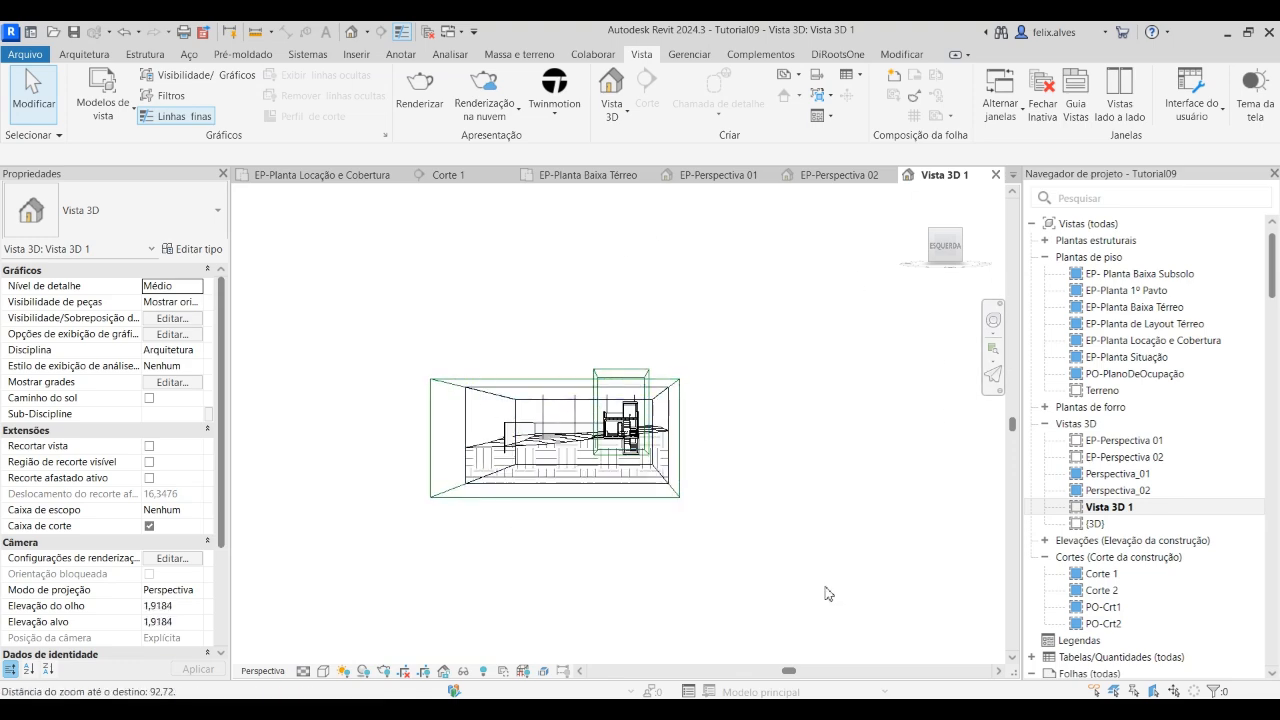
scroll(604, 390, up, 4)
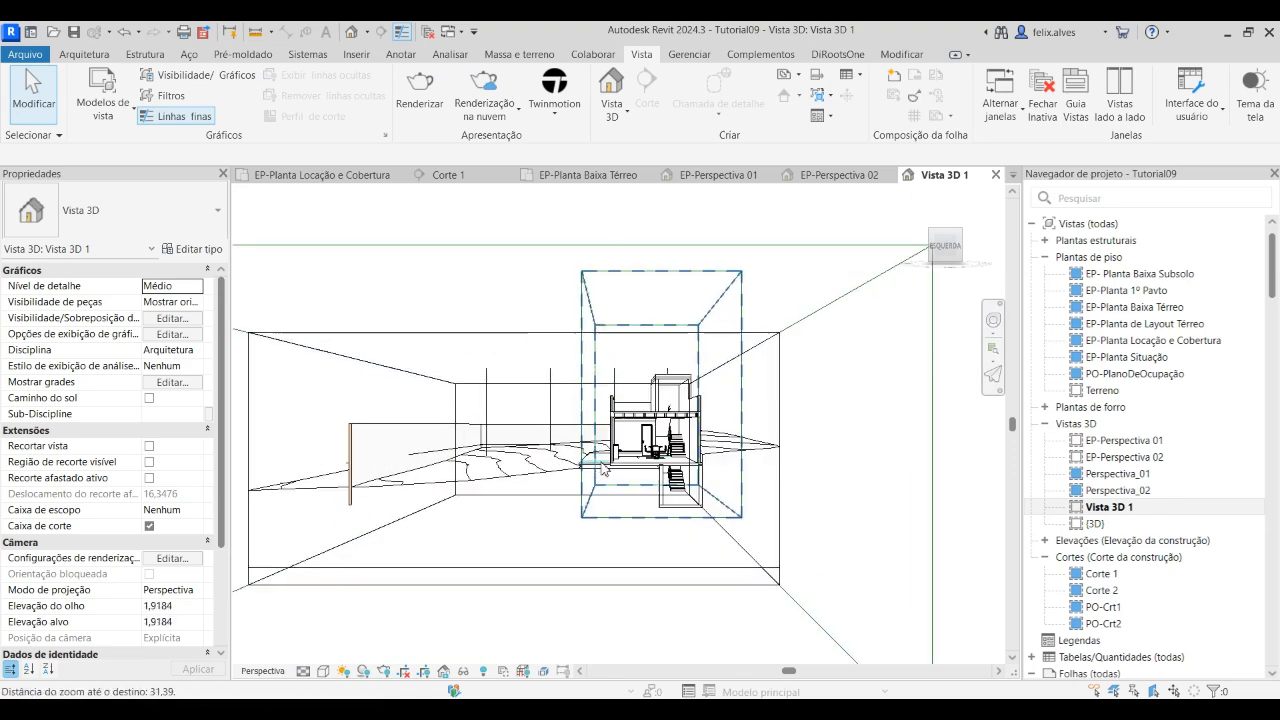
click(740, 298)
right_click(738, 290)
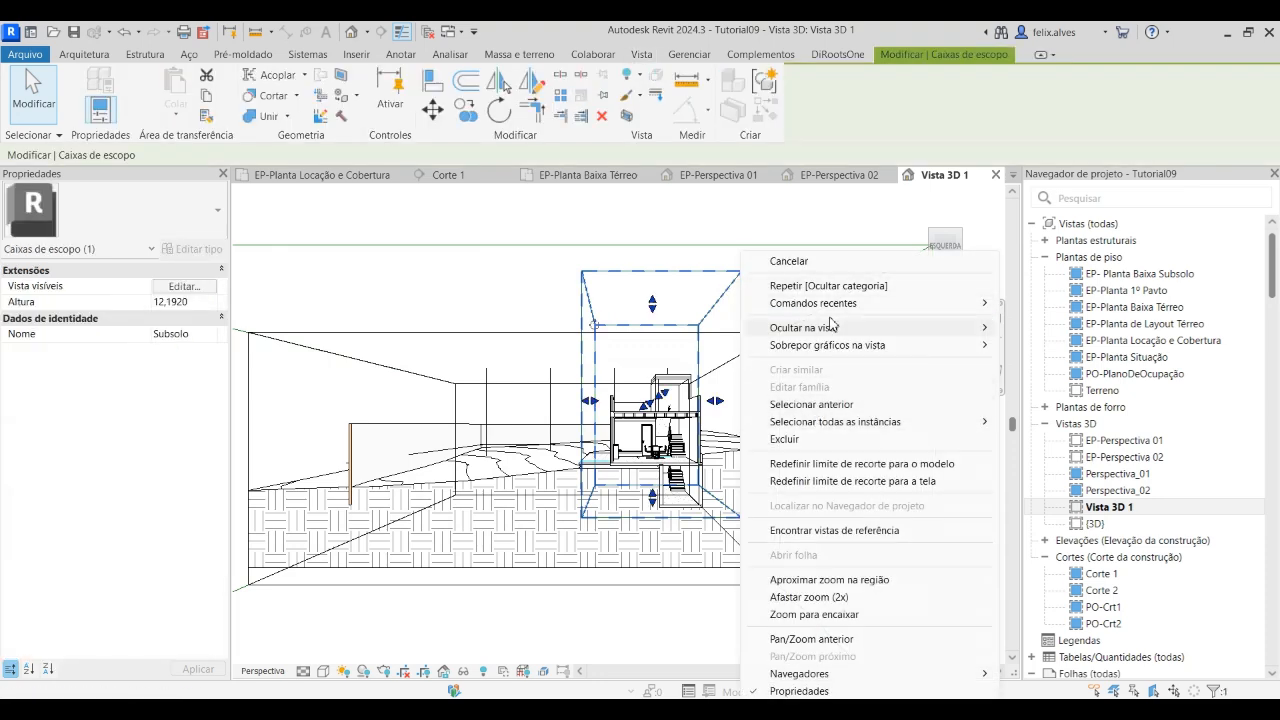
mouse_move(870, 330)
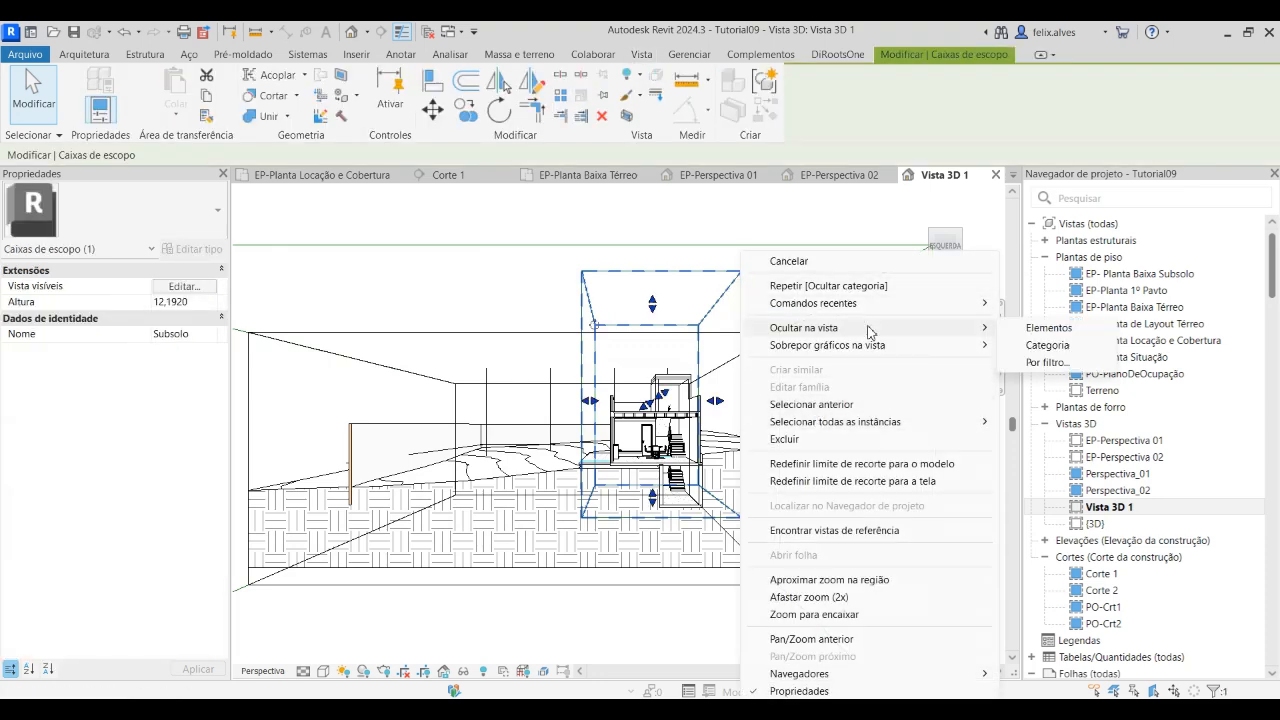
click(1050, 328)
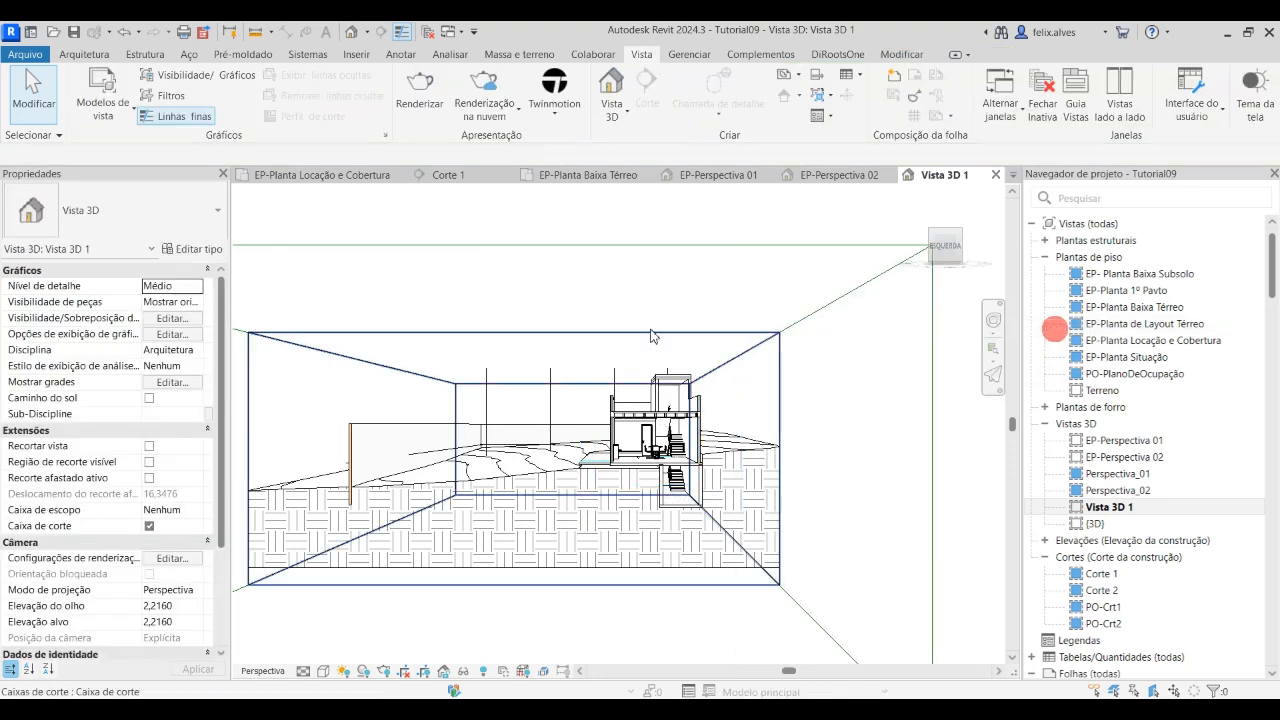
Hide the whole scope box category in Vista 3D 1, using the NÍVEIS scope box around the model
click(733, 247)
right_click(733, 247)
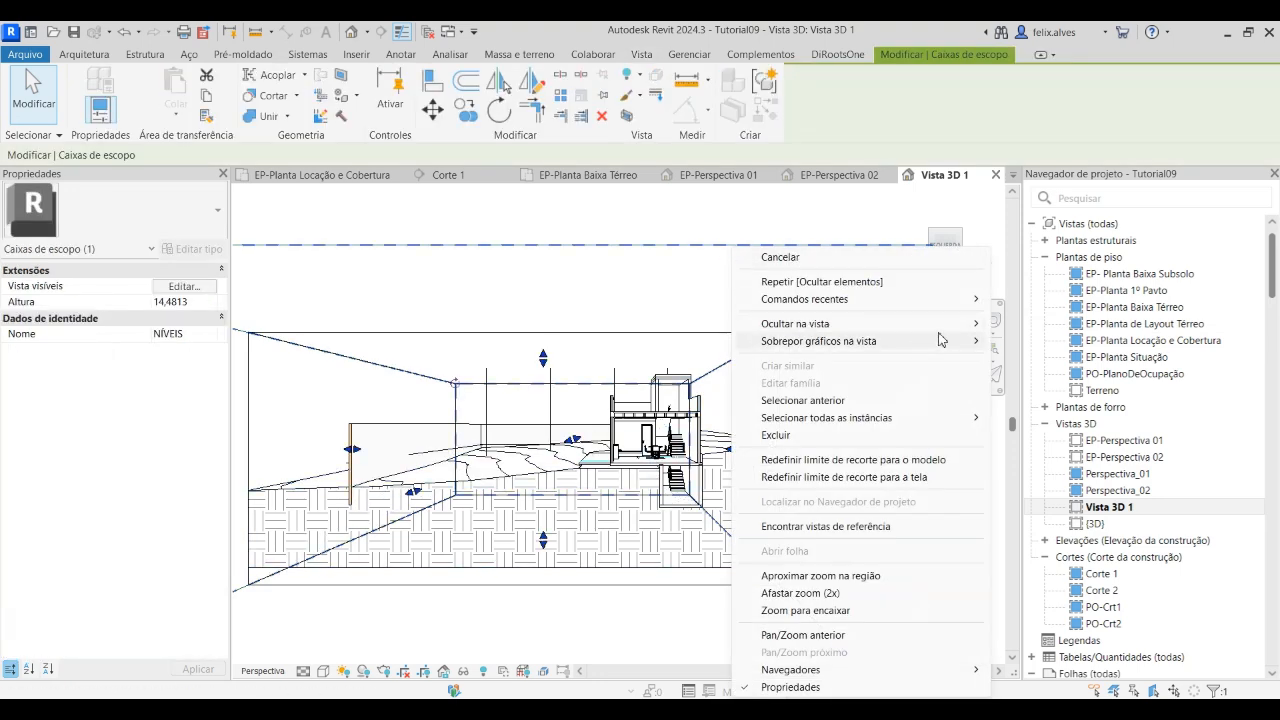
mouse_move(960, 323)
click(1040, 345)
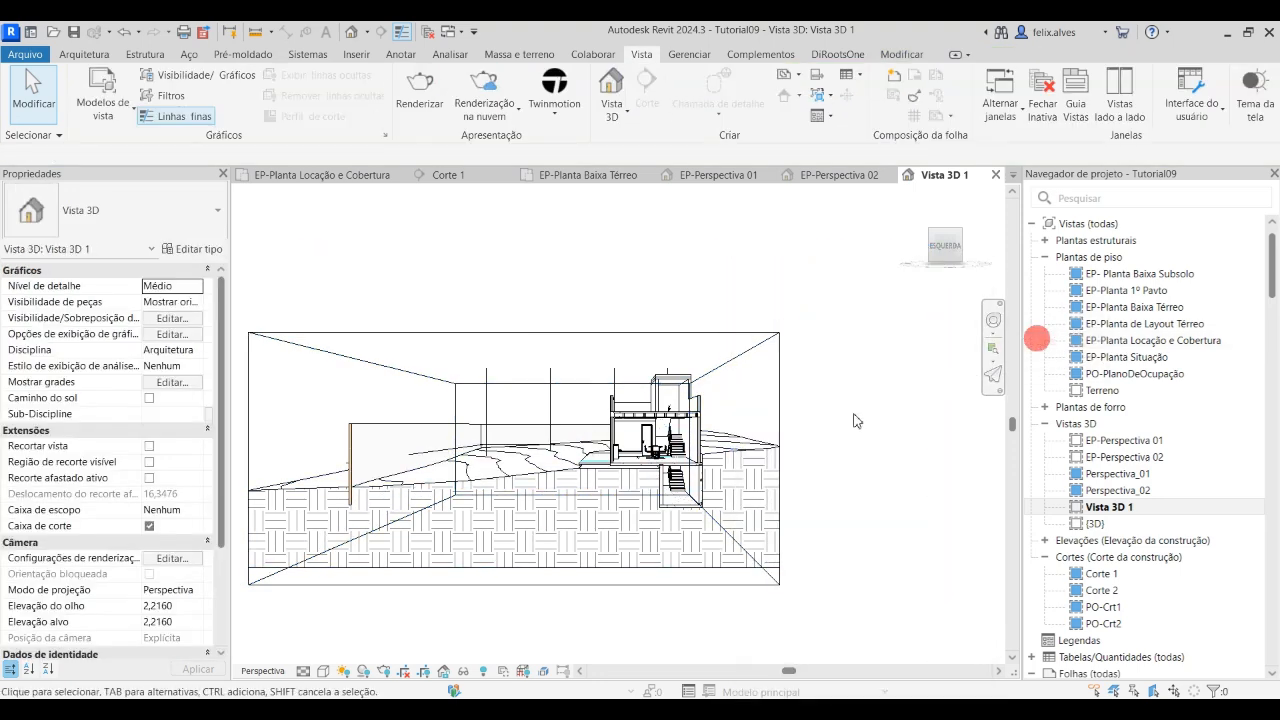
Frame the section perspective closer to the cut house, looking slightly upward so the ceiling beams and the basement stairs both show
scroll(742, 420, down, 3)
scroll(590, 397, up, 5)
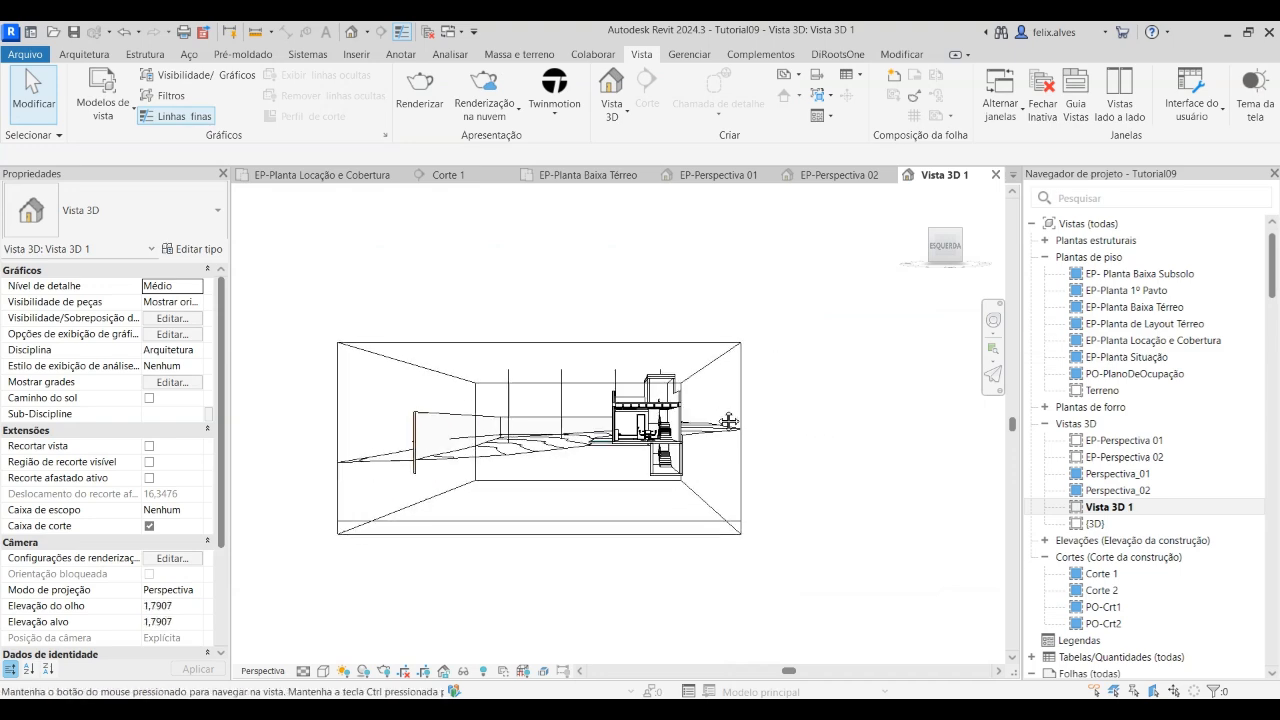
middle_drag(590, 397, 688, 363)
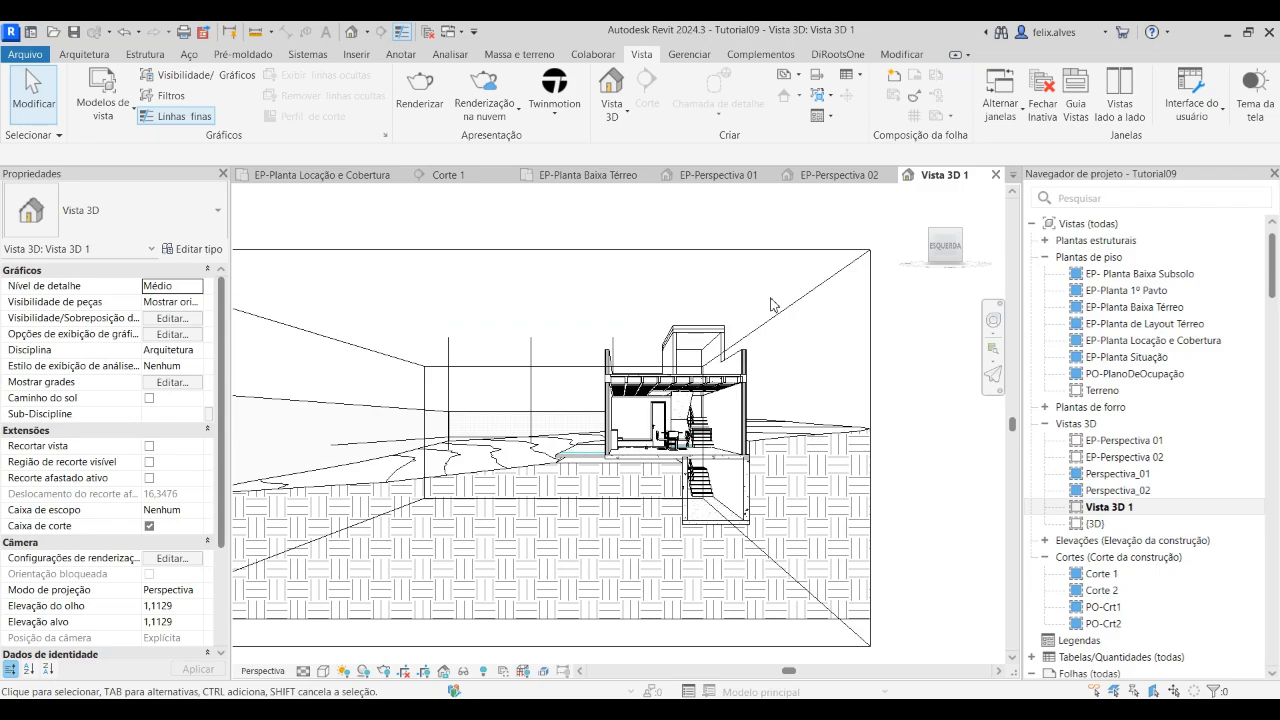
mouse_move(768, 316)
shift+middle_down()
mouse_move(777, 346)
mouse_move(760, 340)
mouse_move(868, 330)
mouse_move(752, 308)
shift+middle_up()
scroll(772, 453, up, 6)
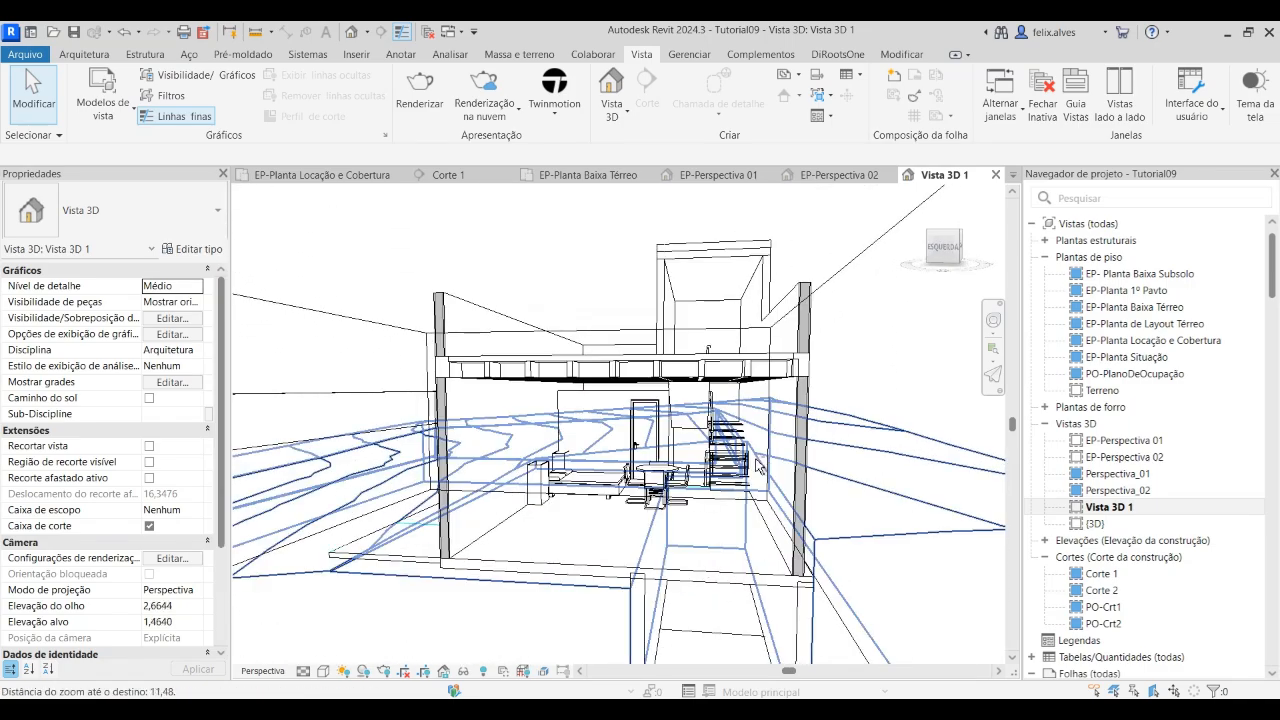
scroll(772, 453, down, 4)
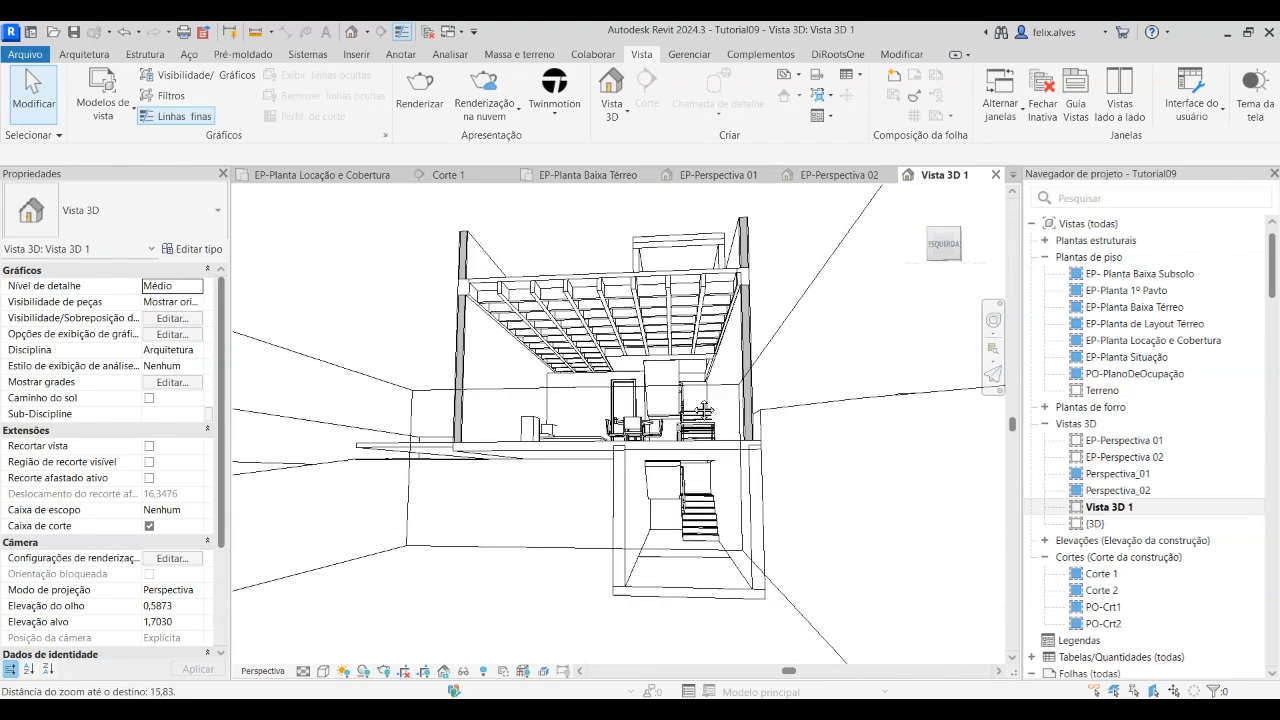
mouse_move(705, 411)
shift+middle_down()
mouse_move(673, 390)
mouse_move(701, 404)
shift+middle_up()
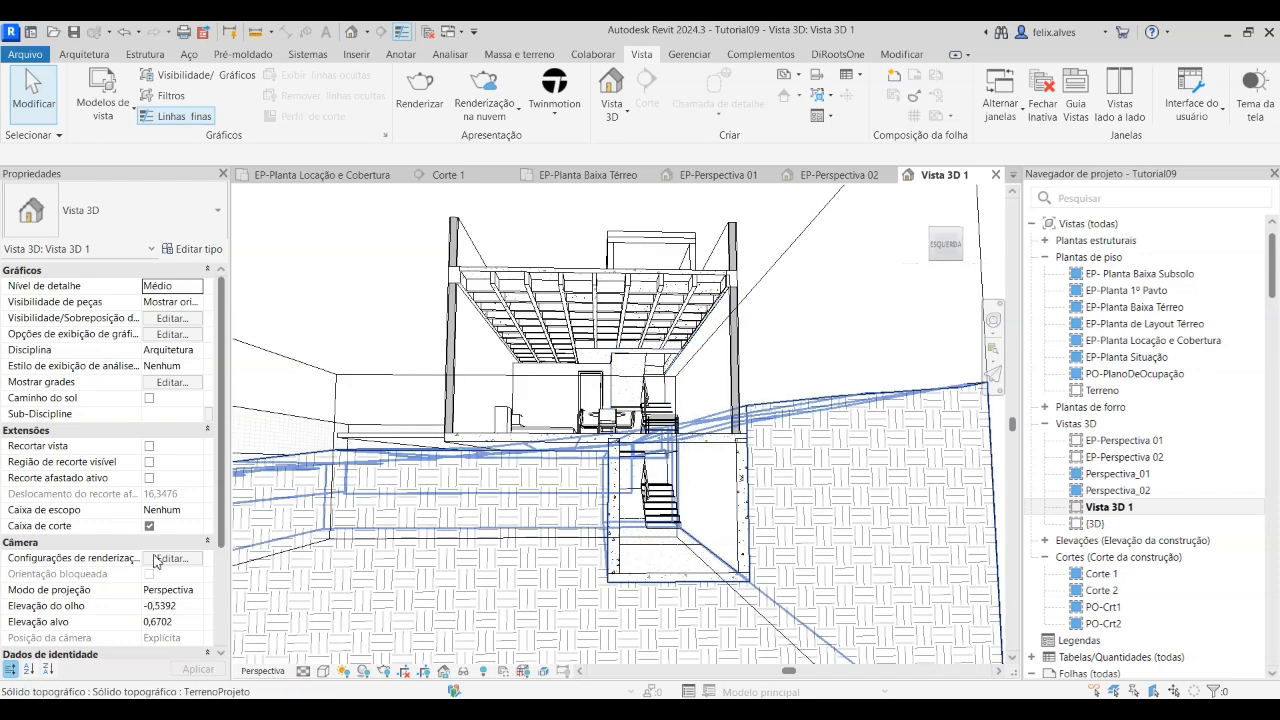
Assign the Arquitetura - Perspectiva view template to Vista 3D 1
scroll(155, 561, down, 1)
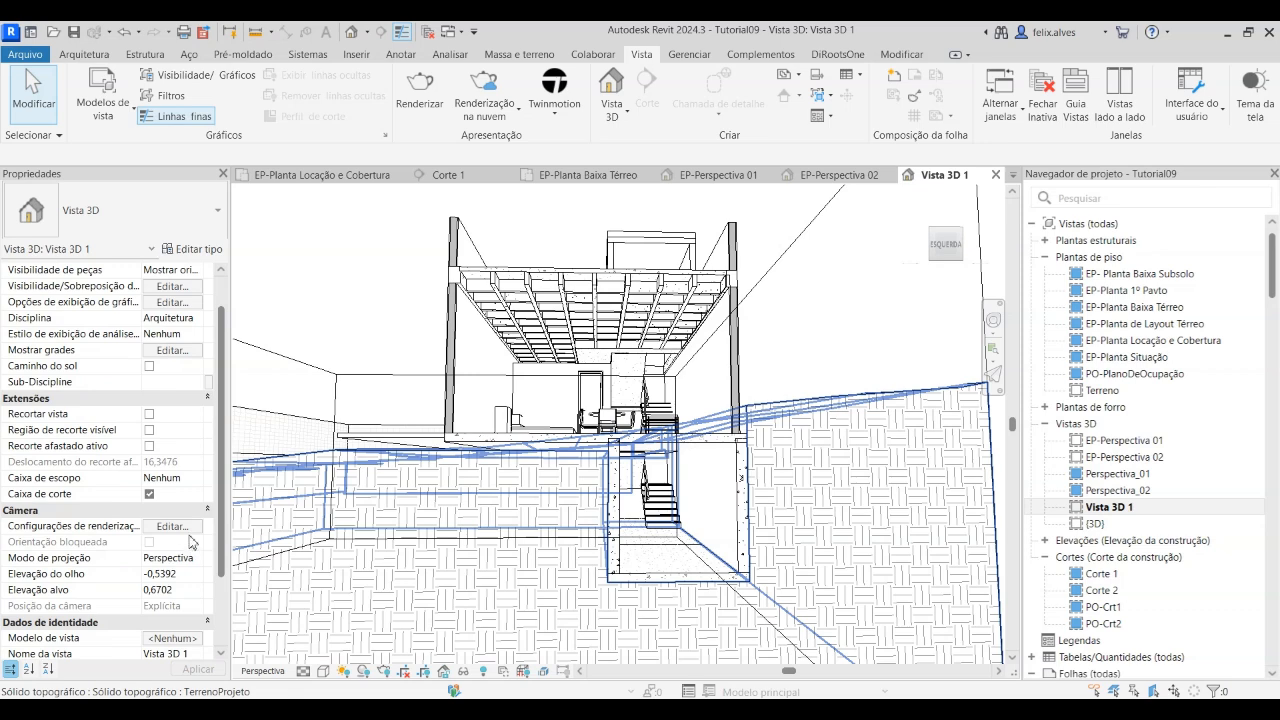
scroll(190, 541, down, 3)
click(186, 527)
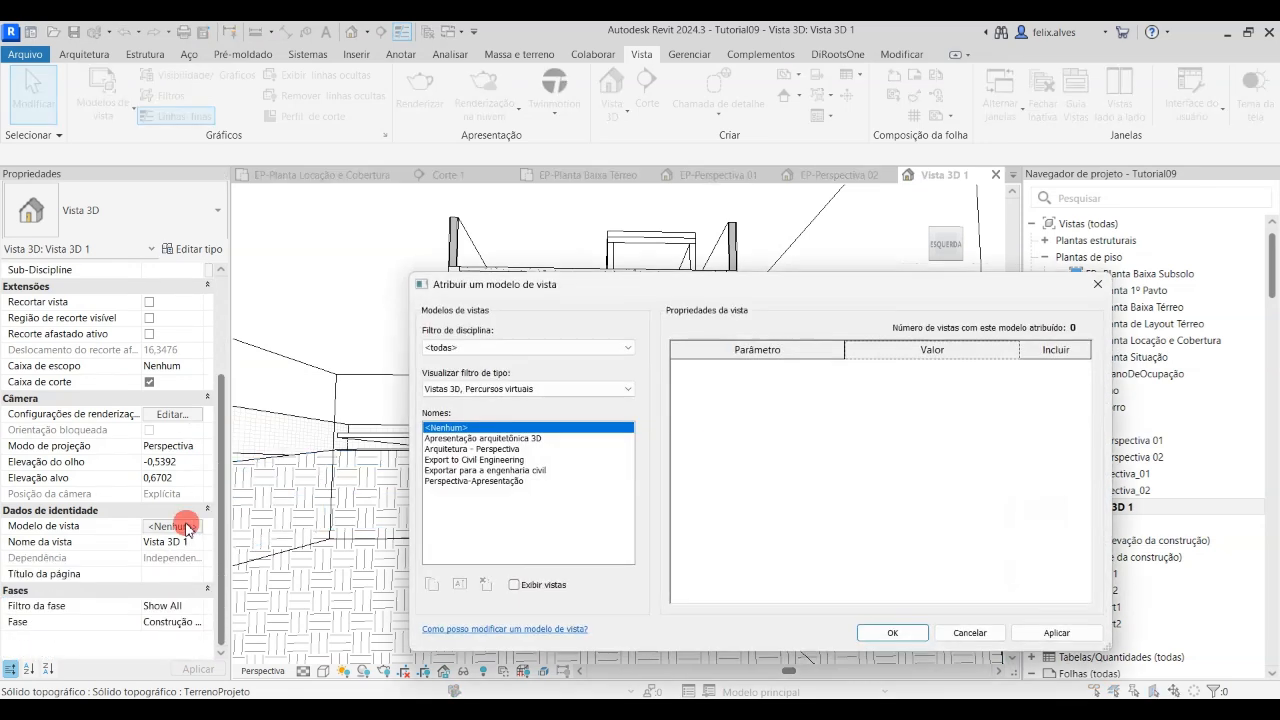
click(508, 449)
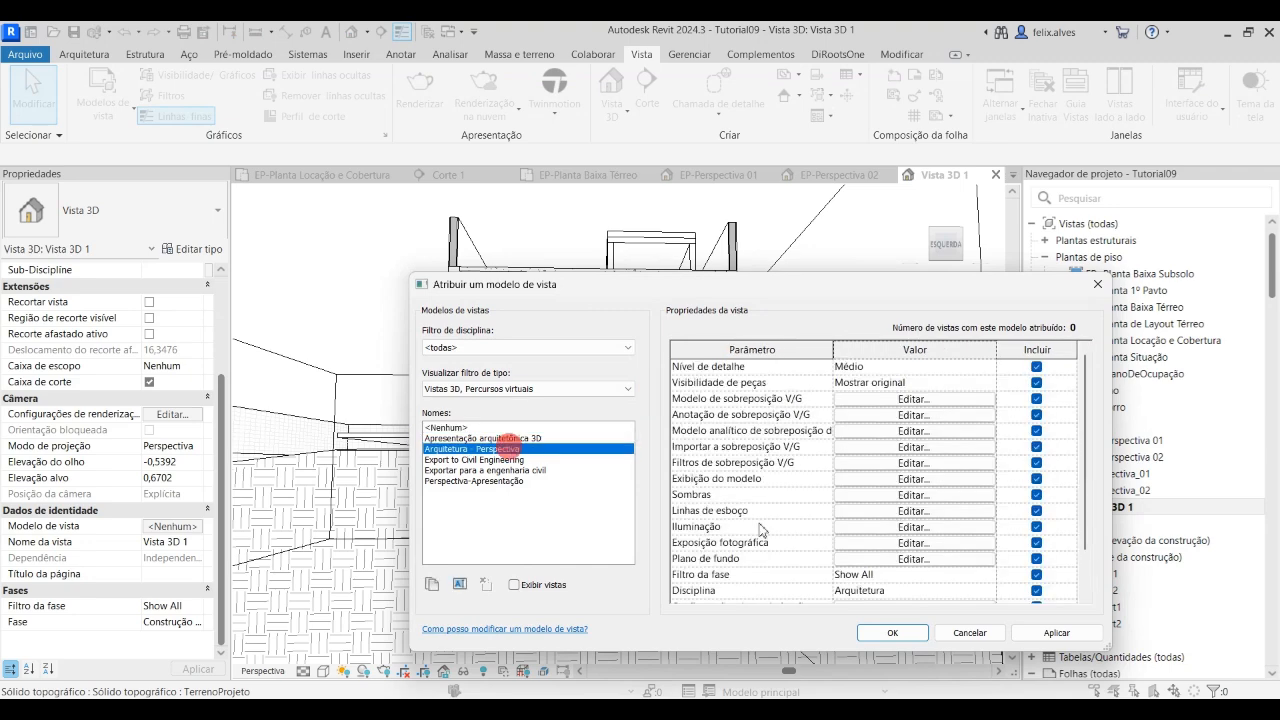
click(1068, 636)
click(893, 633)
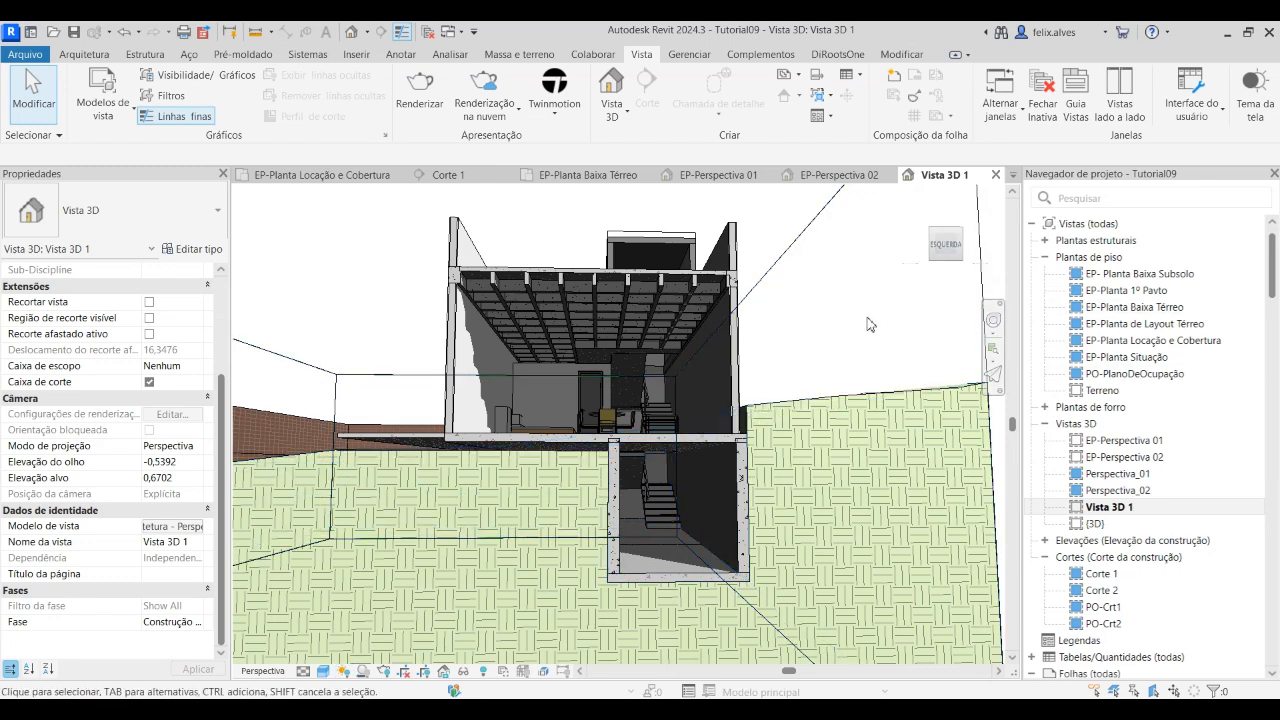
Adjust the viewing angle slightly and hide the NÍVEIS scope box as an element in the section perspective
shift+middle_drag(874, 330, 866, 329)
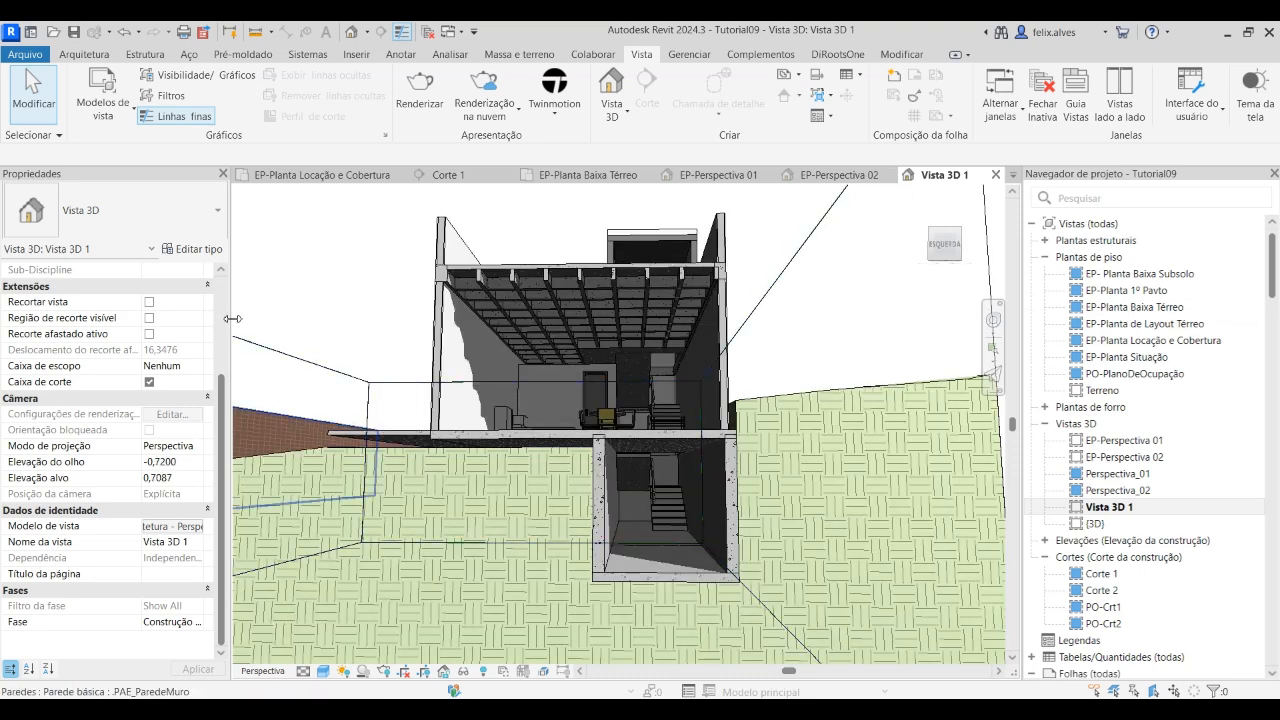
click(318, 372)
right_click(318, 374)
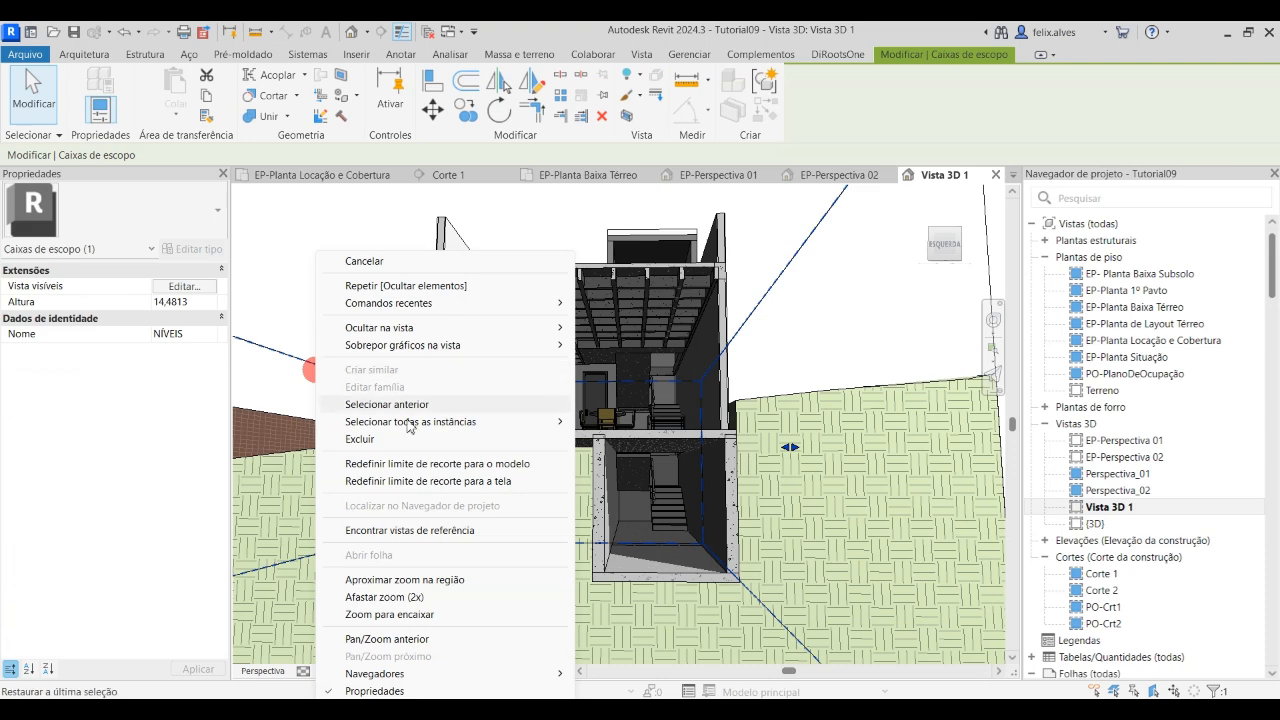
mouse_move(486, 328)
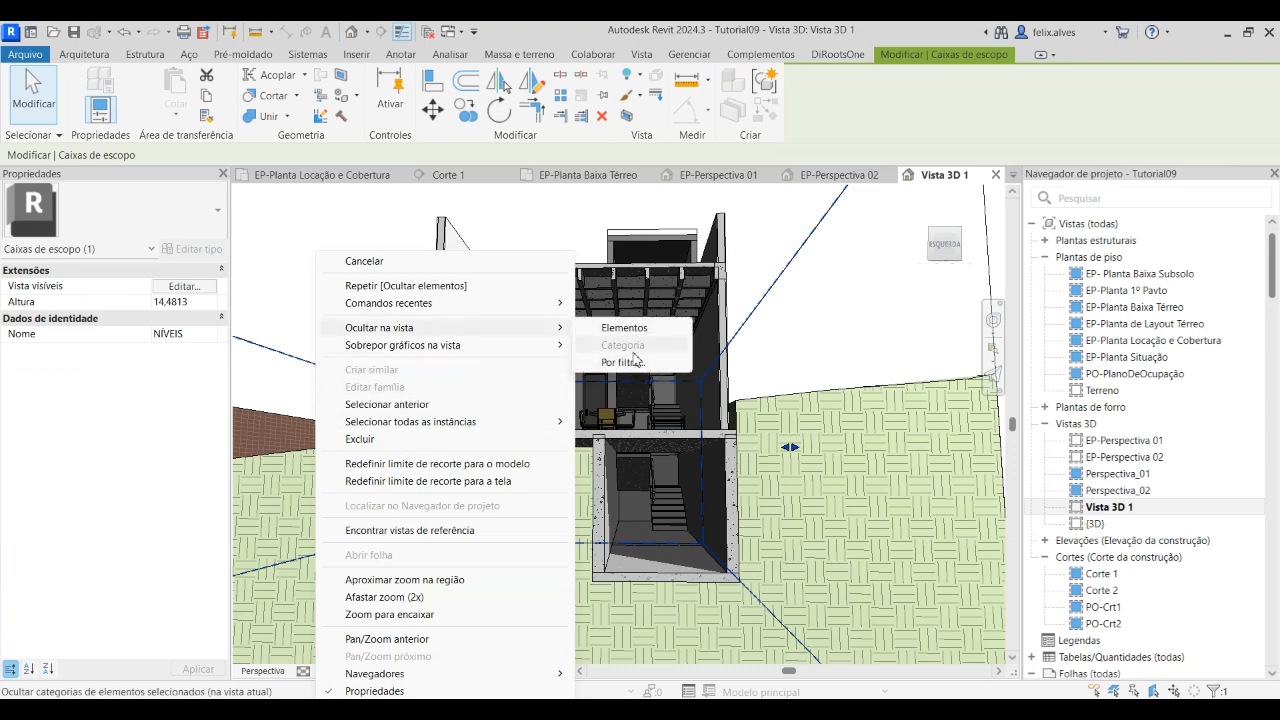
click(626, 328)
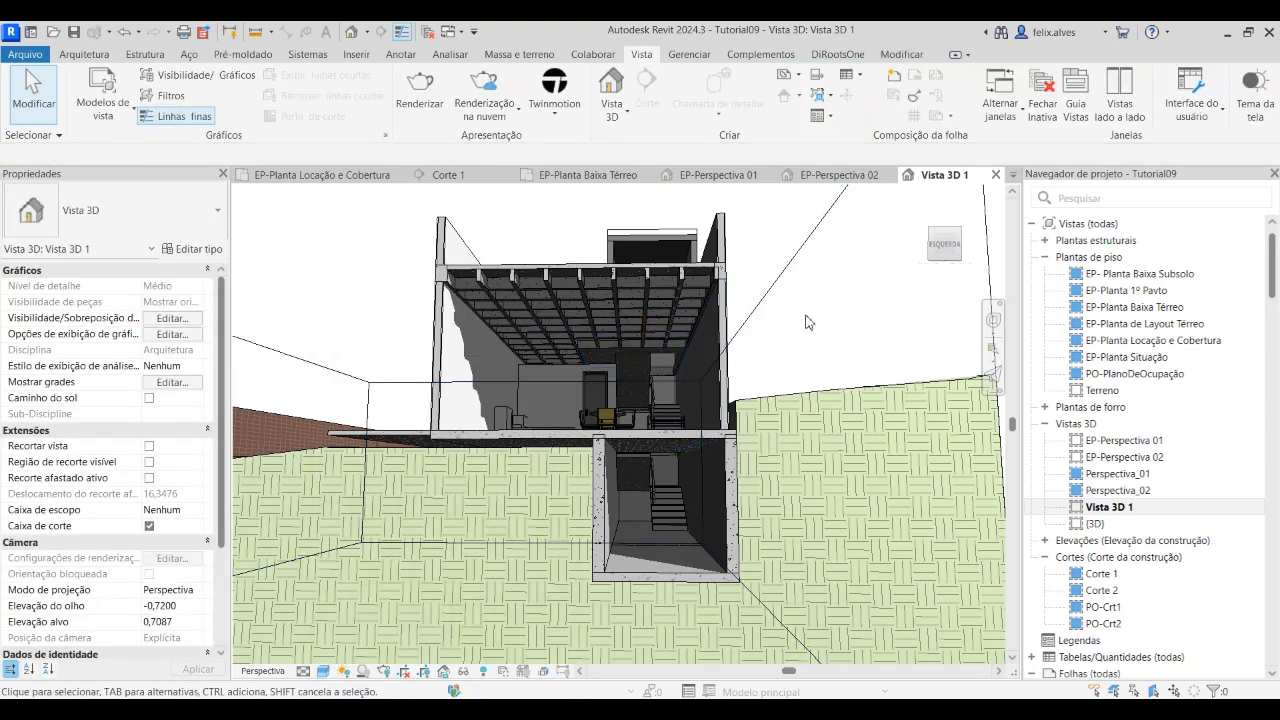
Hide the section box outline as an element and readjust the framing of the sectioned house
click(786, 274)
right_click(778, 268)
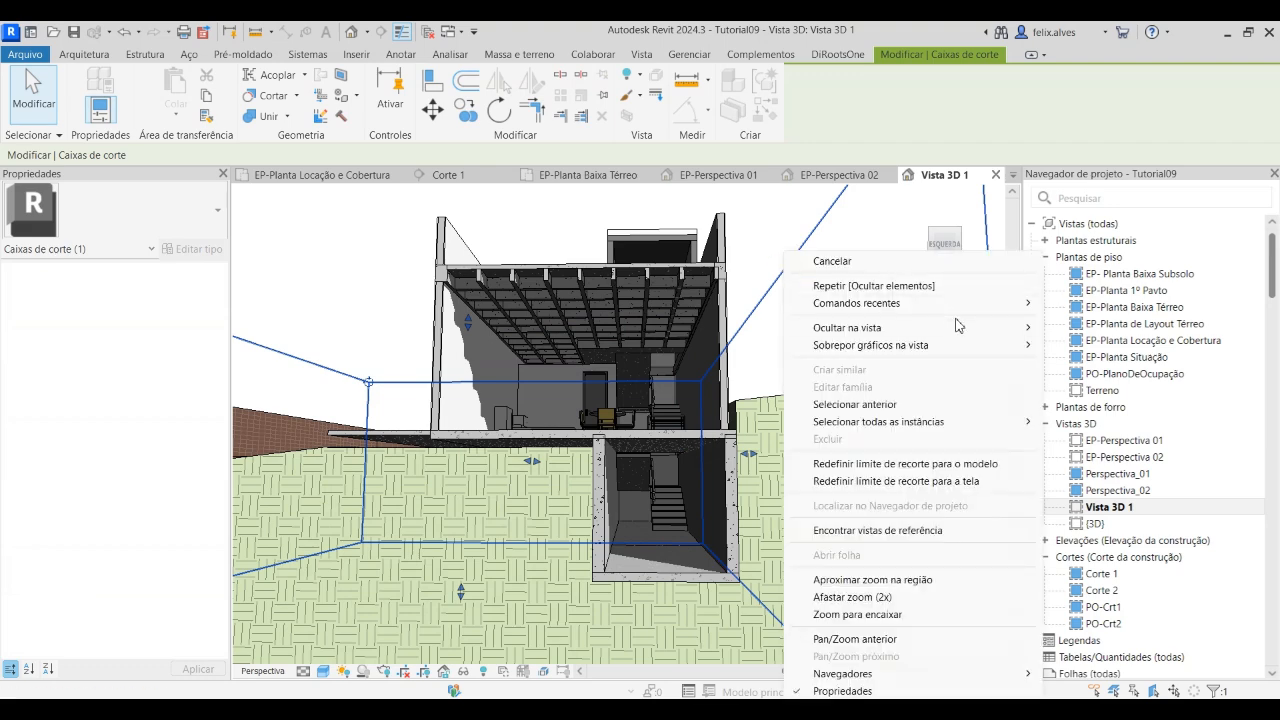
mouse_move(957, 325)
click(1075, 323)
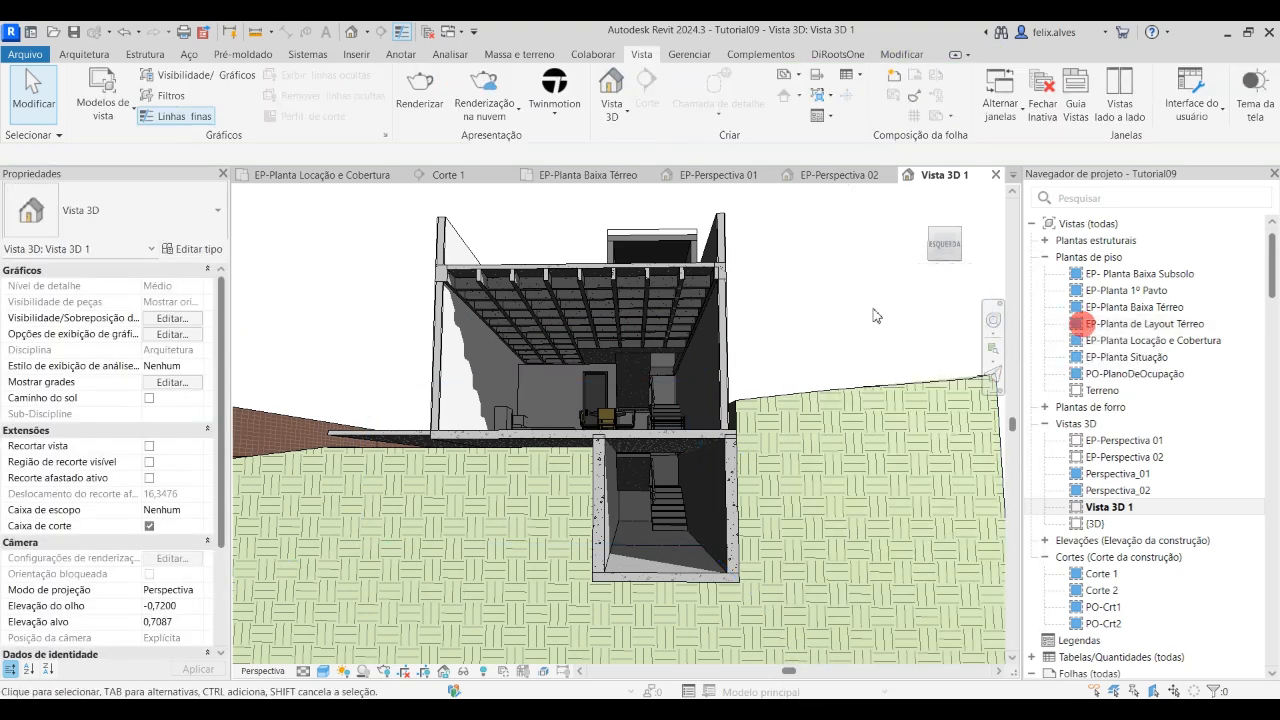
mouse_move(848, 275)
middle_down()
mouse_move(874, 303)
mouse_move(844, 302)
middle_up()
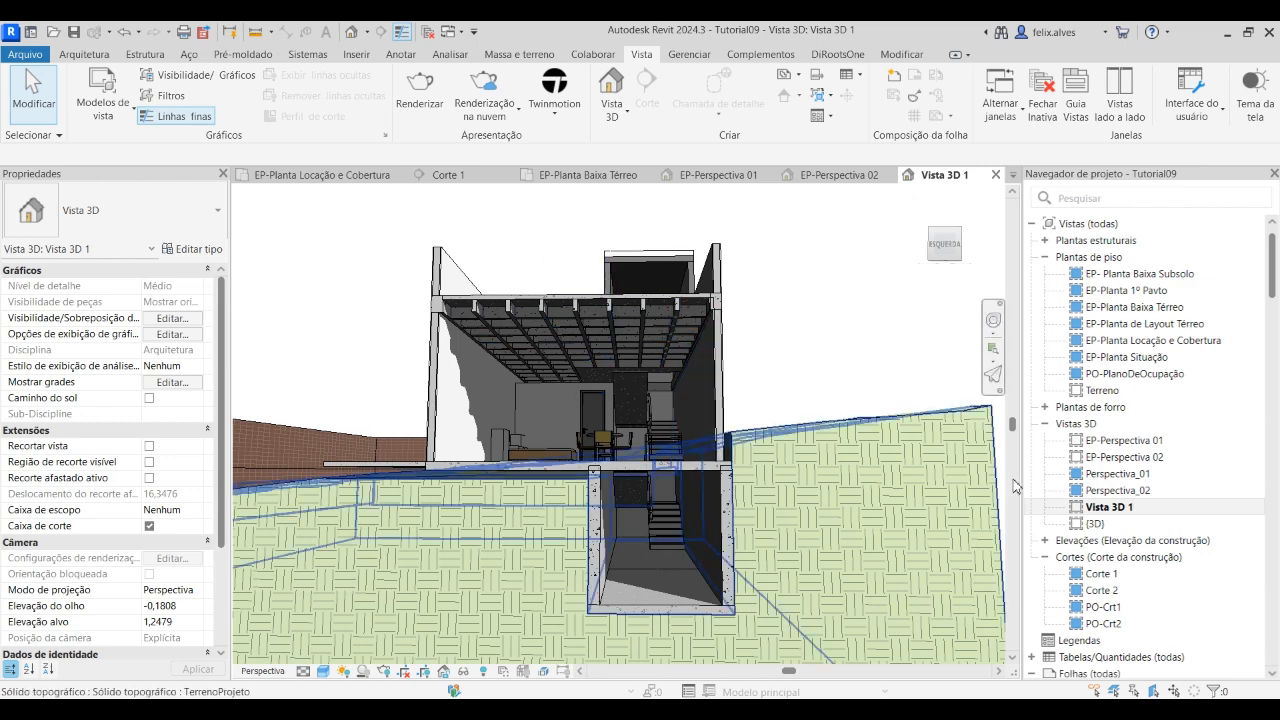
Rename the view Vista 3D 1 as EP-Perspectiva Seção 01
right_click(1126, 508)
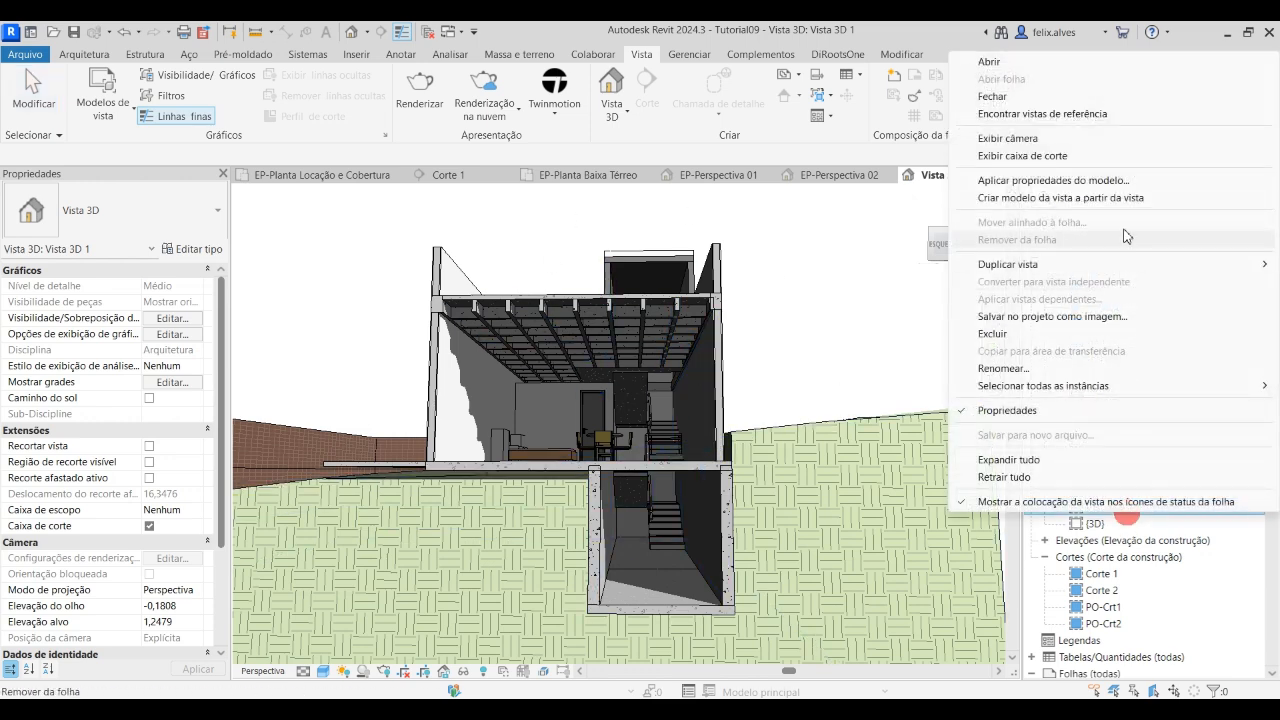
click(1045, 369)
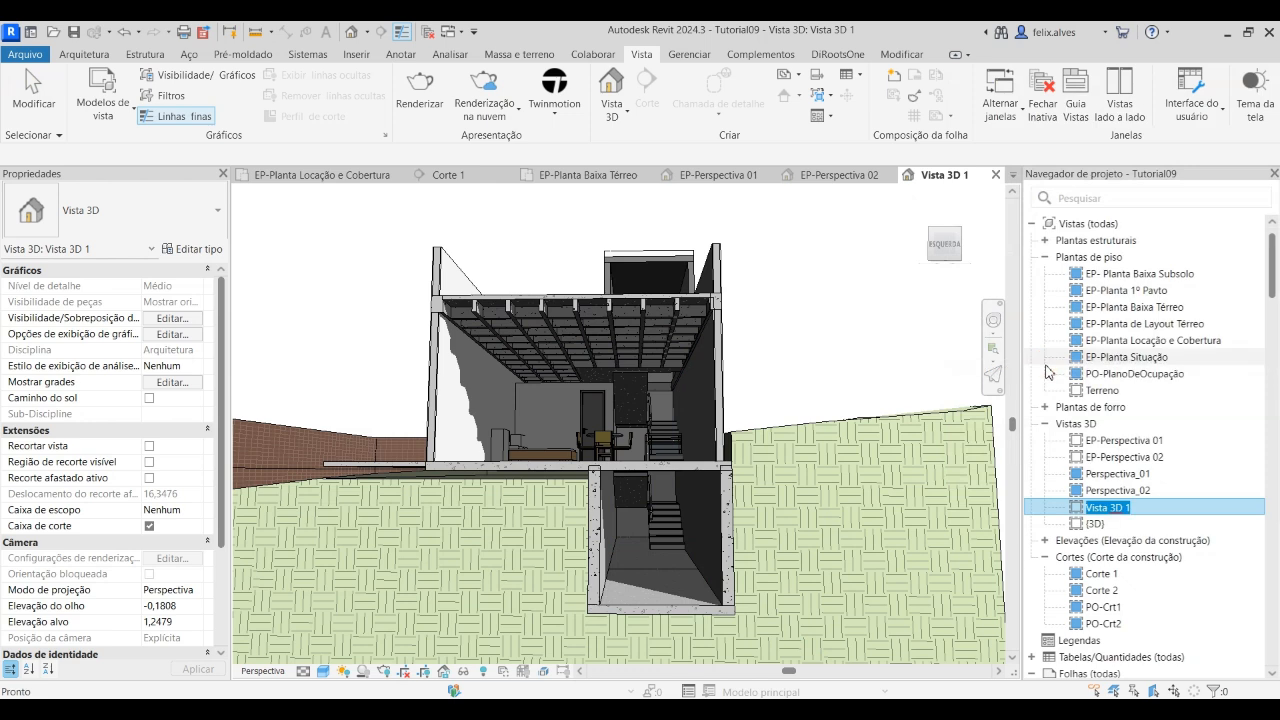
text(EP-Perspectiva 01)
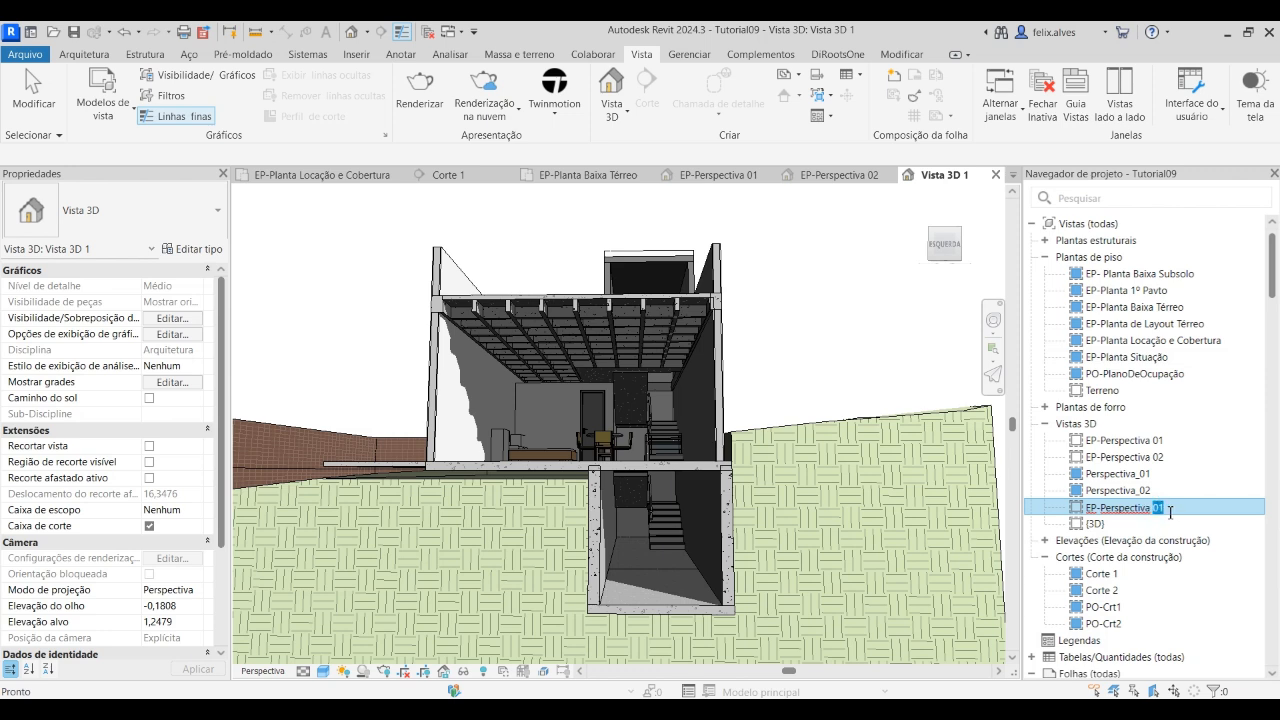
click(1152, 509)
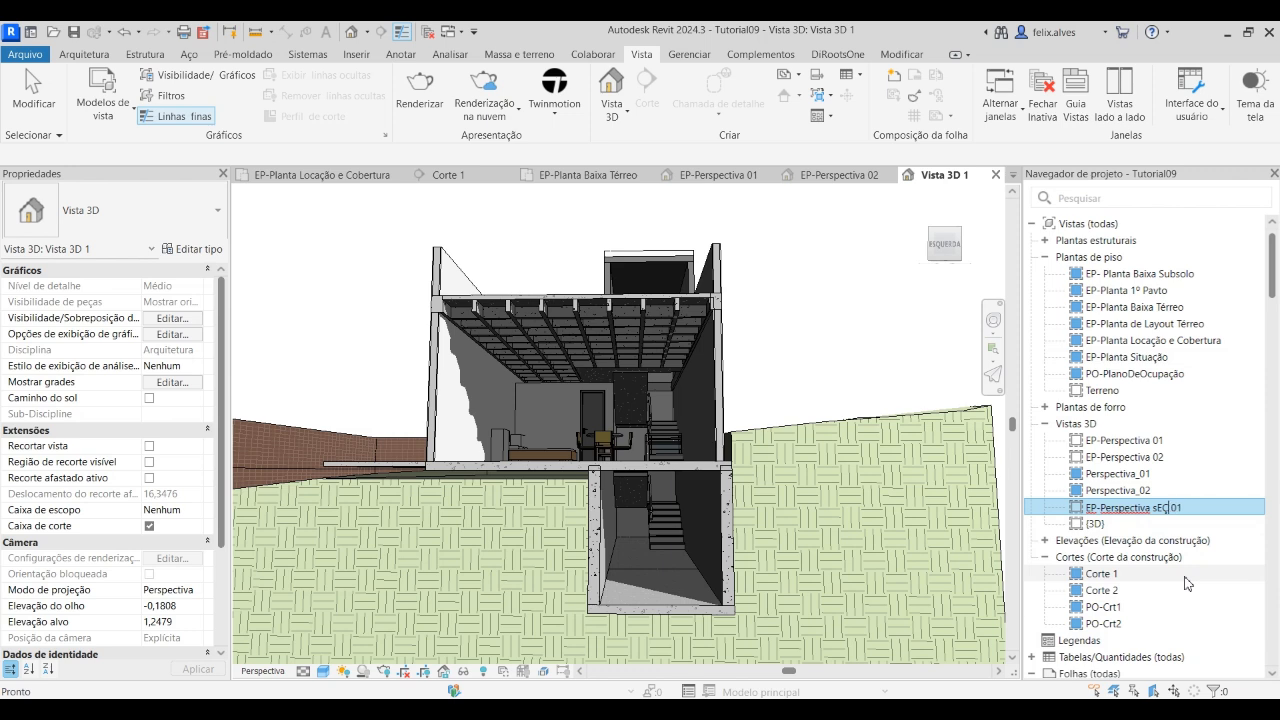
text(S)
key(Caps_Lock)
text(eção)
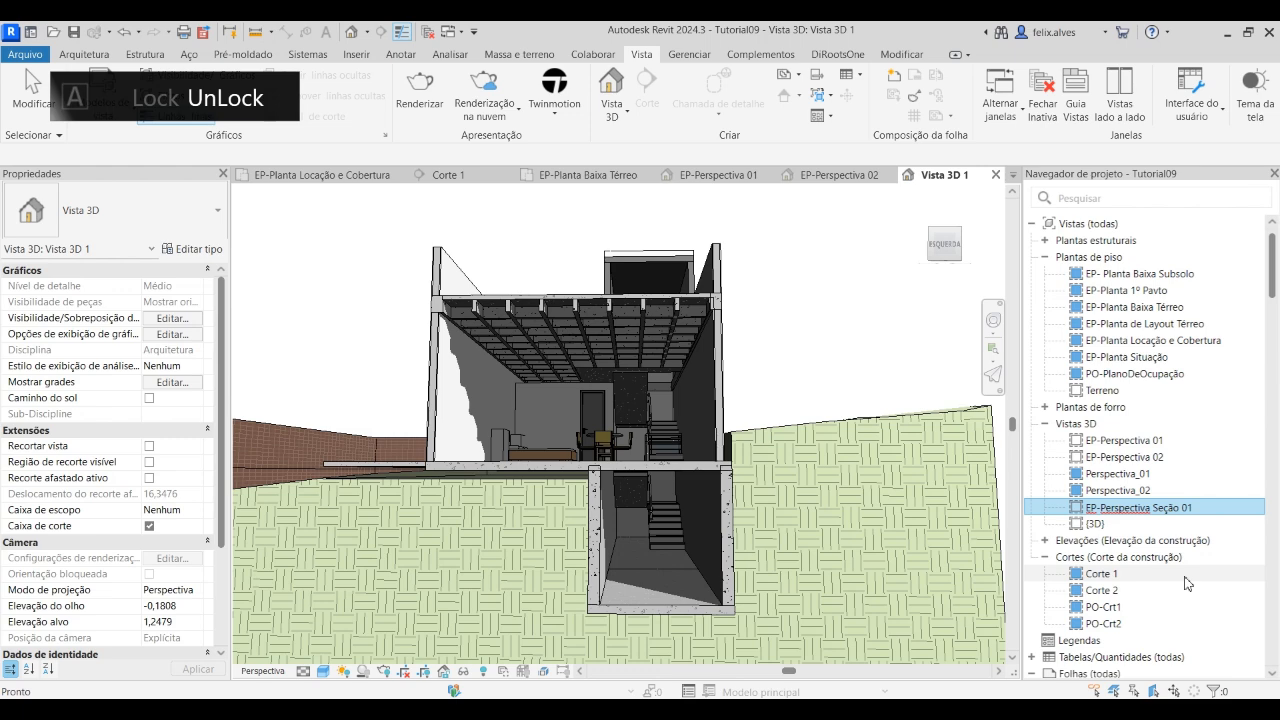
key(Return)
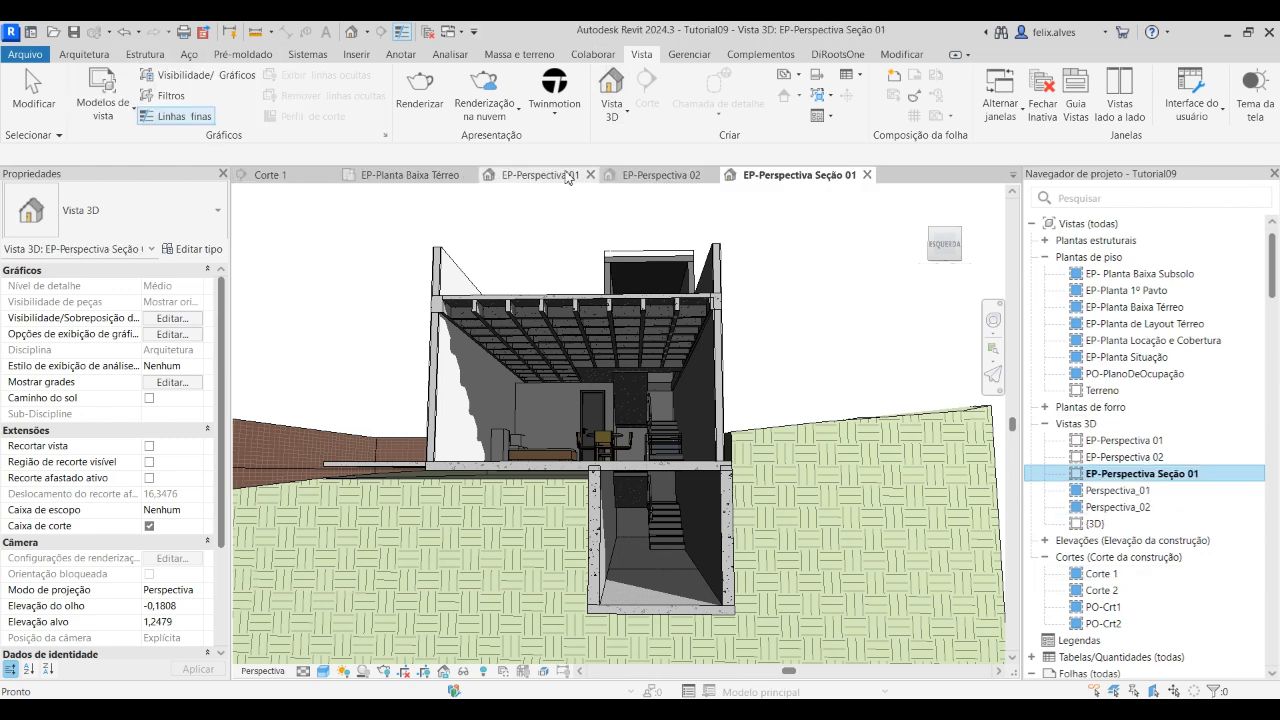
Place a new camera in EP-Planta Baixa Térreo just outside the grid D wall near grid 3, aimed straight across the house past grid C
click(407, 175)
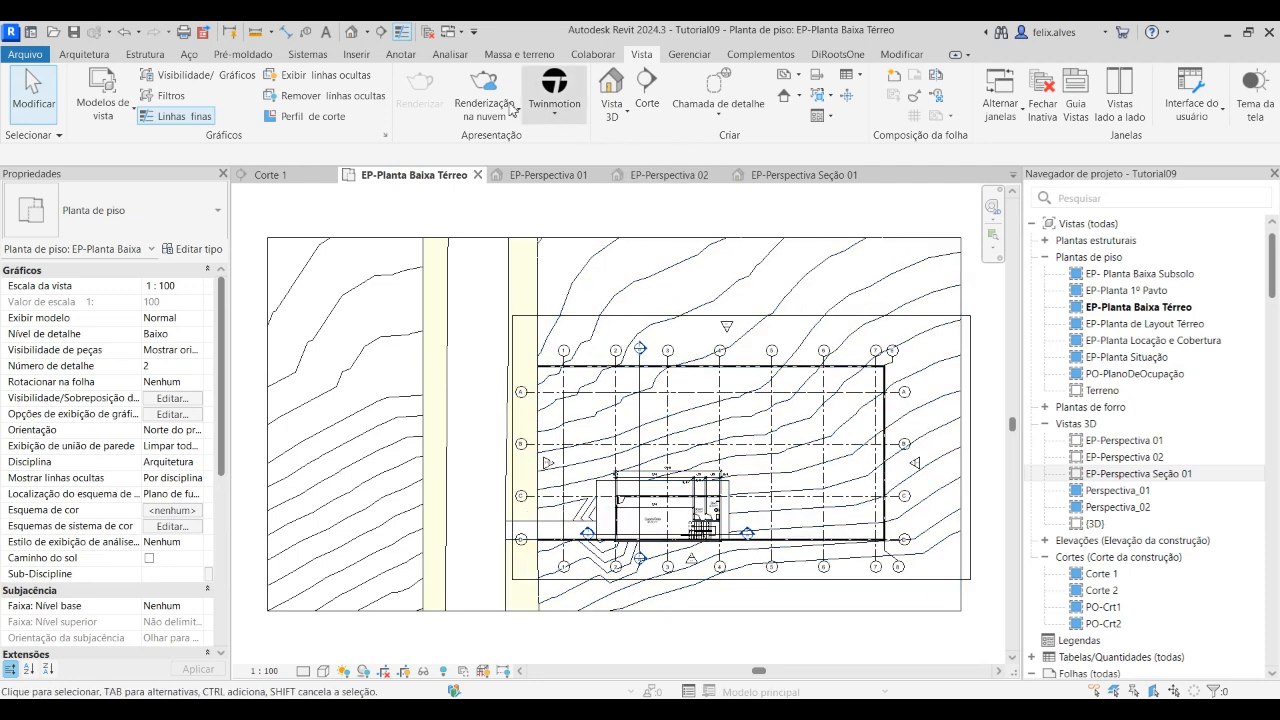
click(627, 112)
click(645, 169)
scroll(672, 578, up, 1)
scroll(672, 578, up, 2)
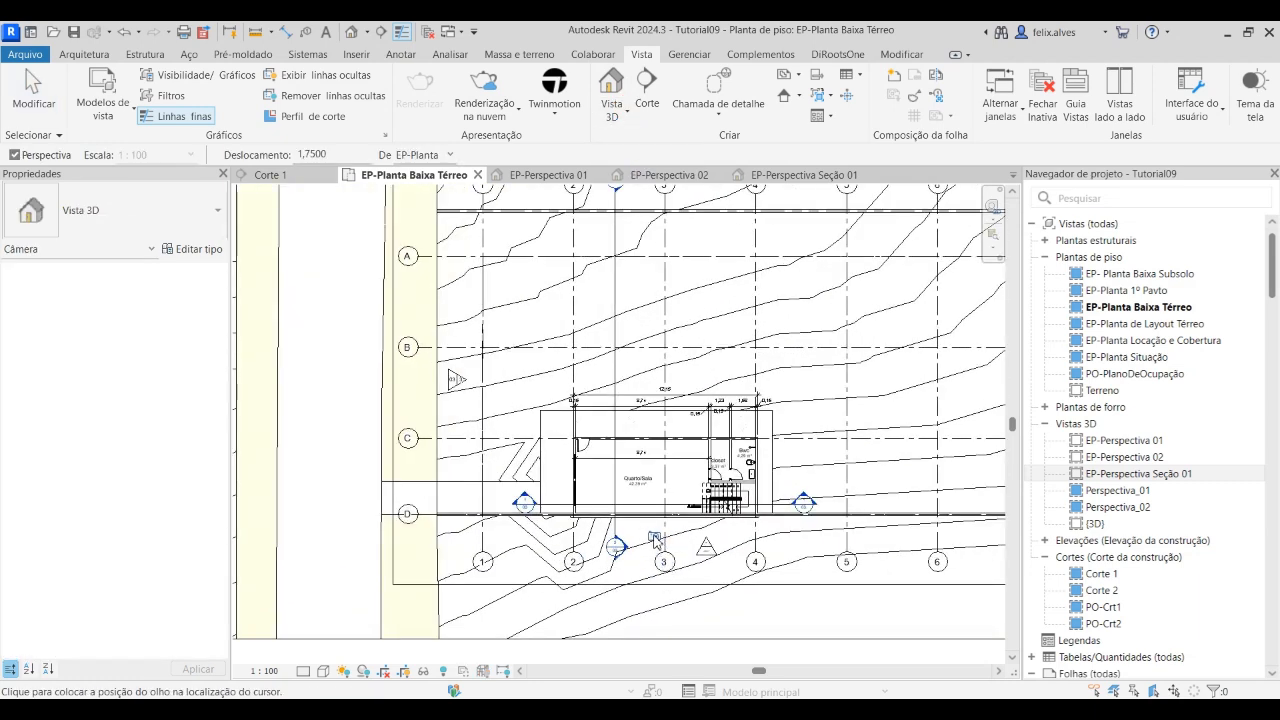
click(655, 535)
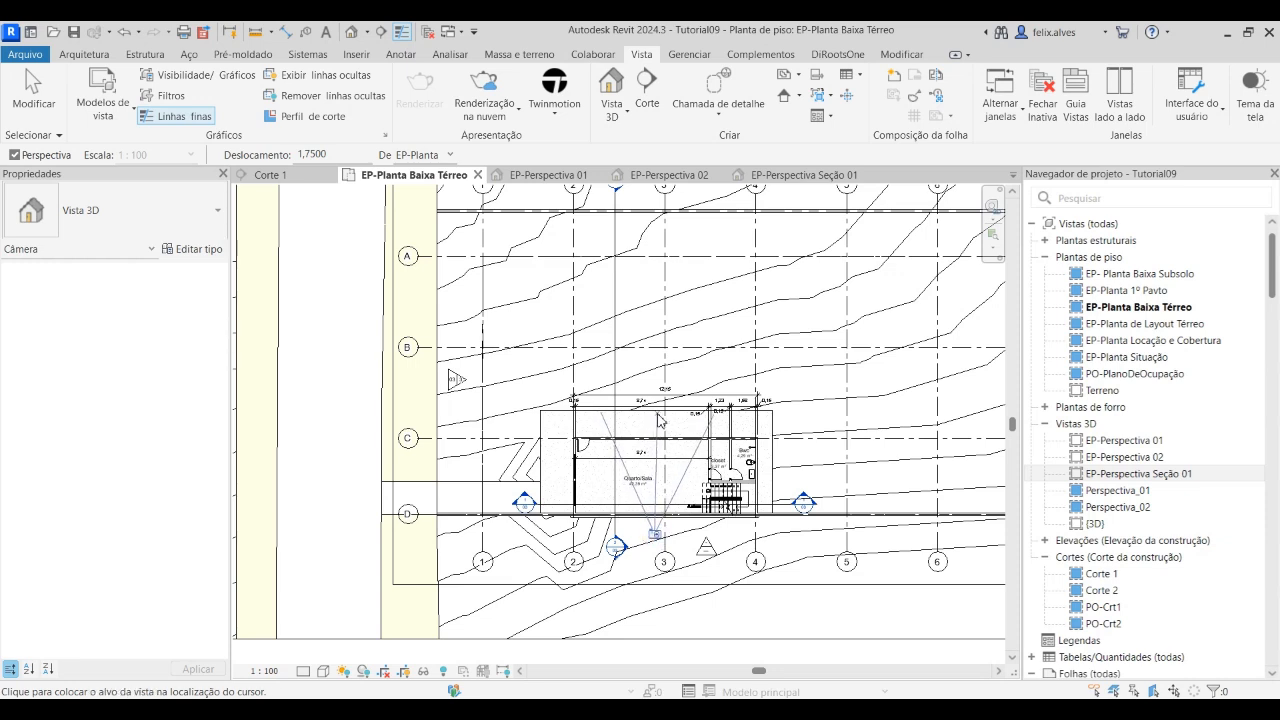
click(655, 414)
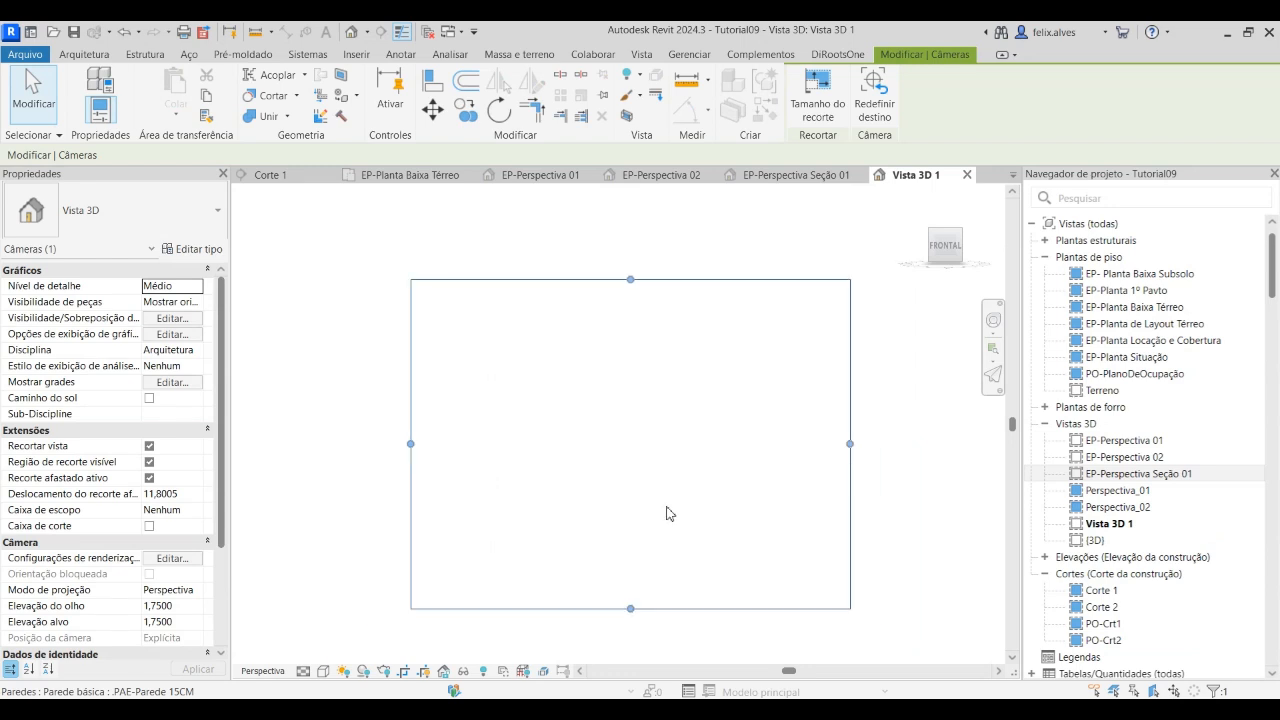
Orient the new Vista 3D 1 to the section Corte 1 and turn off its view cropping
right_click(959, 234)
mouse_move(1047, 443)
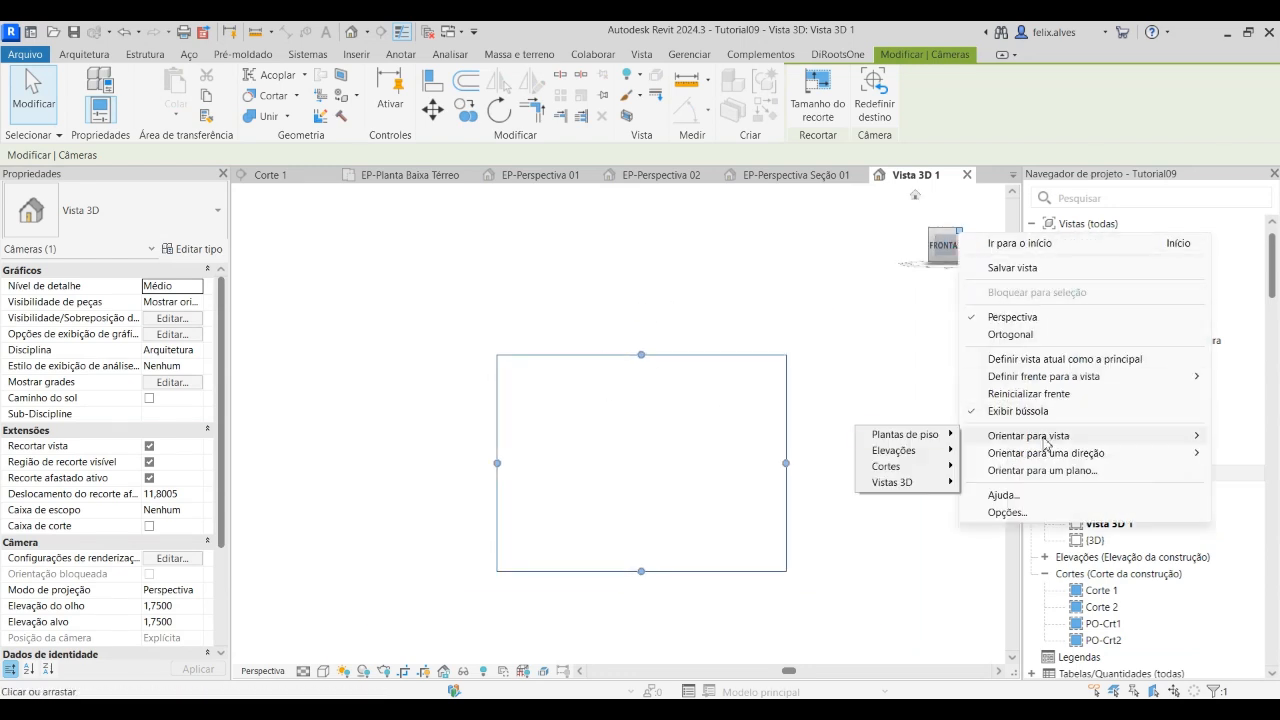
mouse_move(905, 466)
click(1016, 470)
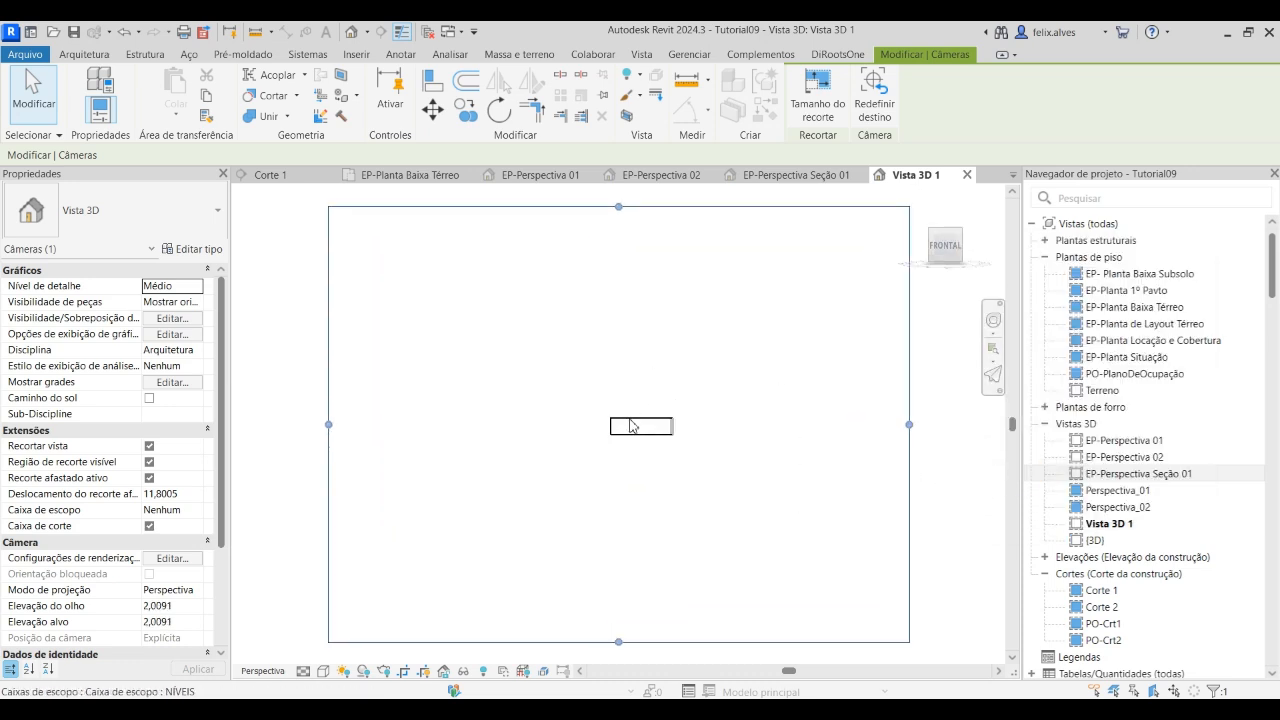
click(404, 671)
Frame the new section perspective closely on the cut house and its stairs, looking slightly upward at the ceiling beams
scroll(630, 440, up, 10)
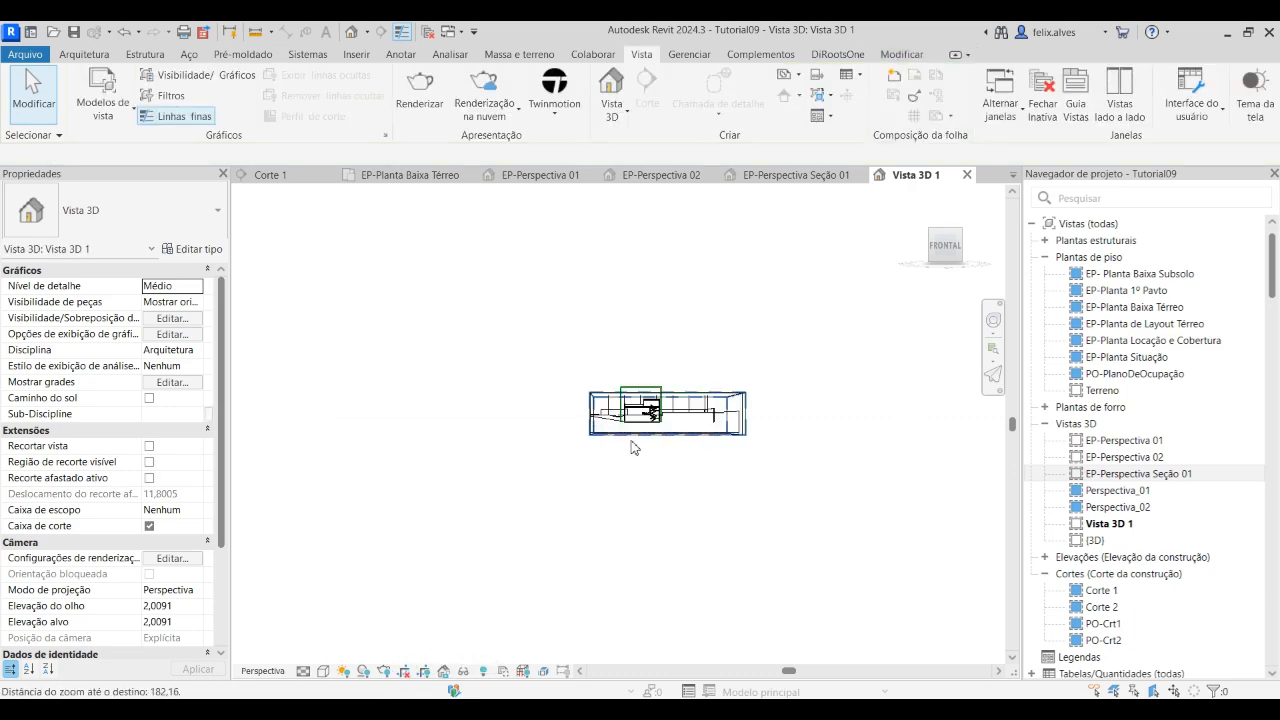
scroll(537, 507, up, 5)
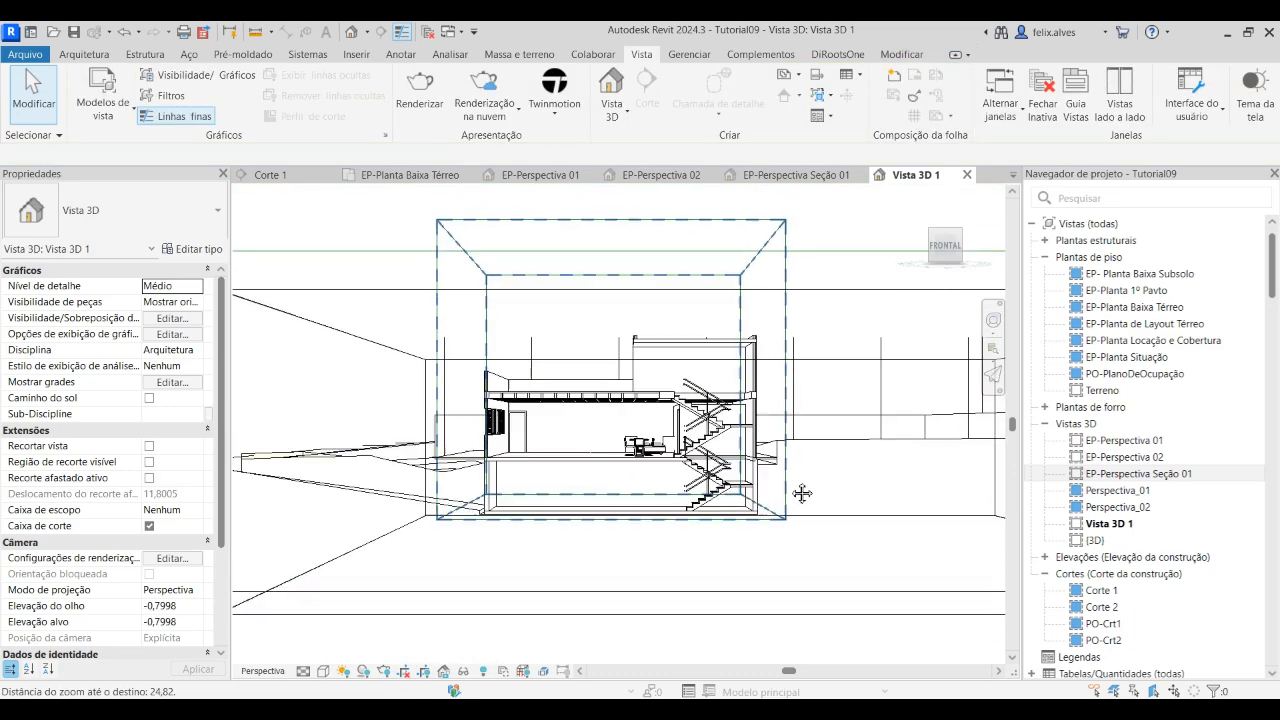
scroll(539, 507, down, 5)
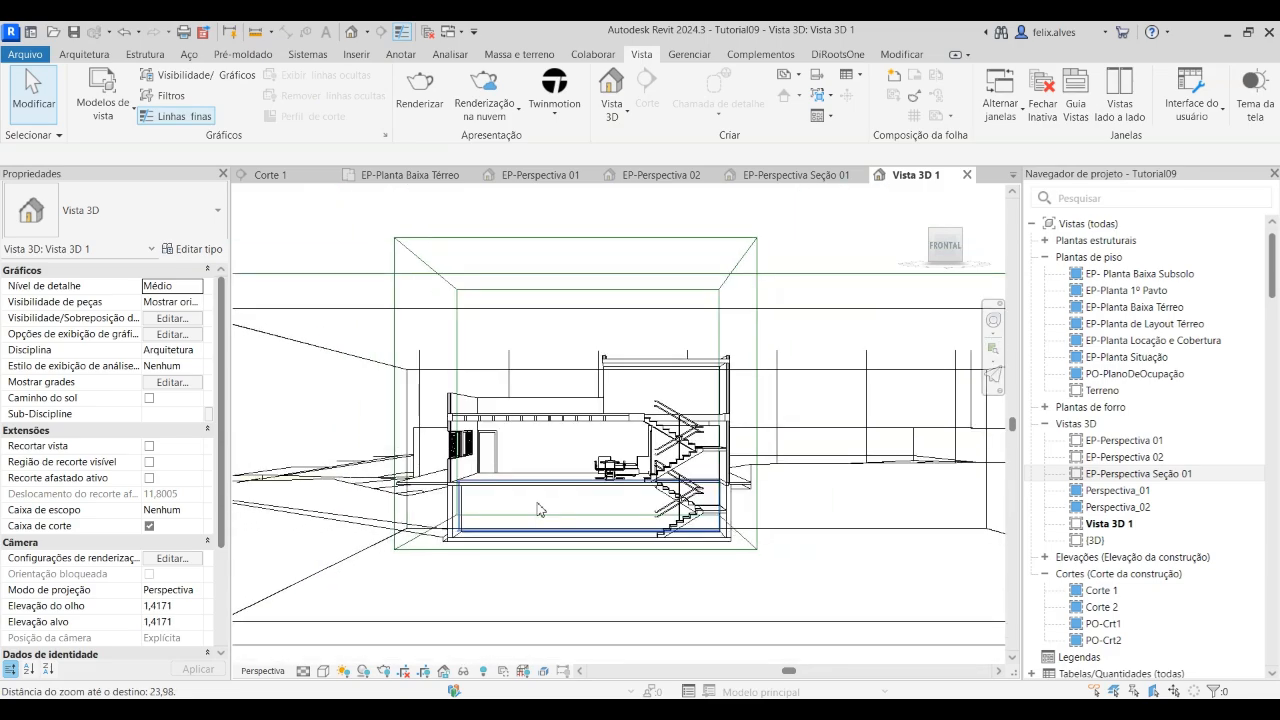
shift+middle_drag(546, 534, 607, 506)
scroll(635, 541, up, 6)
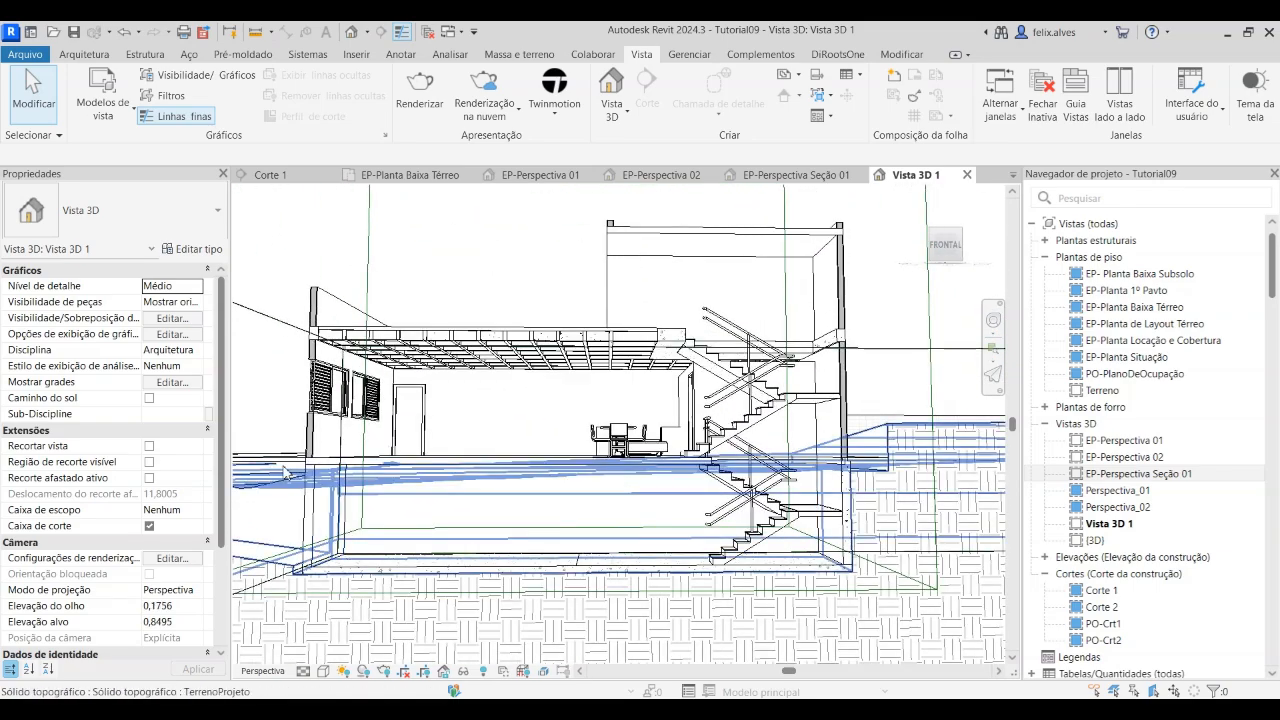
middle_drag(575, 447, 608, 459)
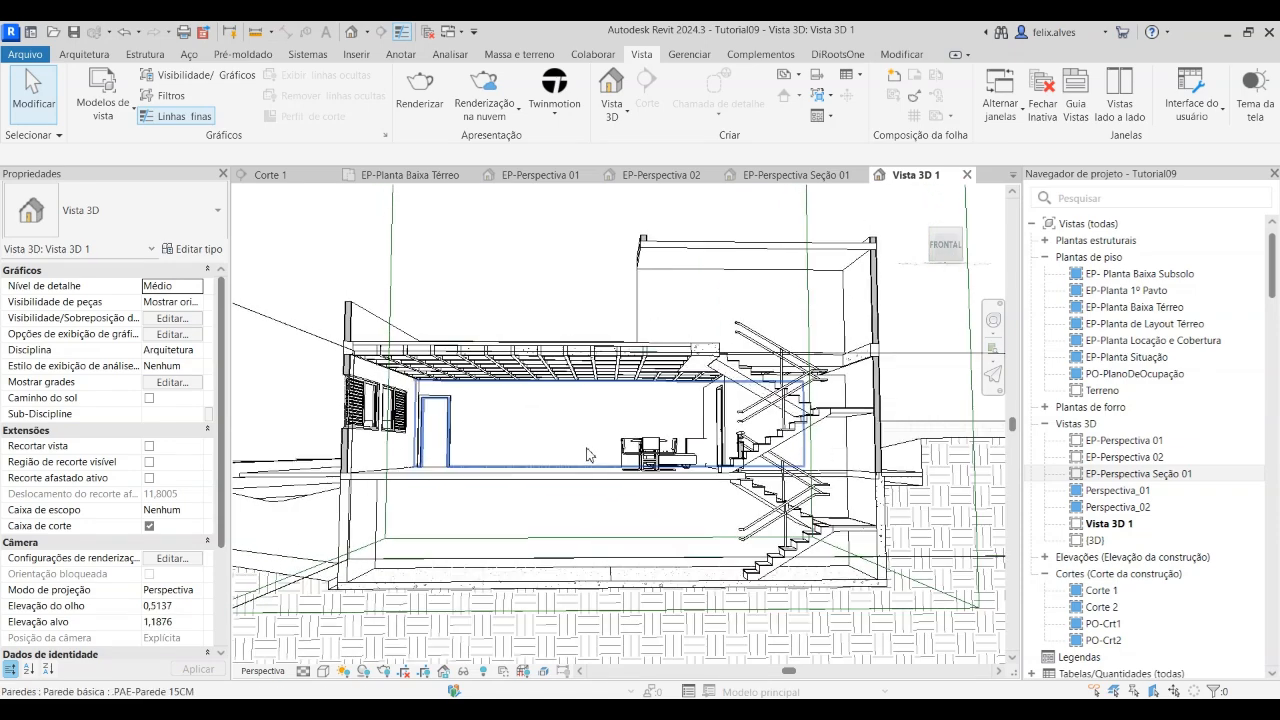
Hide the scope box category and the section box category in Vista 3D 1
click(392, 250)
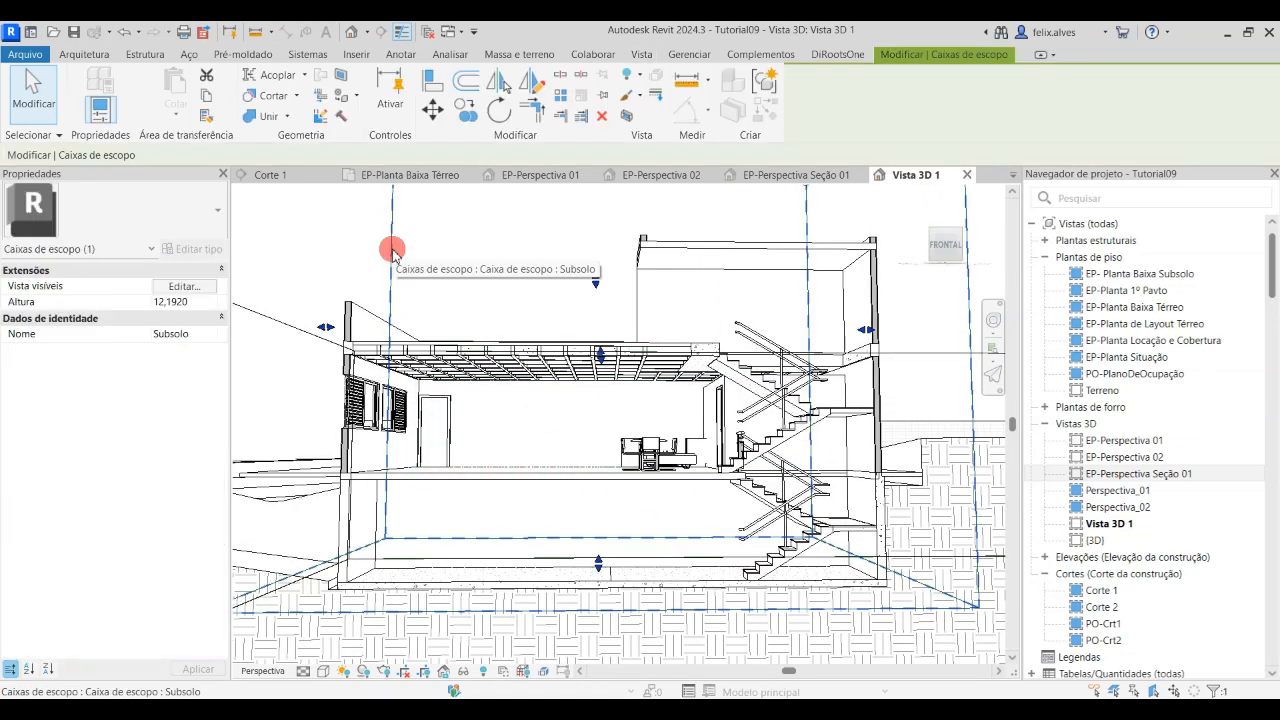
right_click(393, 250)
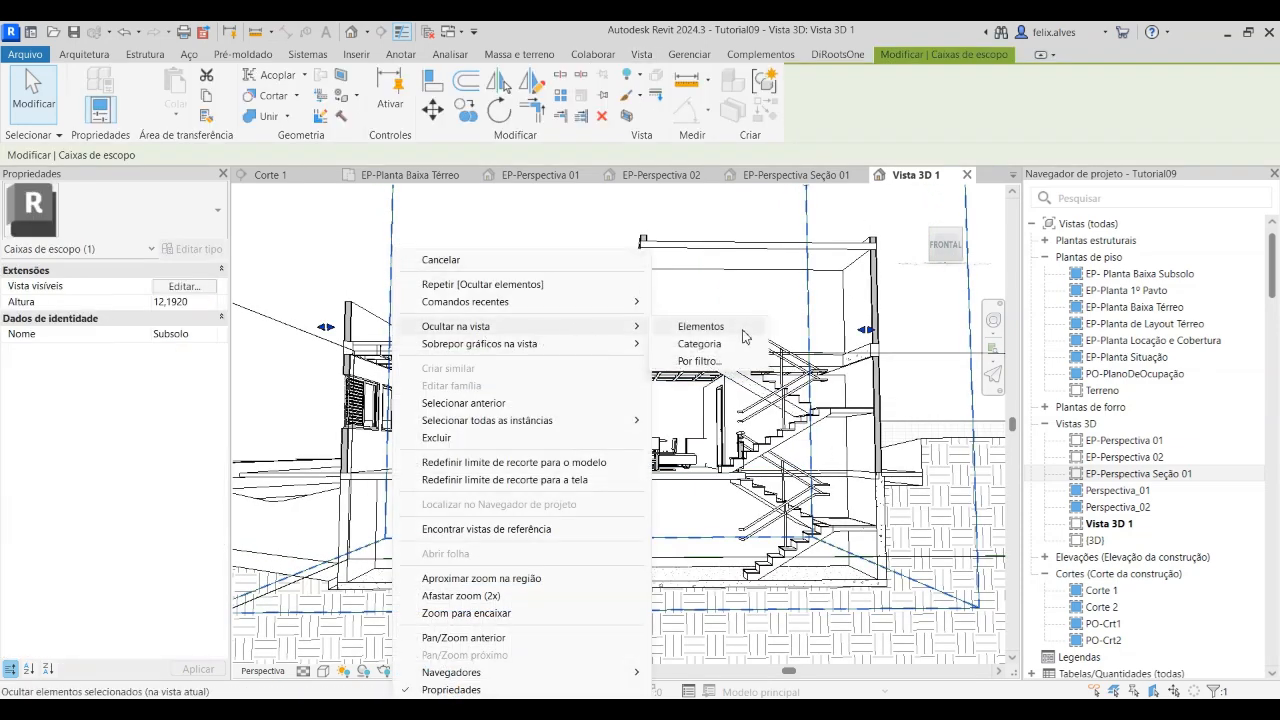
click(700, 344)
scroll(722, 425, down, 5)
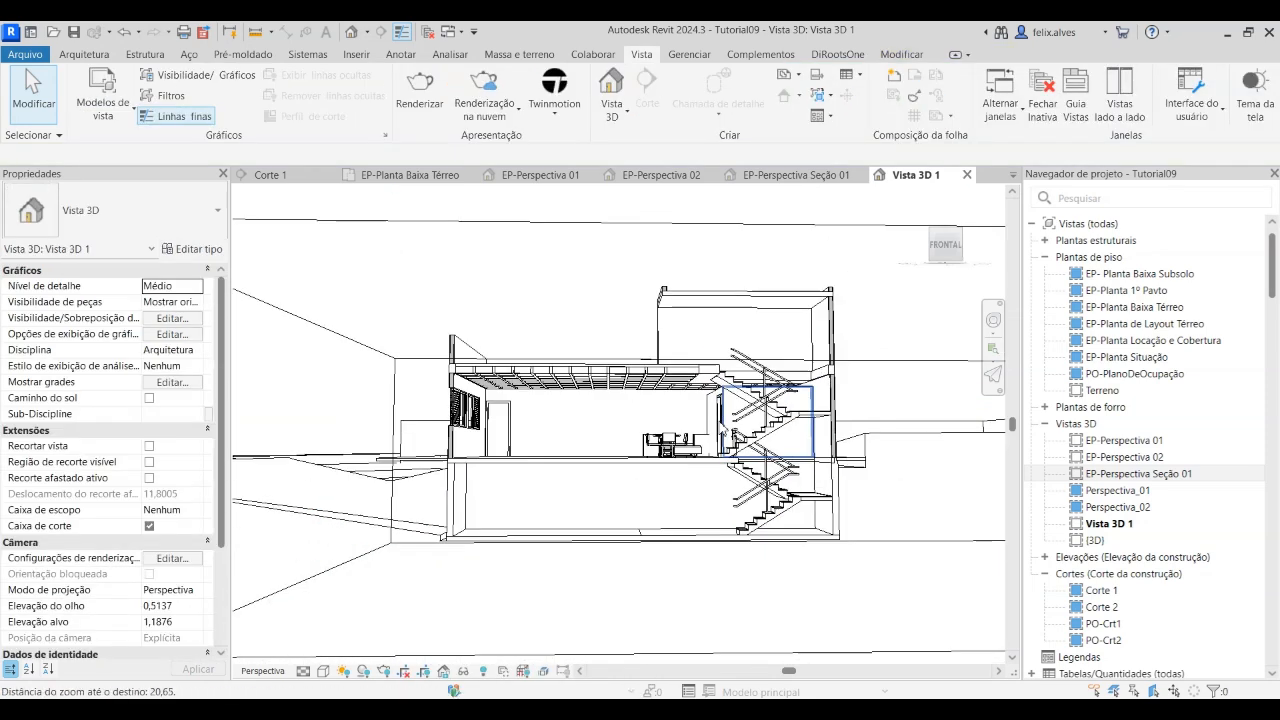
click(478, 265)
right_click(478, 265)
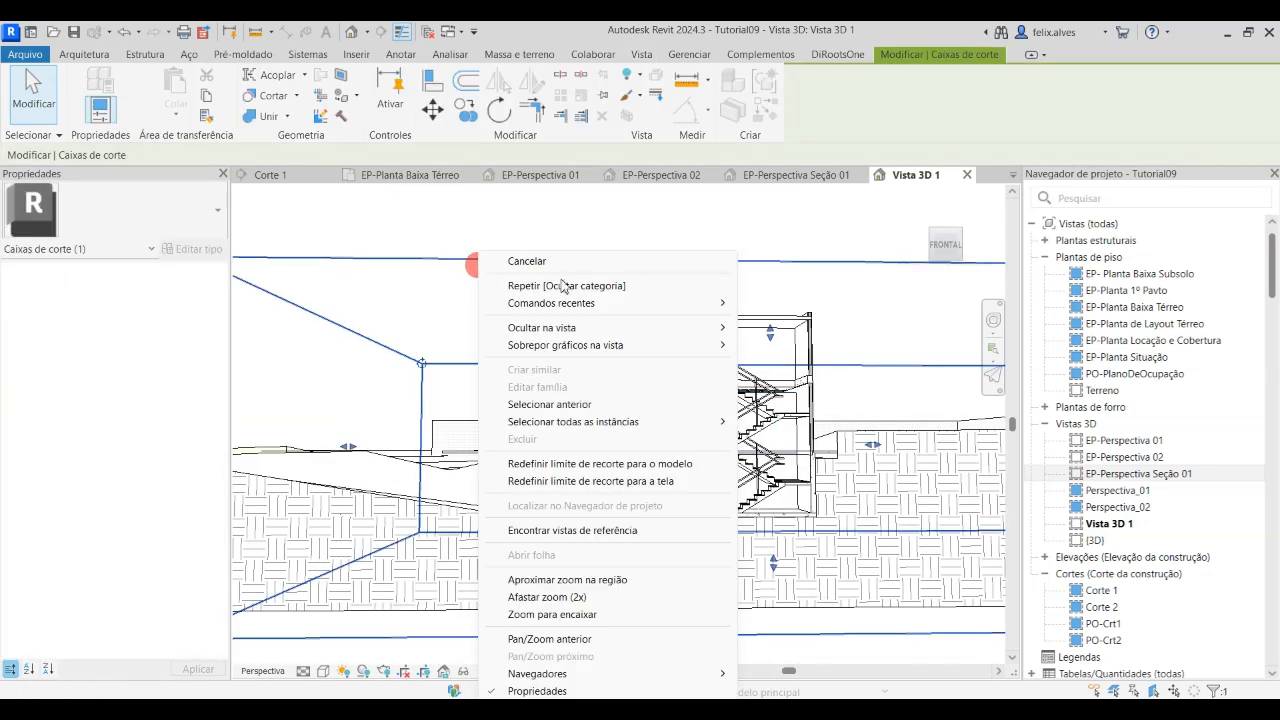
mouse_move(659, 329)
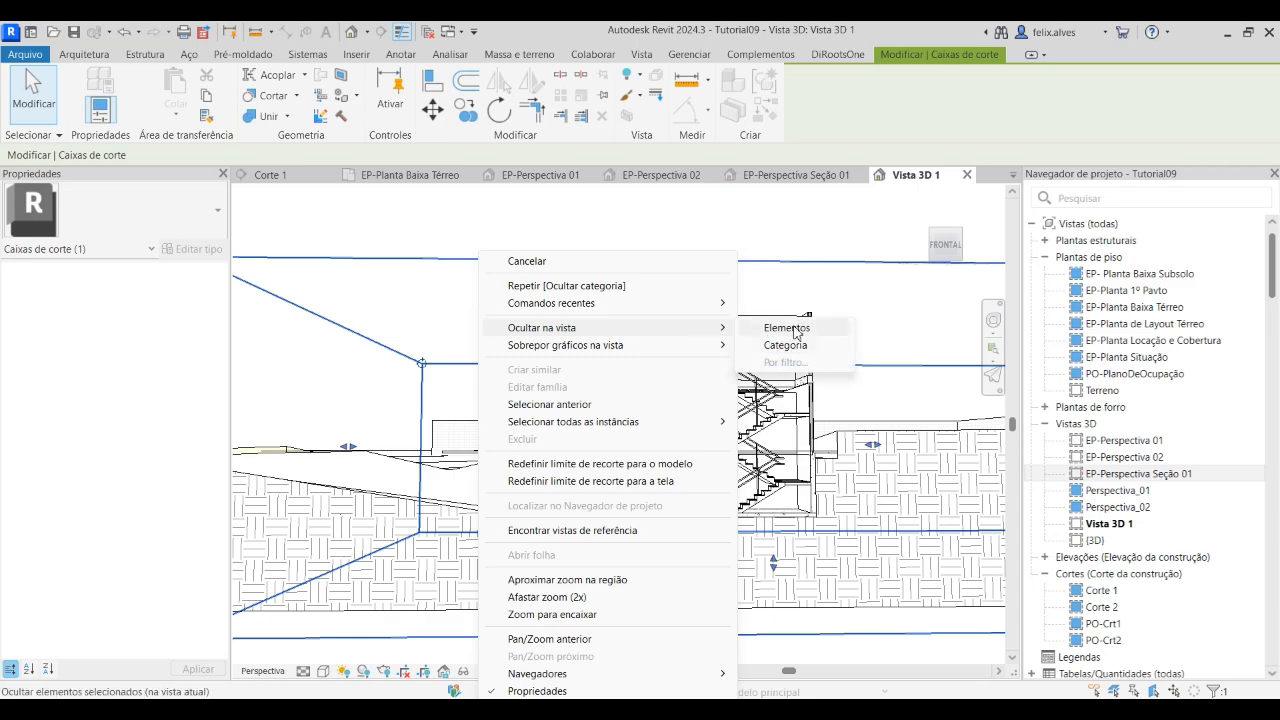
click(785, 345)
Adjust the camera of Vista 3D 1 to frame the whole cut house from slightly below, with the ceiling beams in sight
scroll(466, 321, up, 8)
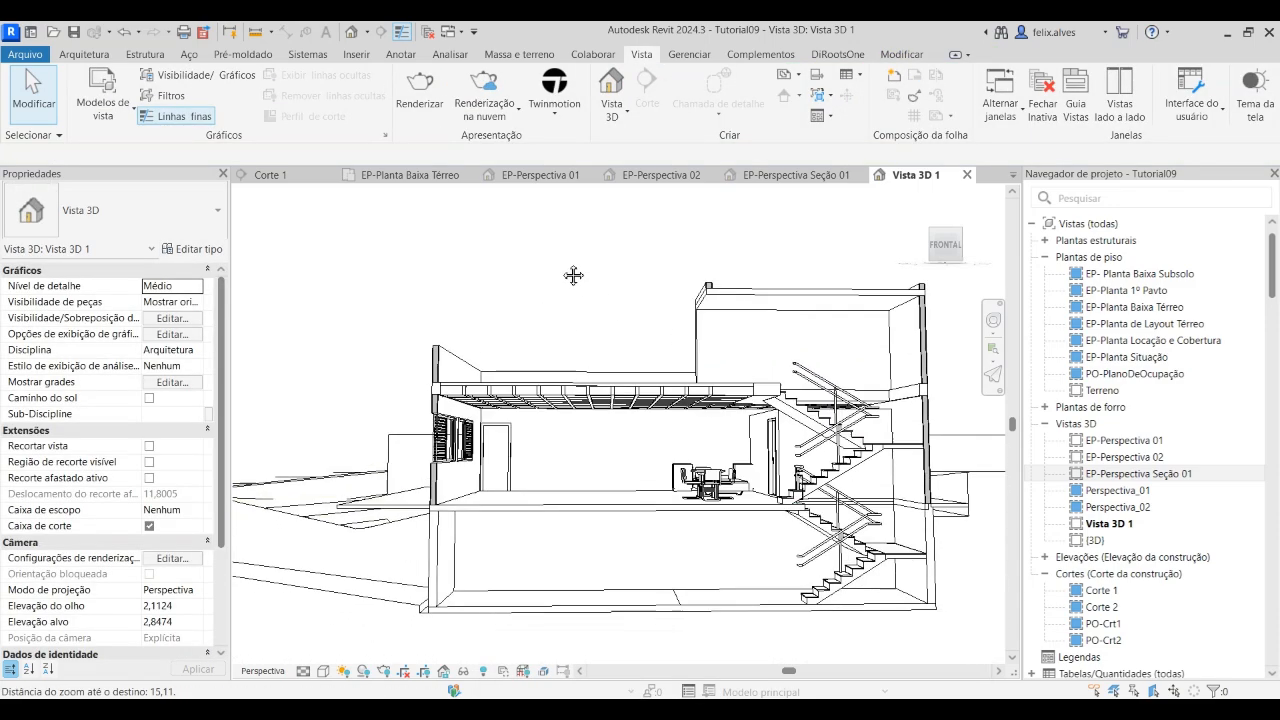
shift+middle_drag(538, 300, 545, 300)
middle_drag(575, 390, 568, 320)
scroll(586, 389, up, 3)
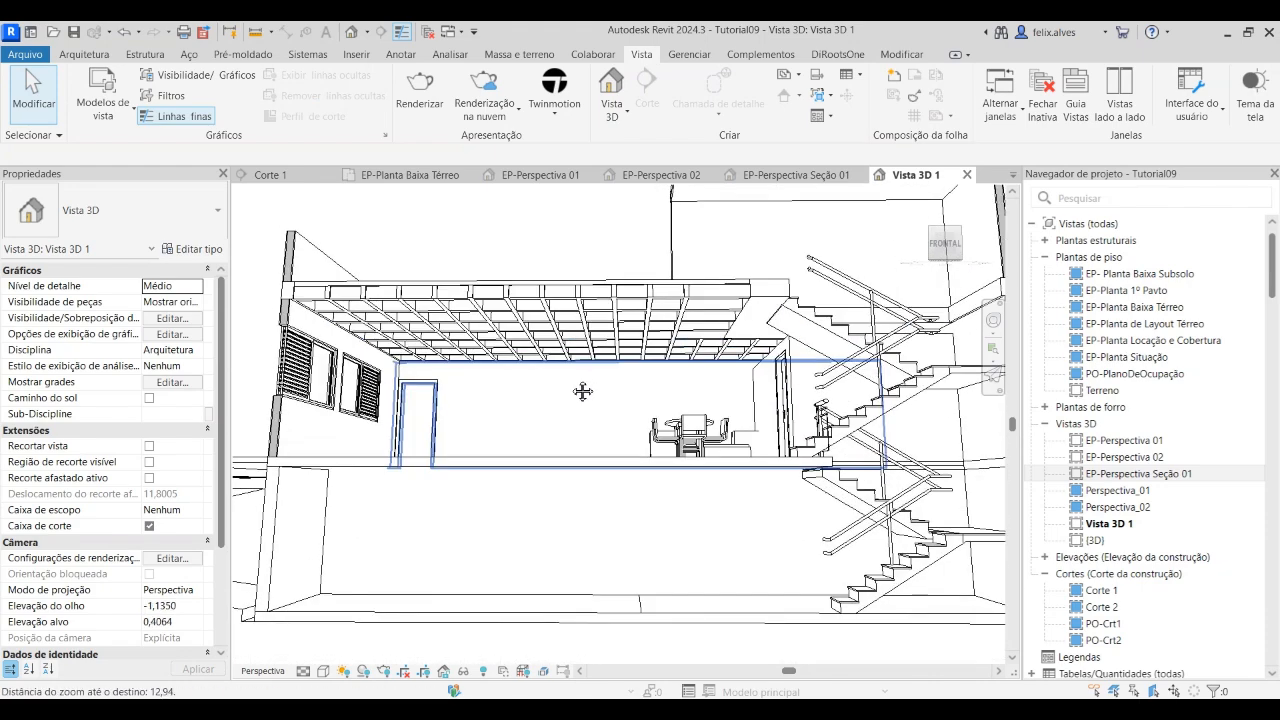
shift+middle_drag(715, 544, 712, 543)
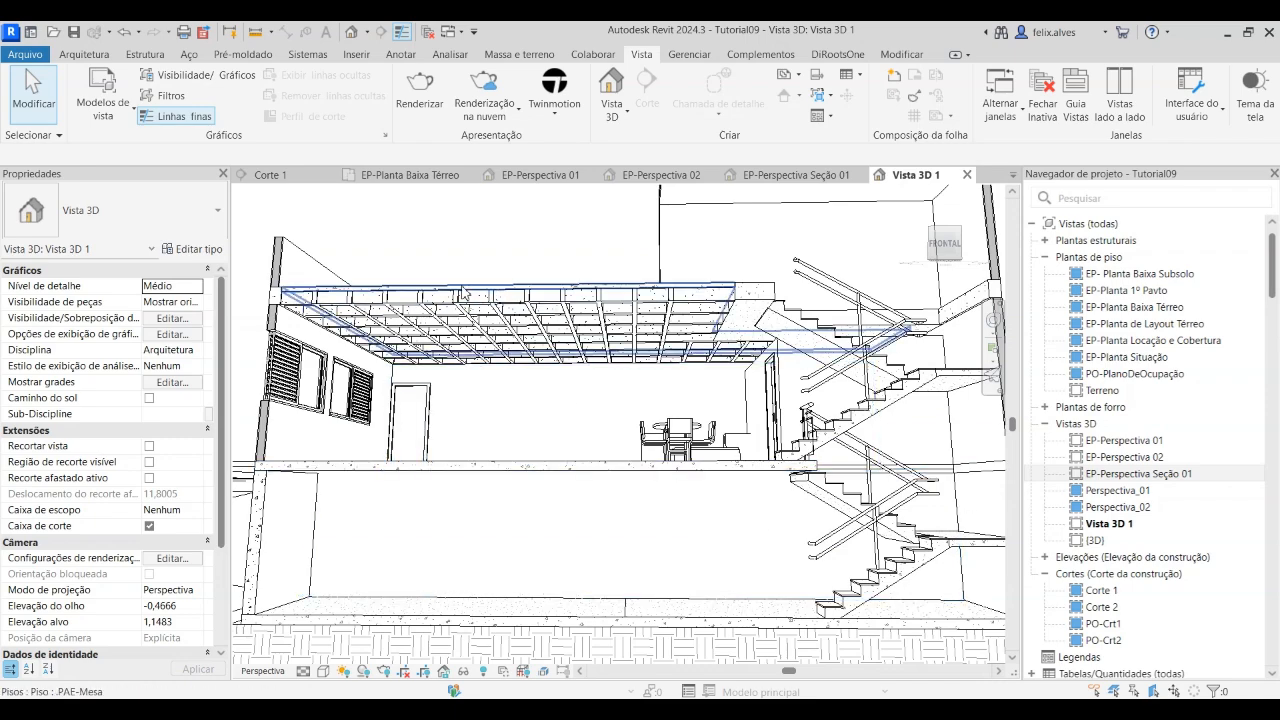
scroll(461, 453, down, 3)
shift+middle_drag(461, 453, 155, 545)
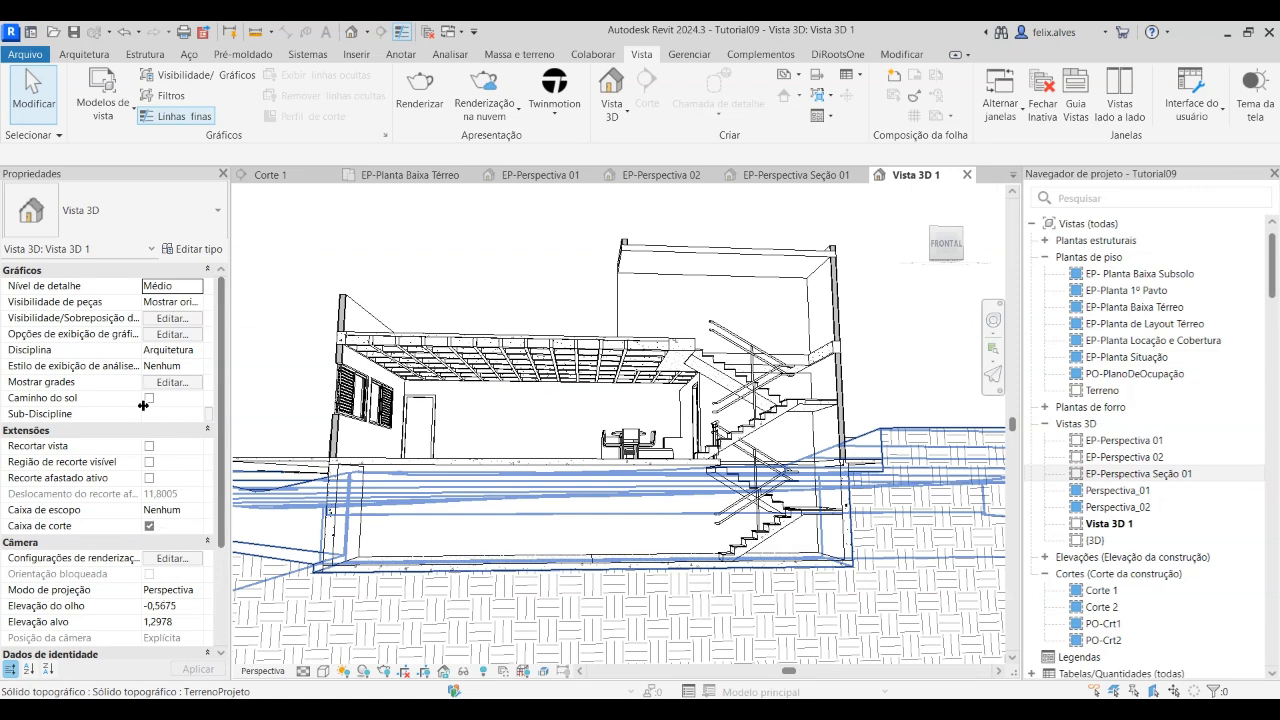
Assign the view template Perspectiva-Apresentação to Vista 3D 1
scroll(144, 452, down, 3)
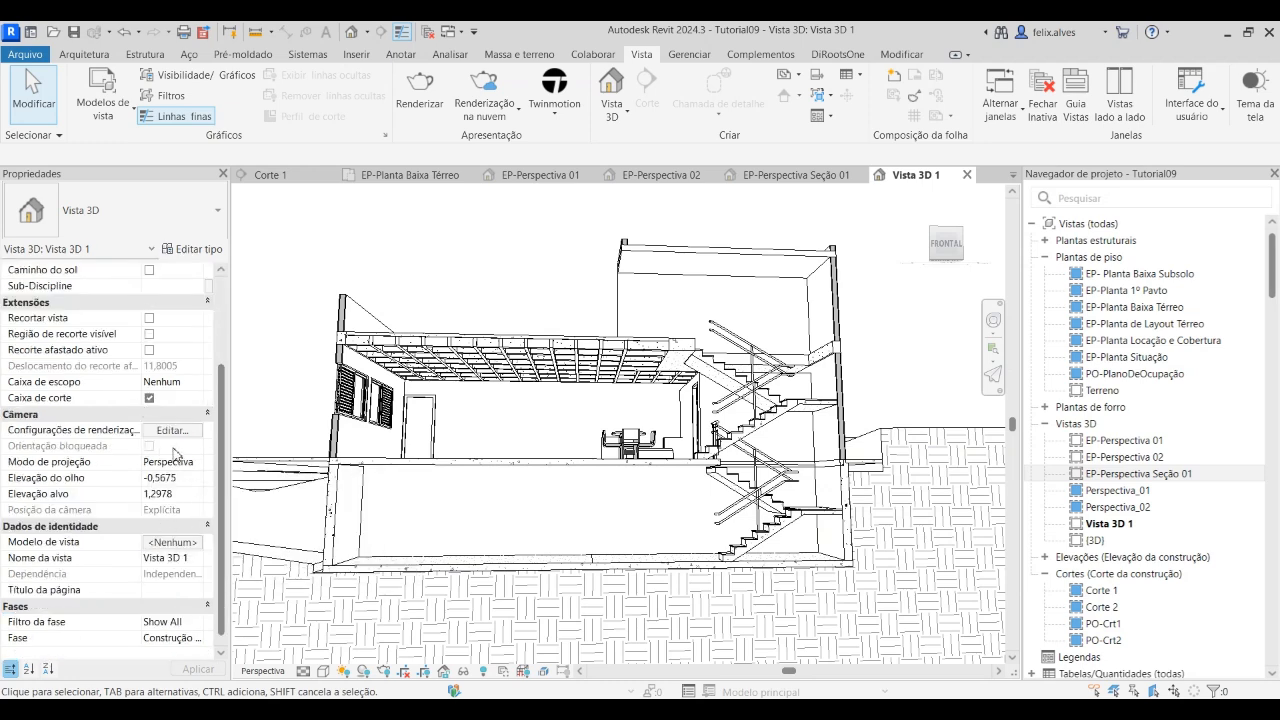
click(189, 545)
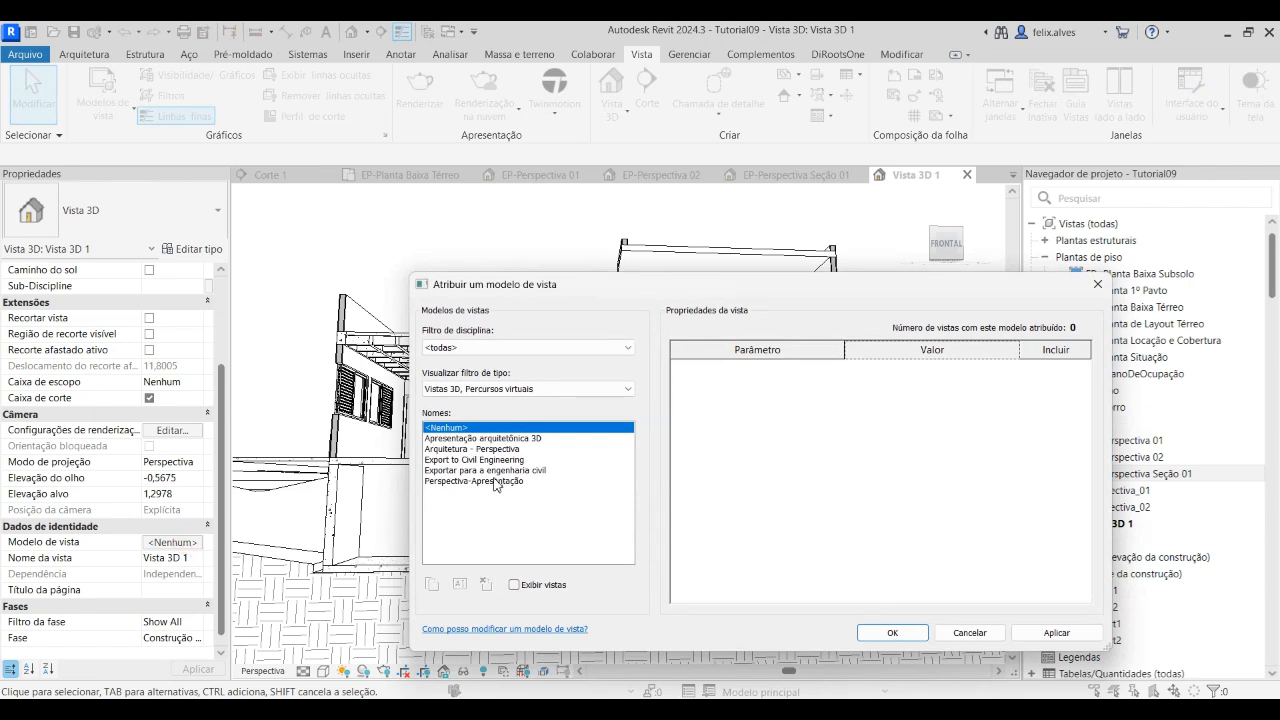
click(499, 481)
click(1056, 632)
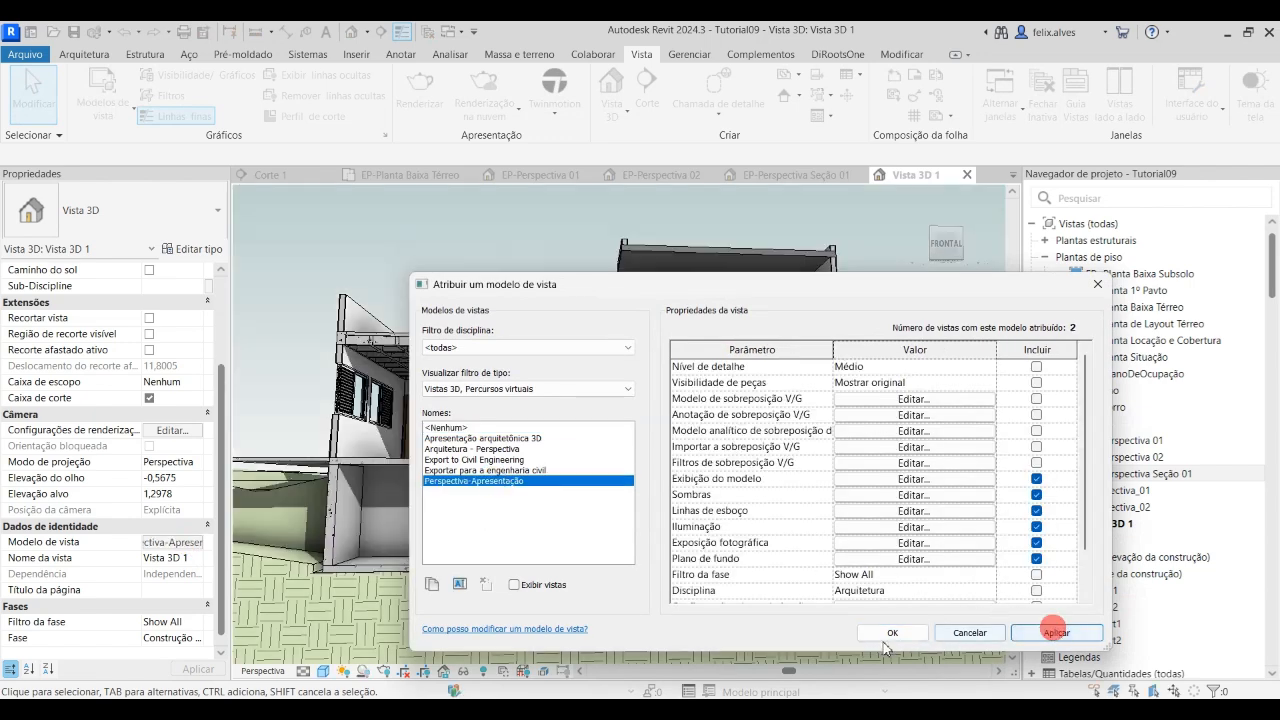
click(892, 632)
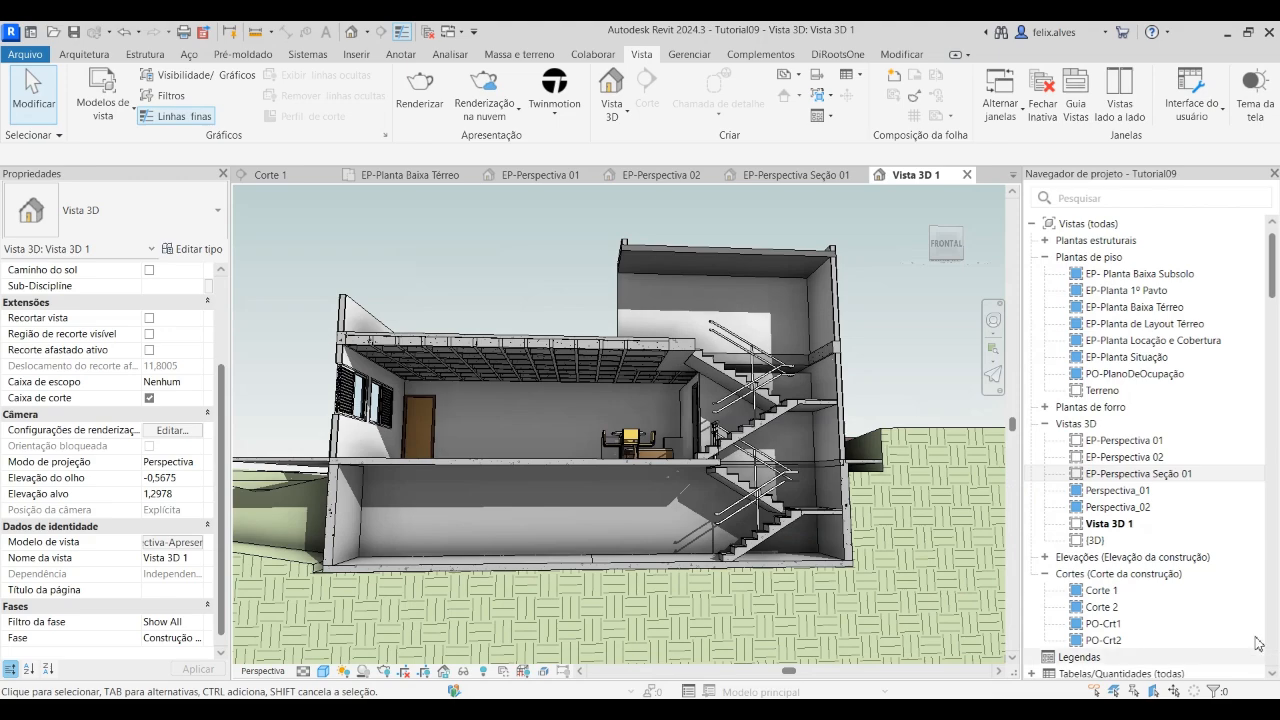
Bring the cut house slightly closer in Vista 3D 1 and rename the view as EP-Perspectiva Seção 02
scroll(708, 432, up, 3)
shift+middle_drag(708, 432, 690, 436)
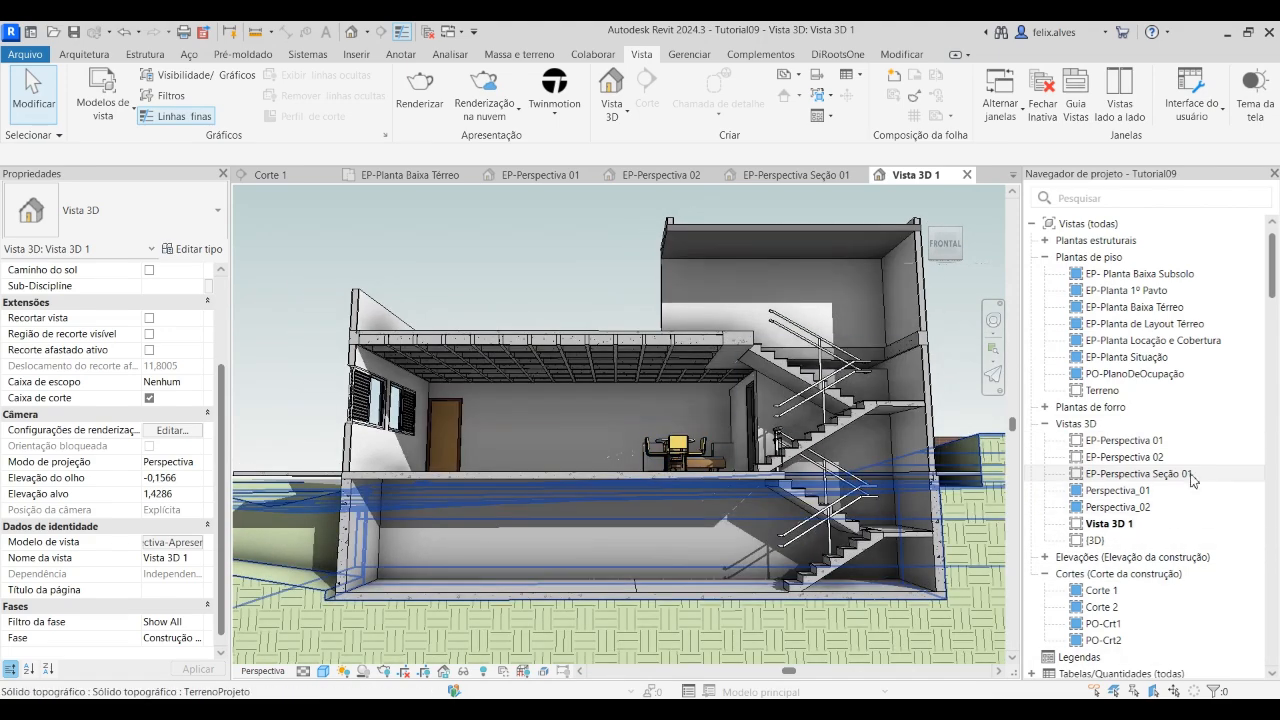
right_click(1110, 523)
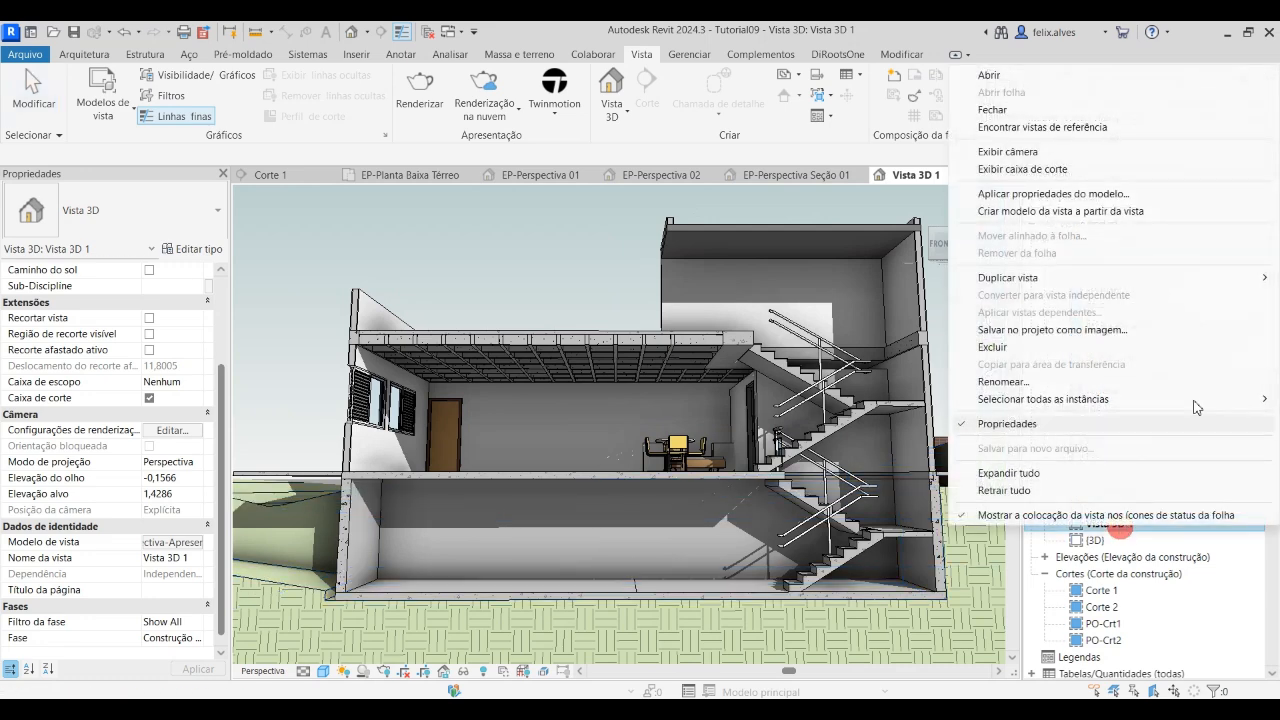
click(1022, 379)
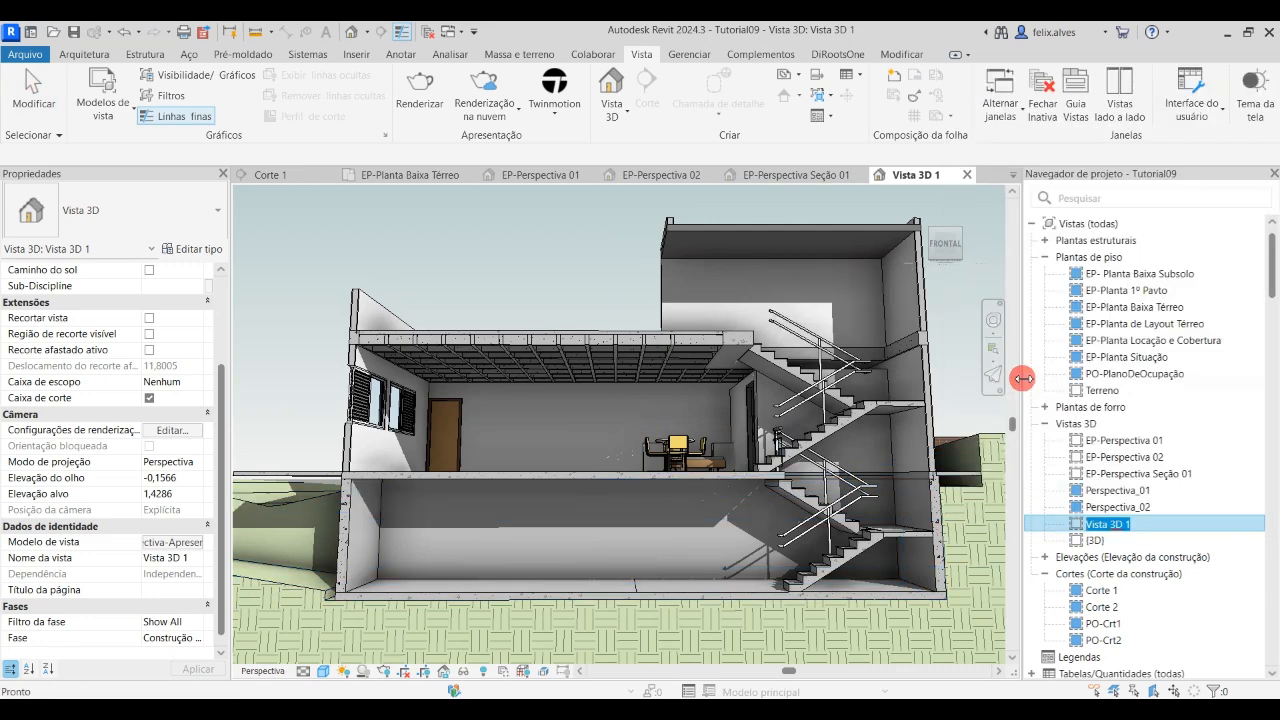
text(EP-Perspectiva 01)
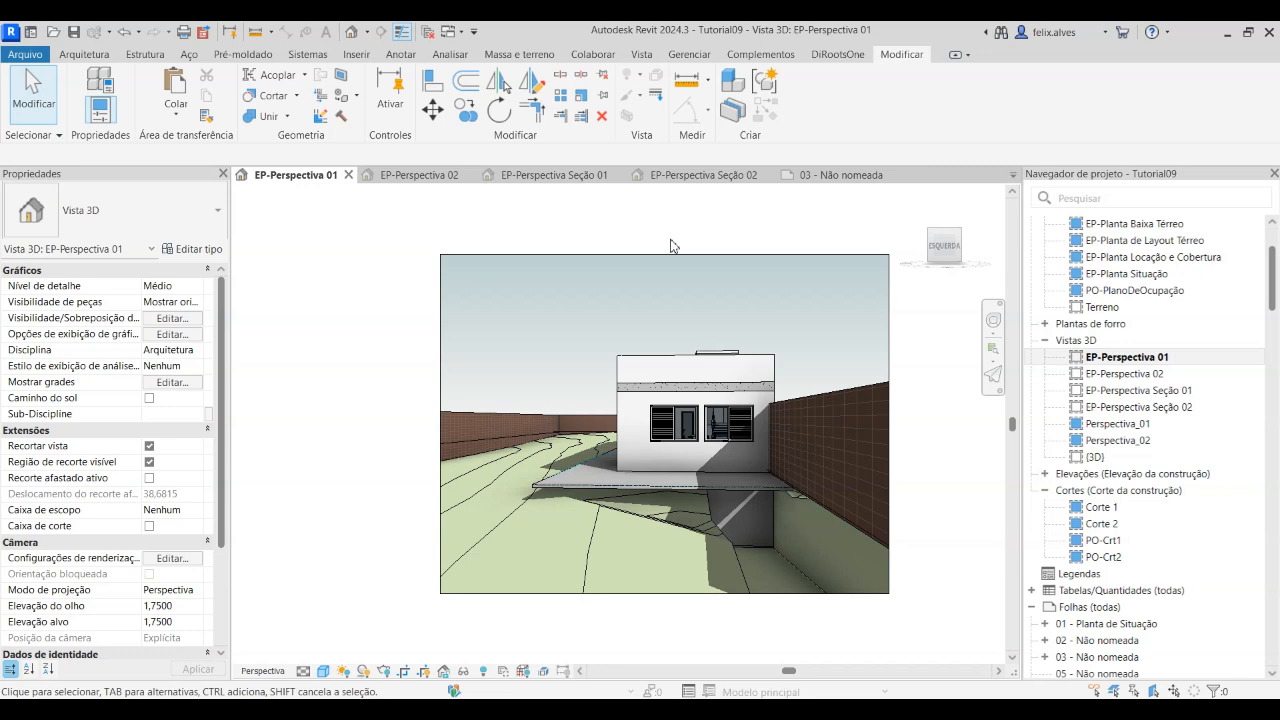
Review the views EP-Perspectiva 02, EP-Perspectiva Seção 01 and EP-Perspectiva Seção 02 one after another
double_click(1135, 374)
double_click(1143, 391)
double_click(1140, 407)
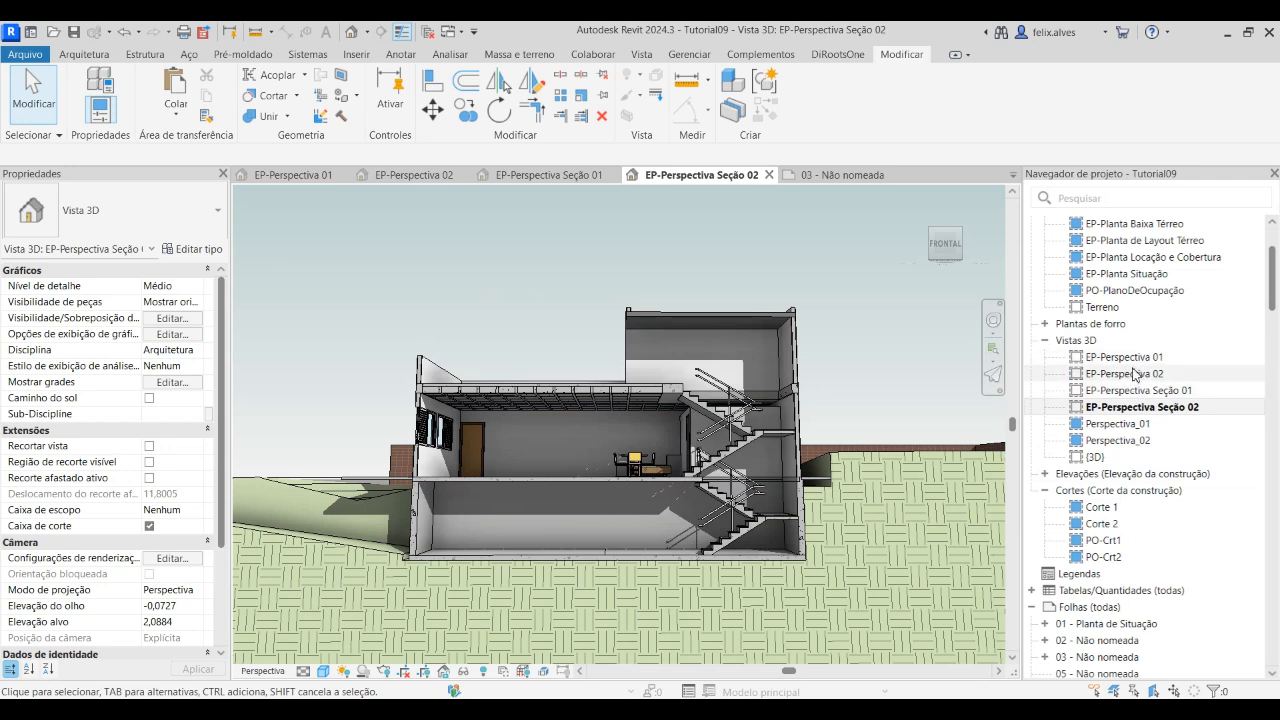
Open the empty sheet 05 - Não nomeada and show it in full
scroll(1135, 375, down, 2)
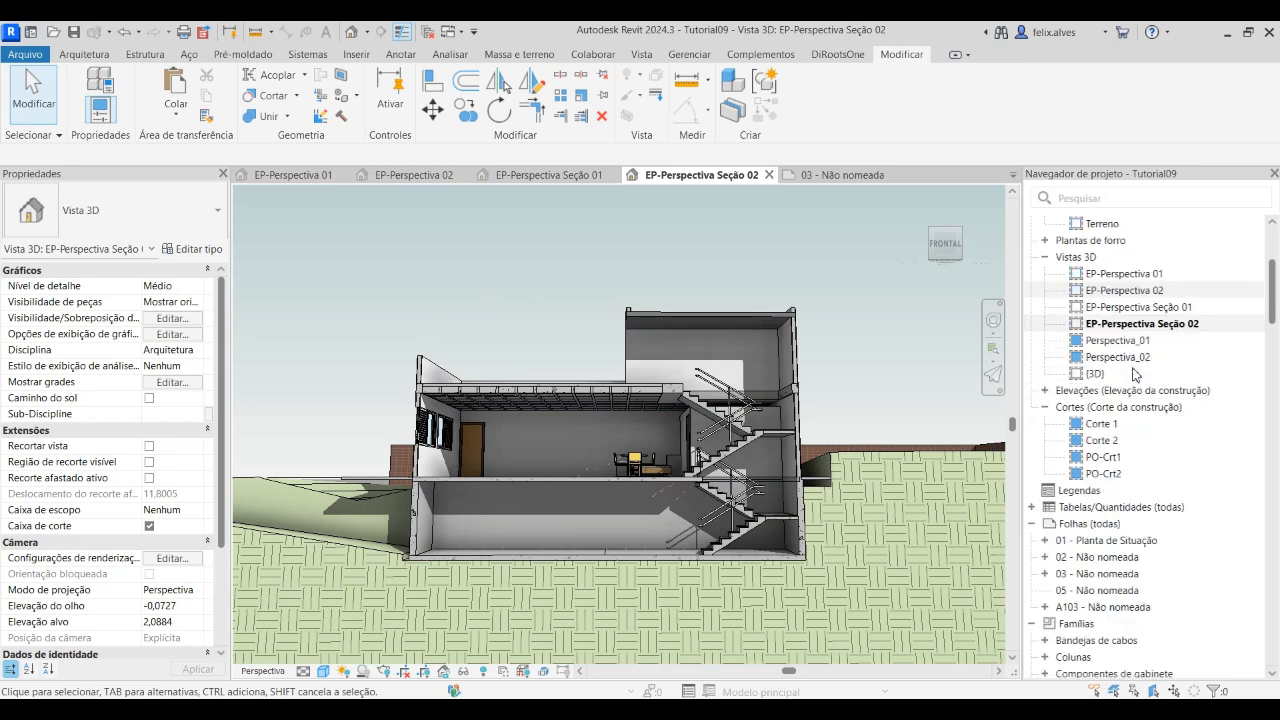
scroll(1097, 548, down, 2)
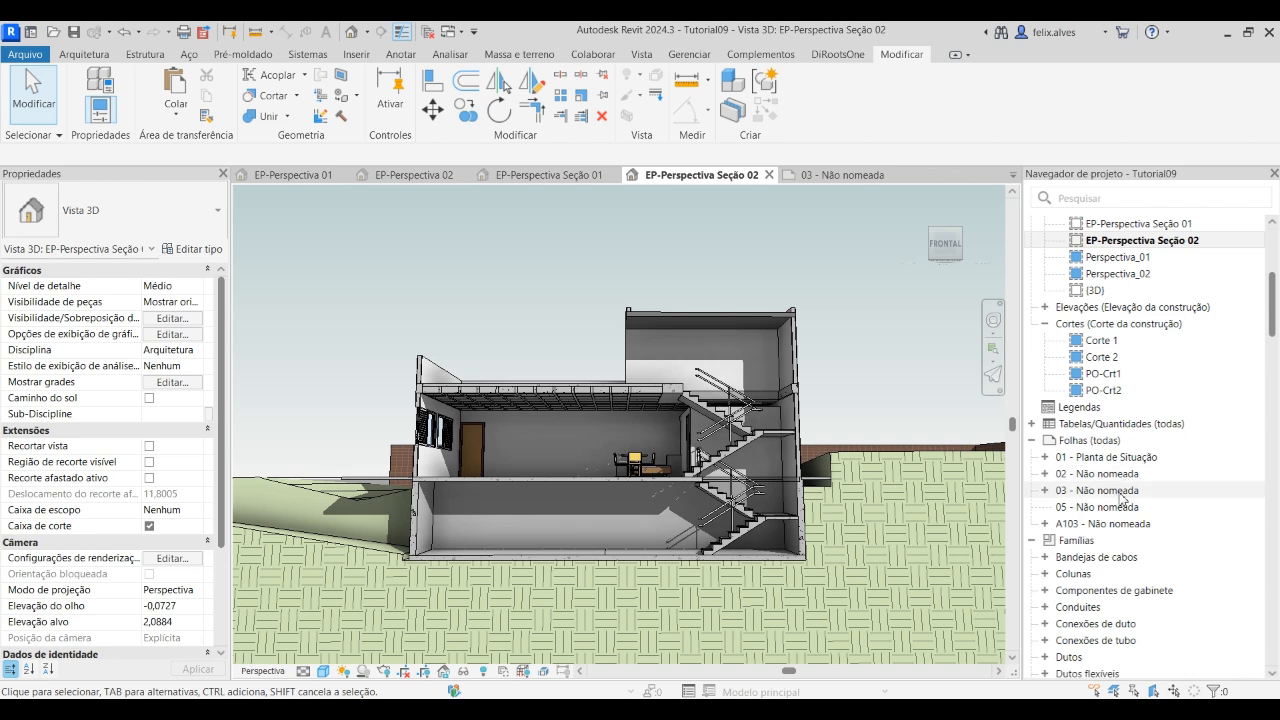
double_click(1124, 506)
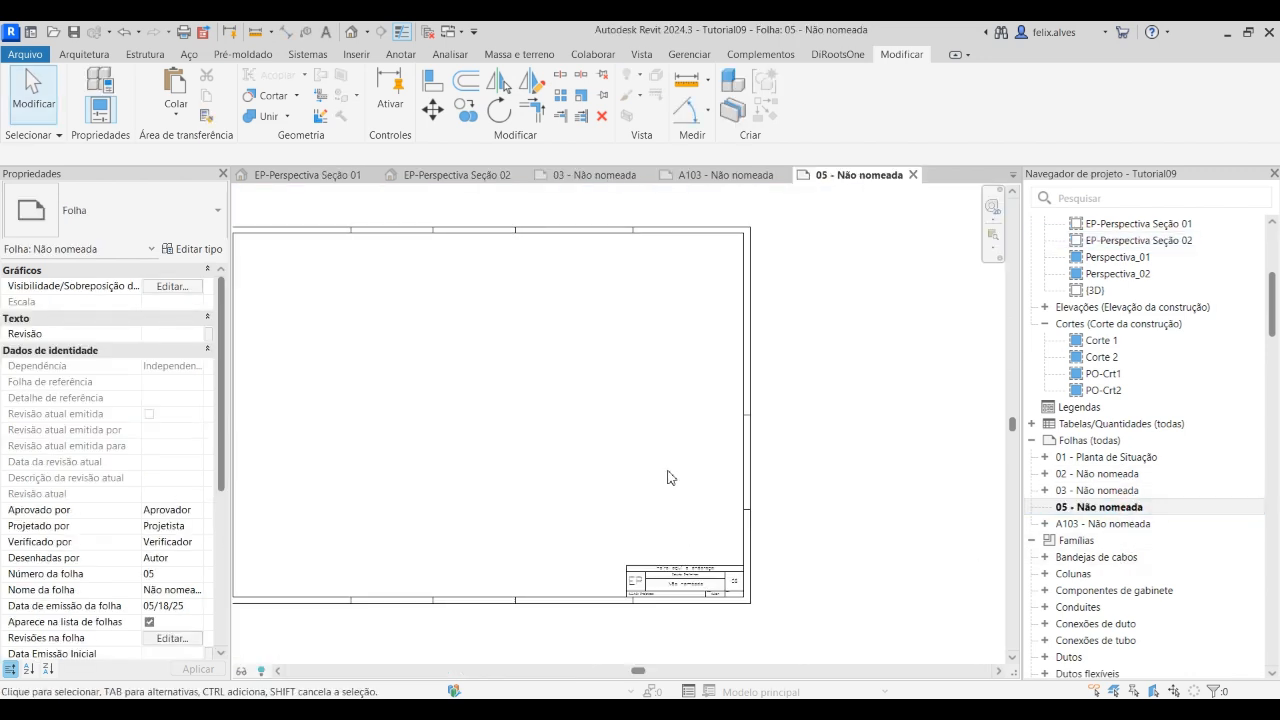
scroll(662, 465, down, 2)
middle_drag(652, 466, 777, 466)
scroll(724, 431, up, 1)
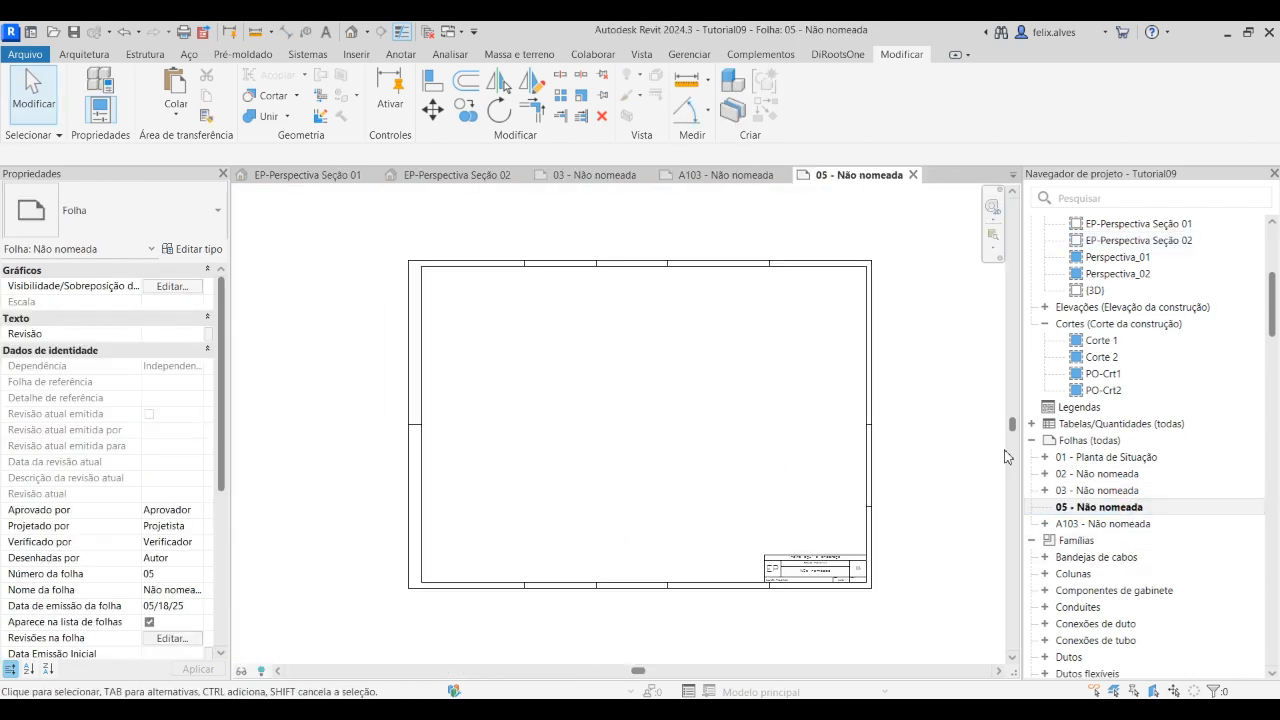
Place EP-Perspectiva 01 in the upper-left corner of sheet 05 and EP-Perspectiva 02 beside it
scroll(1125, 455, up, 3)
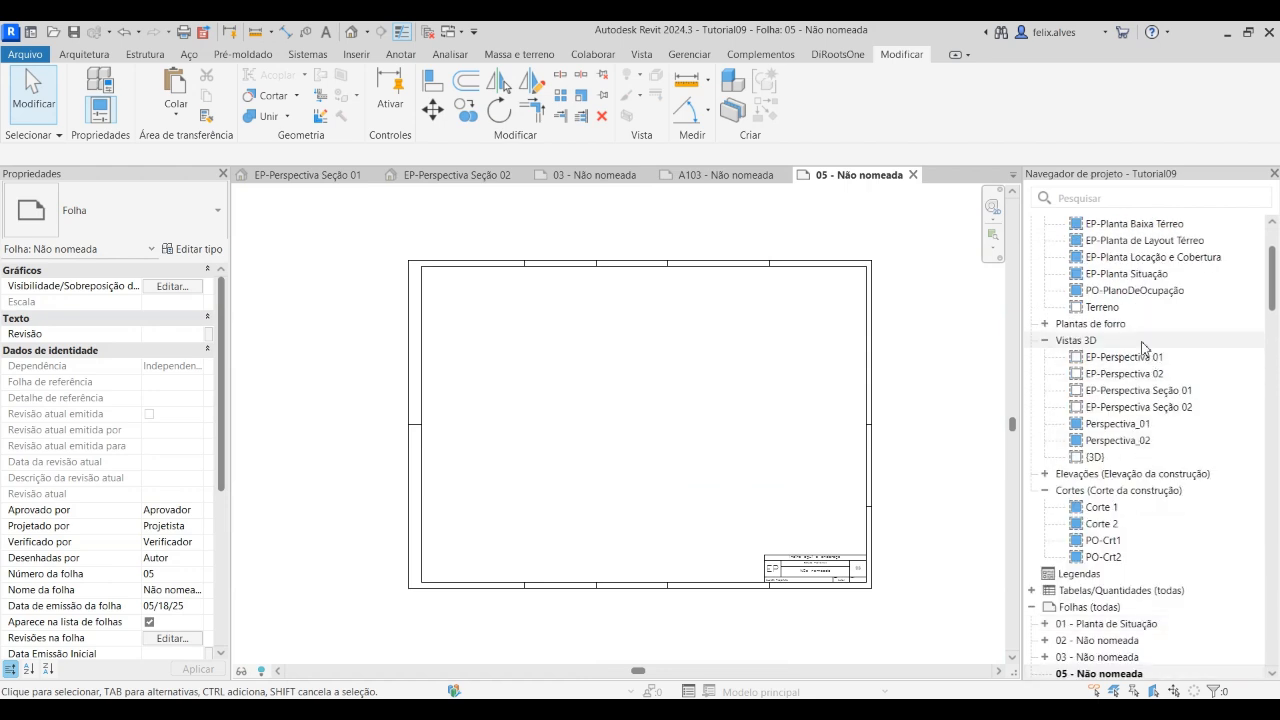
click(1128, 357)
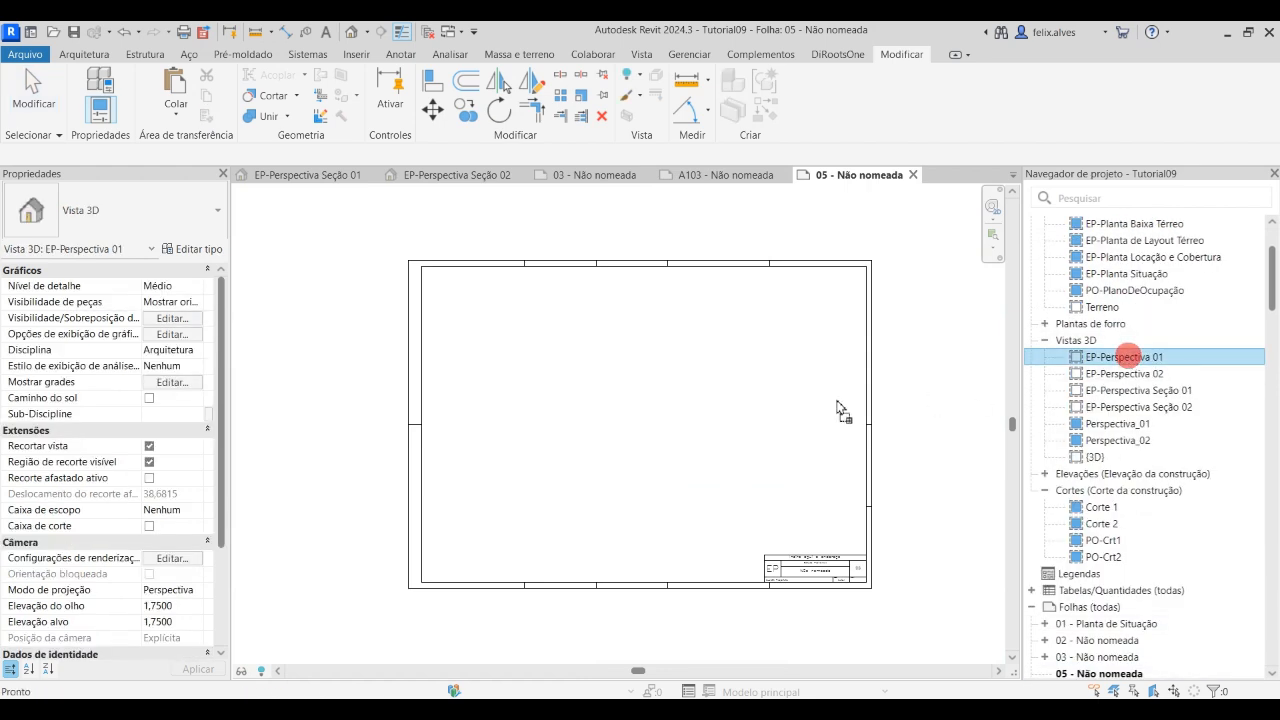
drag(607, 380, 496, 344)
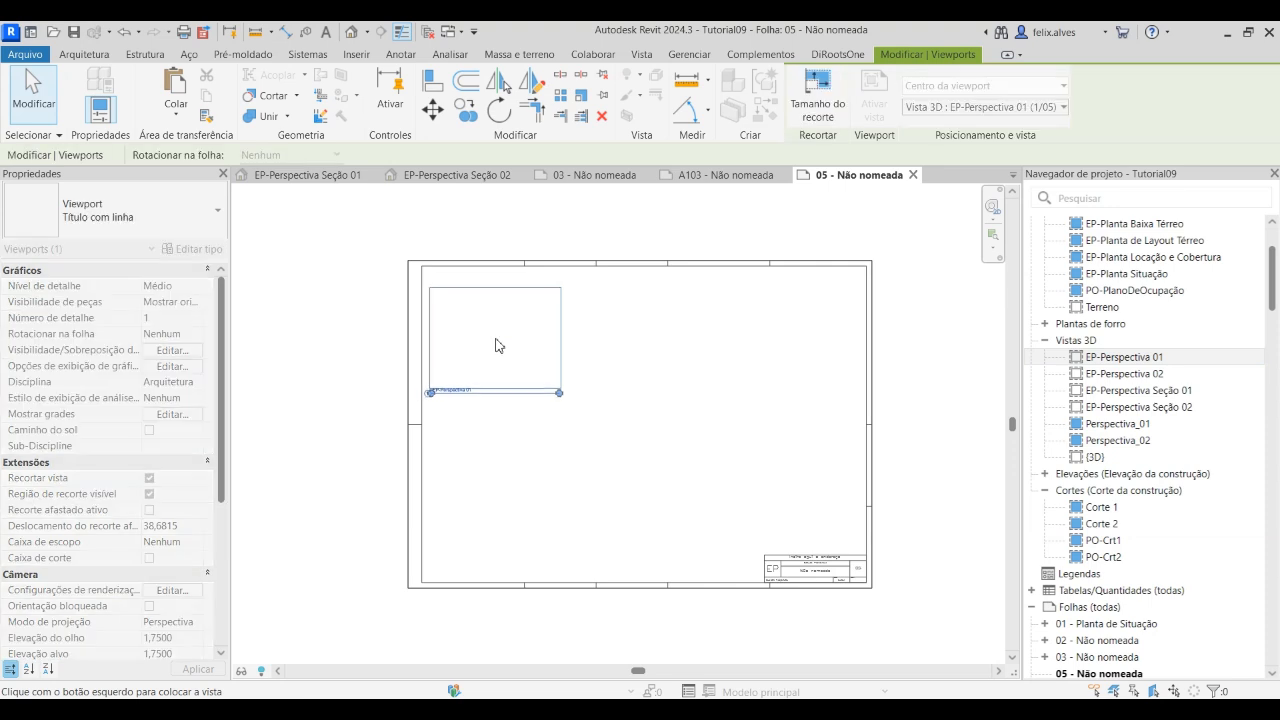
click(500, 346)
scroll(503, 353, up, 2)
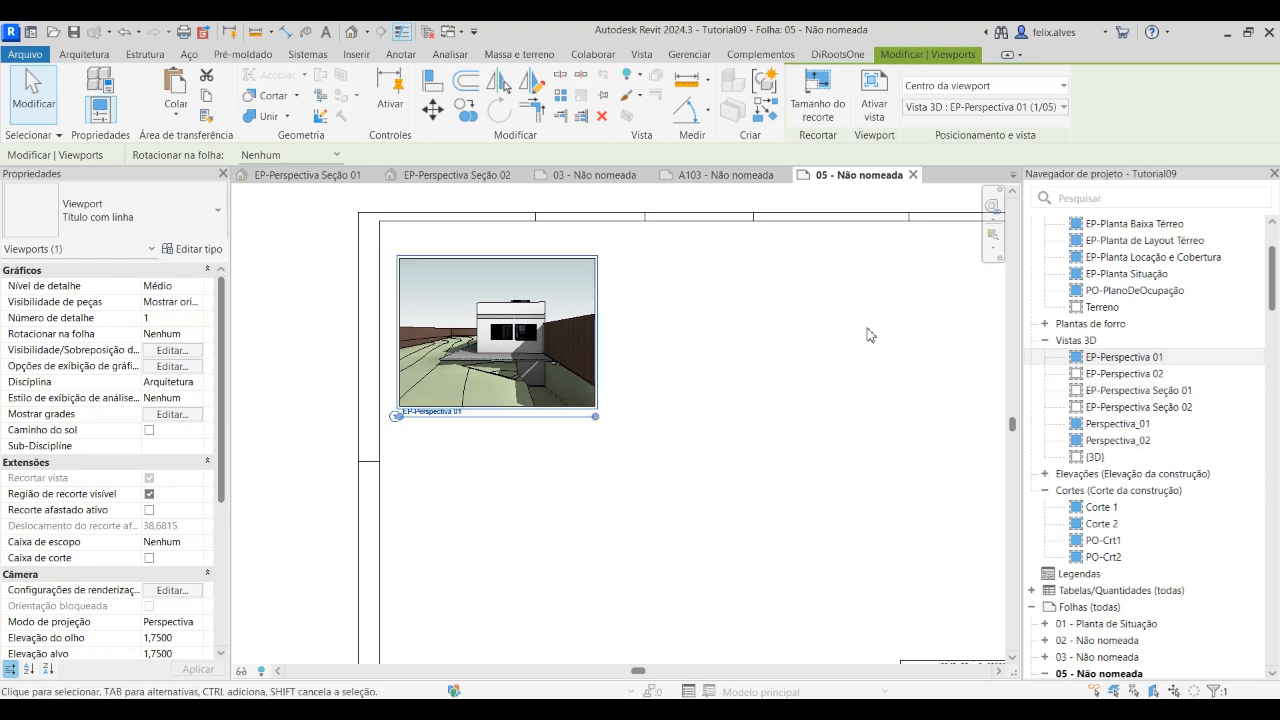
click(1151, 373)
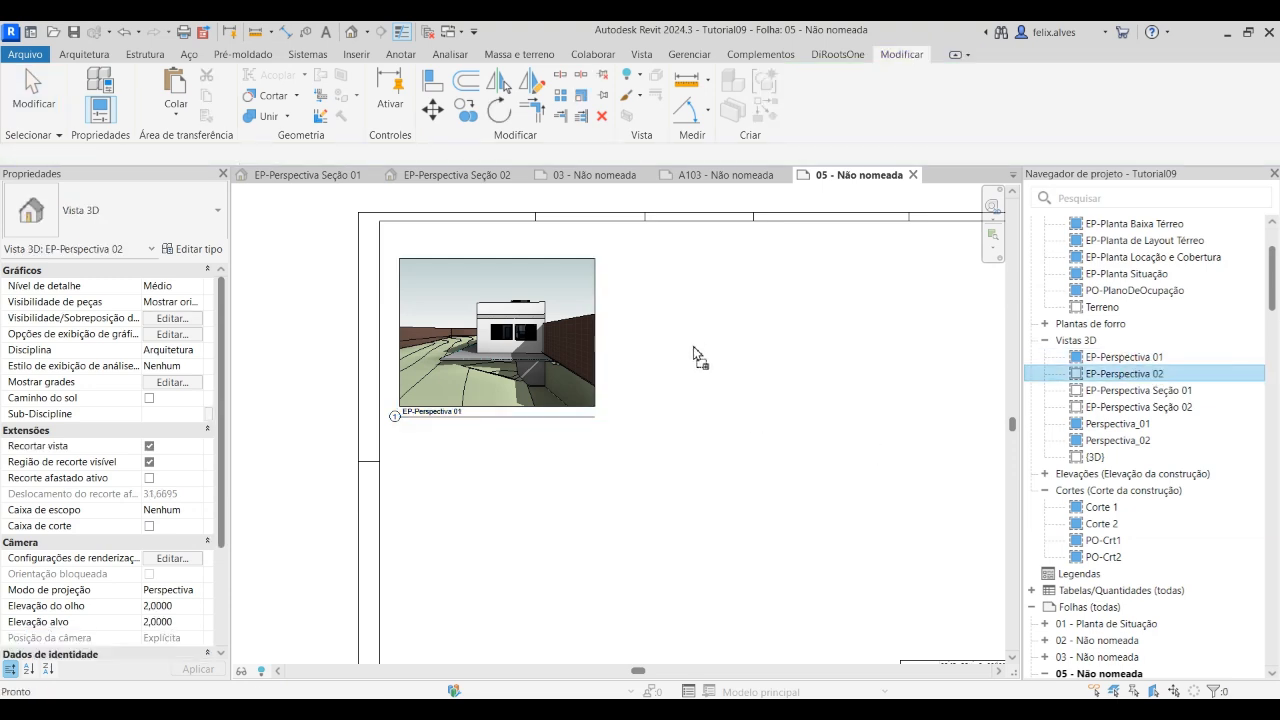
drag(697, 306, 708, 312)
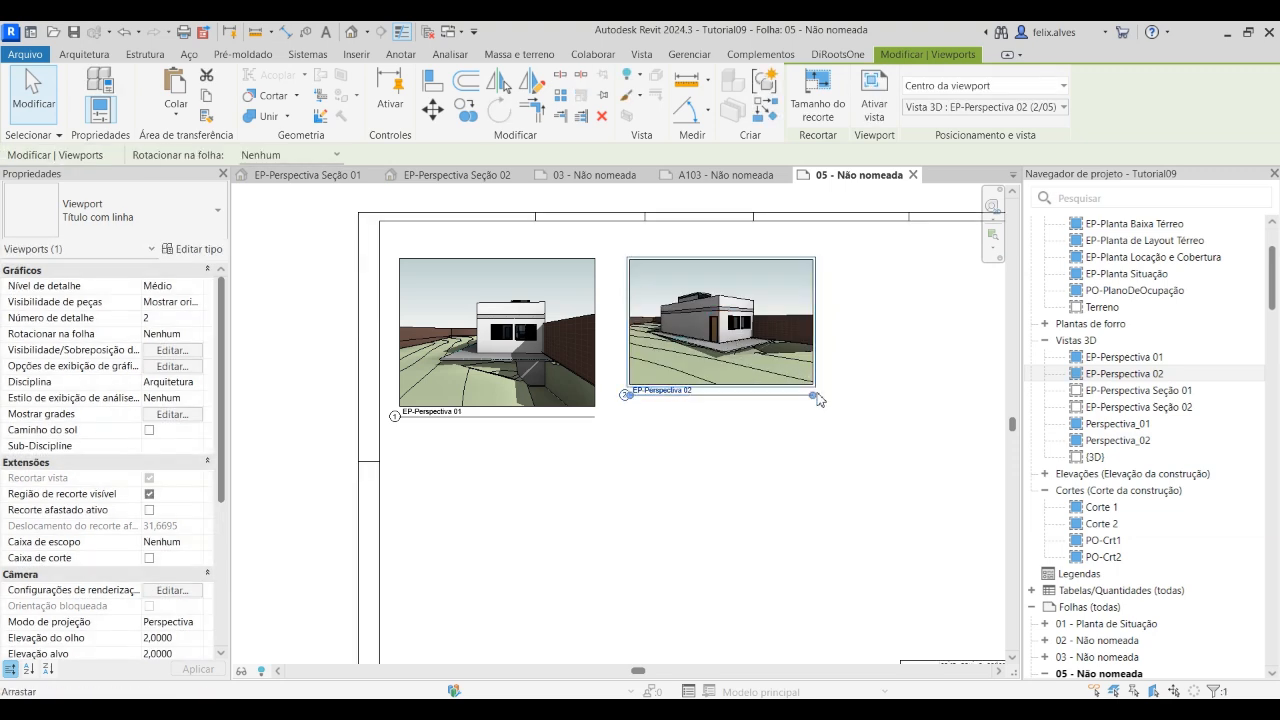
Place EP-Perspectiva Seção 01 below EP-Perspectiva 01 and EP-Perspectiva Seção 02 below EP-Perspectiva 02, activating the crop region of both section views
click(1164, 393)
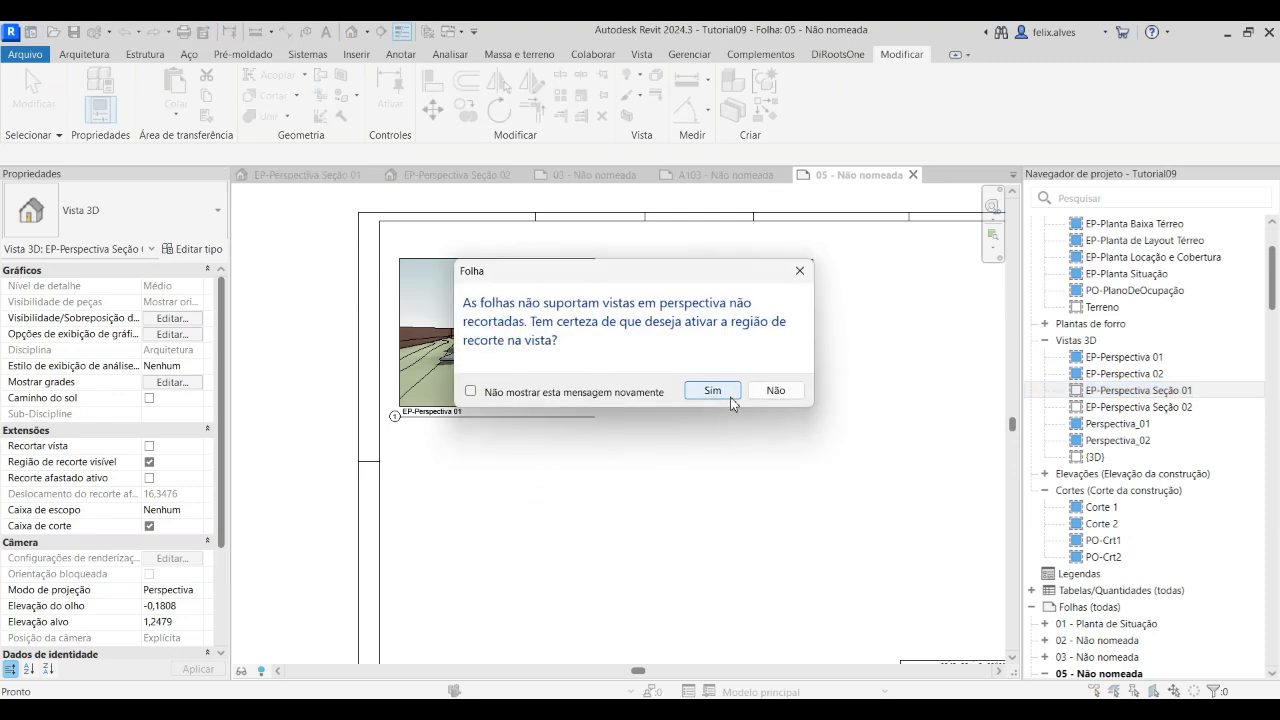
click(730, 397)
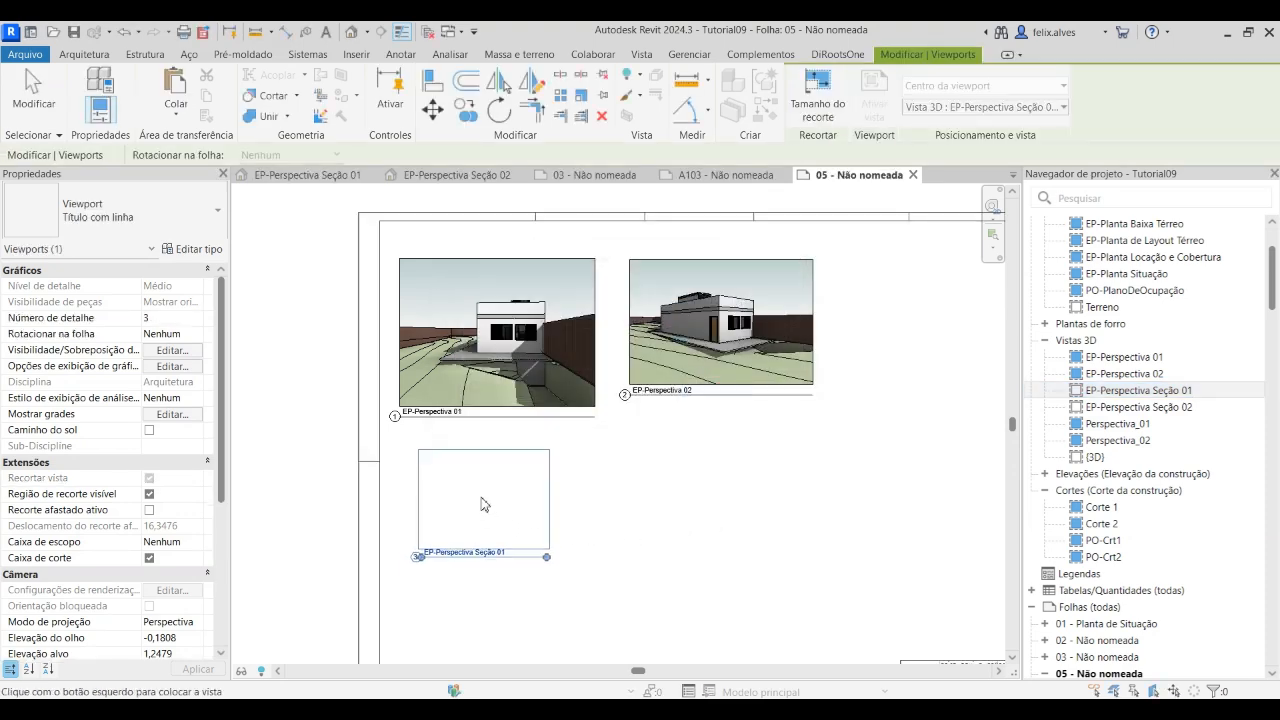
click(471, 503)
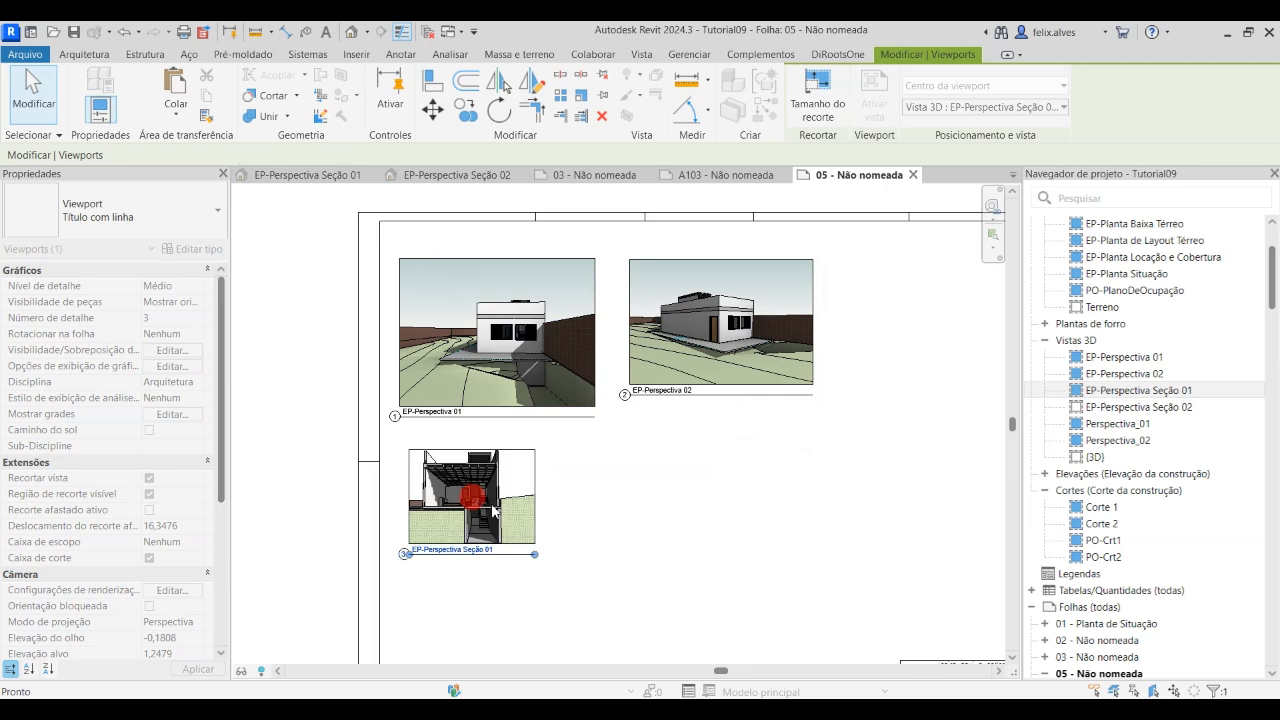
click(1148, 408)
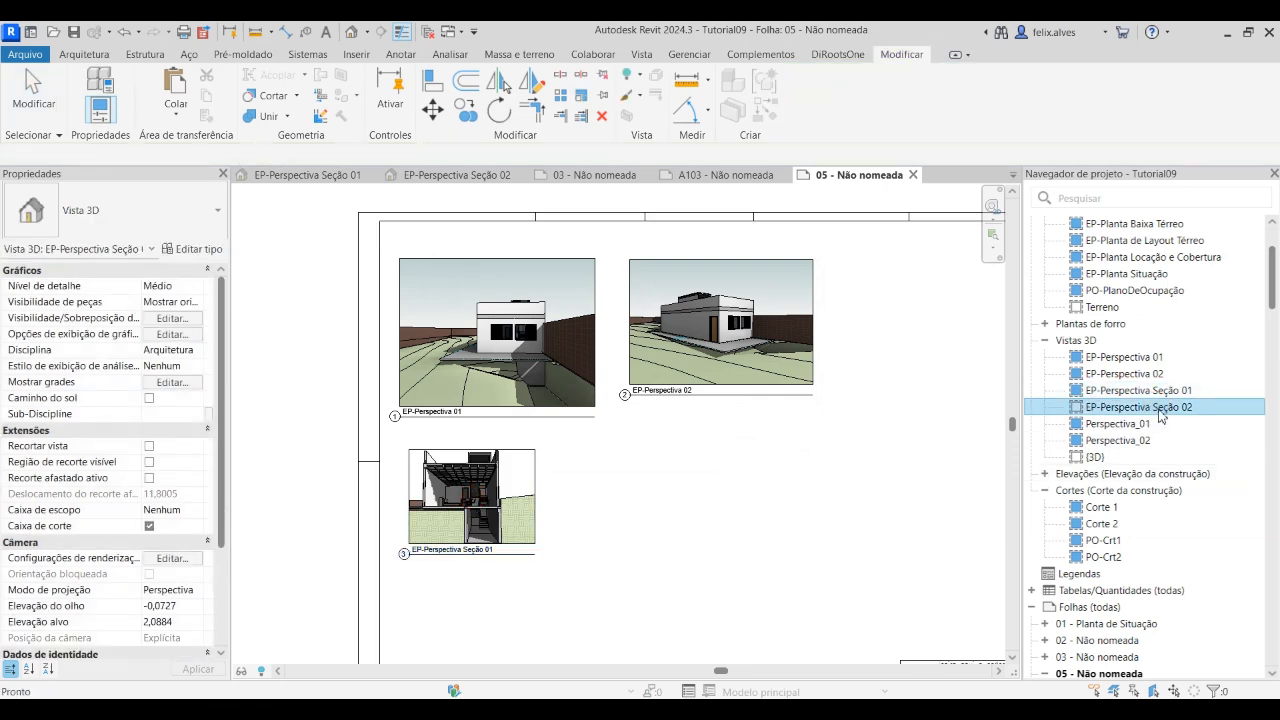
drag(623, 497, 621, 492)
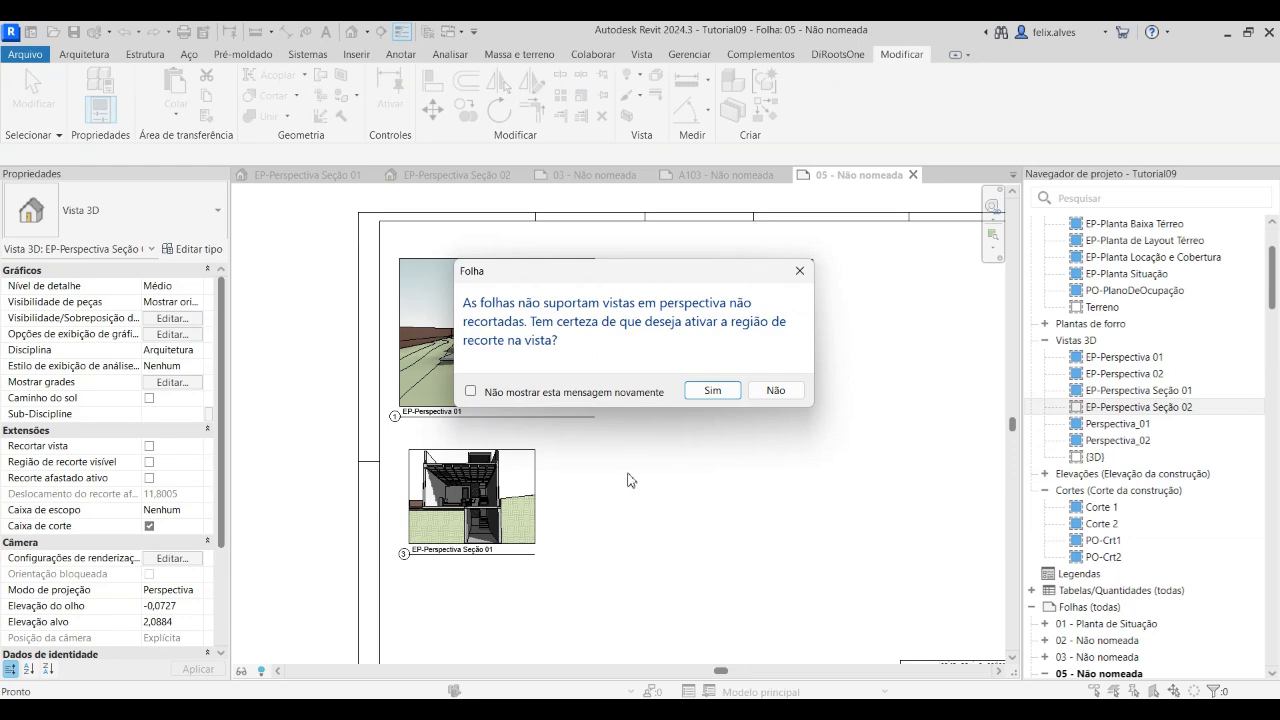
click(707, 391)
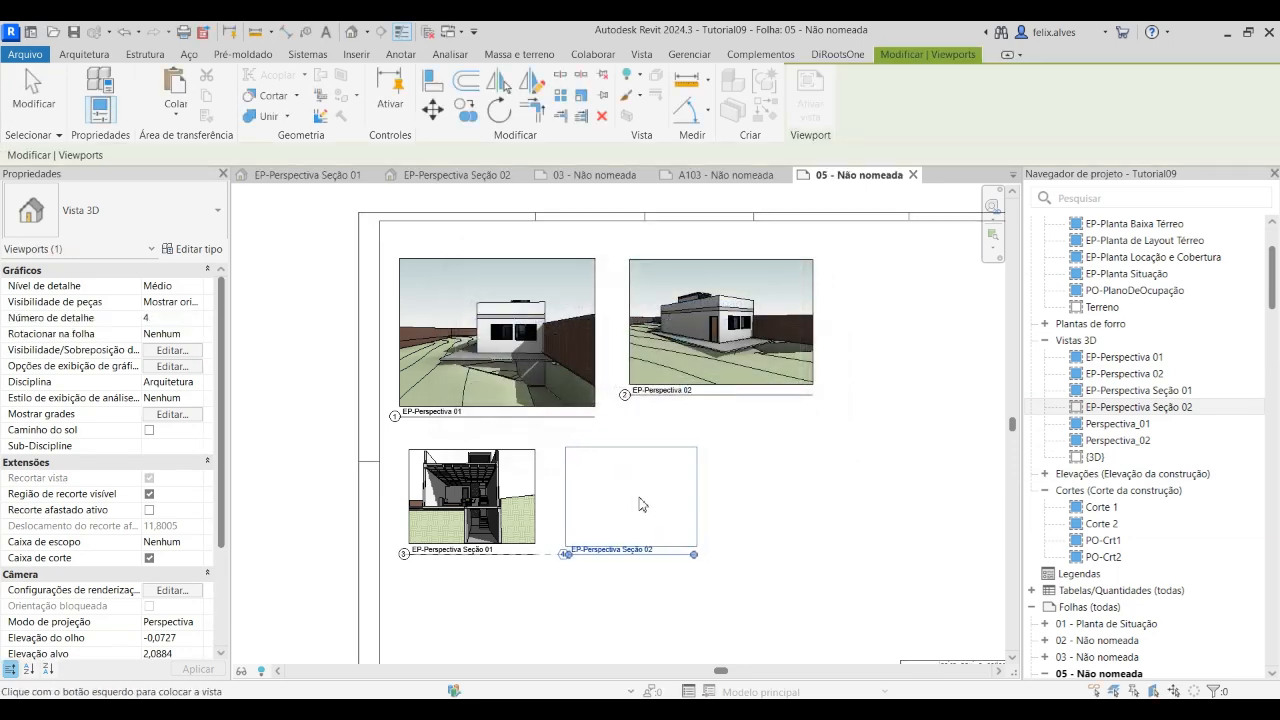
click(695, 497)
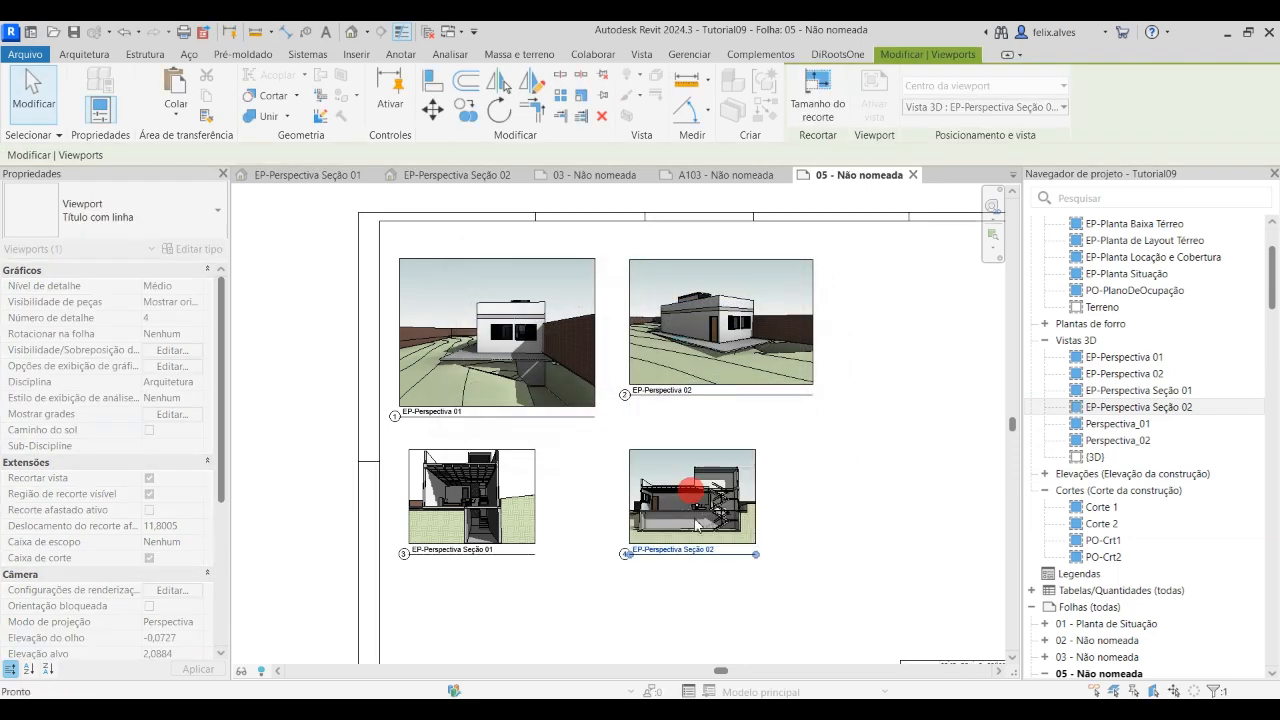
Nudge the EP-Perspectiva Seção 01 and EP-Perspectiva Seção 02 viewports slightly down on sheet 05
click(725, 600)
scroll(720, 600, down, 2)
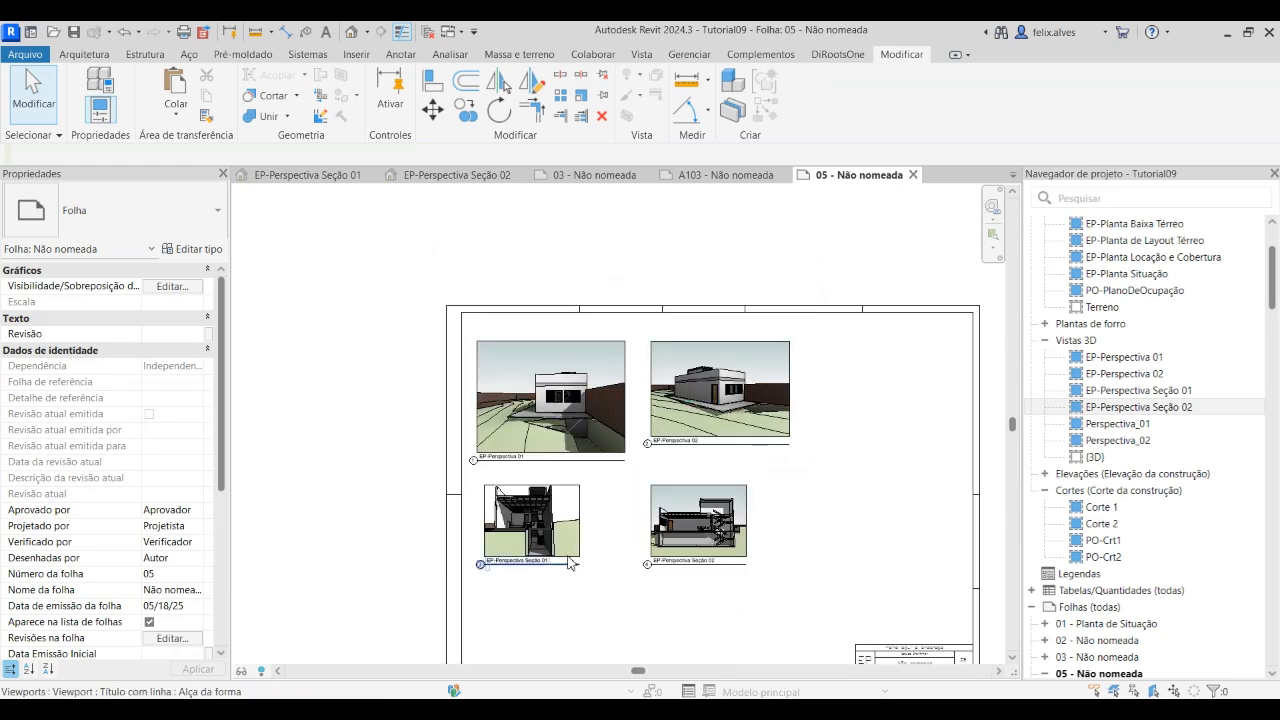
key(Down)
key(Down)
click(701, 534)
key(Down)
key(Down)
key(Down)
key(Down)
click(809, 494)
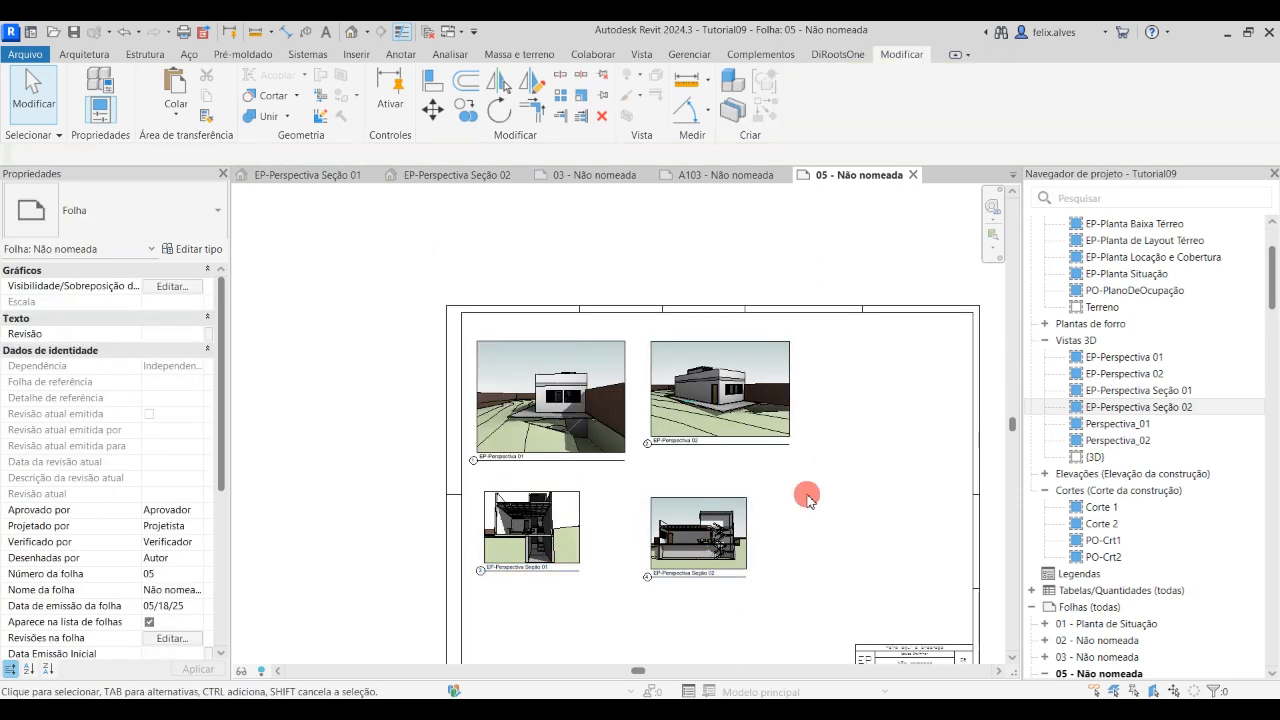
Nudge the EP-Perspectiva 02 viewport down until its lower edge lines up with EP-Perspectiva 01
scroll(585, 490, up, 1)
click(754, 392)
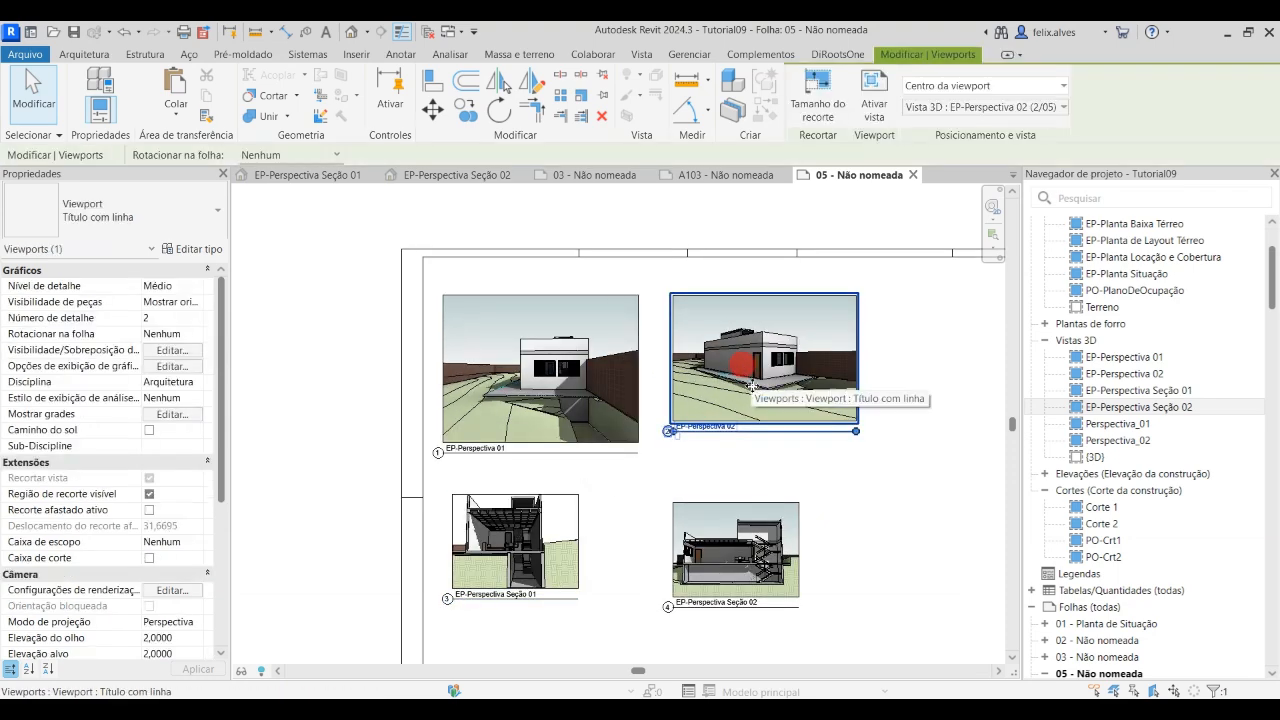
key(Down)
key(Down)
key(Down)
key(Down)
key(Down)
key(Down)
key(Down)
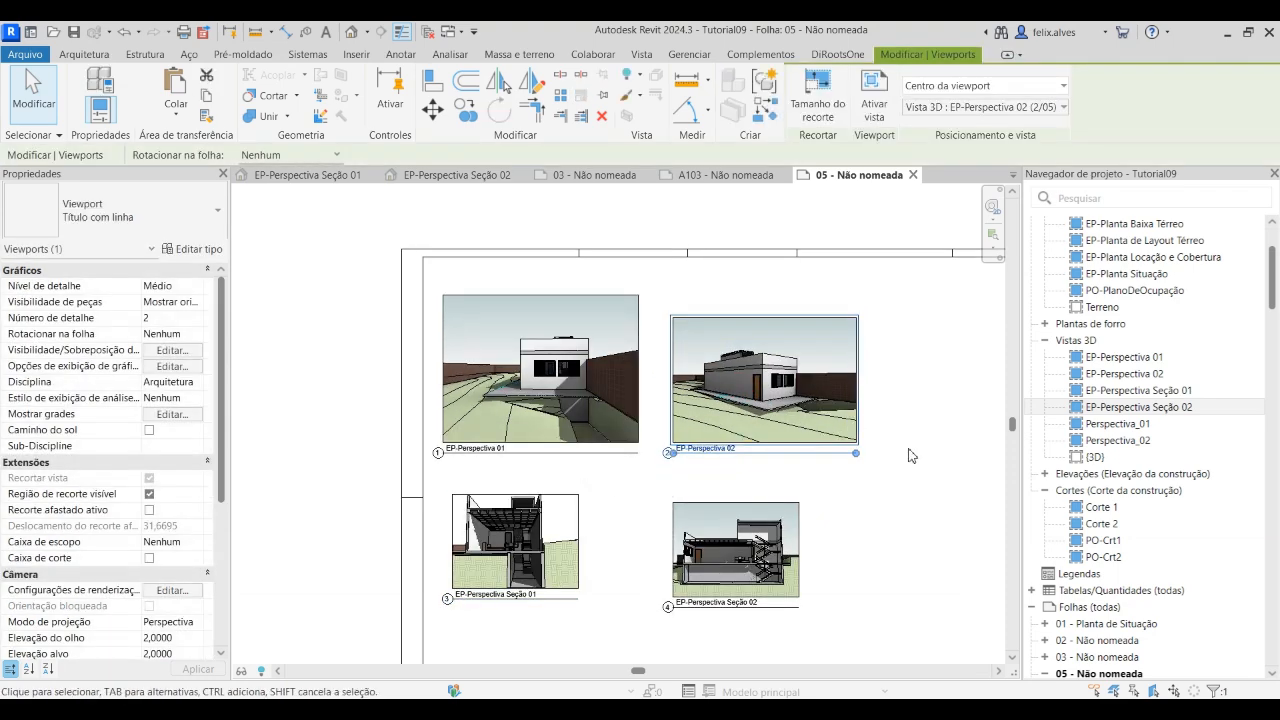
click(899, 421)
Activate EP-Perspectiva 02 on the sheet, extend its crop region upward to EP-Perspectiva 01's height and slightly to the right, and deactivate the view
click(845, 392)
double_click(830, 384)
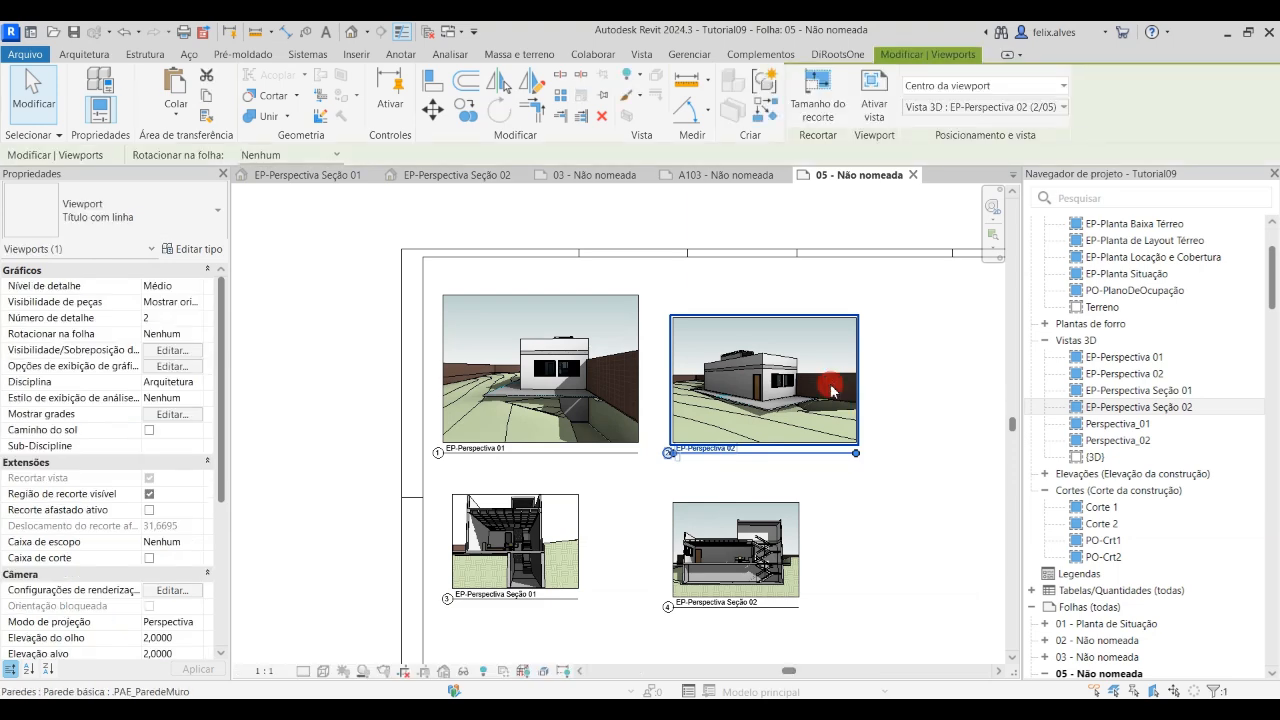
click(857, 322)
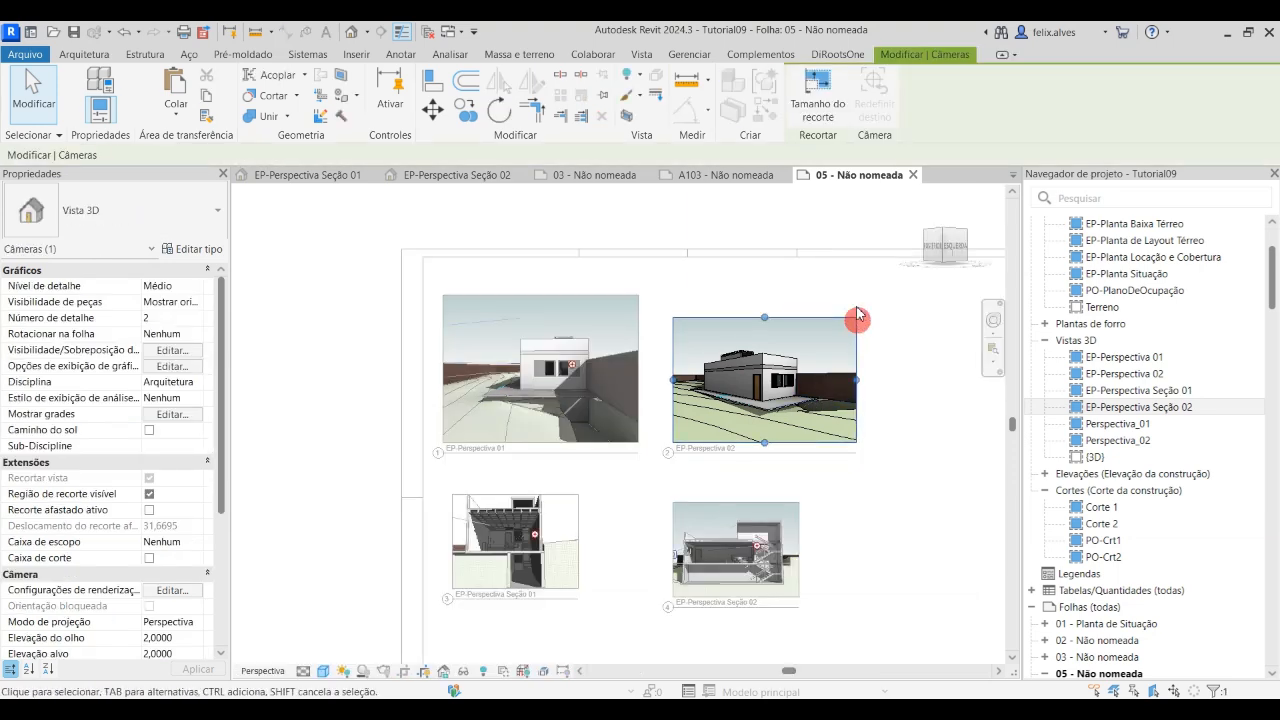
drag(761, 302, 761, 291)
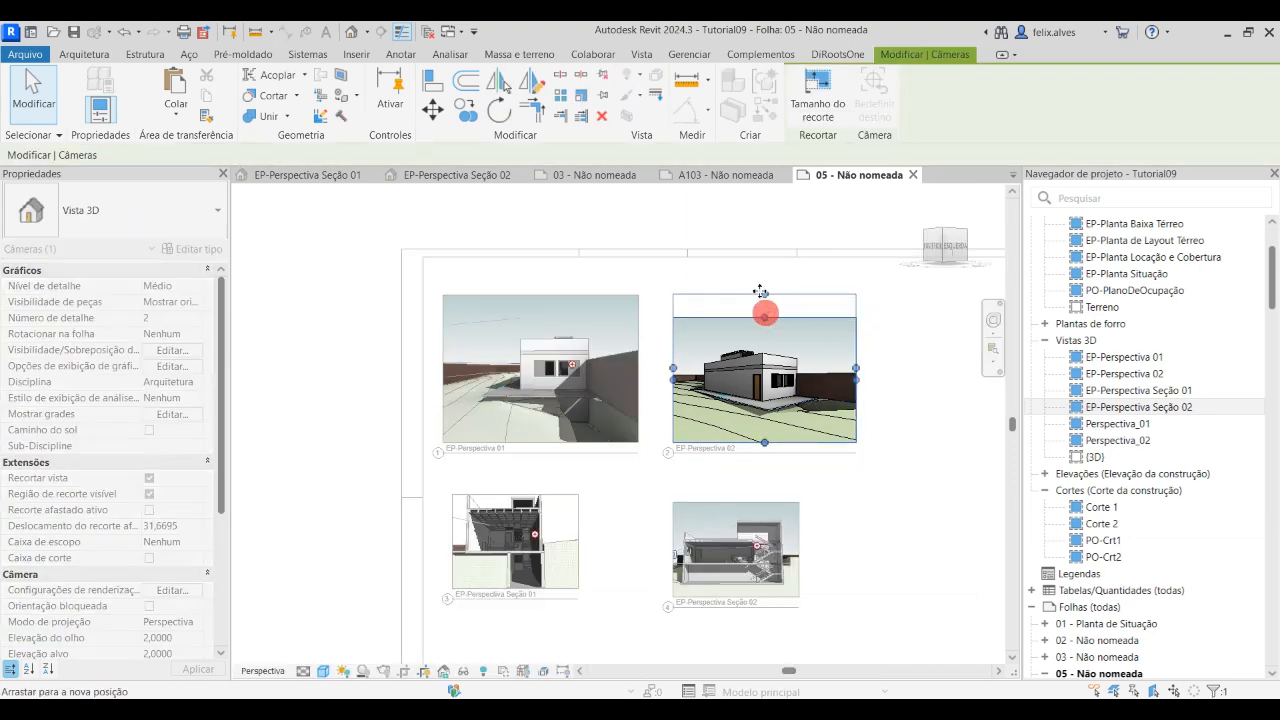
drag(856, 367, 877, 367)
click(883, 489)
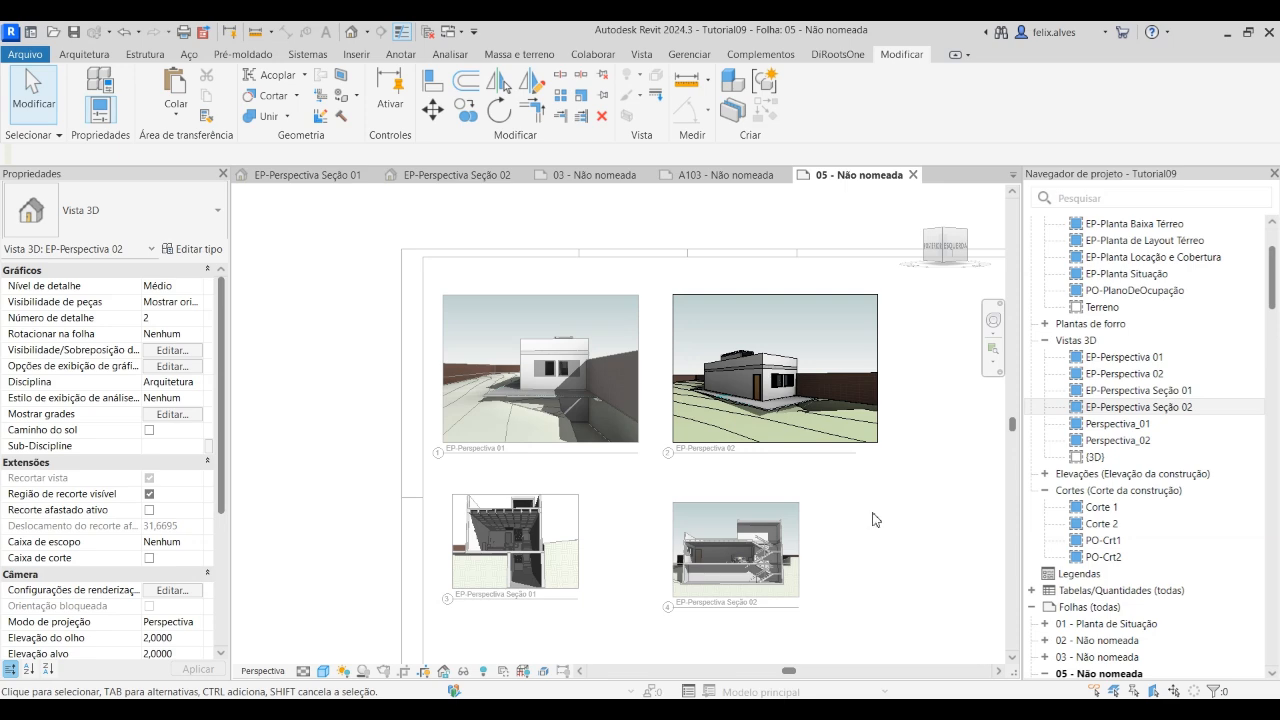
double_click(874, 516)
Move the EP-Perspectiva Seção 02 viewport aside, farther right and slightly lower on the sheet
scroll(805, 528, down, 2)
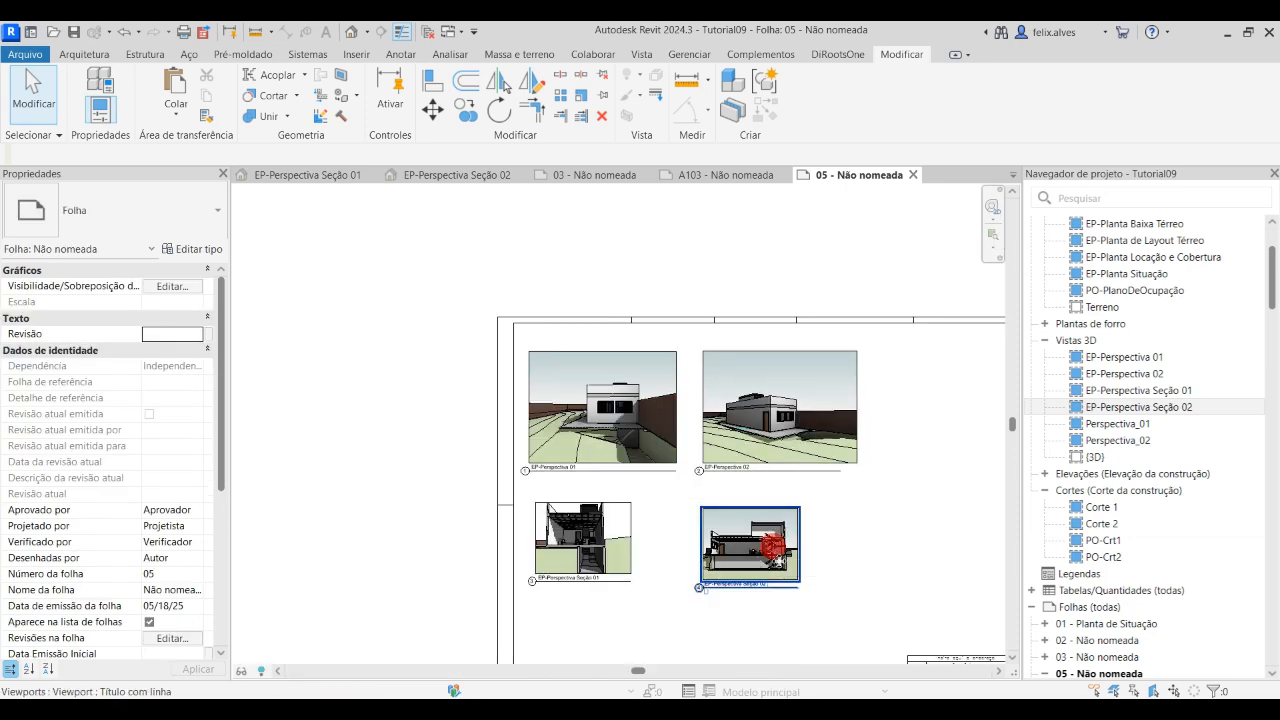
click(762, 563)
drag(762, 563, 911, 598)
Activate EP-Perspectiva Seção 01, extend its crop region upward and to both sides to match EP-Perspectiva 01's width, and deactivate the view
click(596, 547)
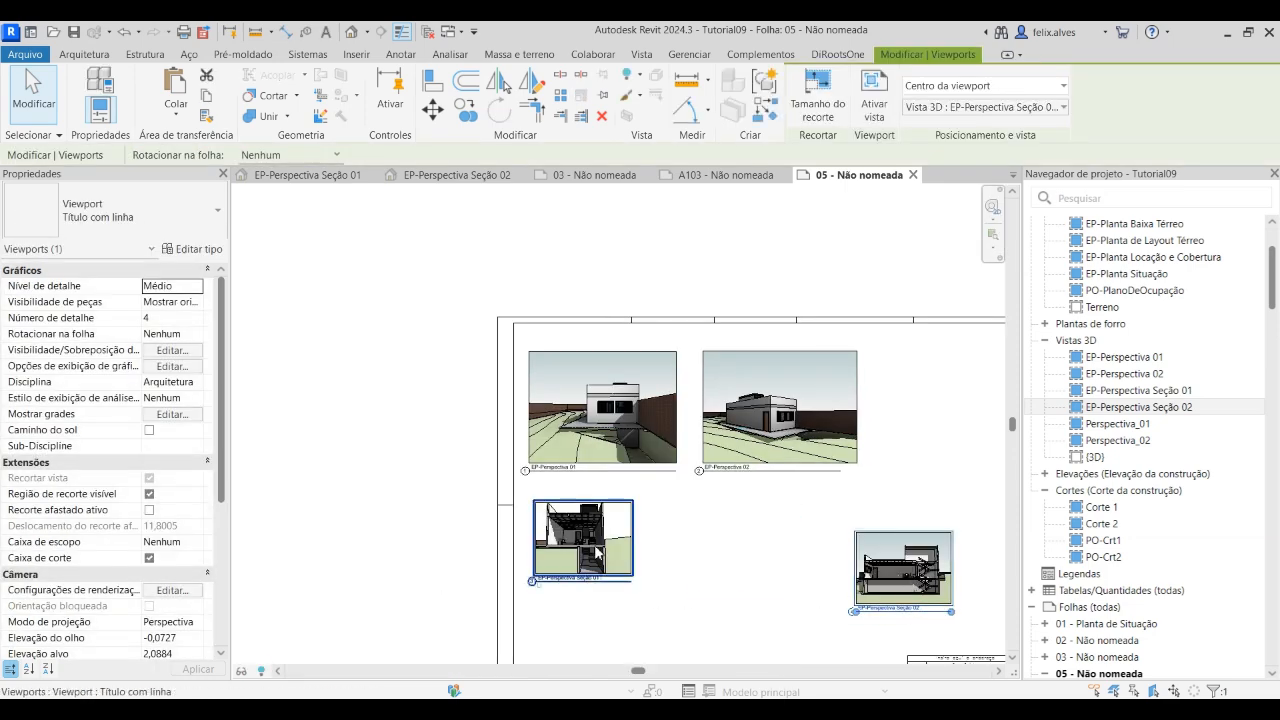
scroll(596, 547, up, 2)
scroll(596, 547, up, 1)
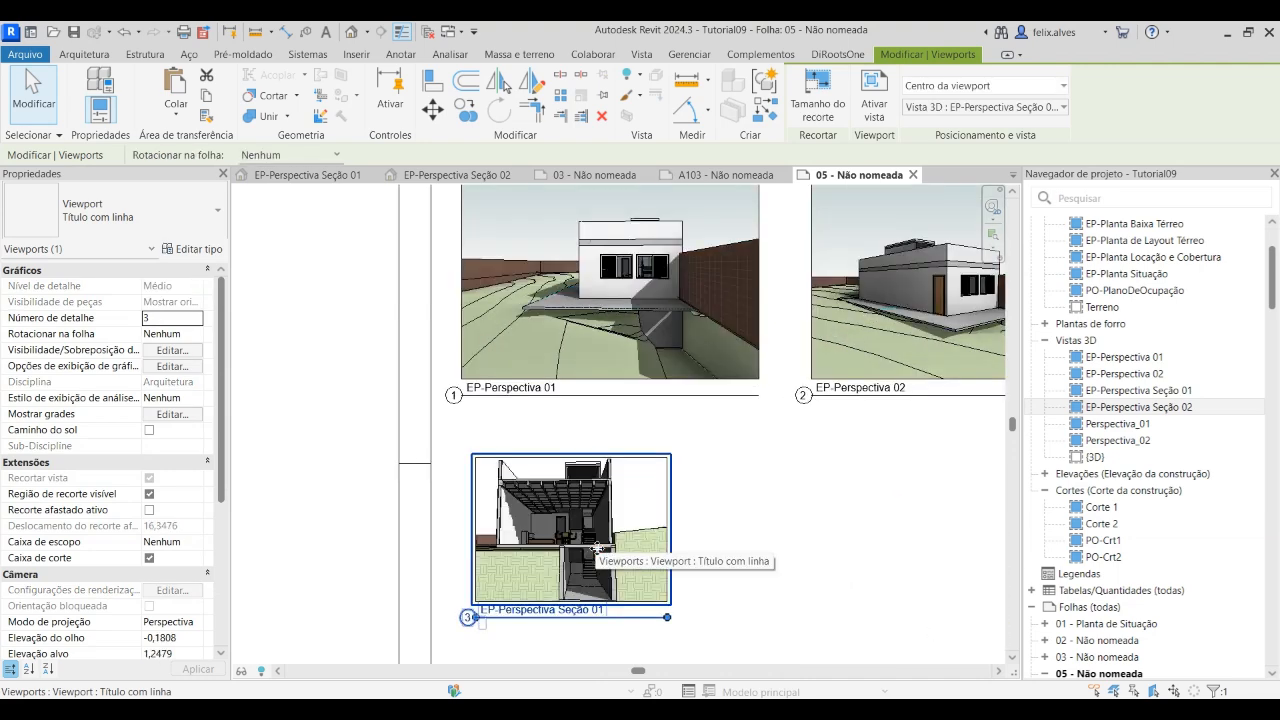
double_click(613, 522)
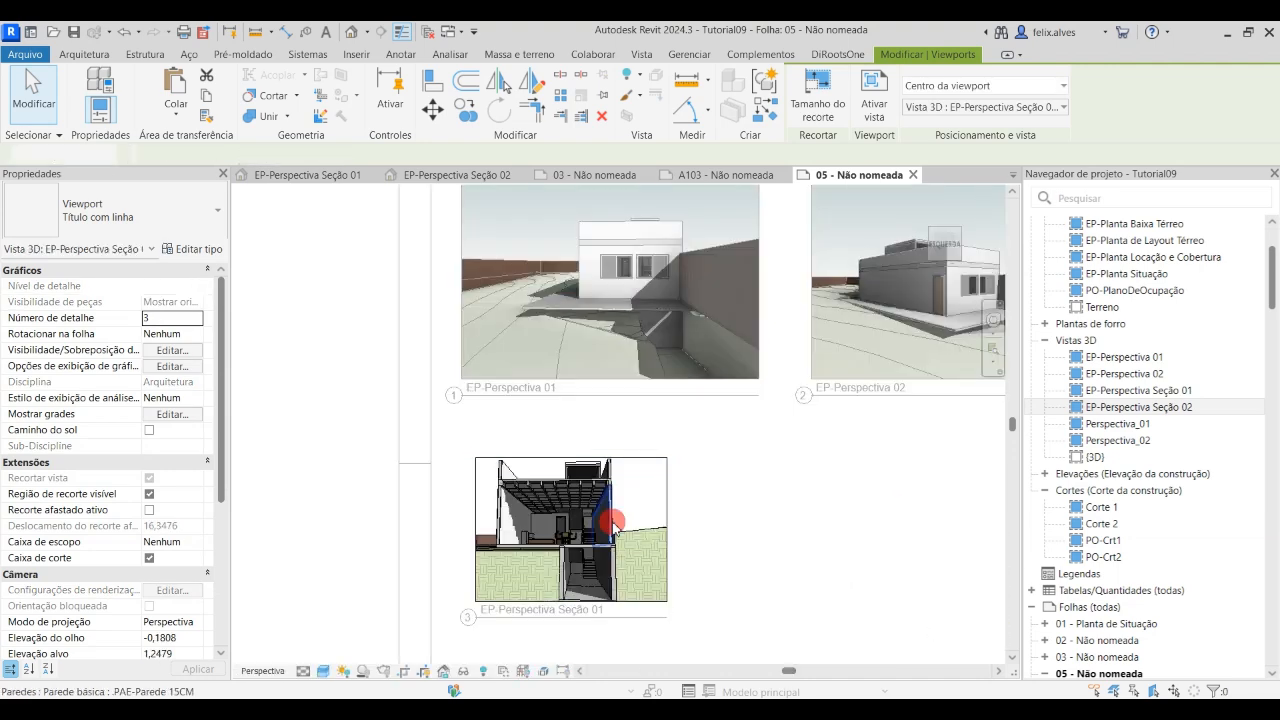
click(666, 459)
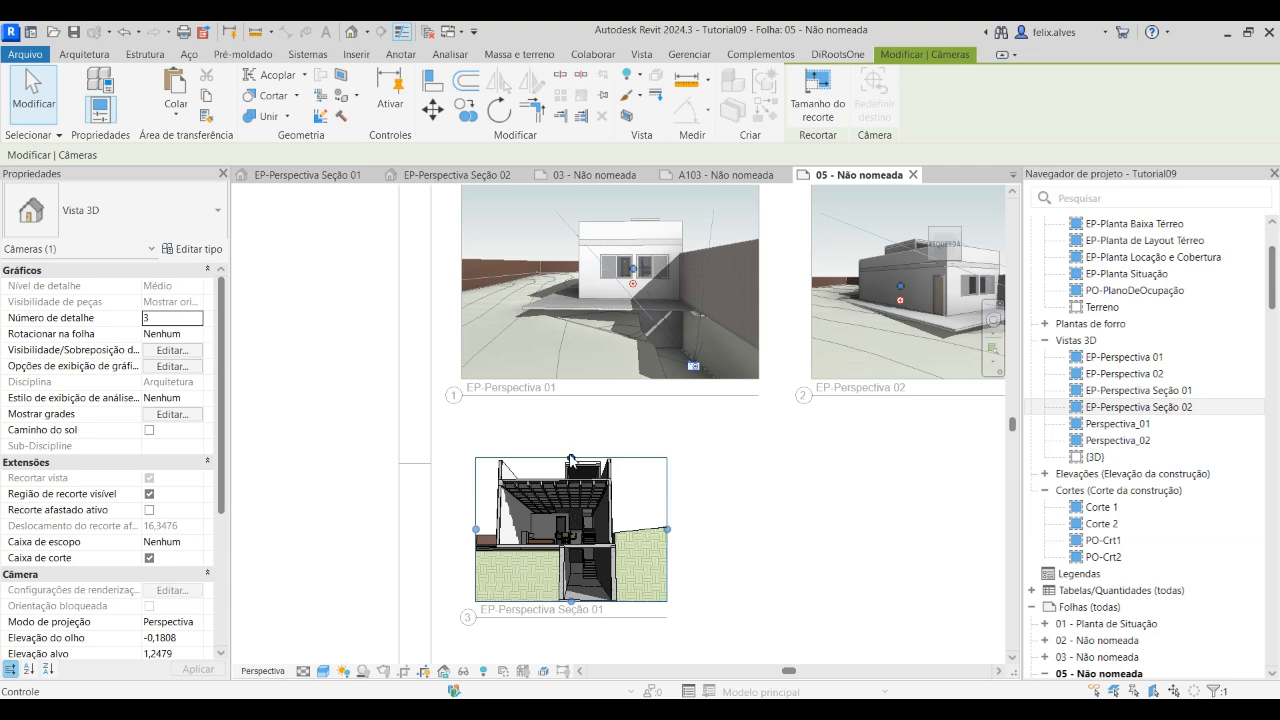
drag(565, 438, 571, 412)
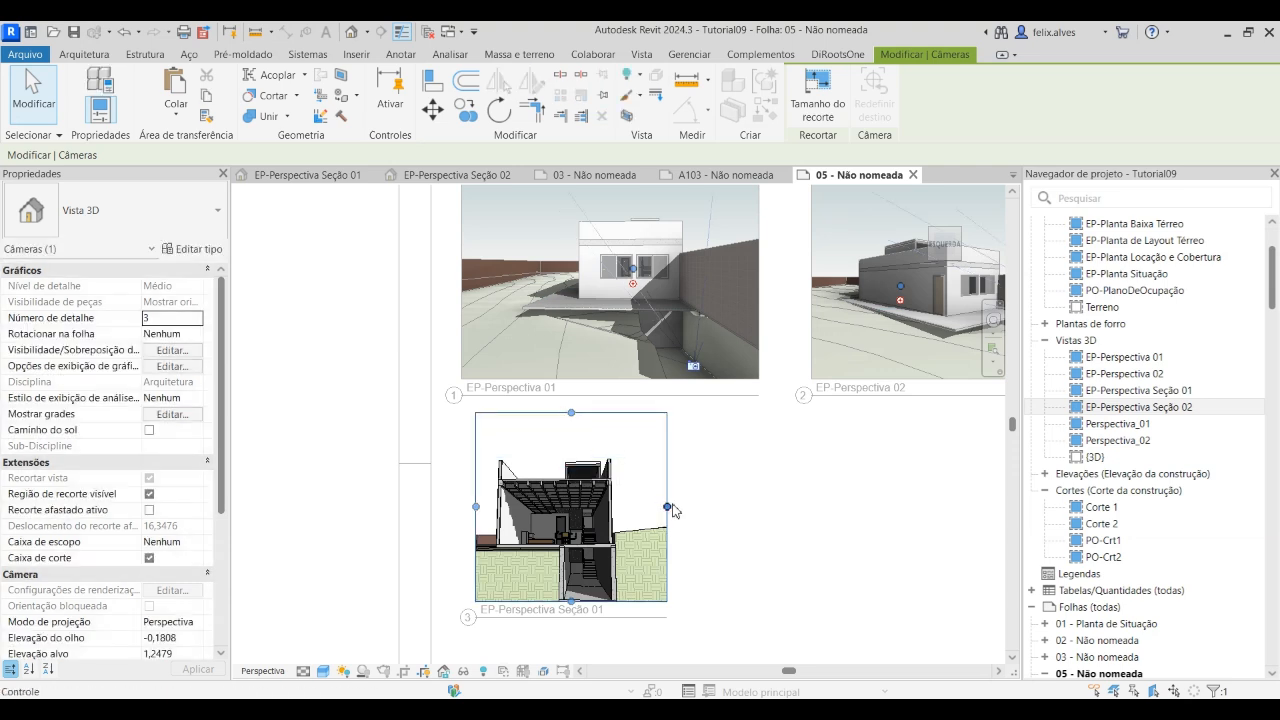
drag(668, 508, 760, 509)
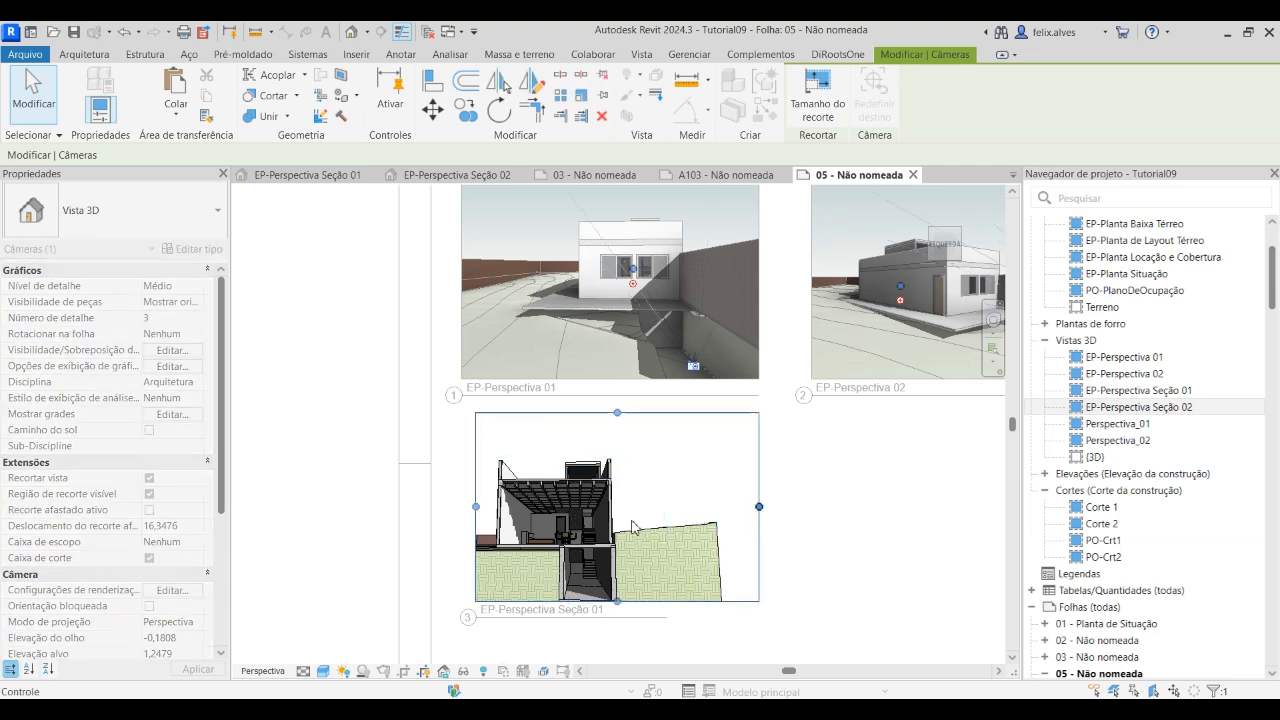
drag(476, 509, 461, 506)
mouse_move(685, 522)
middle_down()
mouse_move(703, 524)
mouse_move(658, 504)
mouse_move(666, 495)
middle_up()
click(667, 503)
middle_drag(834, 532, 805, 525)
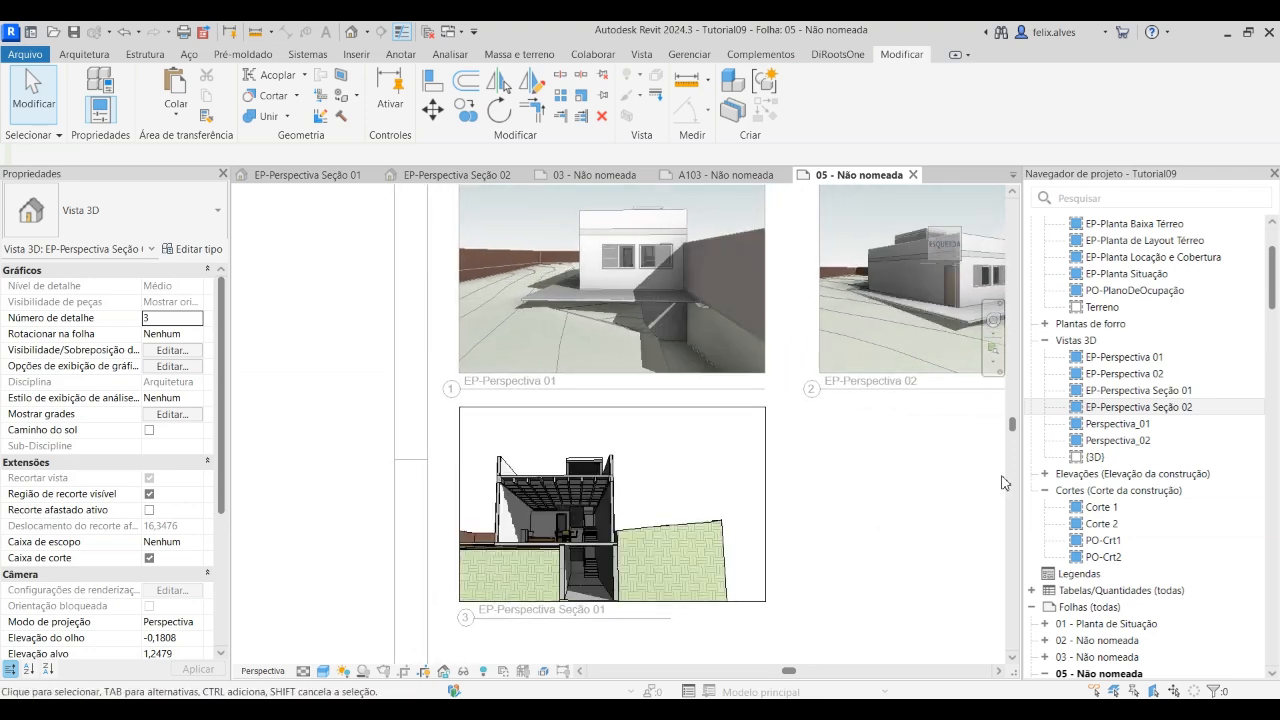
click(895, 535)
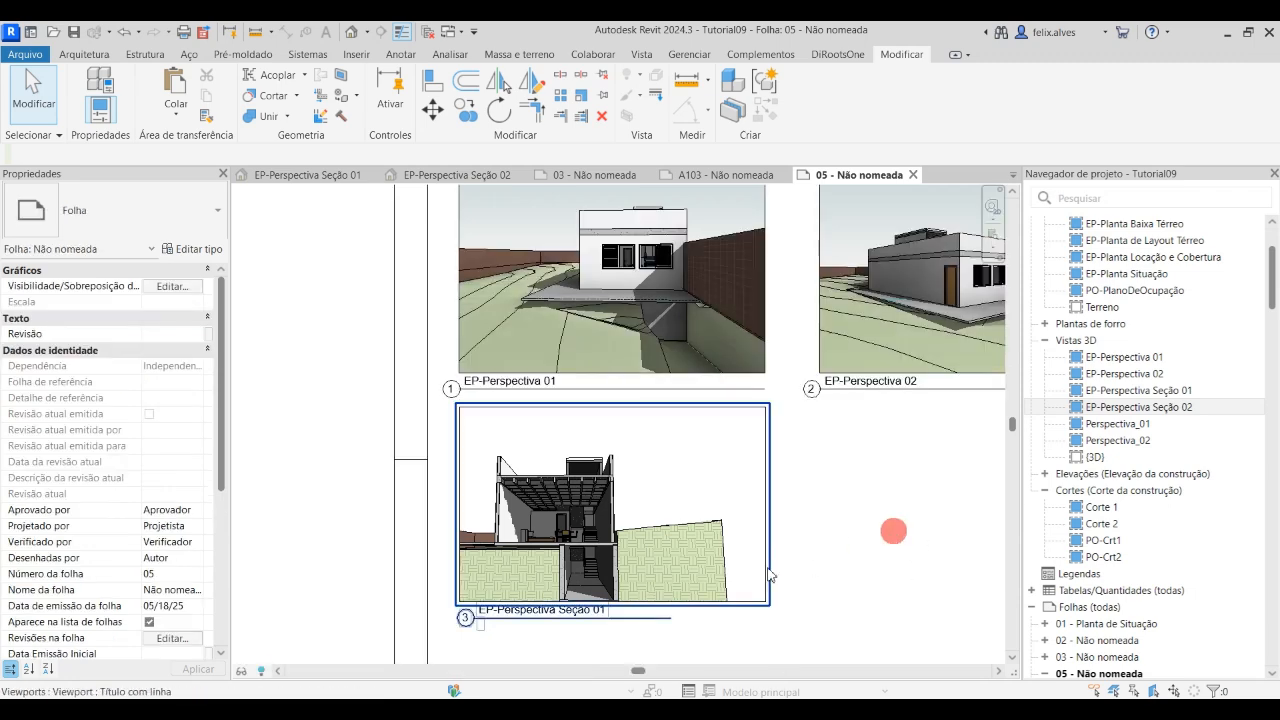
Move the EP-Perspectiva Seção 01 view title lower and align its left end with the EP-Perspectiva 01 title
scroll(677, 443, down, 4)
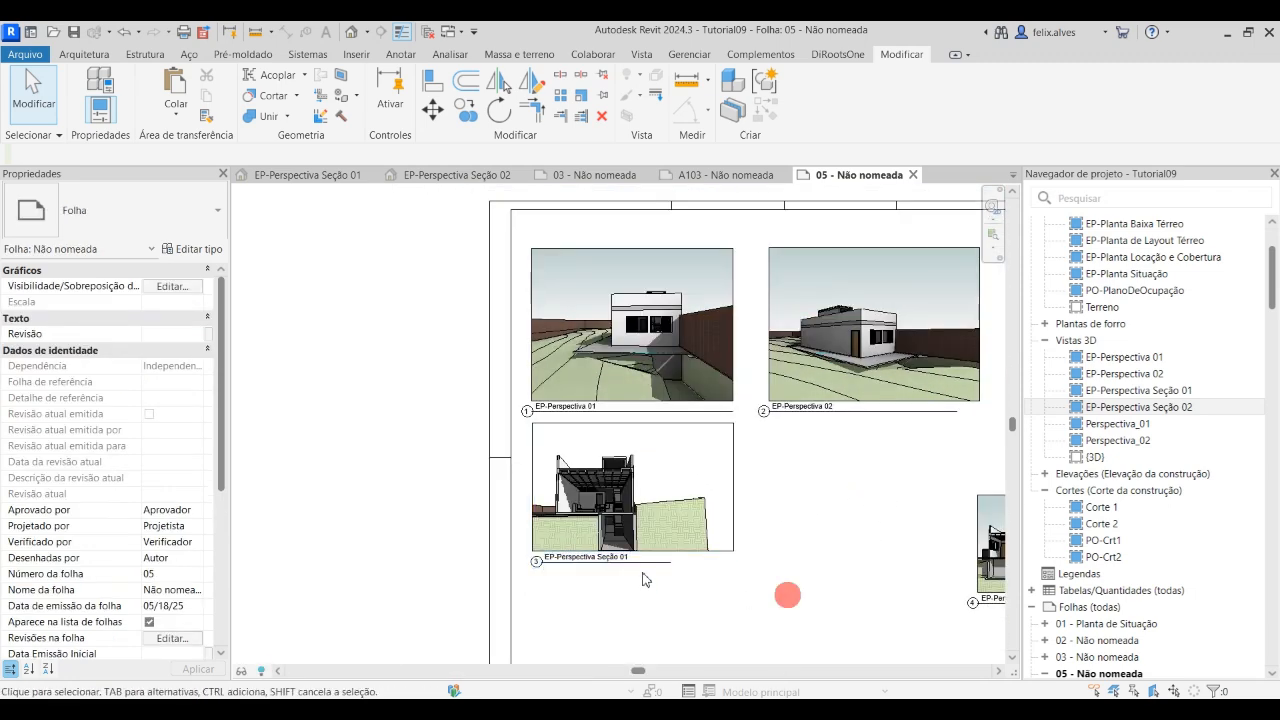
drag(638, 563, 643, 596)
click(780, 580)
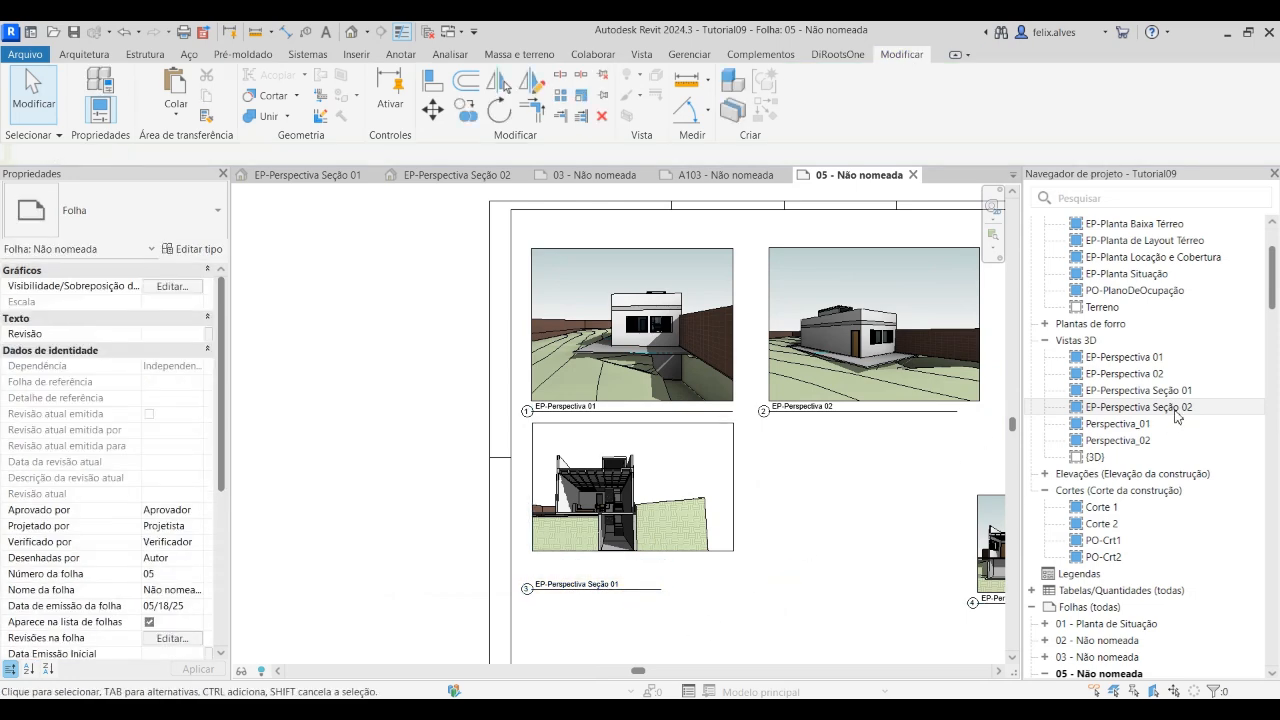
Open the EP-Perspectiva Seção 01 view, extend its crop region to the left and pull its right edge in closer to the building
double_click(1177, 412)
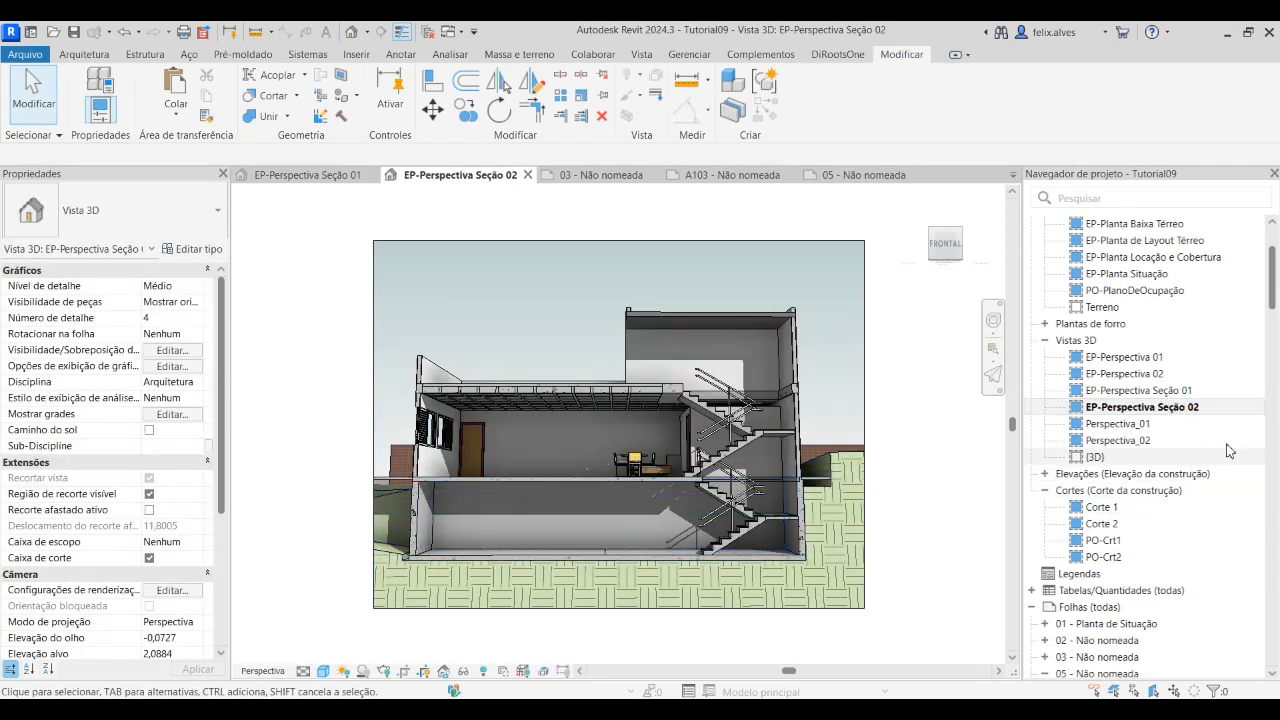
double_click(1183, 392)
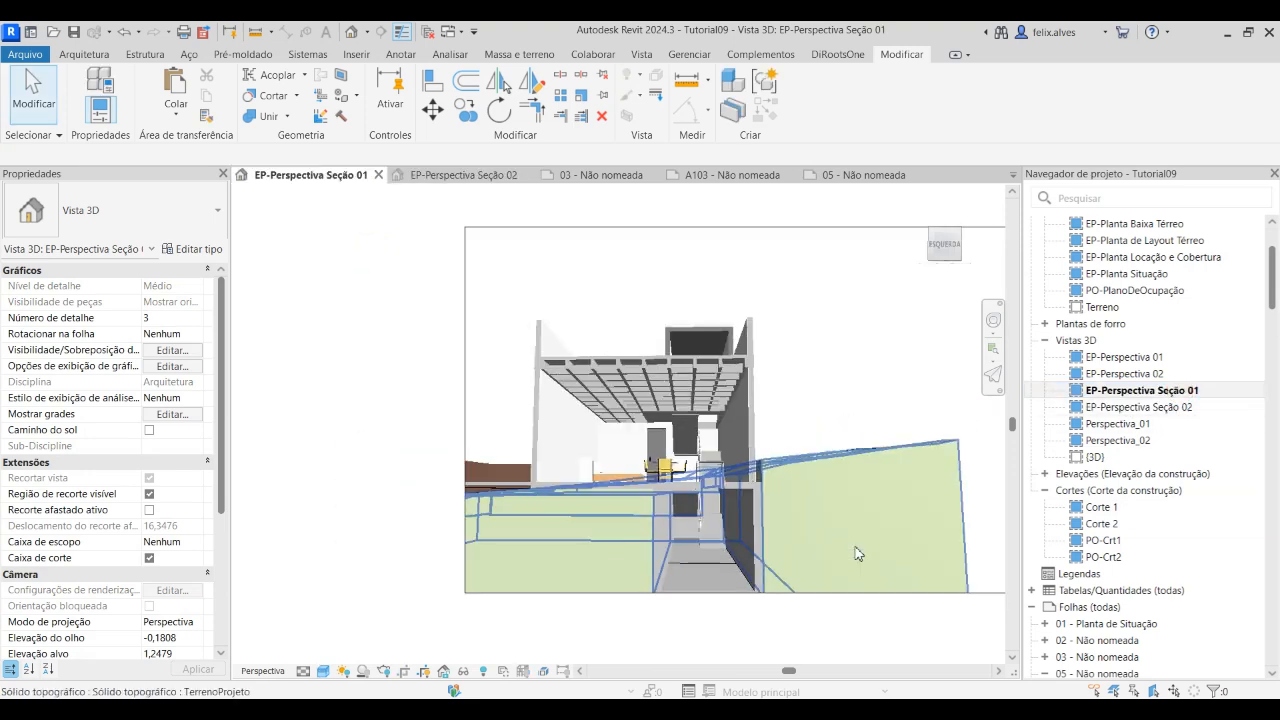
click(594, 430)
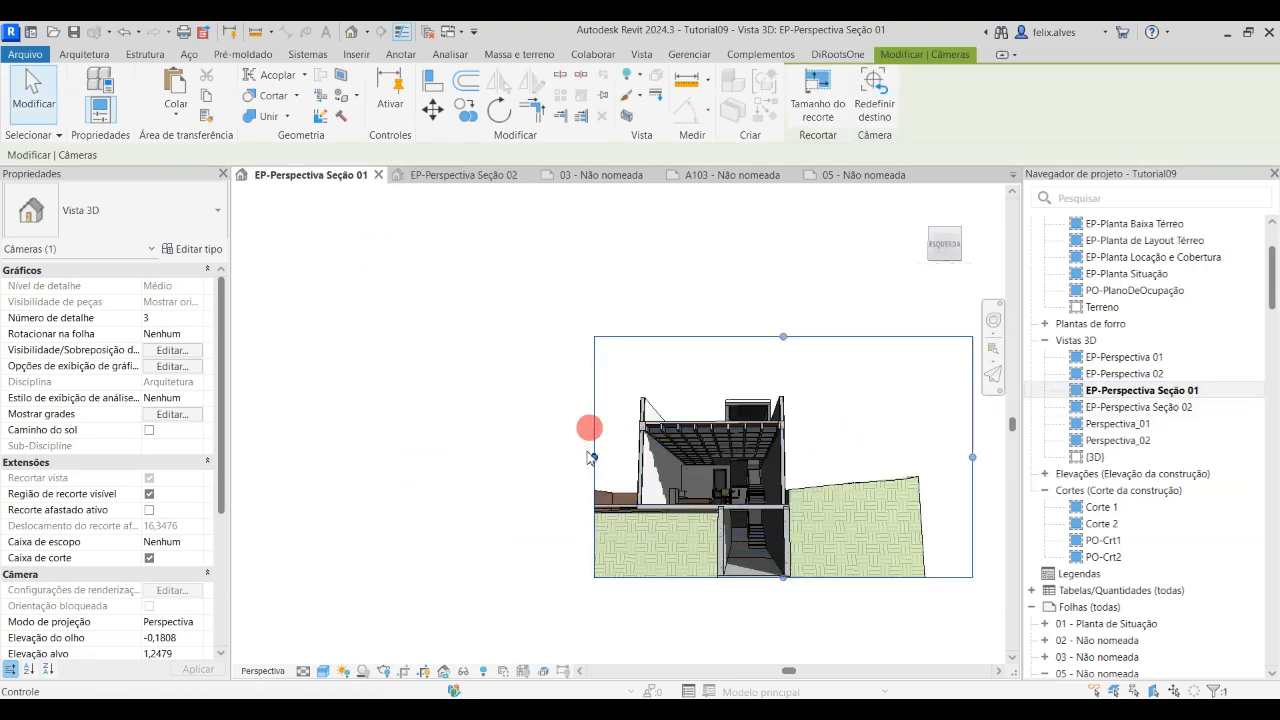
drag(592, 458, 518, 457)
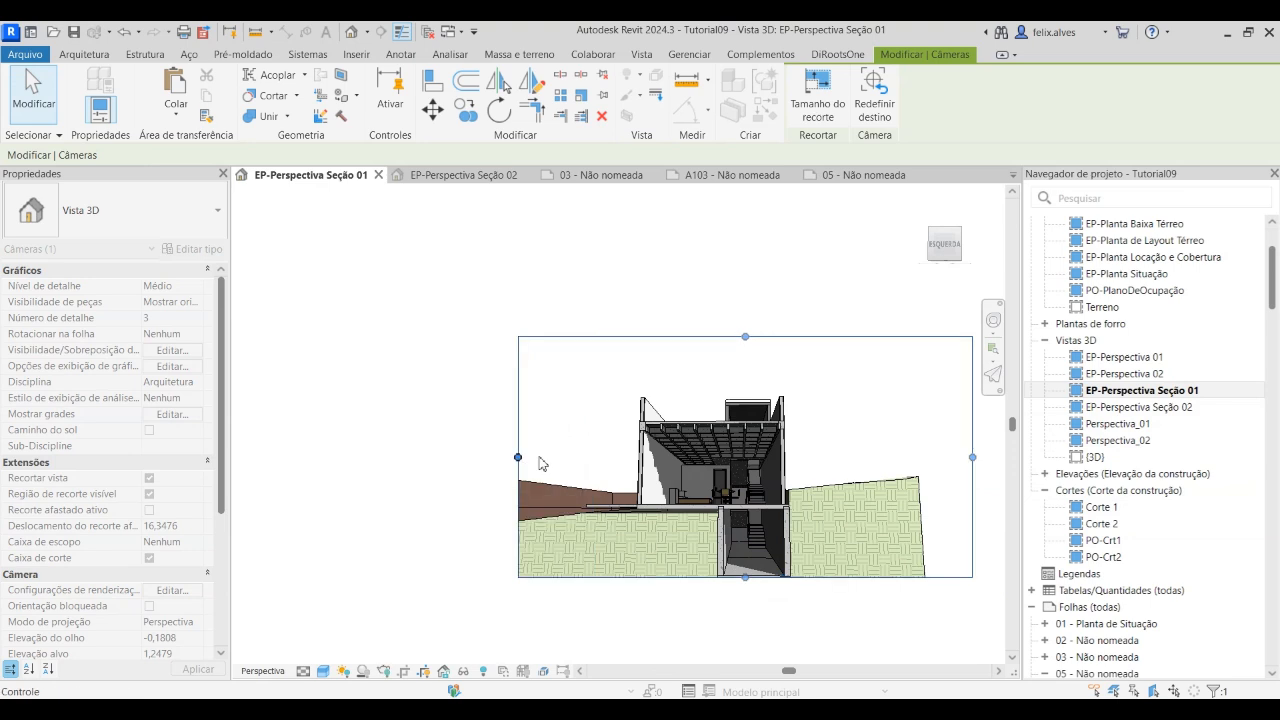
drag(975, 467, 848, 462)
drag(518, 457, 478, 457)
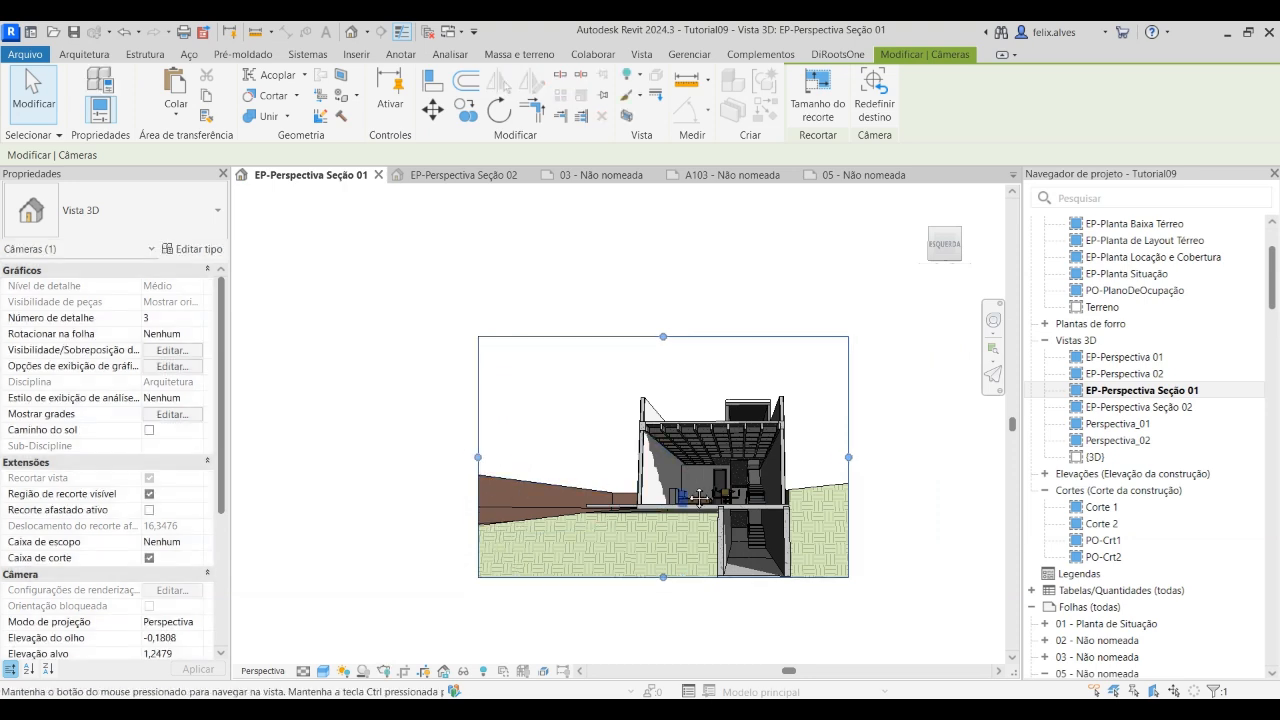
click(884, 419)
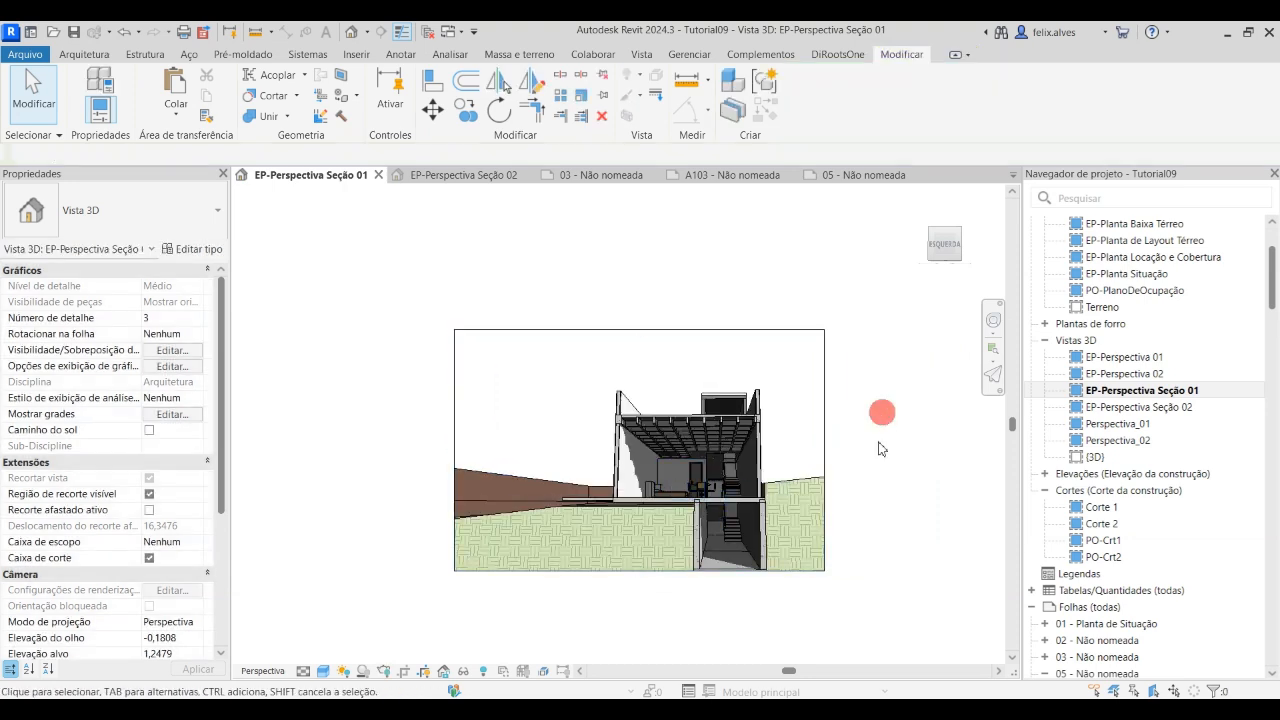
Return to sheet 05, realign the EP-Perspectiva Seção 01 viewport under EP-Perspectiva 01 and raise its title closer to the view
click(876, 176)
click(660, 512)
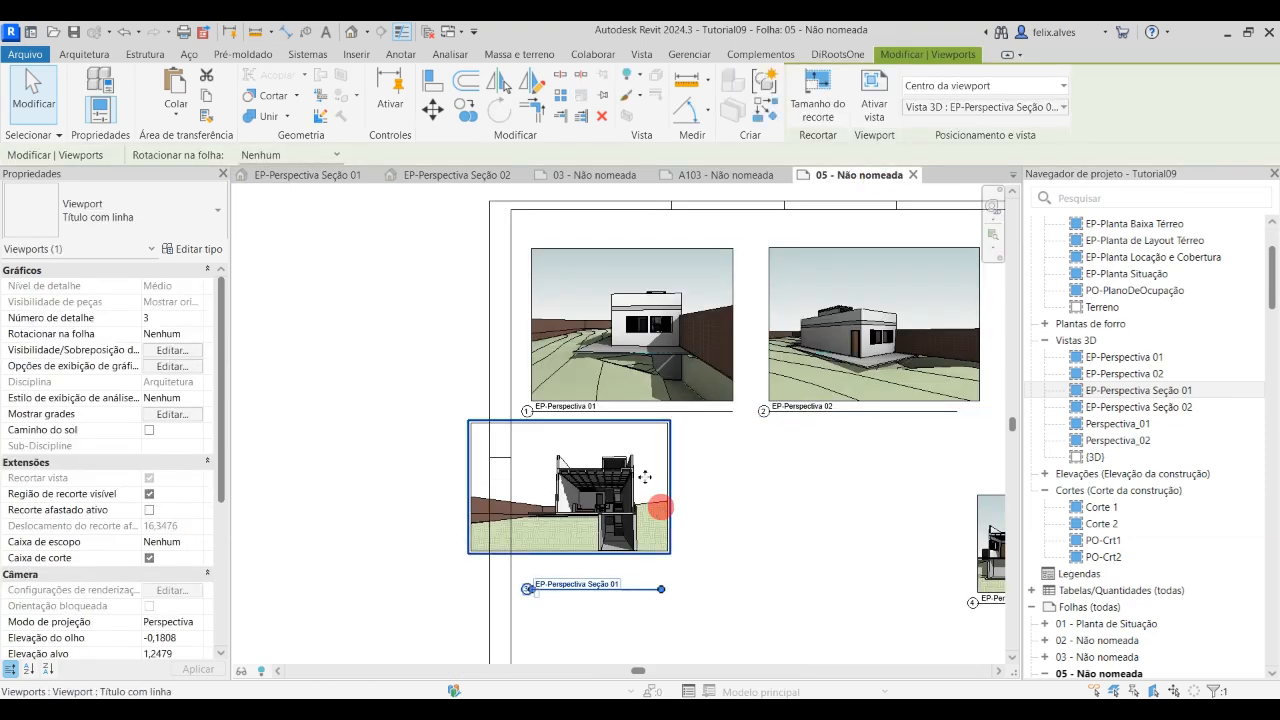
drag(668, 482, 716, 487)
click(676, 600)
drag(696, 594, 658, 571)
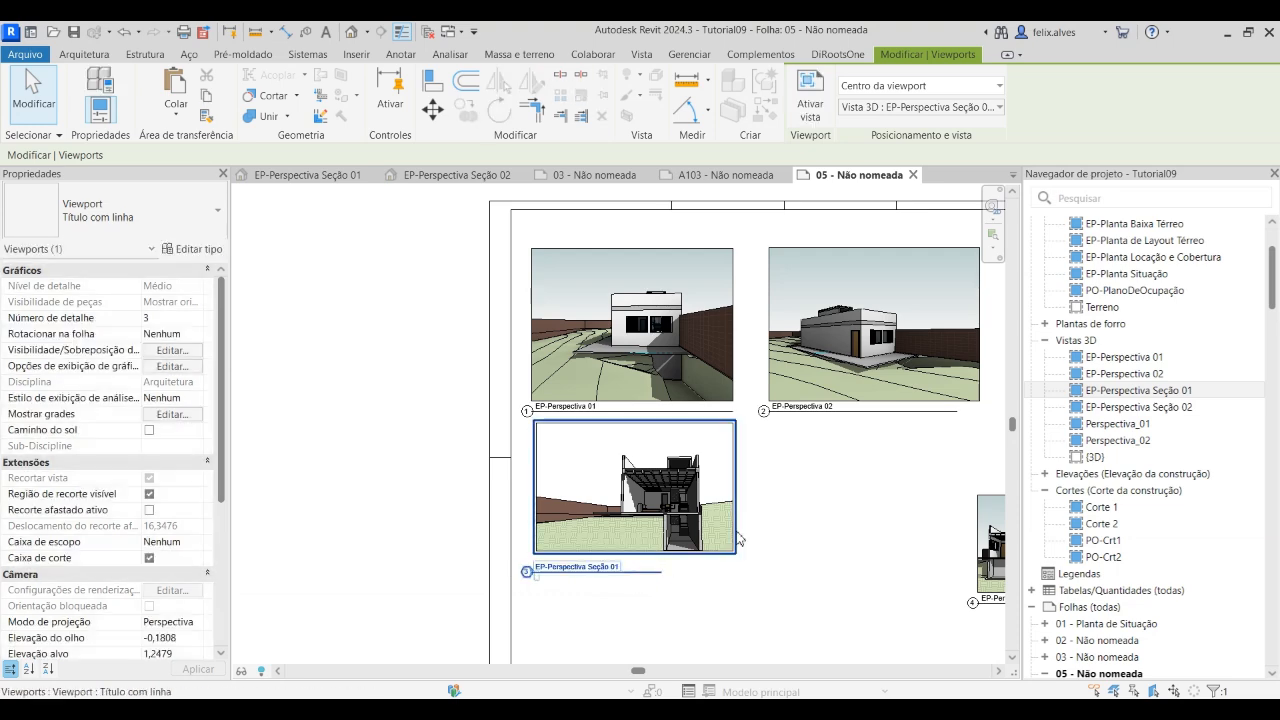
click(813, 521)
Move the EP-Perspectiva Seção 02 viewport directly under EP-Perspectiva 02 and lower its title level with the EP-Perspectiva Seção 01 title
middle_drag(813, 521, 690, 538)
click(898, 524)
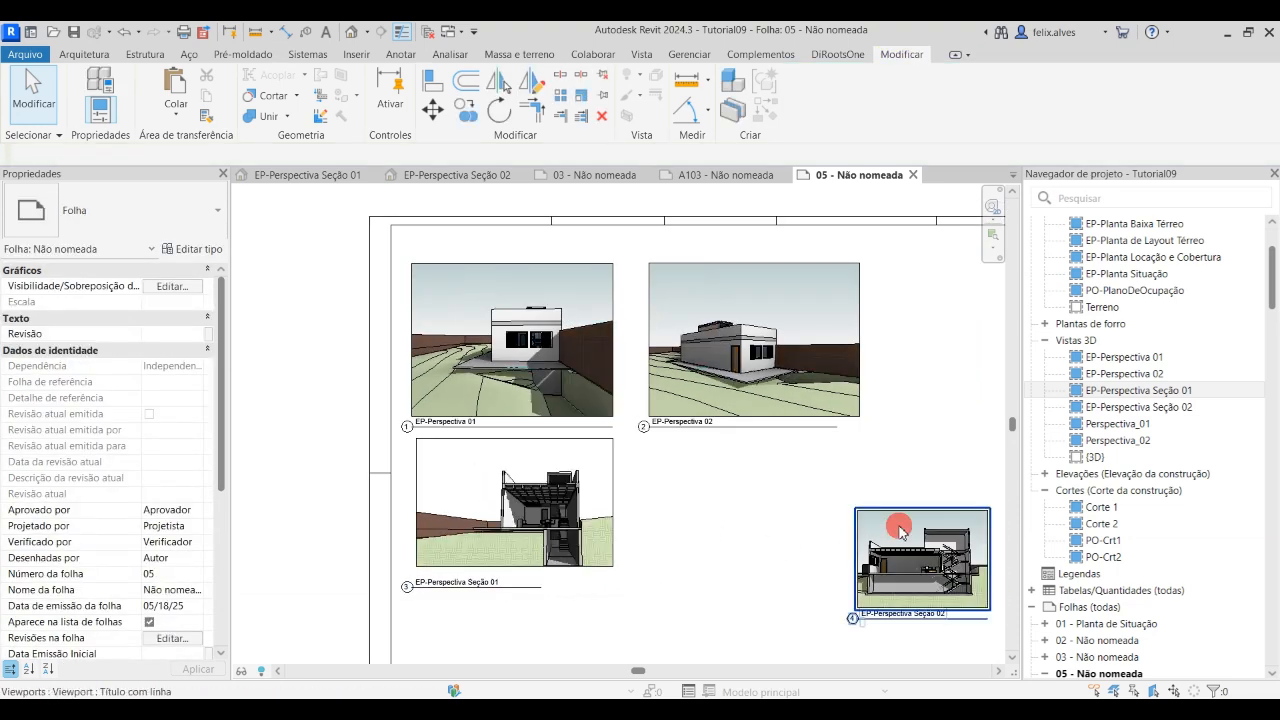
drag(961, 603, 754, 541)
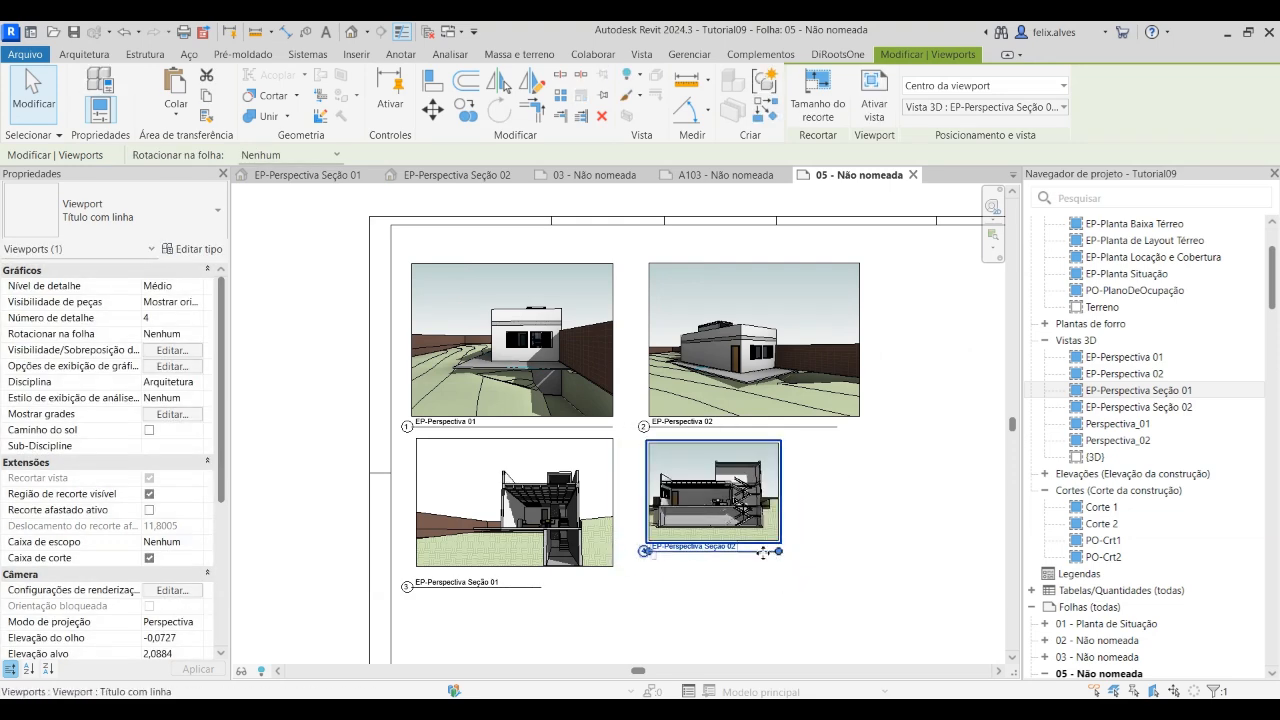
click(840, 590)
click(757, 555)
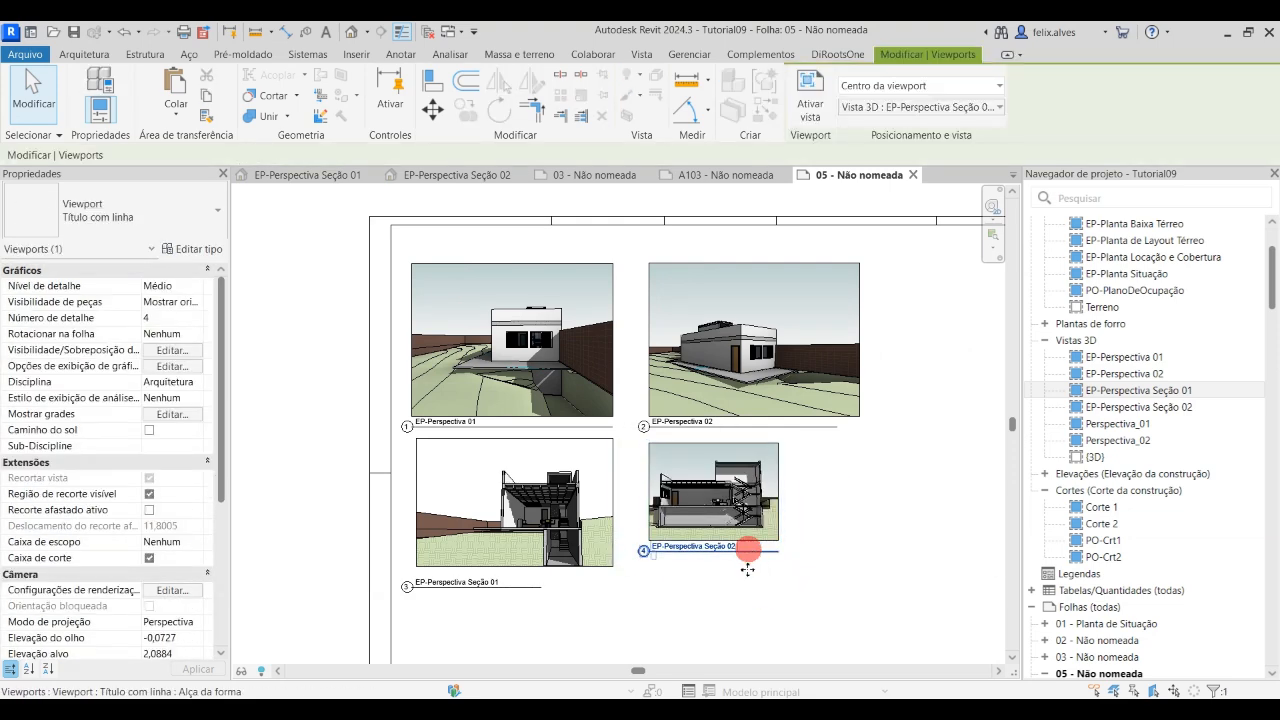
drag(748, 552, 749, 588)
click(805, 577)
Activate EP-Perspectiva Seção 02 and extend its crop region right to EP-Perspectiva 02's right edge and slightly downward
click(770, 533)
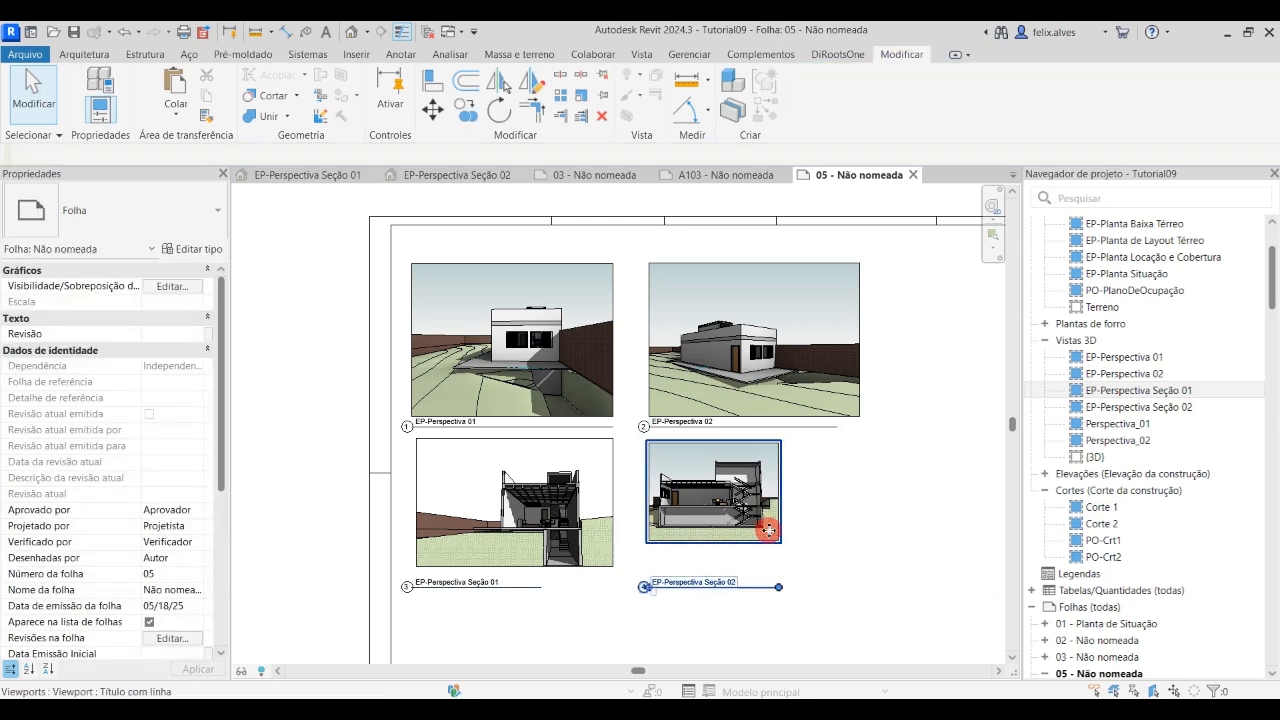
double_click(750, 476)
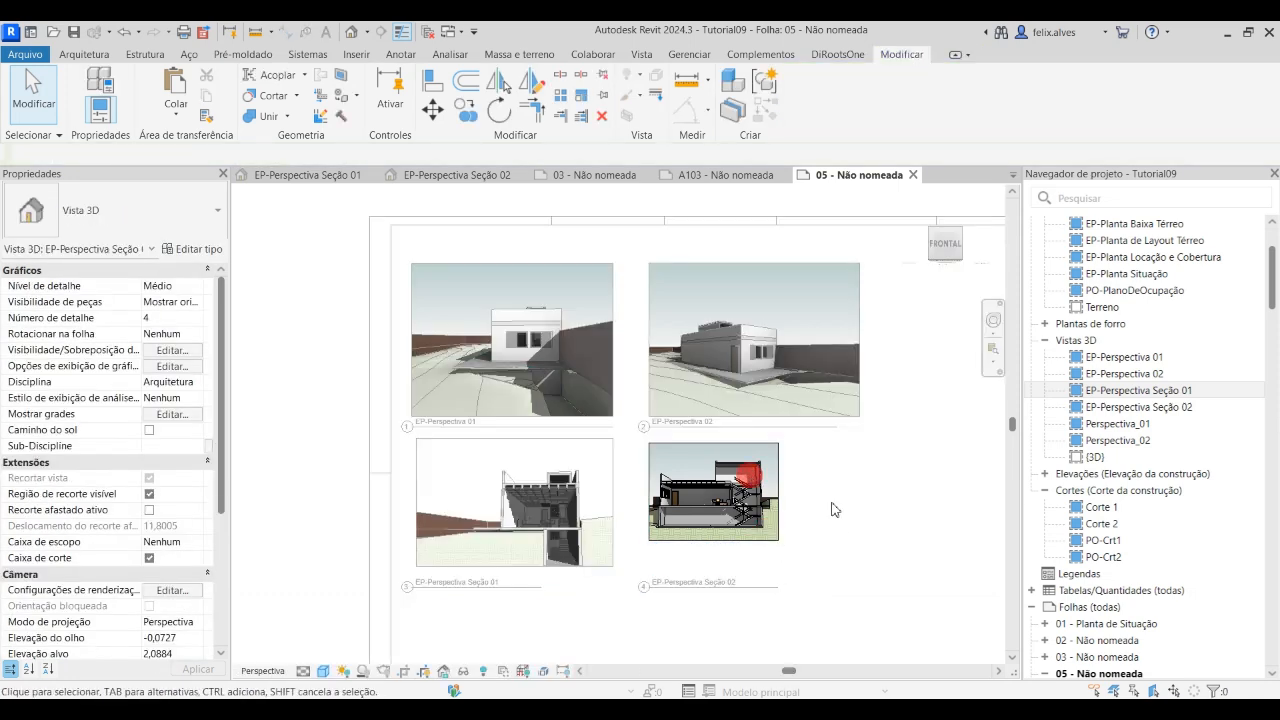
drag(780, 493, 867, 494)
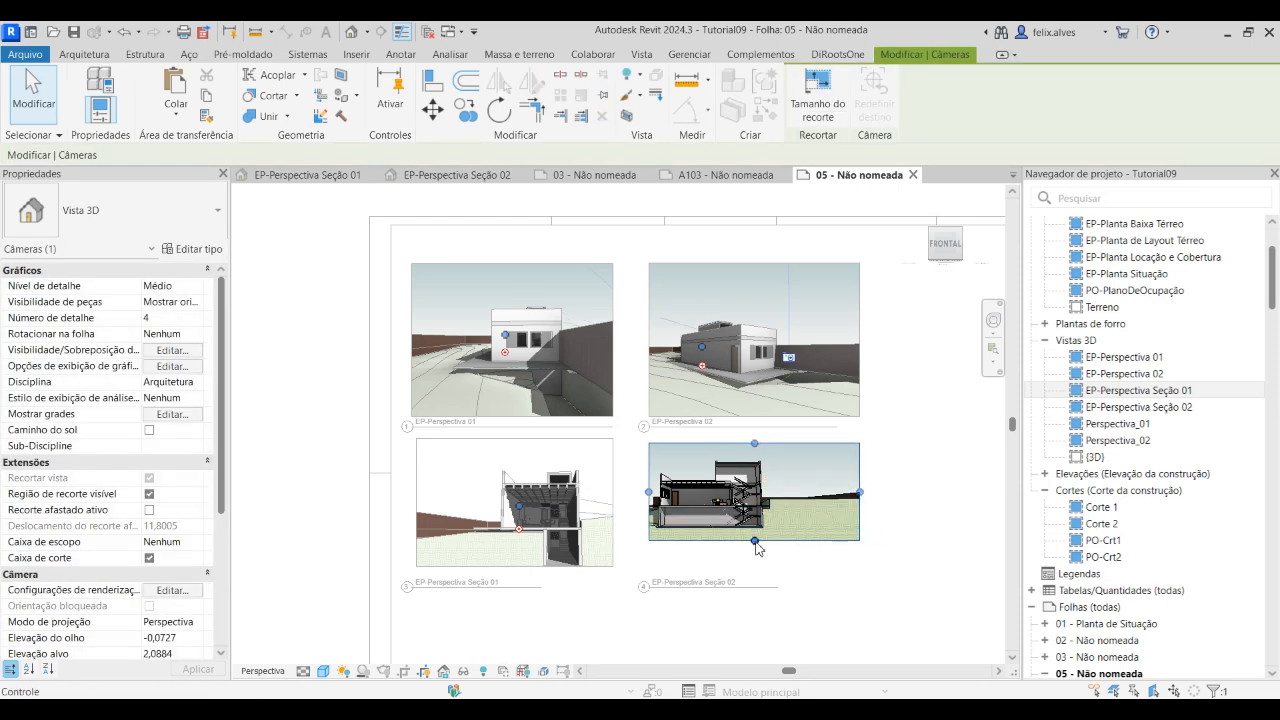
mouse_move(754, 544)
mouse_down()
mouse_move(752, 576)
mouse_move(757, 558)
mouse_up()
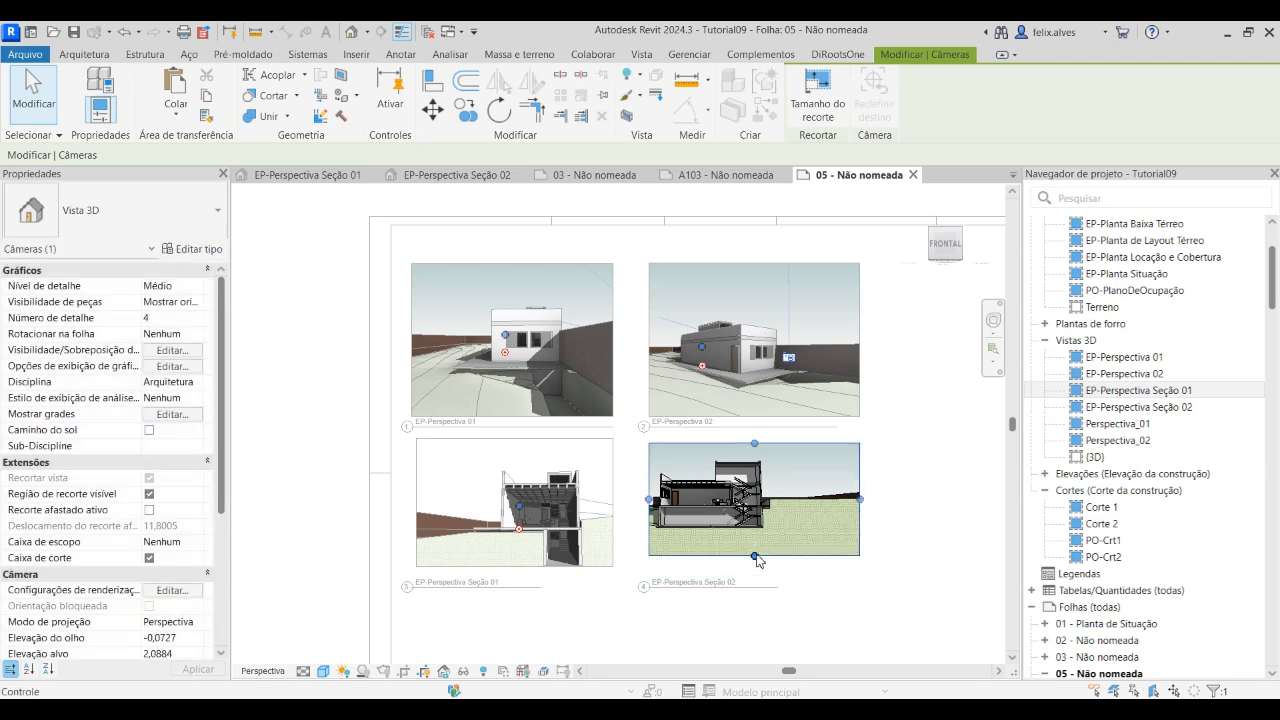
click(820, 588)
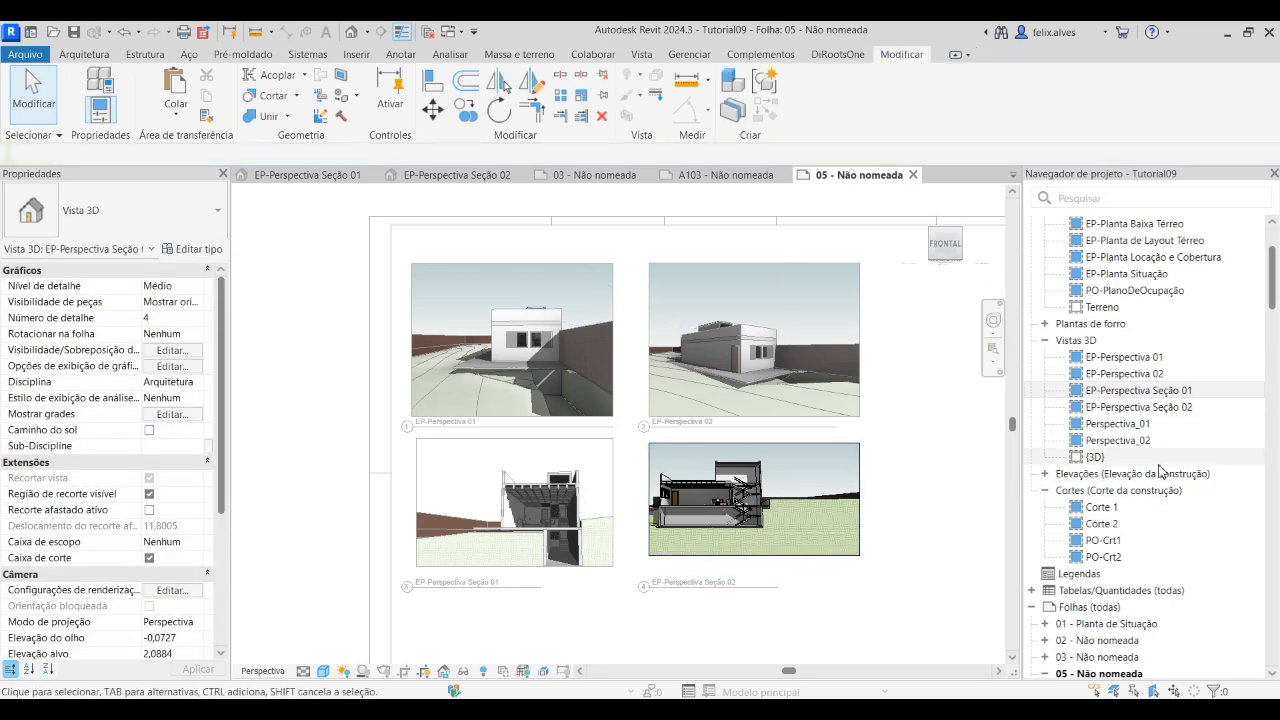
Open EP-Perspectiva Seção 02, extend its crop region to the left and upward, and pull its right edge in close to the building
double_click(1156, 391)
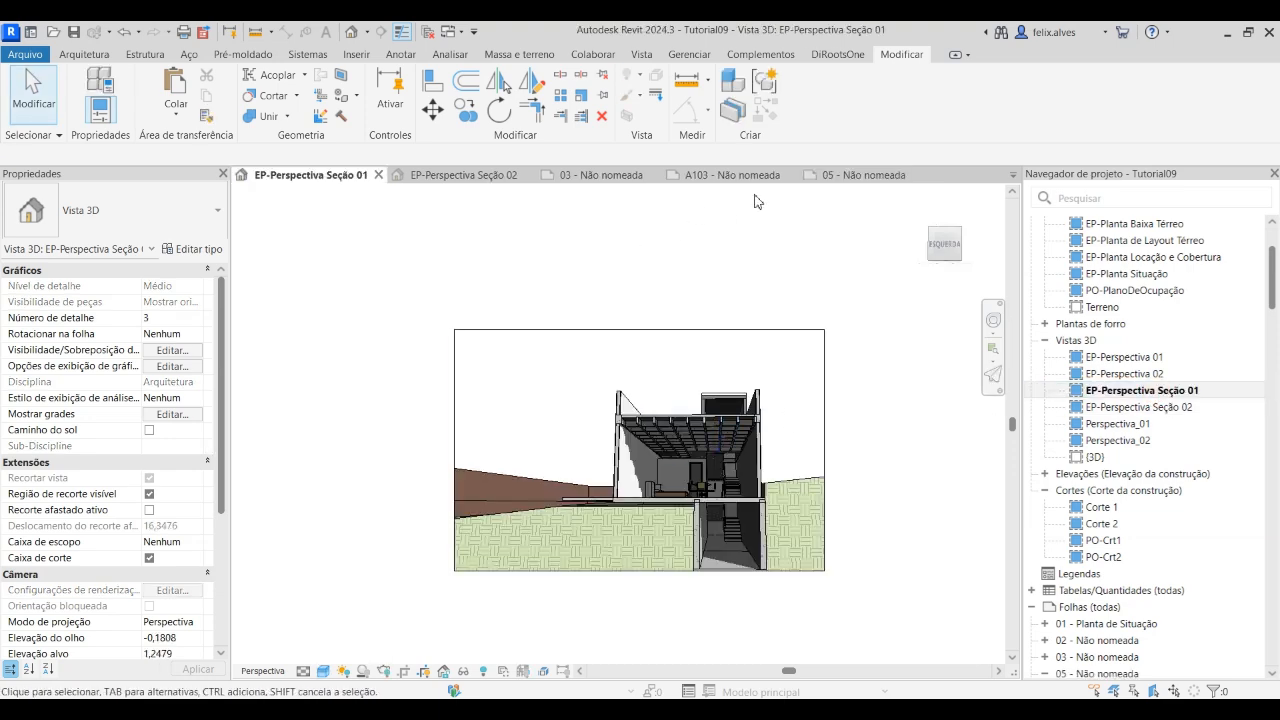
click(478, 175)
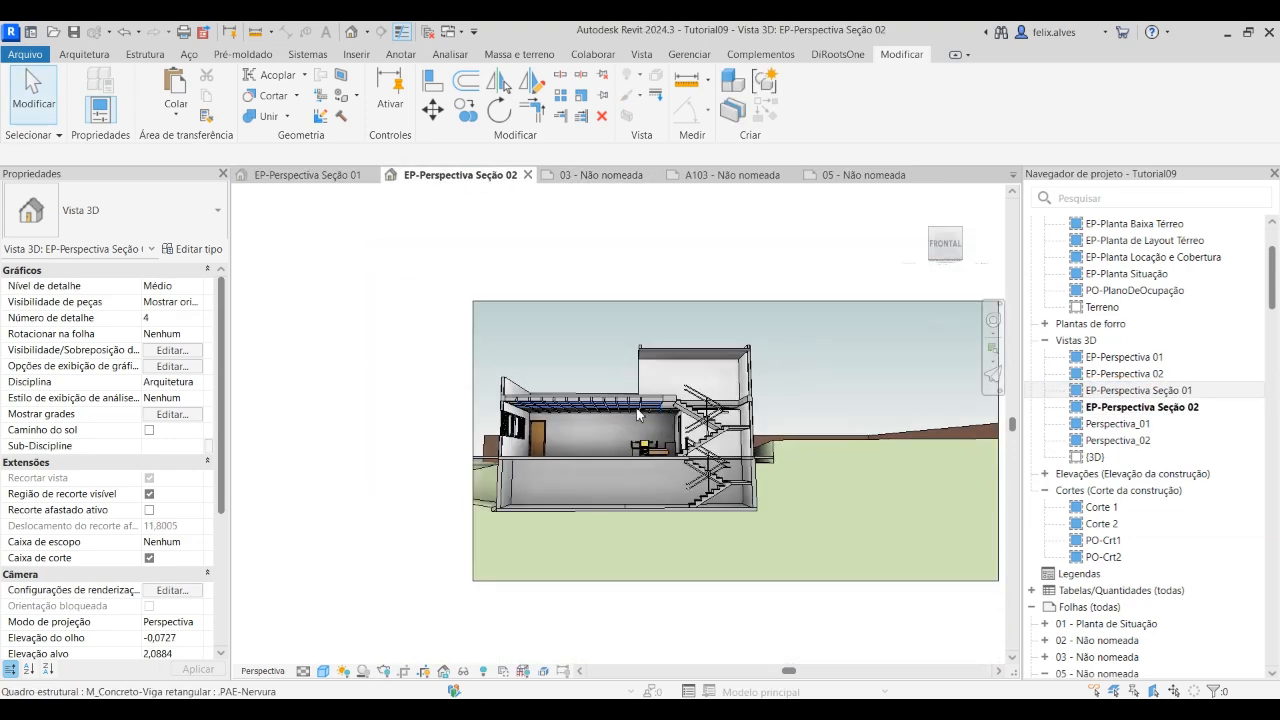
click(638, 310)
drag(533, 392, 449, 392)
drag(838, 392, 736, 403)
drag(594, 472, 586, 463)
drag(505, 416, 505, 418)
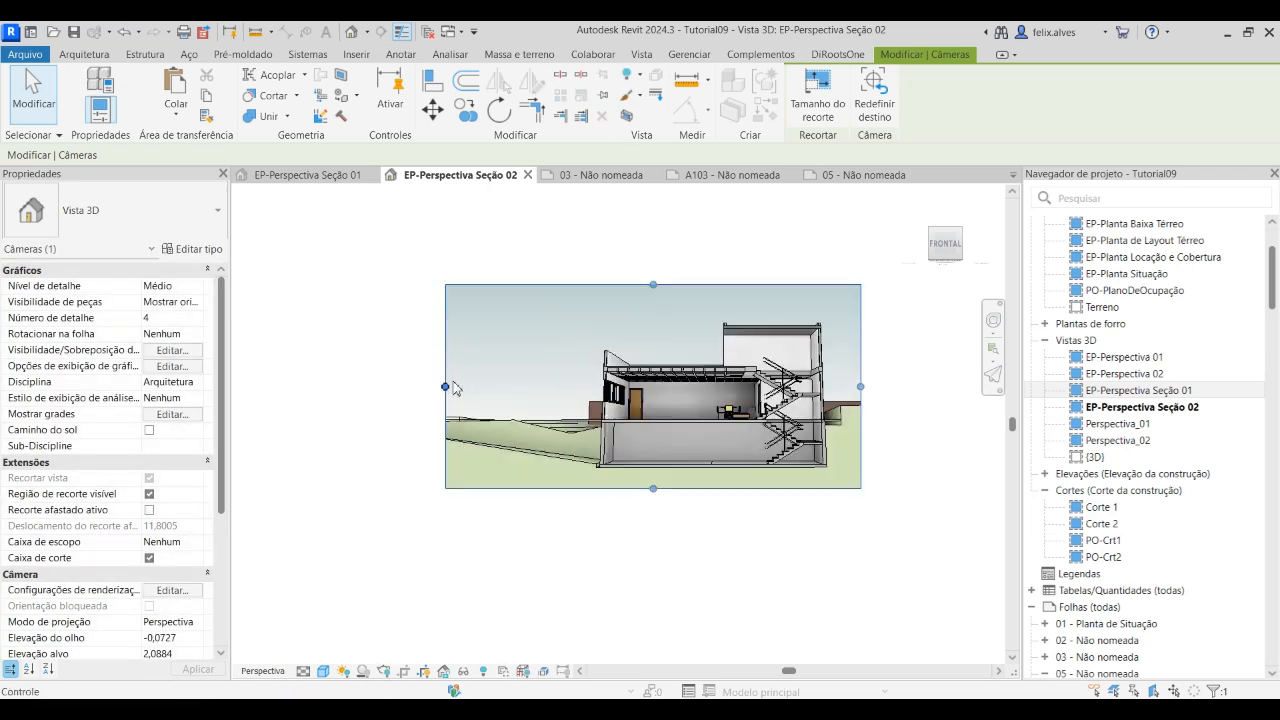
drag(446, 388, 381, 388)
drag(686, 253, 677, 206)
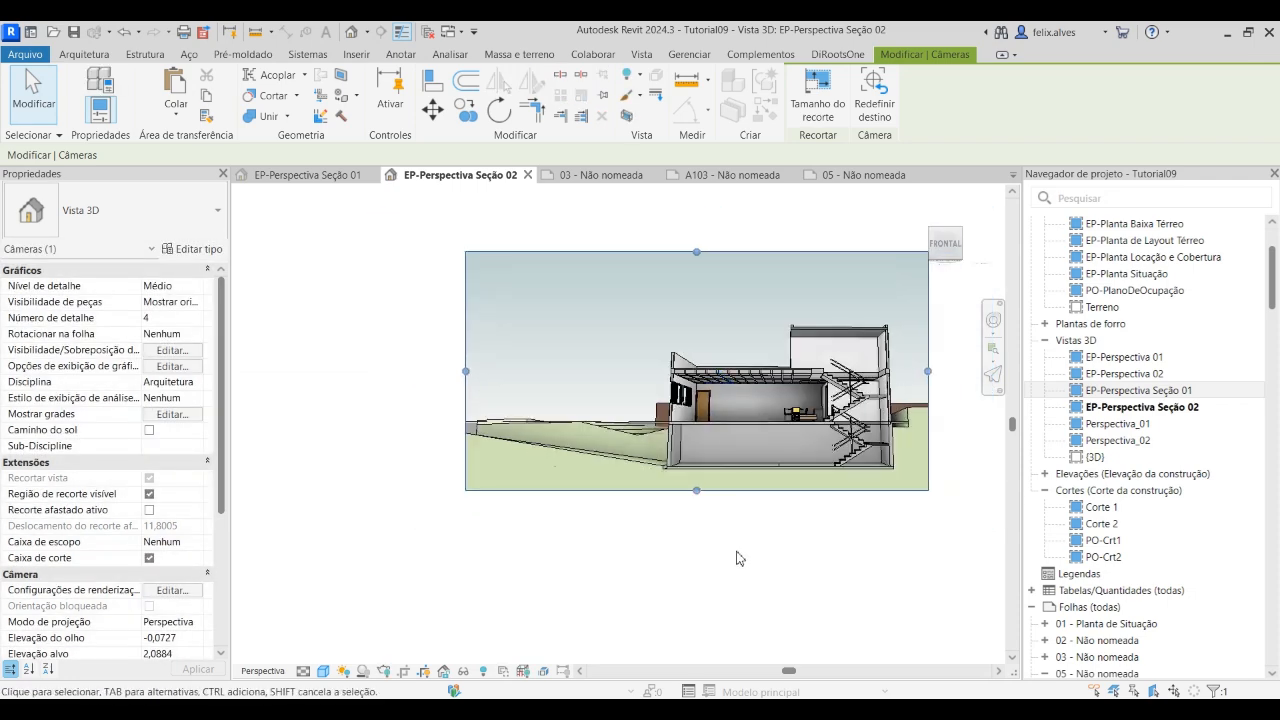
Orbit the EP-Perspectiva Seção 02 camera to a higher eye position, extend the crop below the building and lower its top edge toward the roof
drag(697, 287, 697, 266)
shift+middle_drag(783, 370, 784, 394)
middle_drag(848, 431, 836, 398)
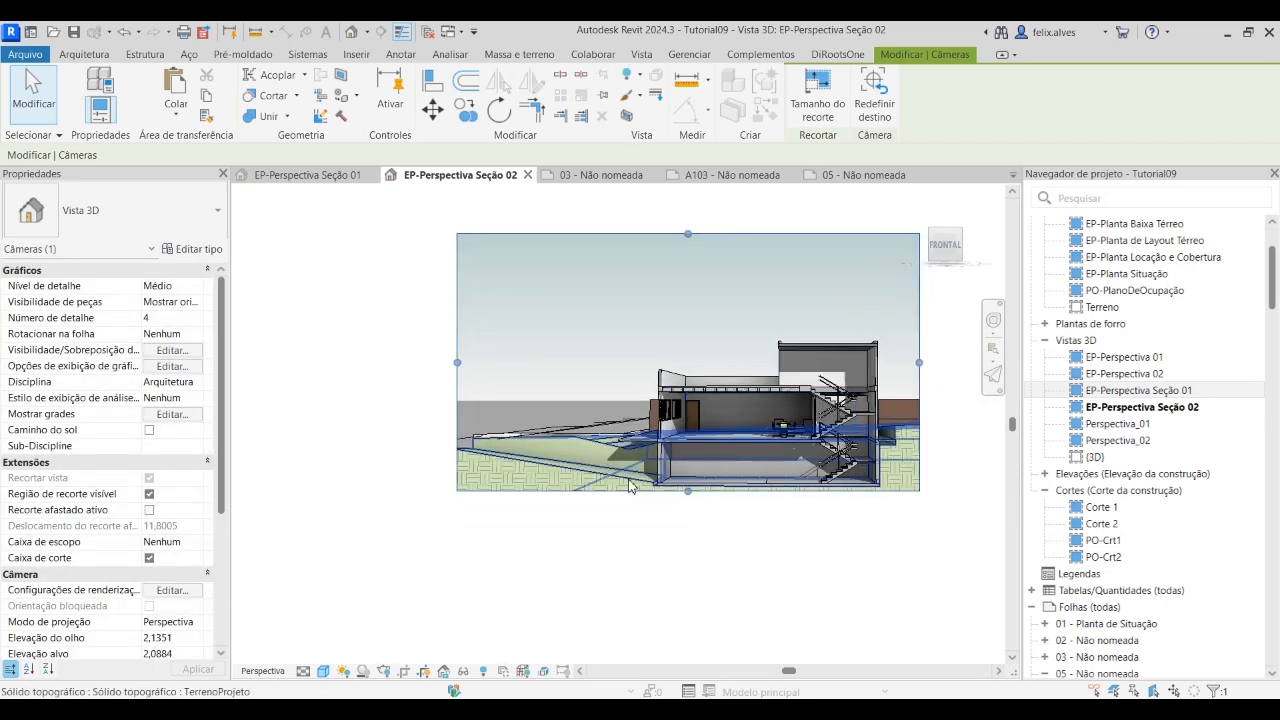
drag(690, 492, 690, 509)
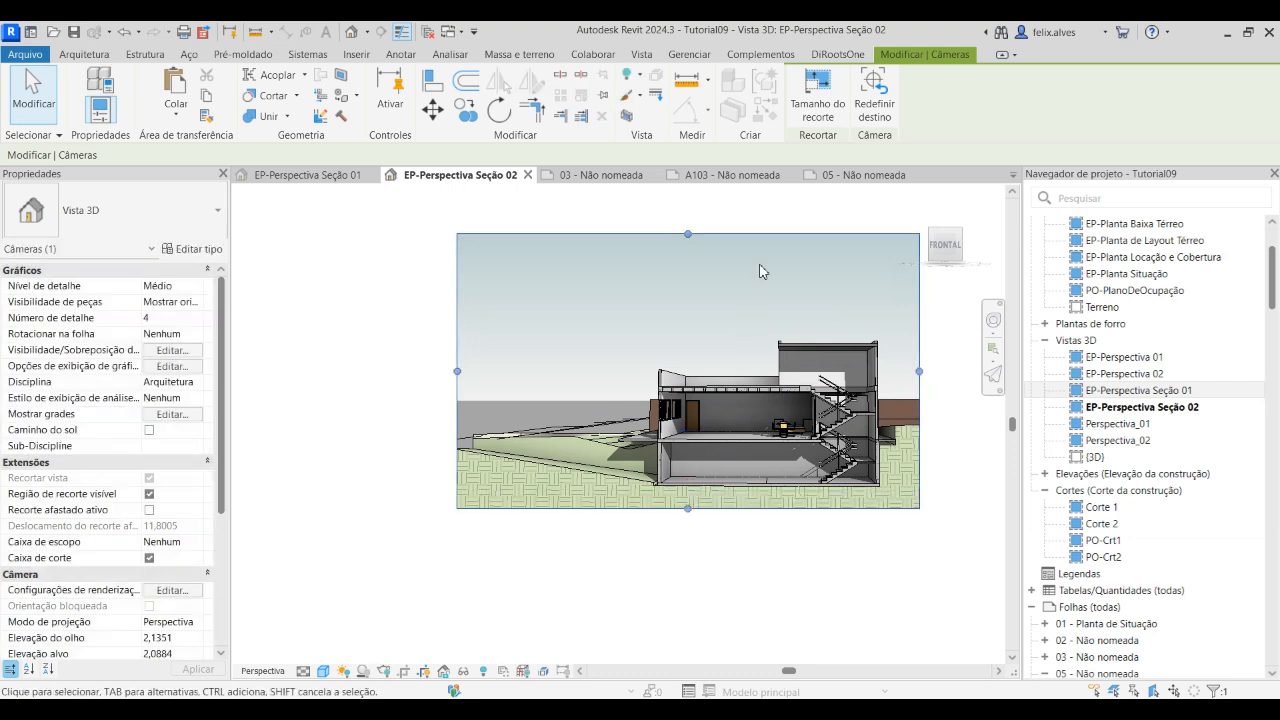
drag(688, 234, 717, 321)
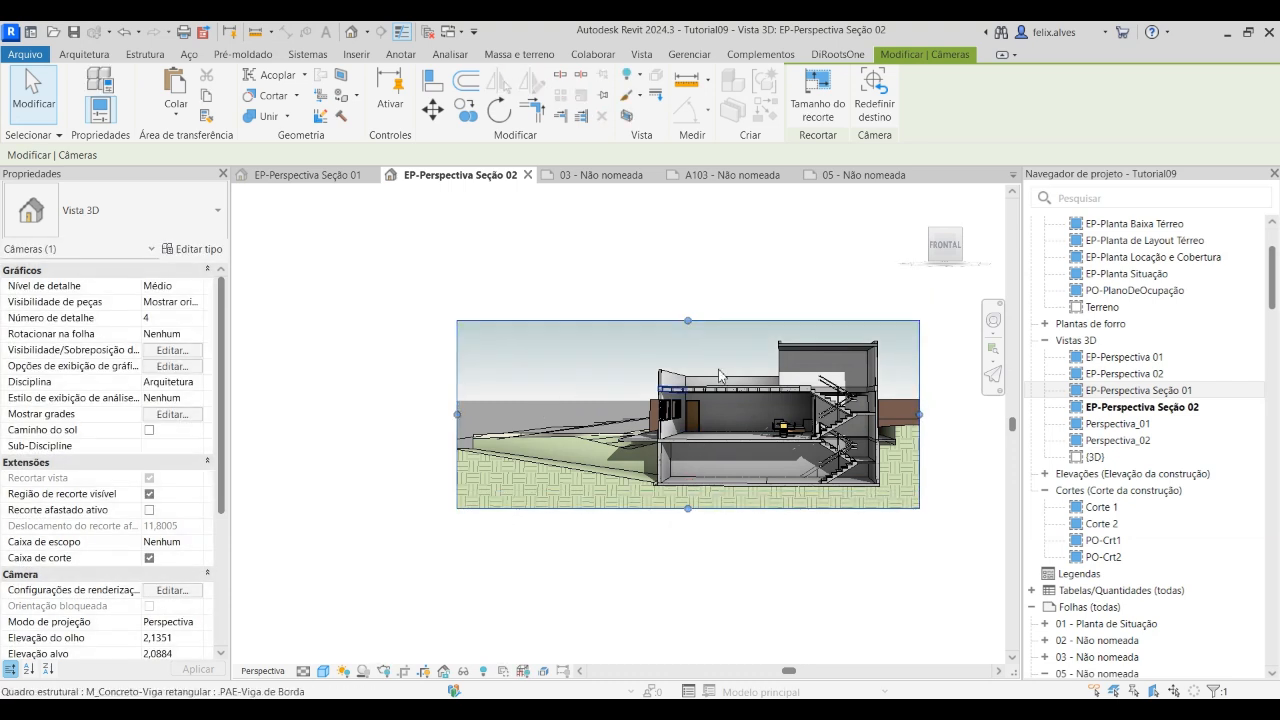
Return to sheet 05 to reposition the recropped EP-Perspectiva Seção 02 view
click(592, 176)
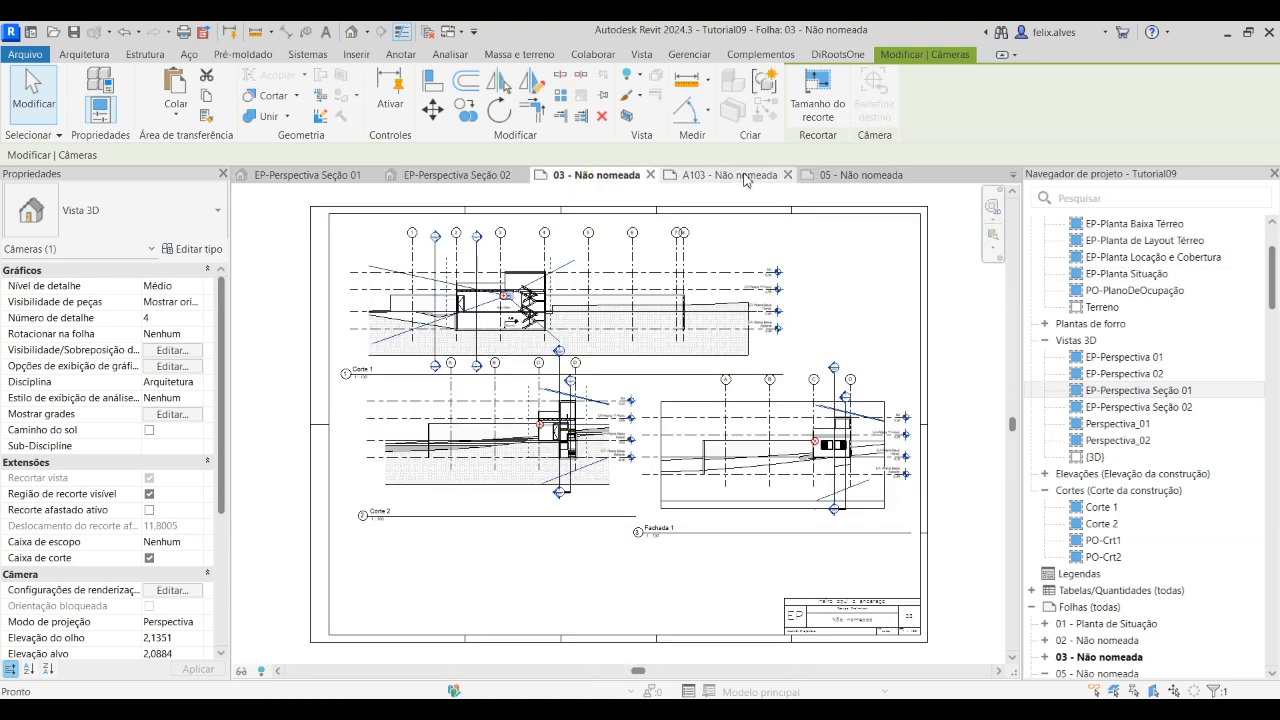
click(820, 176)
click(858, 536)
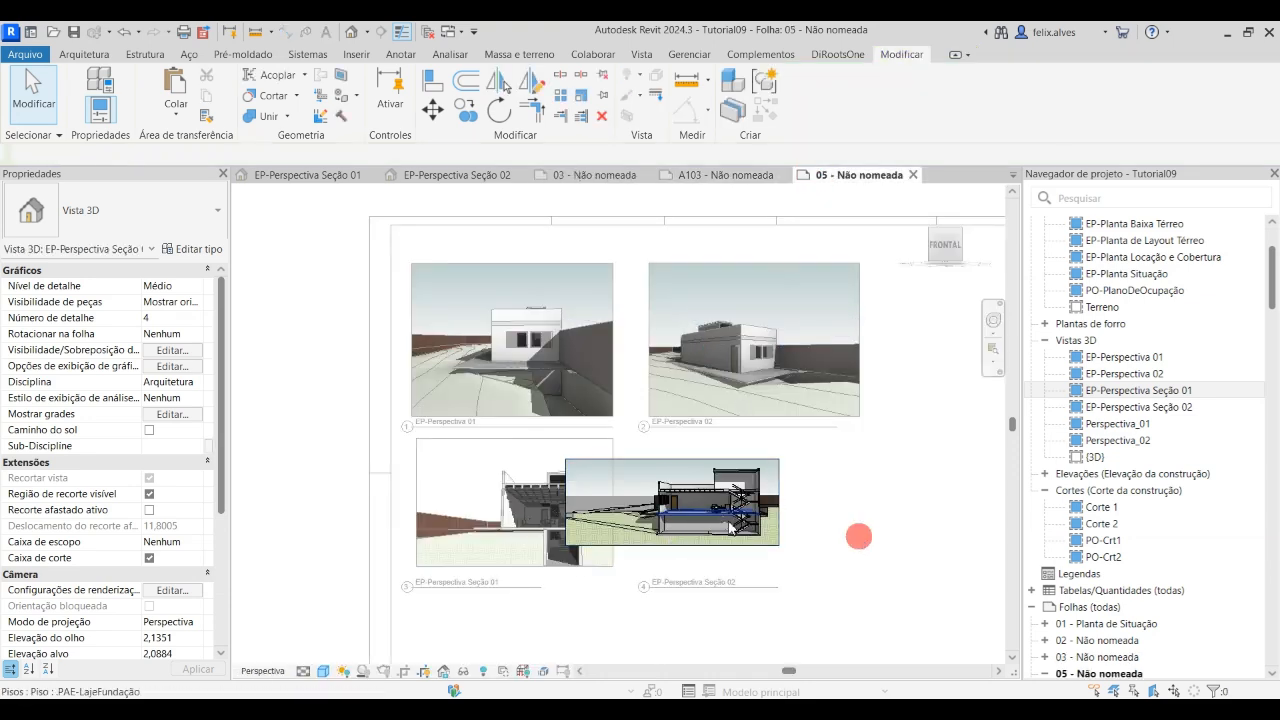
Try to shift the crop region of the activated EP-Perspectiva Seção 02 view under EP-Perspectiva 02
click(729, 525)
click(800, 490)
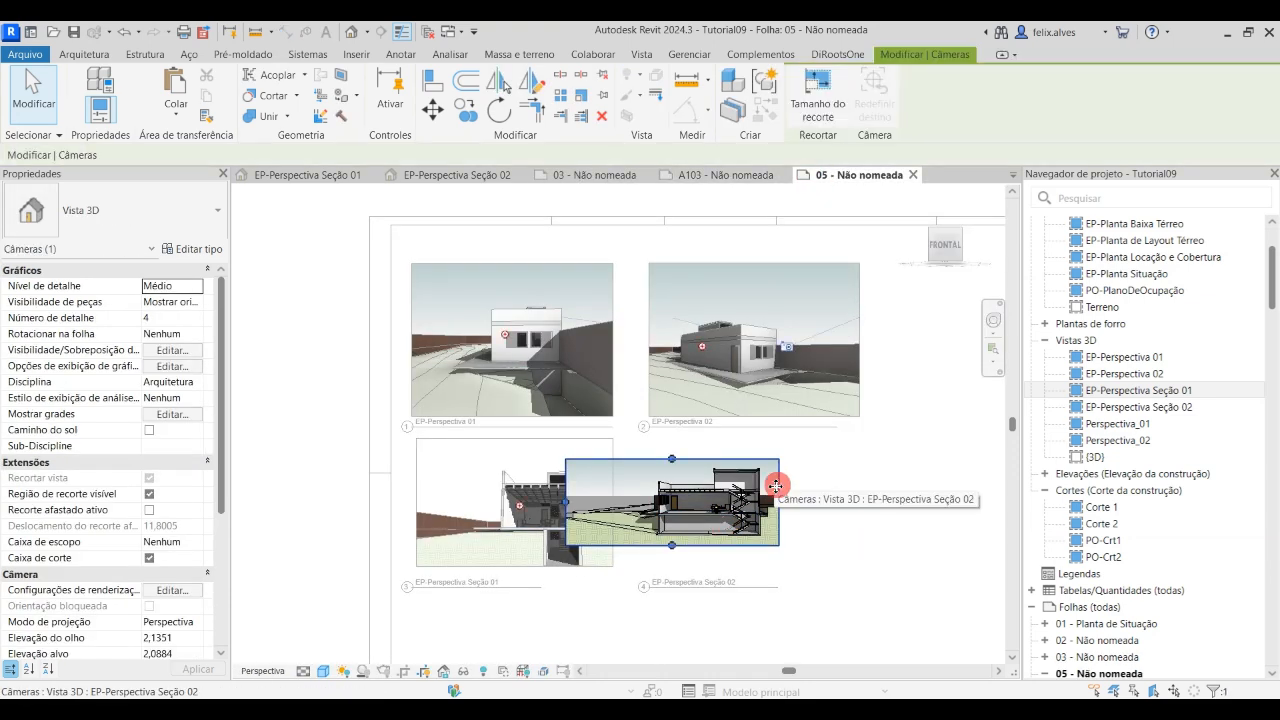
drag(804, 489, 886, 478)
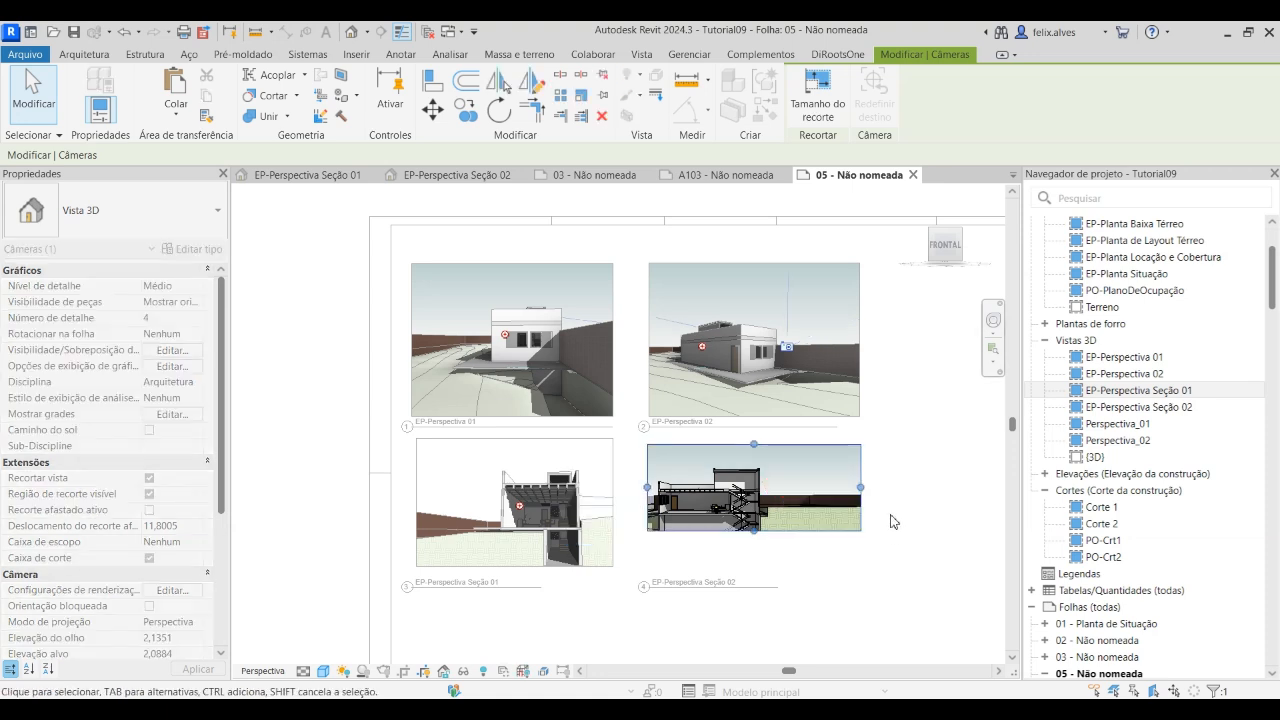
click(836, 588)
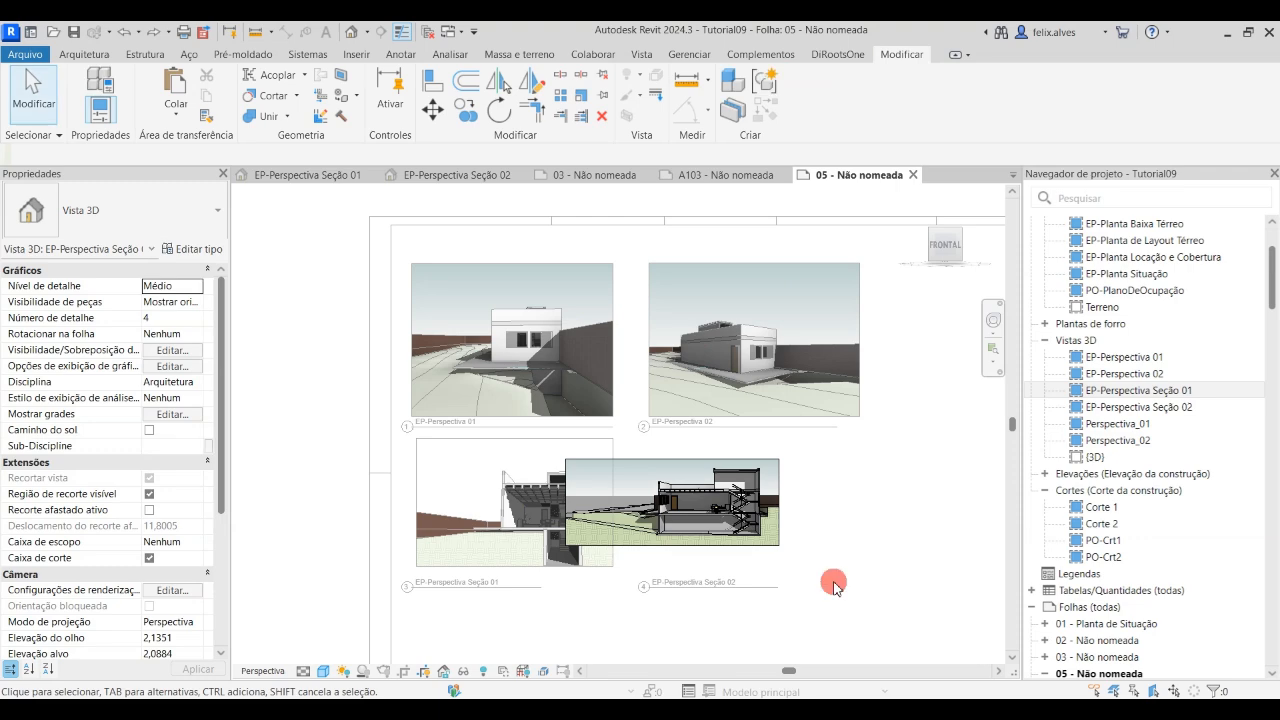
Move the EP-Perspectiva Seção 02 viewport under EP-Perspectiva 02 and set its title level with the EP-Perspectiva Seção 01 title
click(777, 514)
drag(777, 514, 866, 474)
click(862, 603)
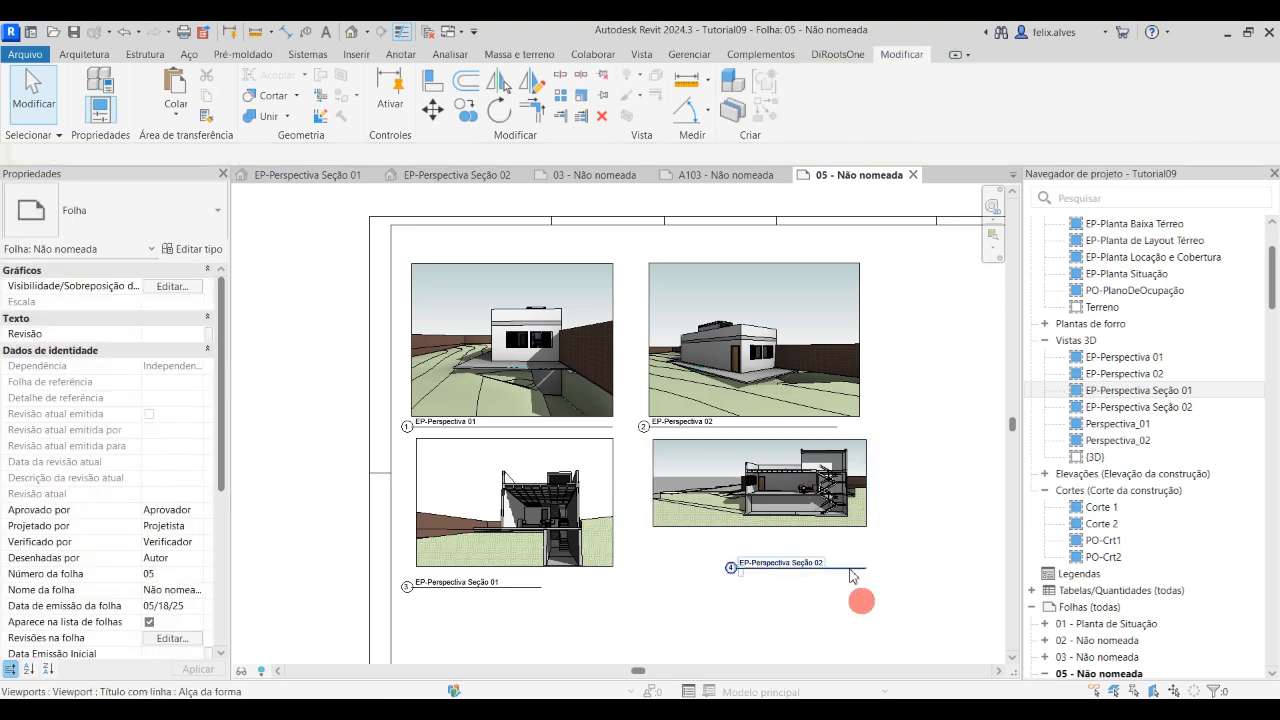
click(848, 568)
drag(848, 568, 766, 584)
click(785, 600)
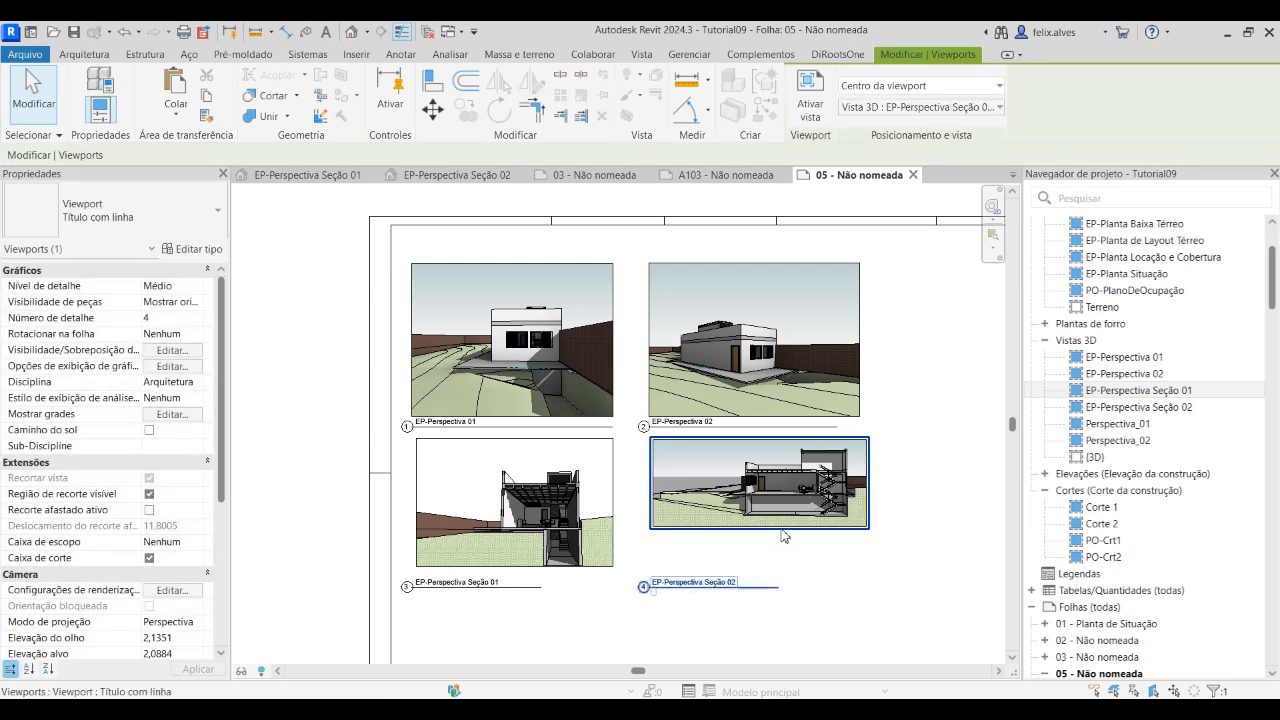
Select the EP-Perspectiva Seção 02 viewport on sheet 05 for fine alignment with the neighbouring views
click(855, 527)
scroll(766, 578, up, 1)
scroll(788, 514, up, 1)
middle_drag(823, 595, 797, 562)
scroll(779, 556, down, 4)
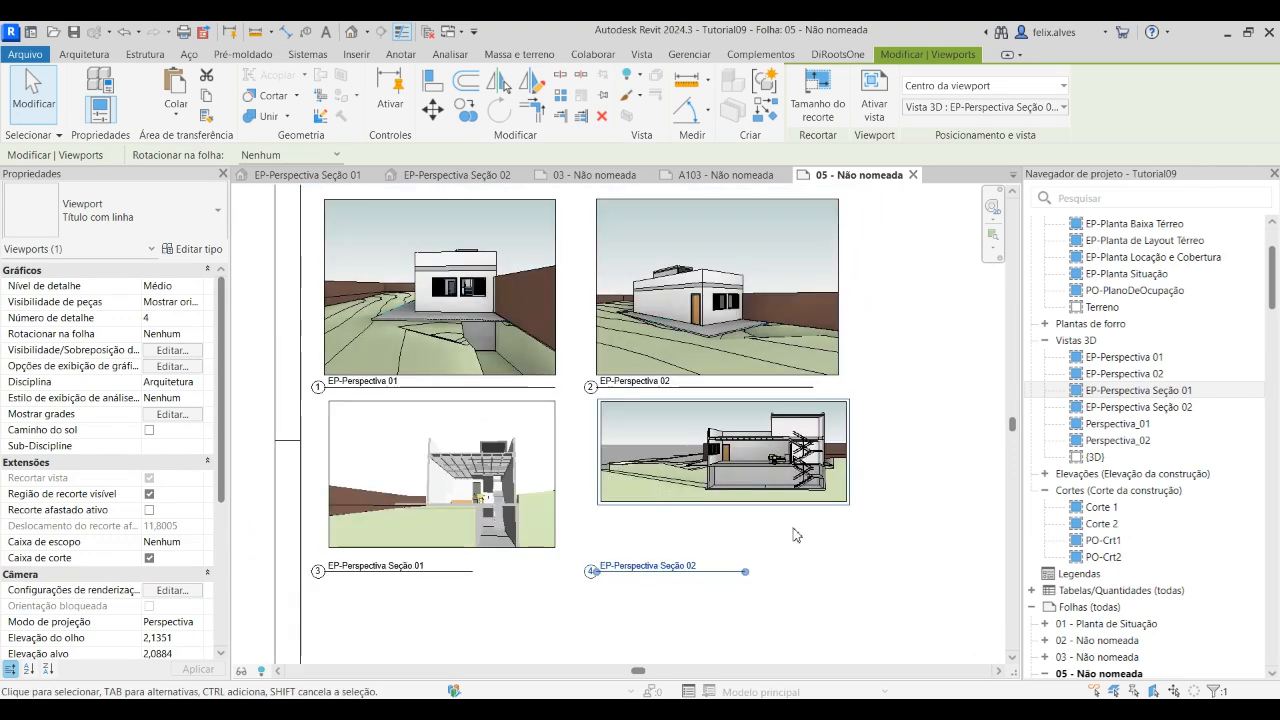